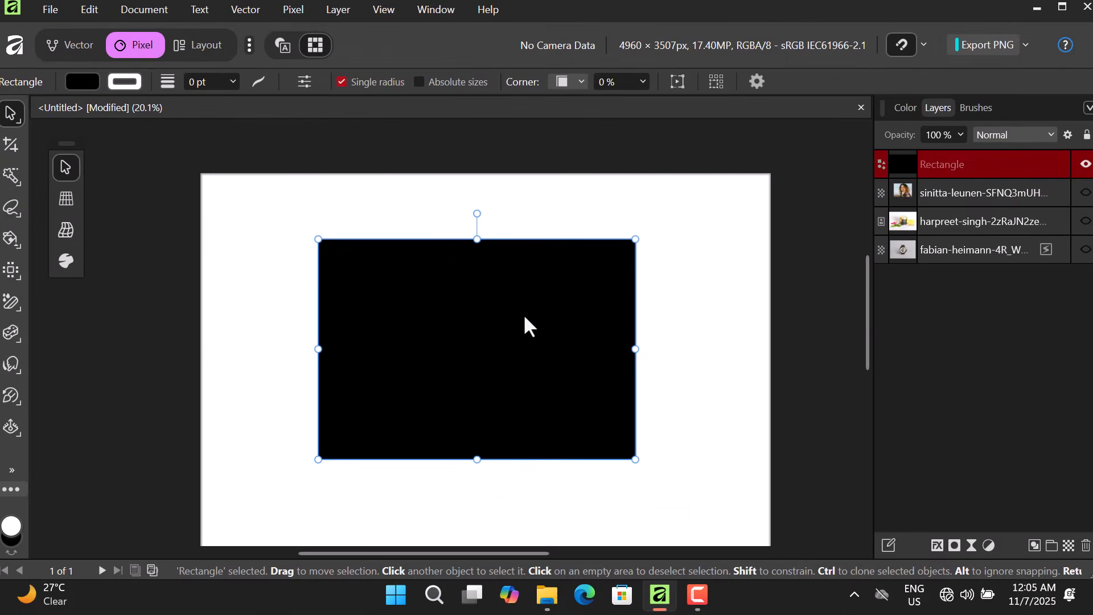
Step: Move the black rectangle slightly lower on the canvas
mouse_move(526, 318)
left_mouse_down()
mouse_move(445, 370)
mouse_move(521, 363)
mouse_move(545, 345)
mouse_move(527, 328)
left_mouse_up()
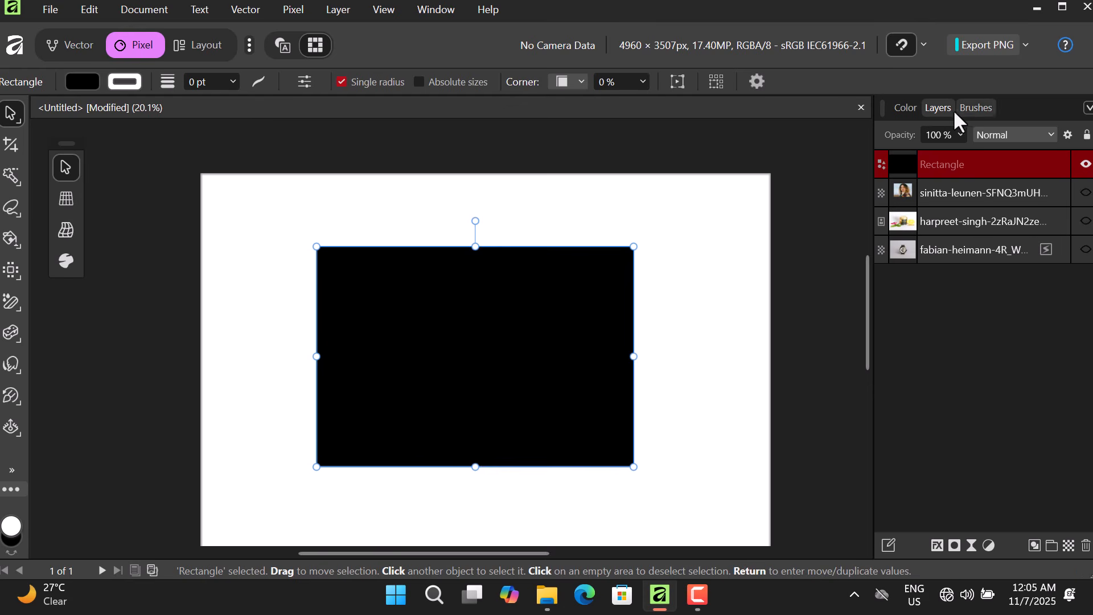
mouse_move(944, 109)
left_mouse_down()
mouse_move(702, 196)
mouse_move(946, 118)
mouse_move(939, 109)
left_mouse_up()
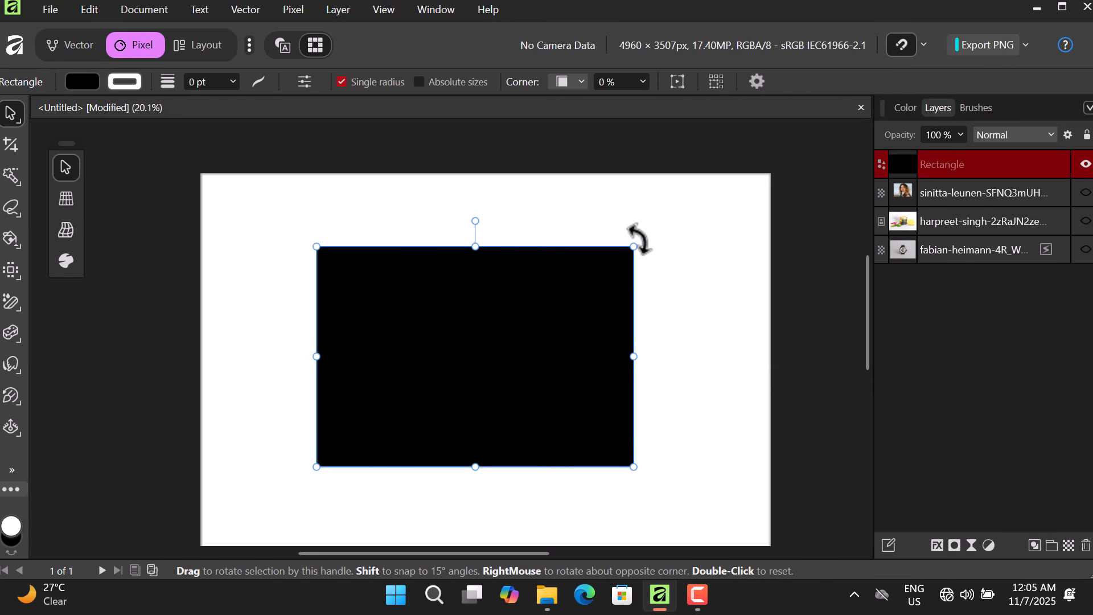
mouse_move(639, 238)
left_mouse_down()
mouse_move(630, 478)
mouse_move(644, 468)
mouse_move(666, 242)
mouse_move(377, 260)
mouse_move(427, 246)
mouse_move(630, 398)
mouse_move(649, 278)
mouse_move(378, 295)
mouse_move(630, 281)
mouse_move(622, 237)
mouse_move(642, 274)
mouse_move(586, 481)
mouse_move(541, 536)
mouse_move(695, 313)
mouse_move(490, 169)
mouse_move(655, 233)
mouse_move(494, 341)
mouse_move(643, 231)
left_mouse_up()
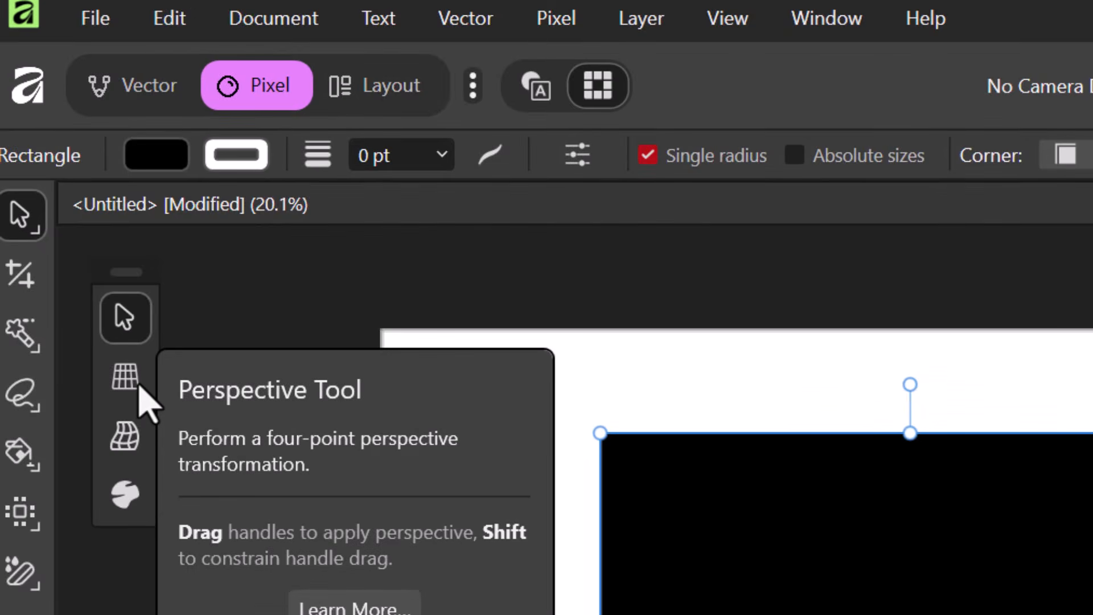
Step: Shape the rectangle into a trapezoid with the Perspective tool by bringing both upper corners down and inward
left_click(136, 381)
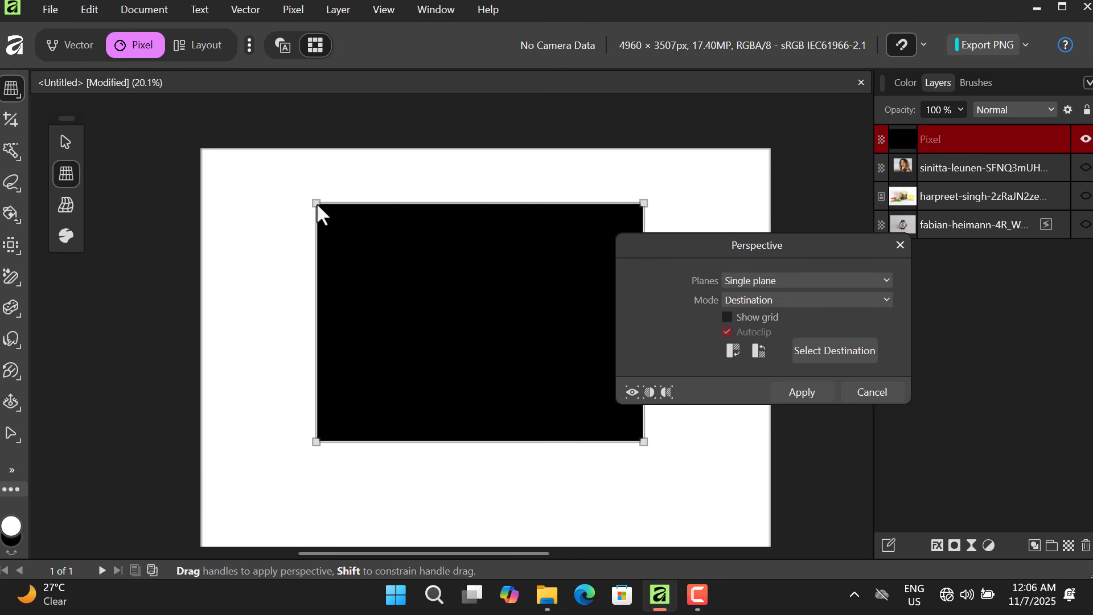
left_click_drag(317, 204, 402, 289)
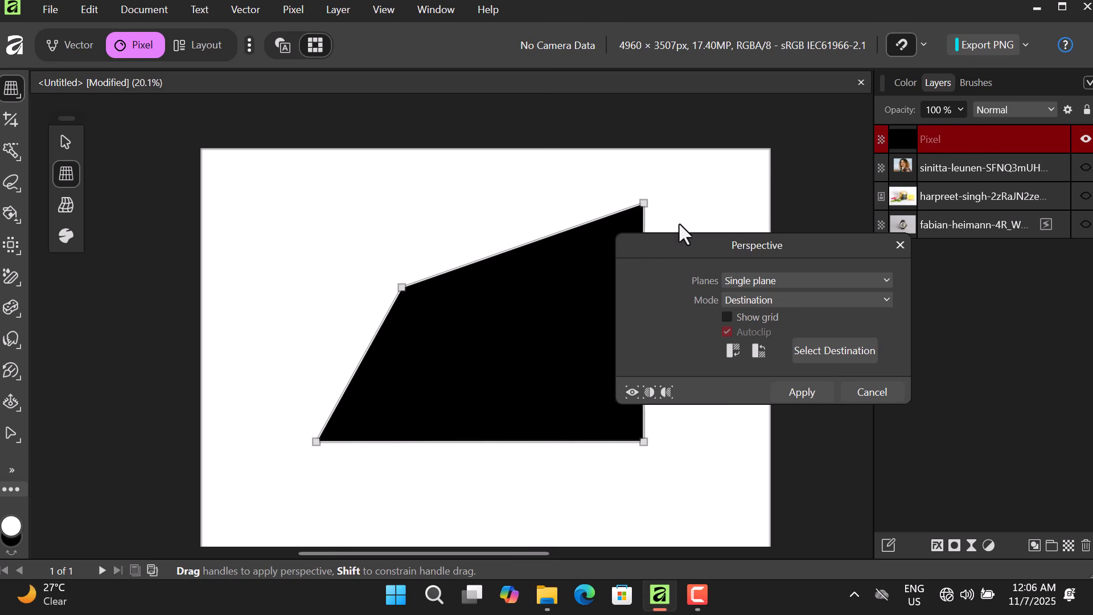
left_click_drag(723, 237, 796, 286)
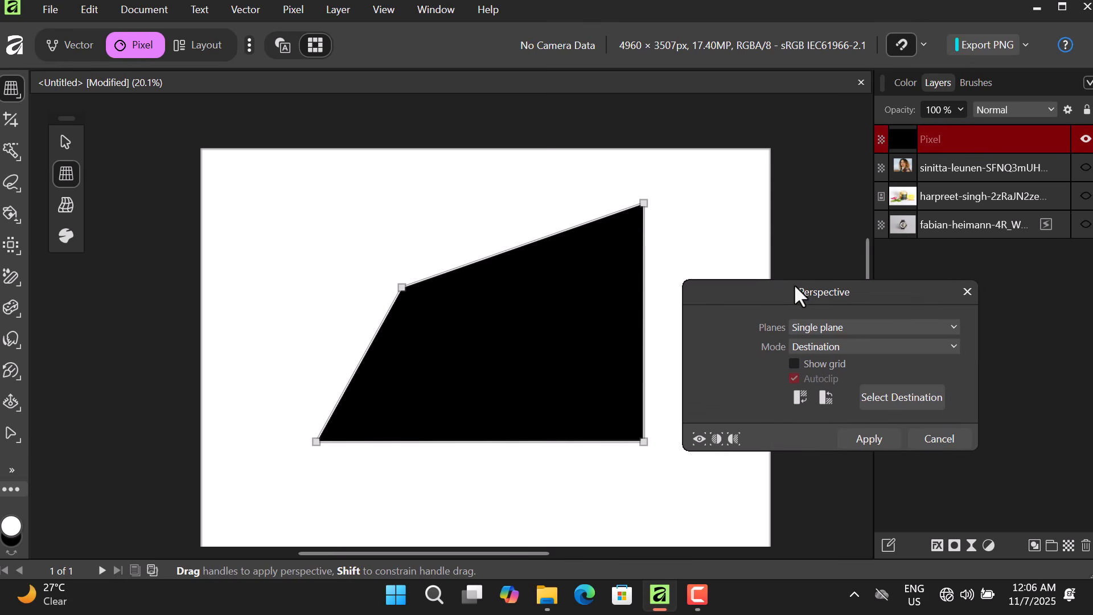
left_click_drag(645, 204, 573, 288)
left_click_drag(852, 293, 804, 296)
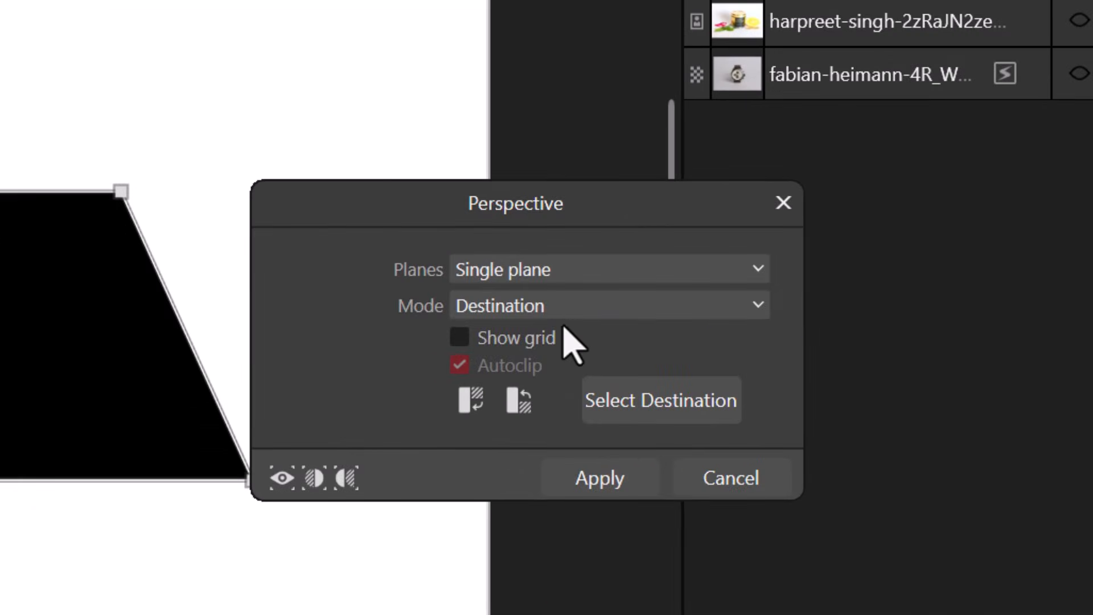
Step: Show the perspective grid, try the Dual plane option and return to Single plane
left_click(462, 344)
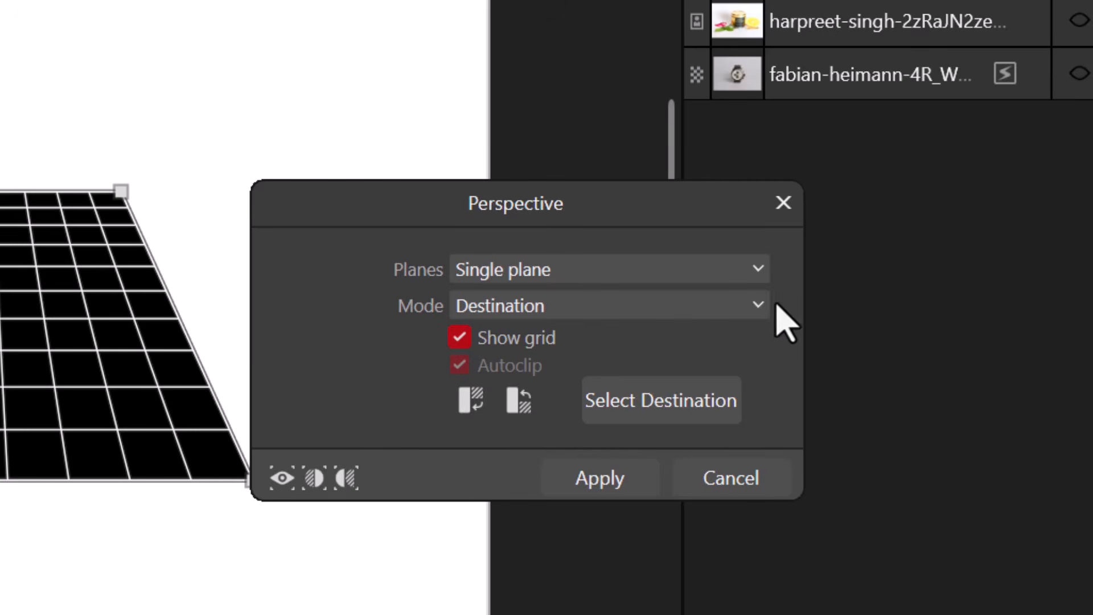
left_click(742, 268)
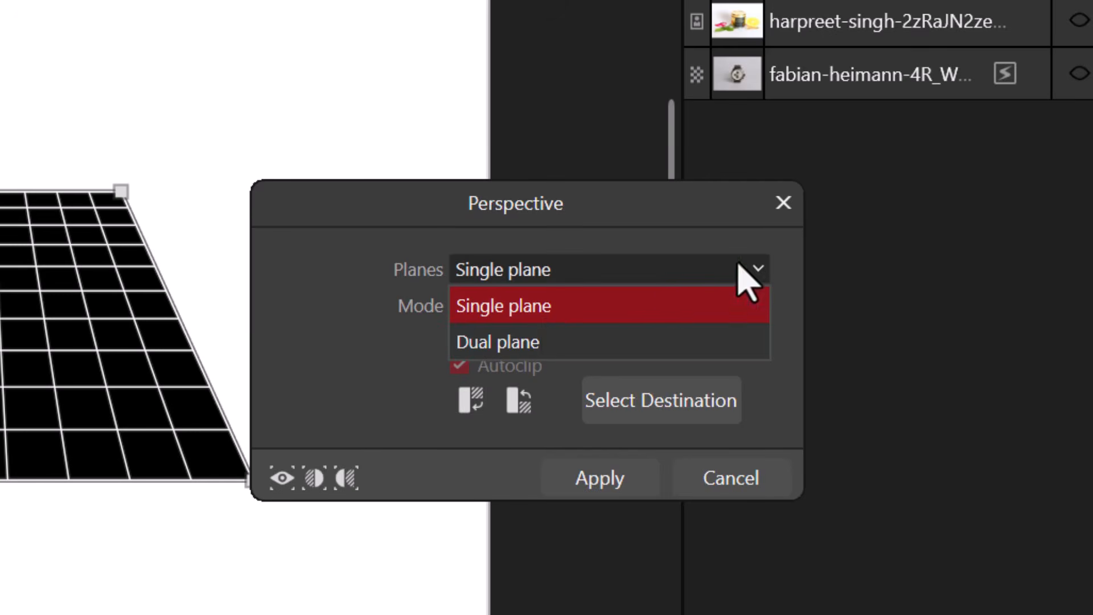
left_click(482, 343)
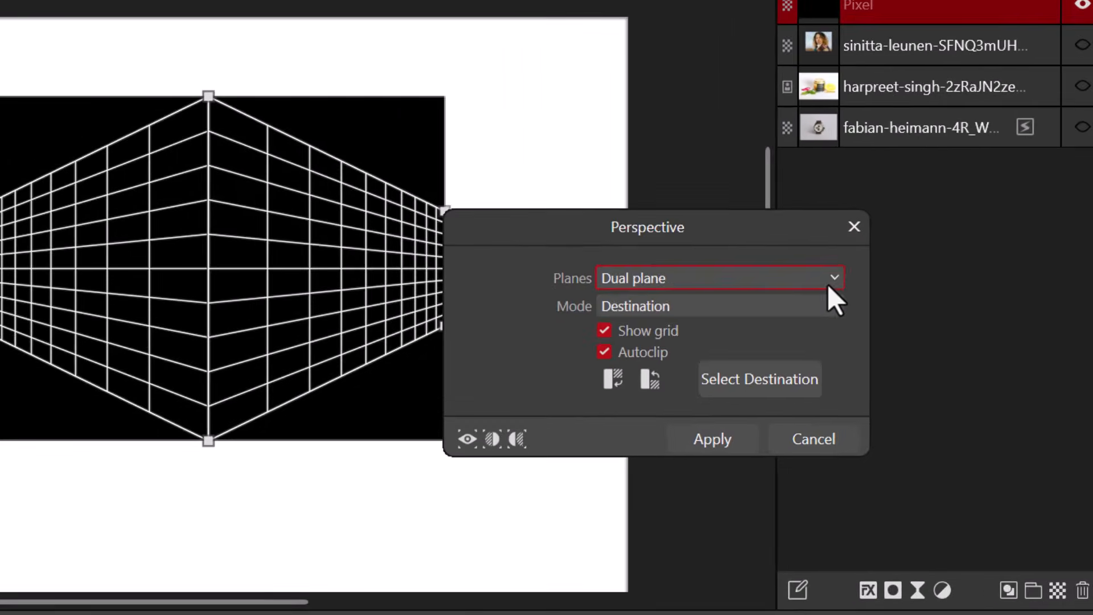
left_click(758, 276)
left_click(667, 306)
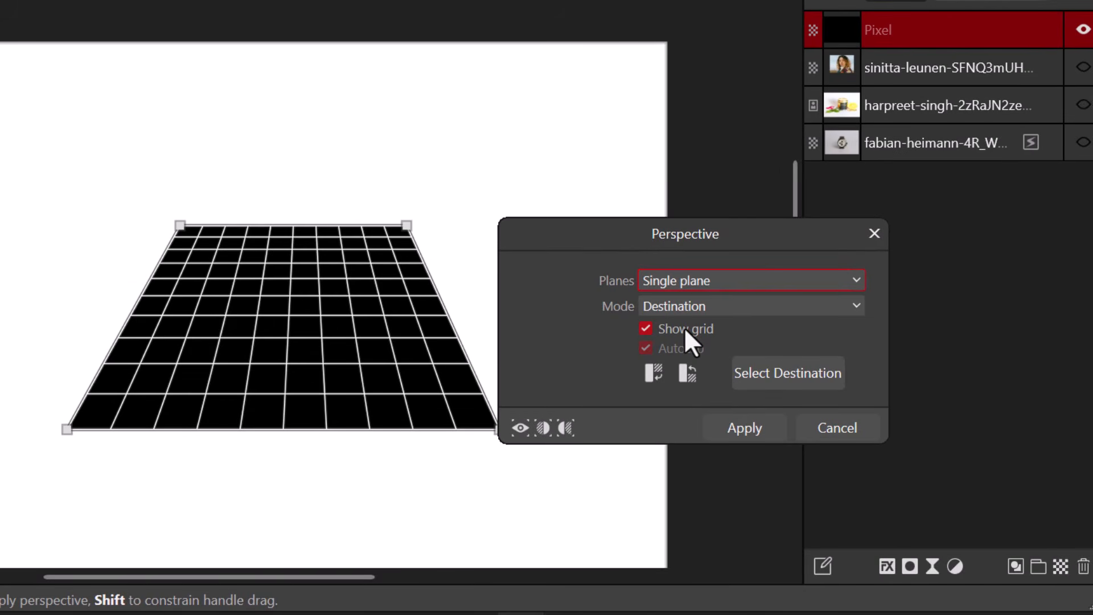
Step: Apply the perspective transformation to the rectangle and undo it
left_click(744, 426)
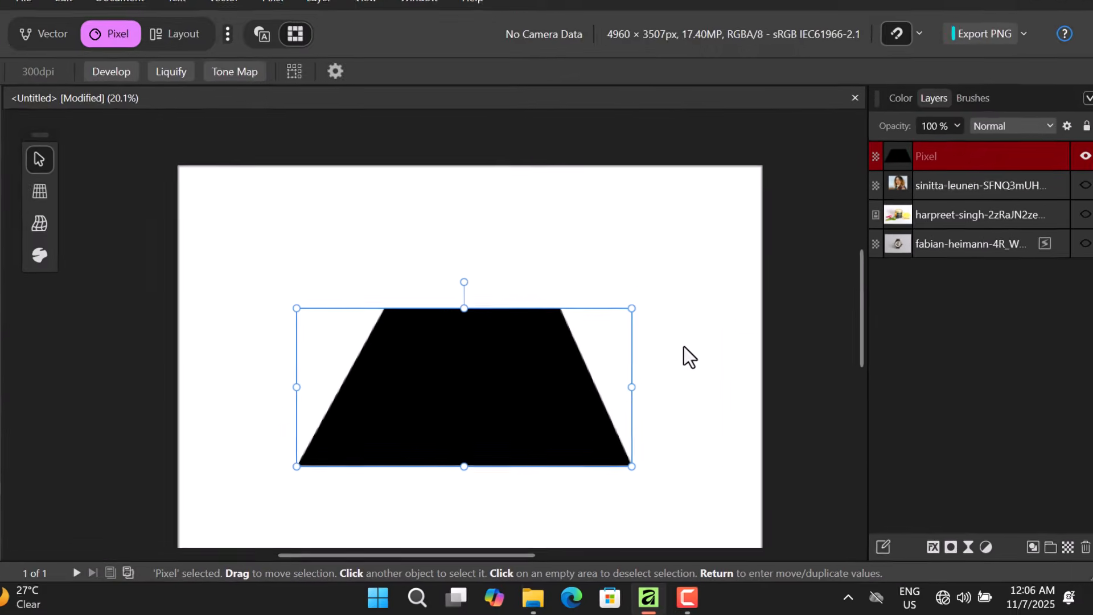
key("ctrl+z")
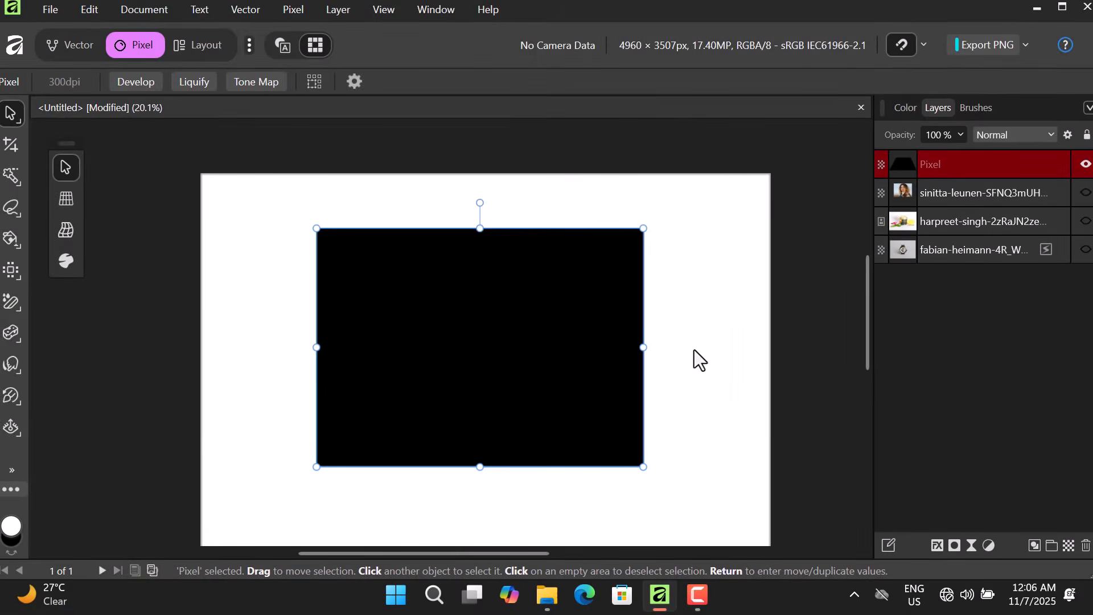
key("ctrl+z")
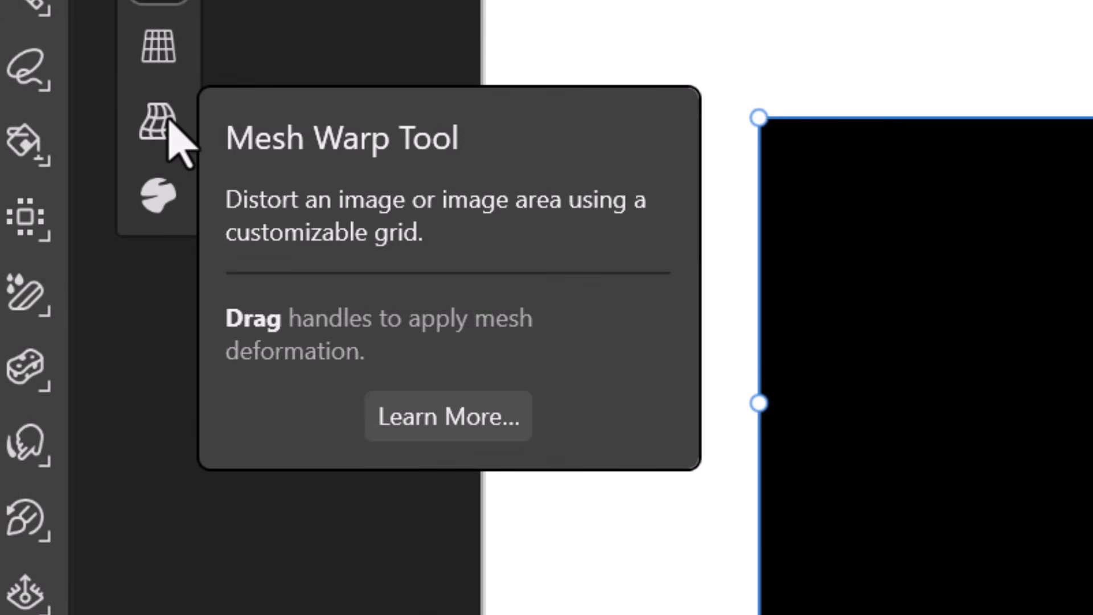
Step: Mesh-warp the rectangle so its top edge curves downward and its bottom edge curves upward
left_click(166, 124)
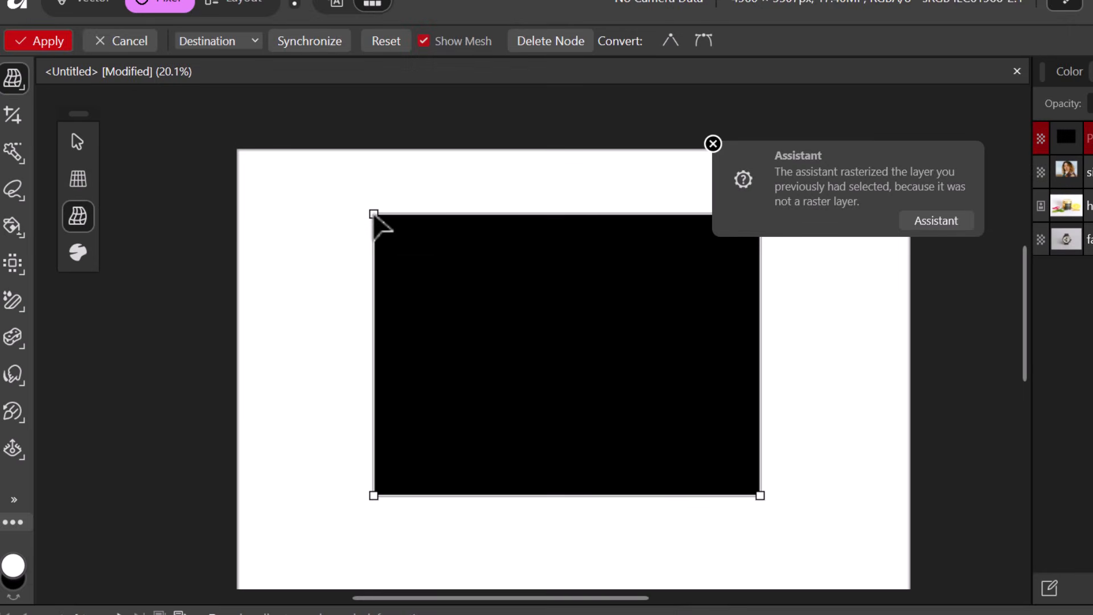
left_click(374, 214)
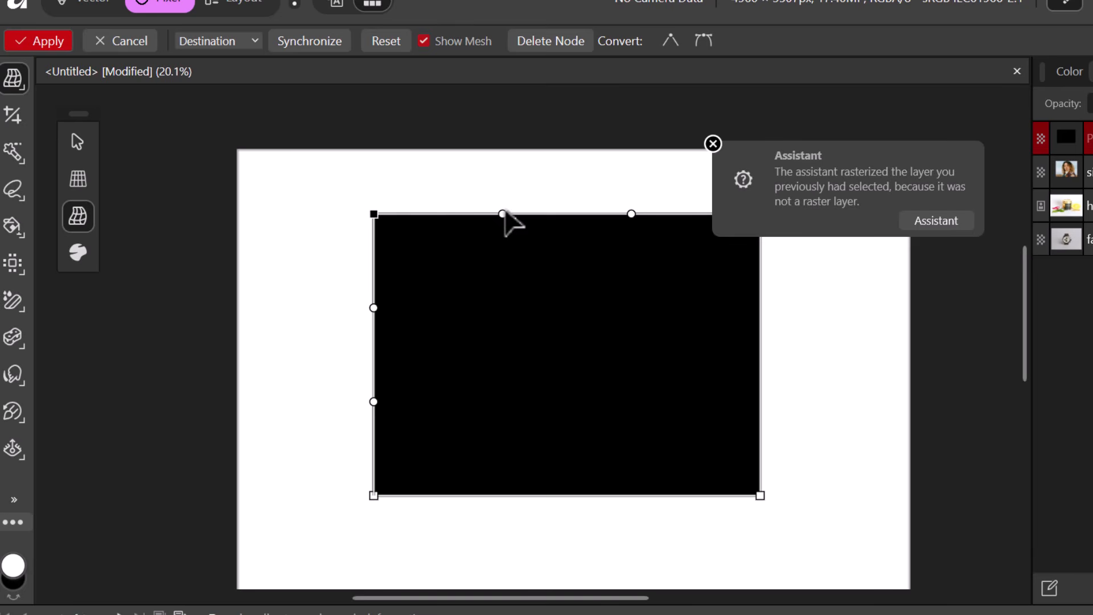
left_click_drag(502, 214, 655, 411)
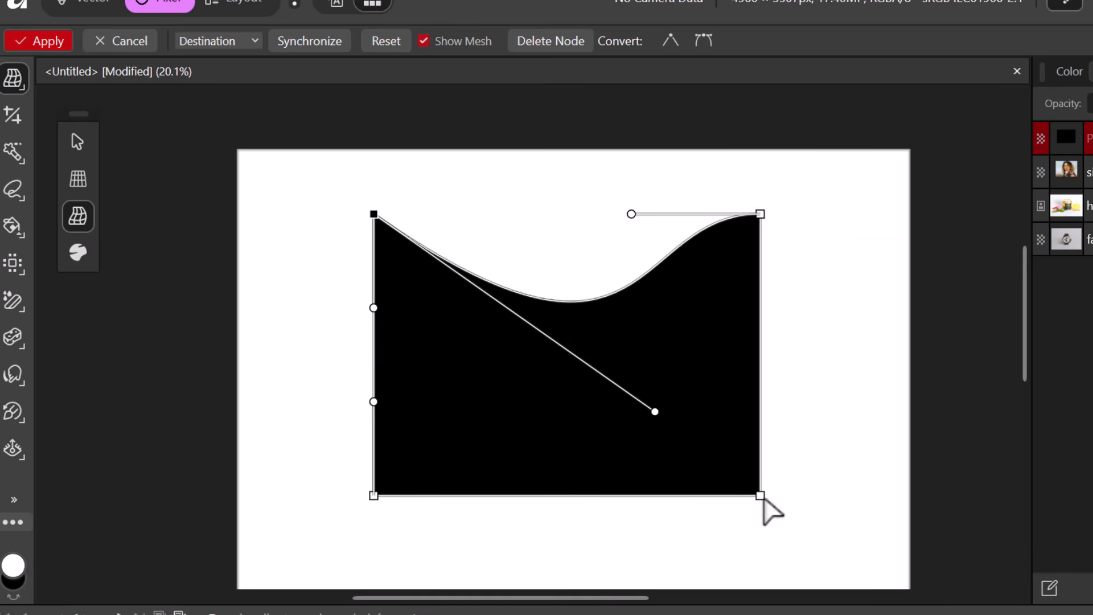
left_click(760, 496)
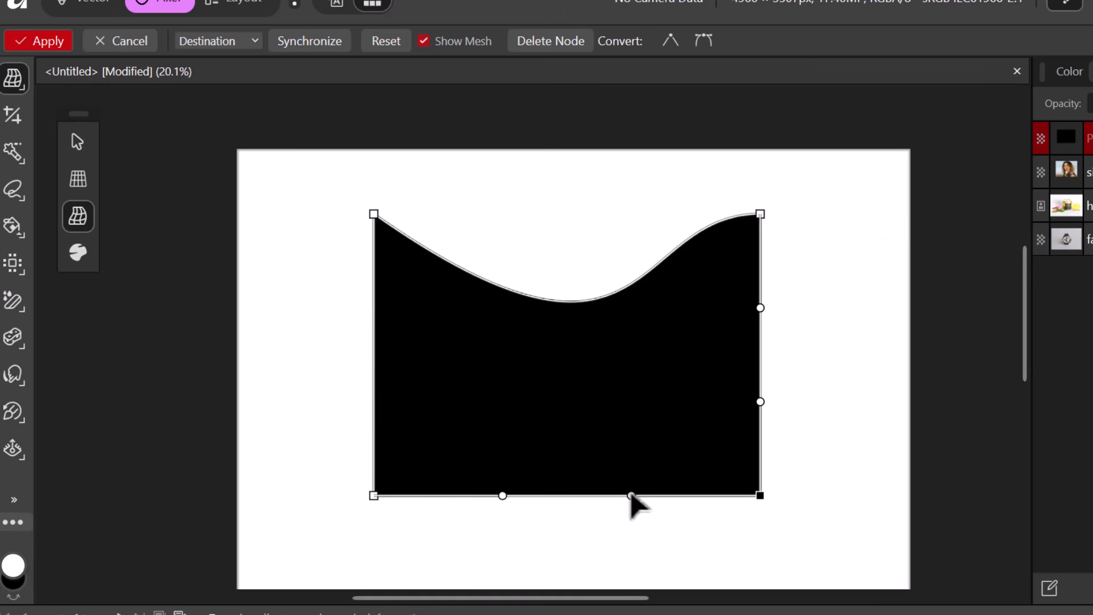
left_click_drag(631, 495, 478, 377)
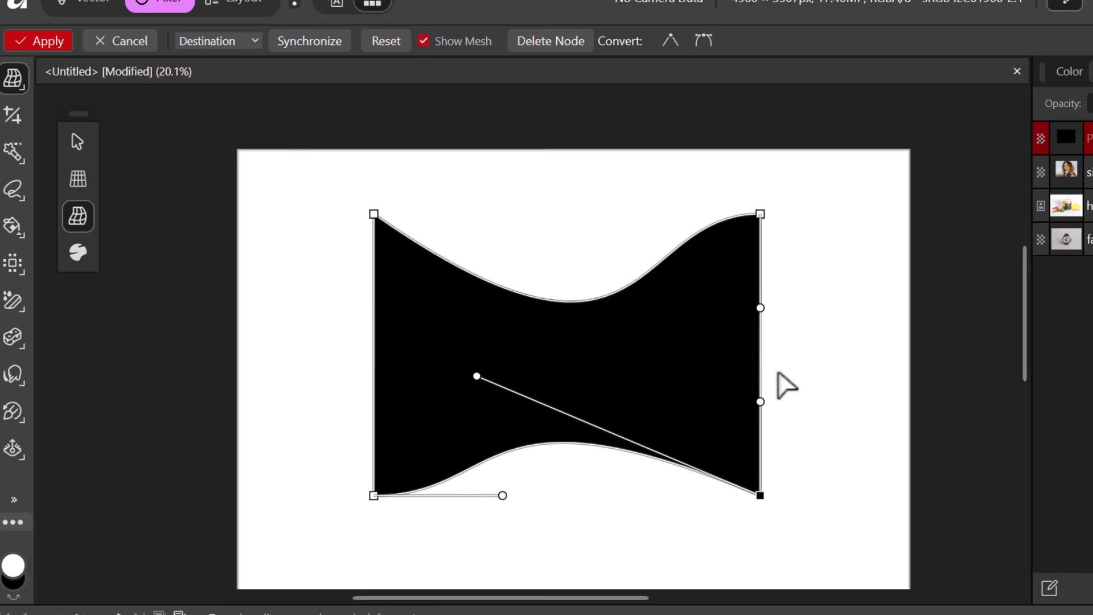
Step: Deform the warped shape with several control points inside it until it resembles a dress, and apply the deformation
left_click(79, 252)
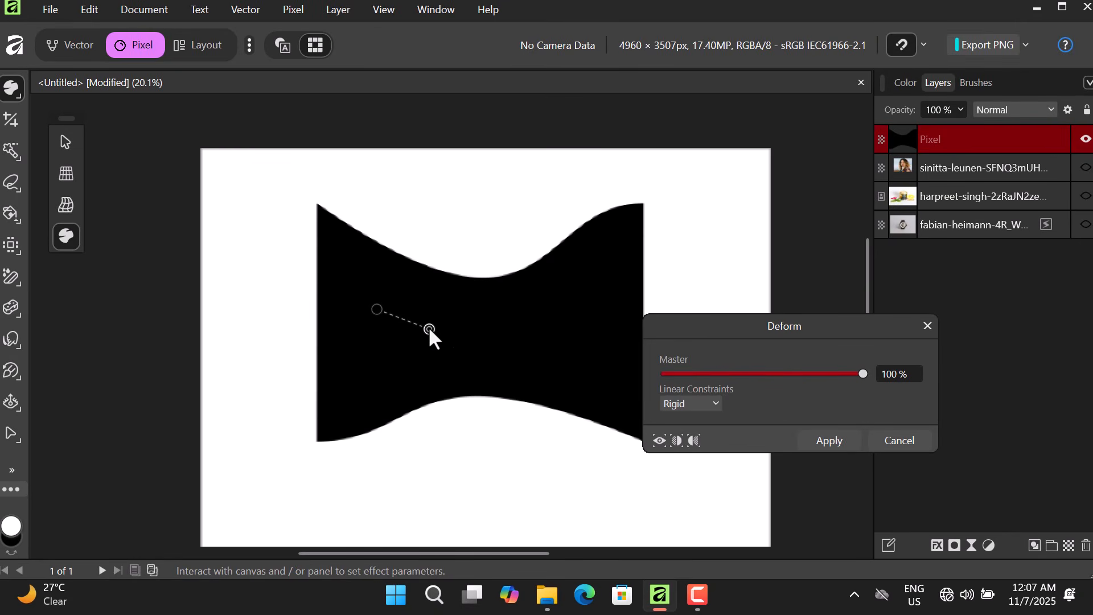
left_click(483, 341)
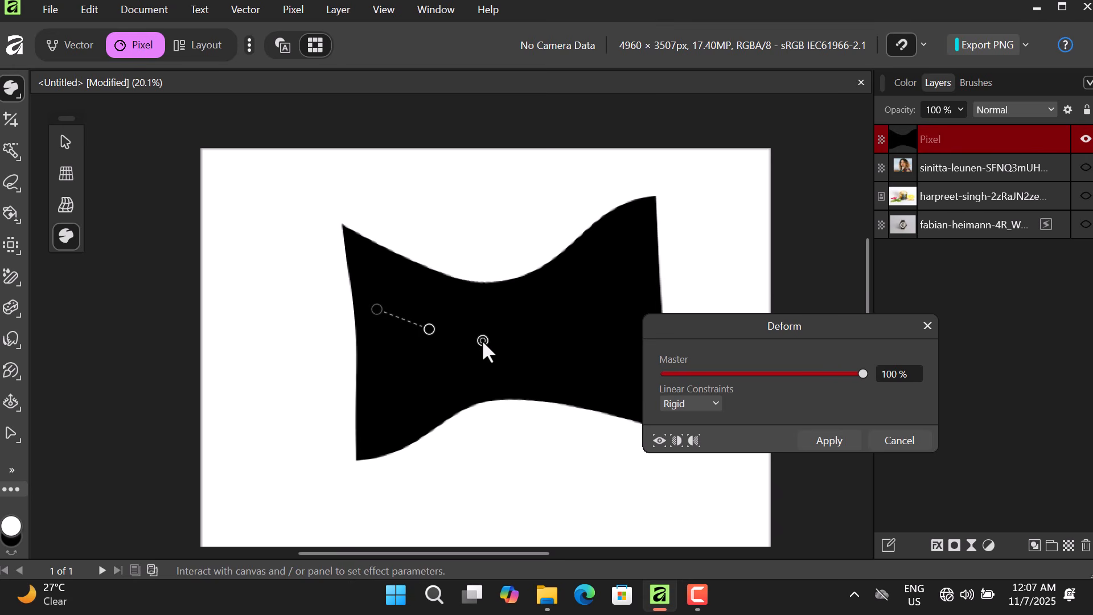
mouse_move(485, 336)
left_mouse_down()
mouse_move(517, 311)
mouse_move(479, 330)
mouse_move(520, 305)
mouse_move(530, 278)
mouse_move(492, 382)
mouse_move(410, 349)
mouse_move(451, 313)
mouse_move(462, 371)
left_mouse_up()
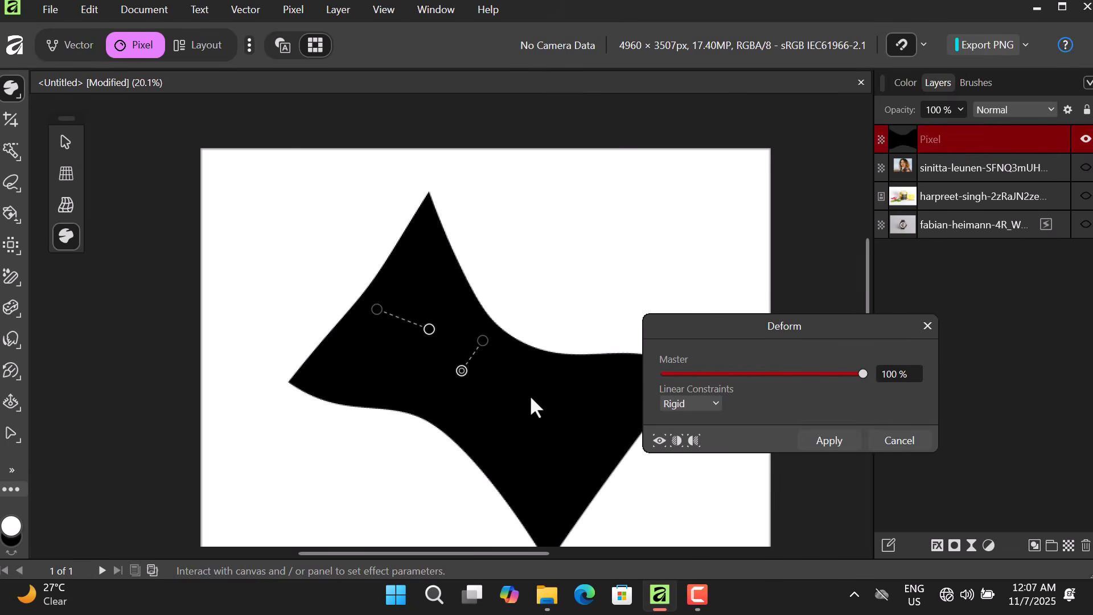
left_click_drag(530, 395, 412, 329)
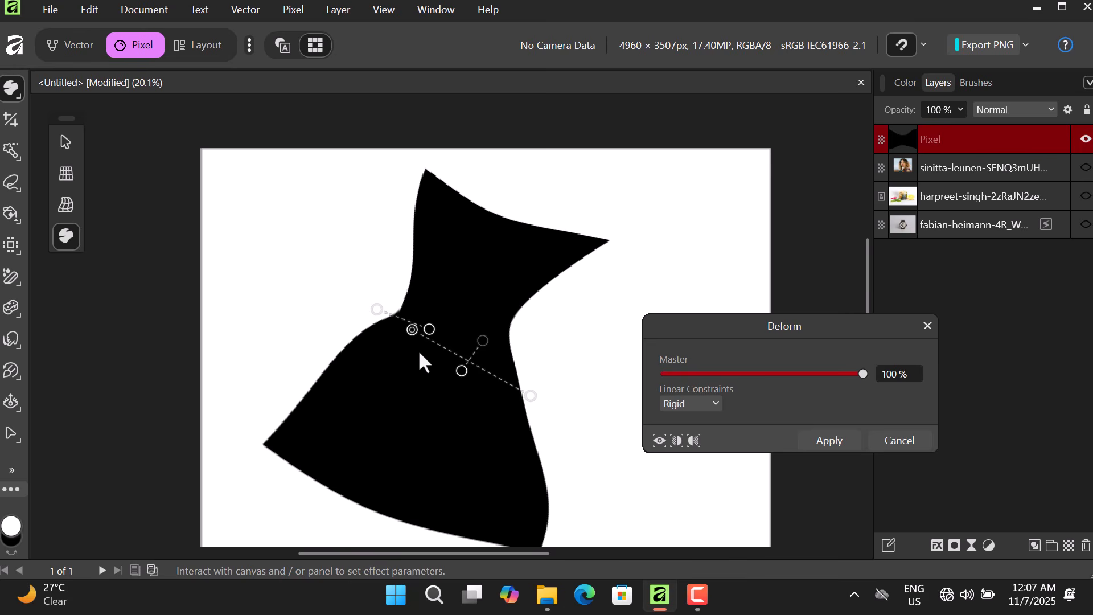
key("v")
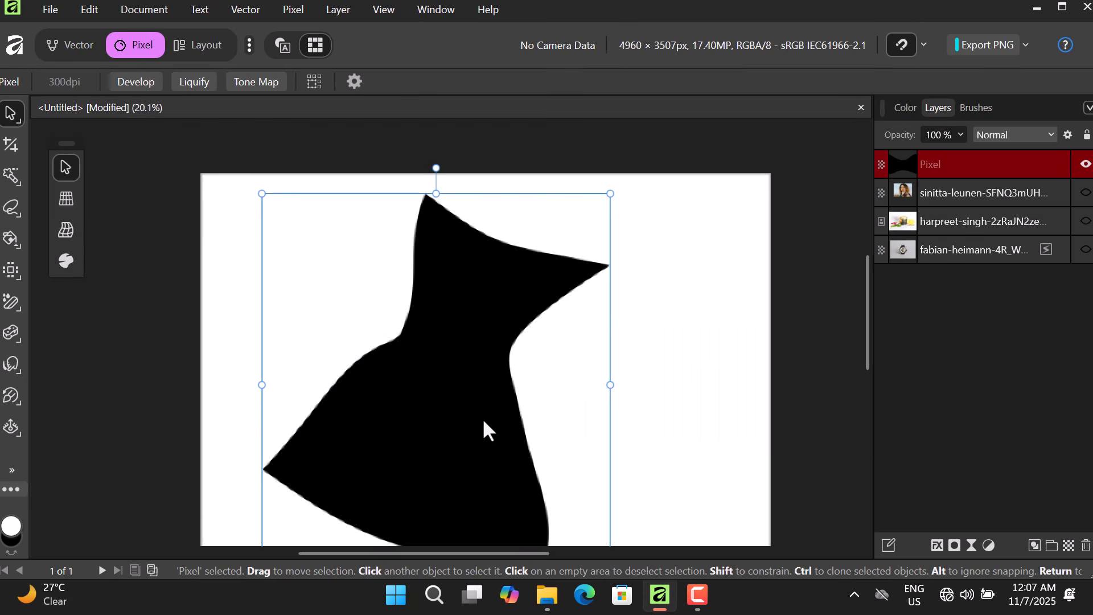
Step: Scale the dress shape down slightly, rotate it upright and position it near the canvas centre, leaving it deselected
left_click_drag(448, 451, 464, 418)
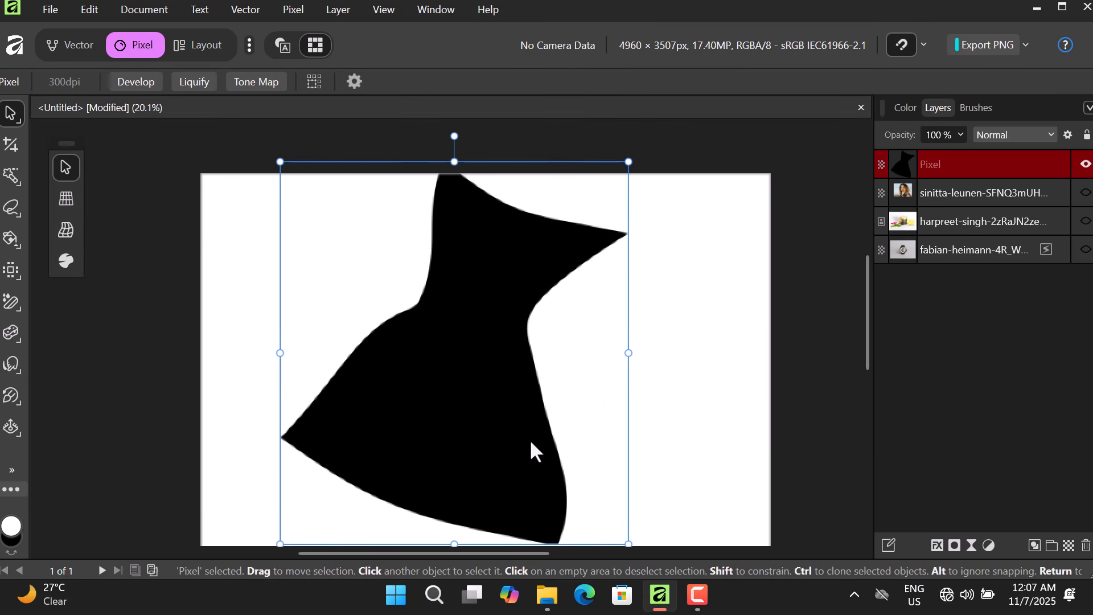
left_click_drag(529, 442, 552, 379)
left_click_drag(649, 480, 604, 430)
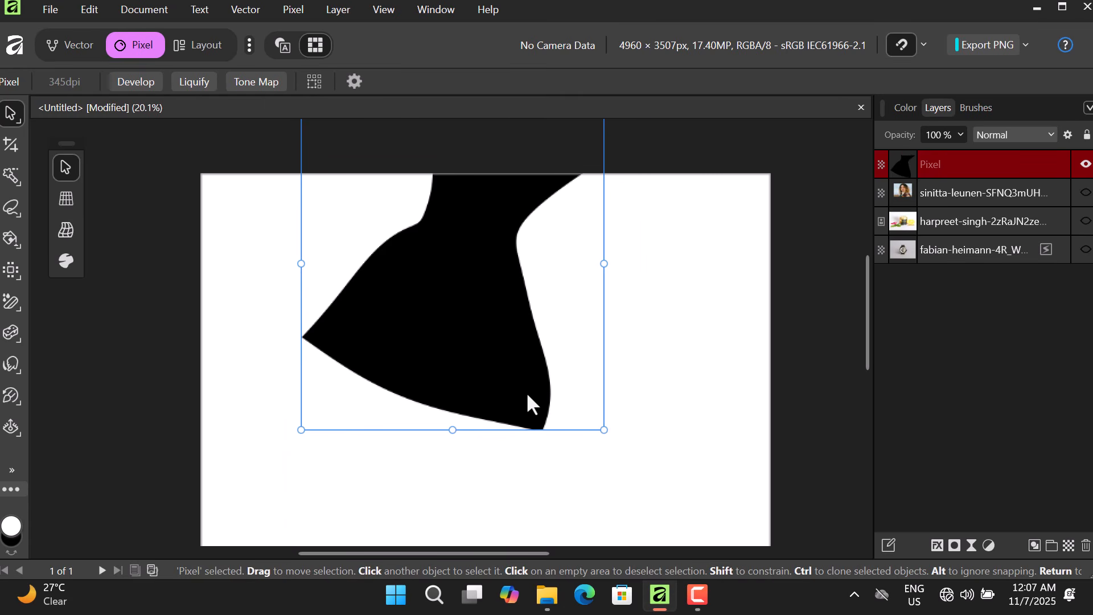
left_click_drag(488, 344, 499, 386)
left_click_drag(627, 510, 679, 437)
left_click_drag(460, 306, 456, 330)
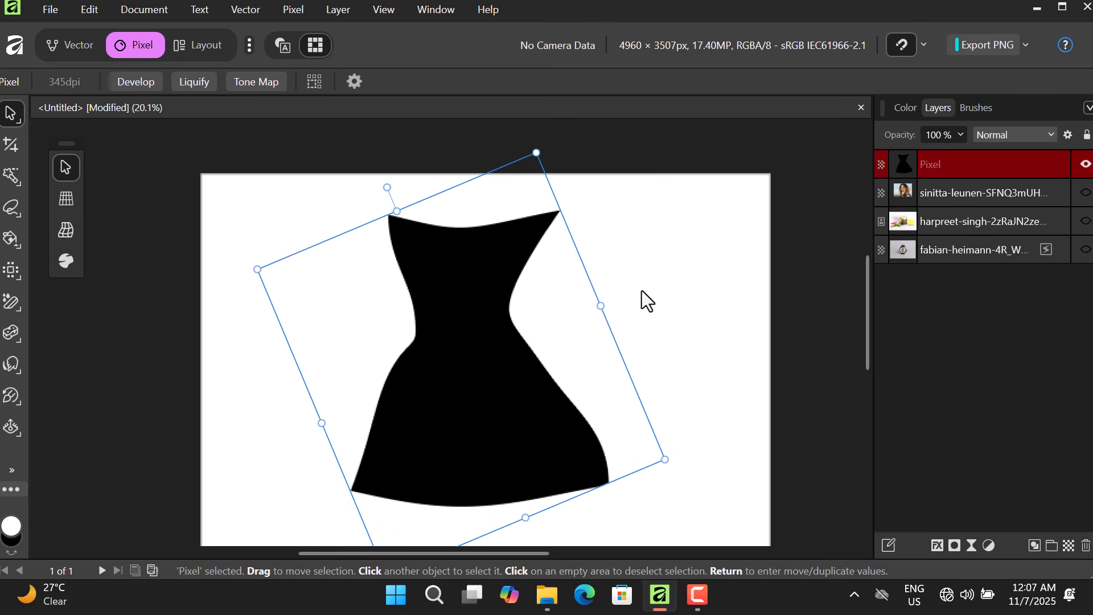
left_click(662, 275)
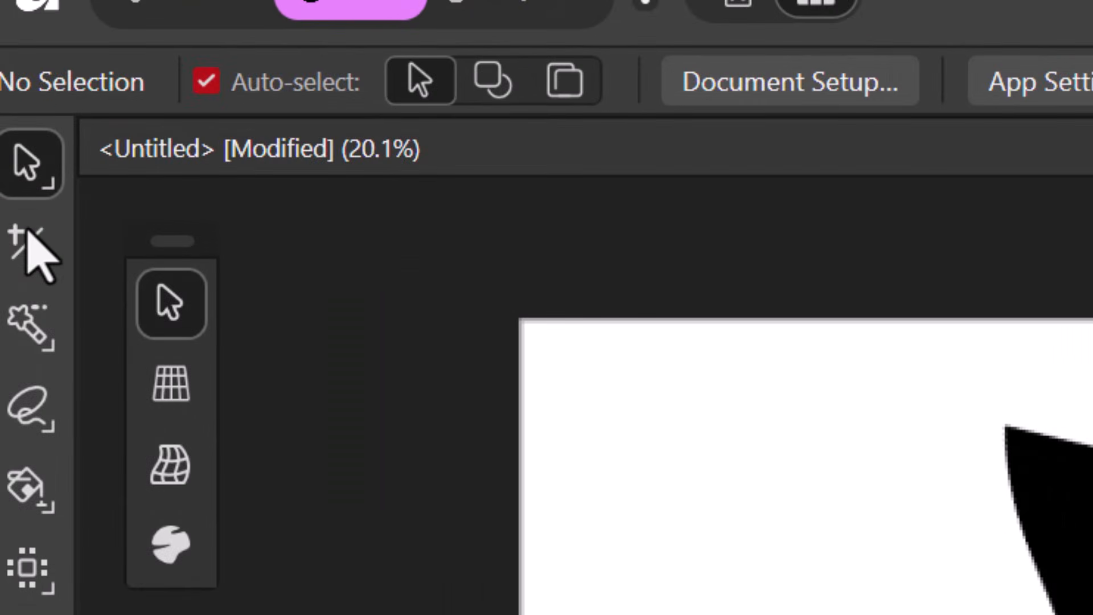
Step: Crop both sides of the canvas around the dress to about 2512 × 3508 px, and undo the crop
left_click(28, 235)
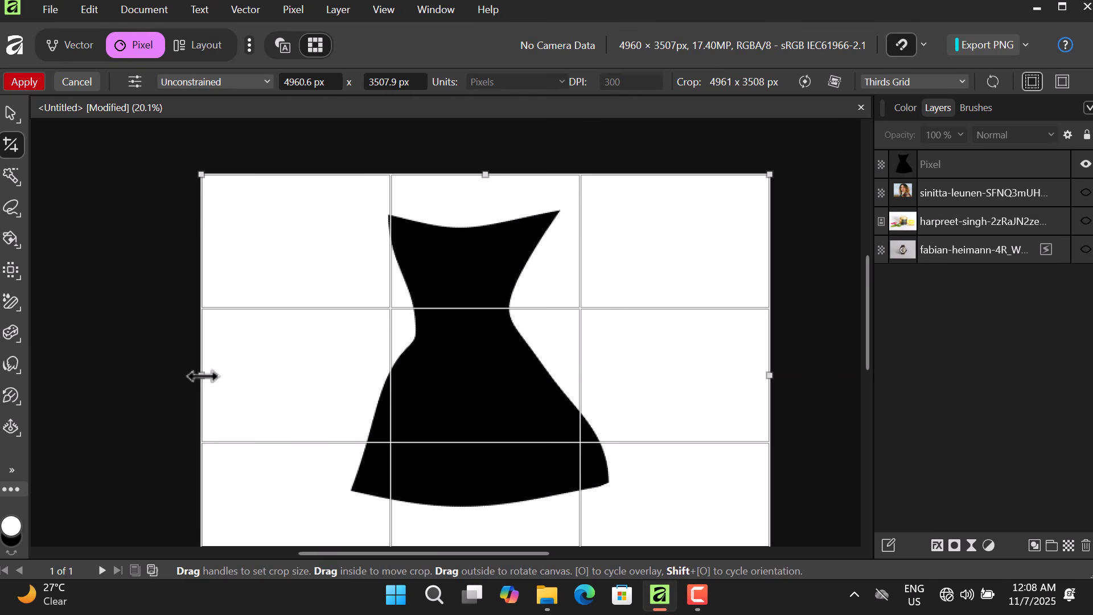
mouse_move(202, 376)
left_mouse_down()
mouse_move(261, 376)
mouse_move(342, 398)
left_mouse_up()
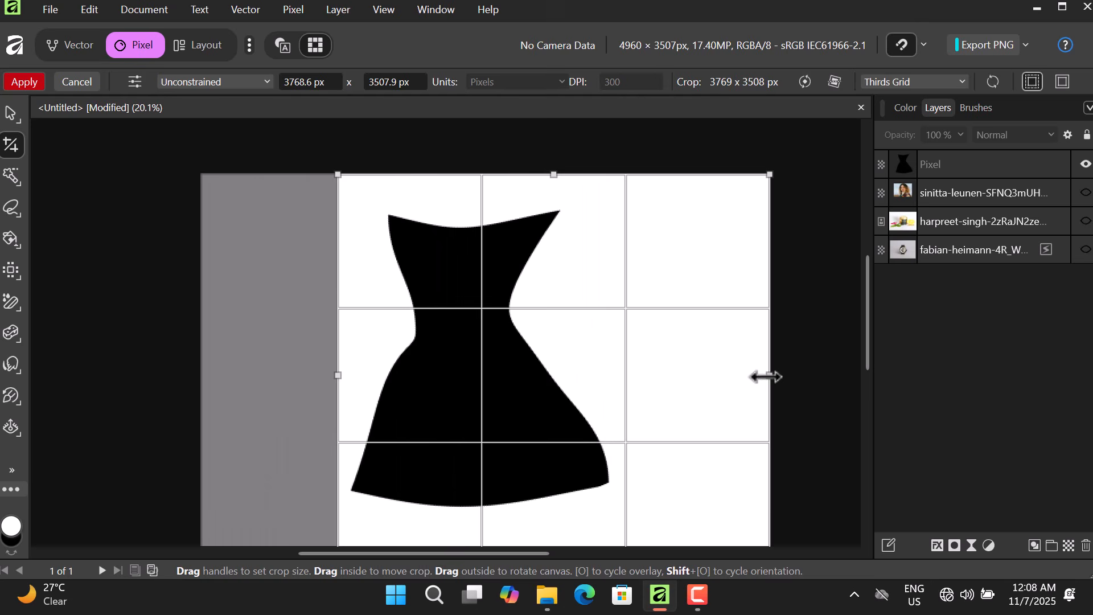
left_click_drag(766, 376, 648, 382)
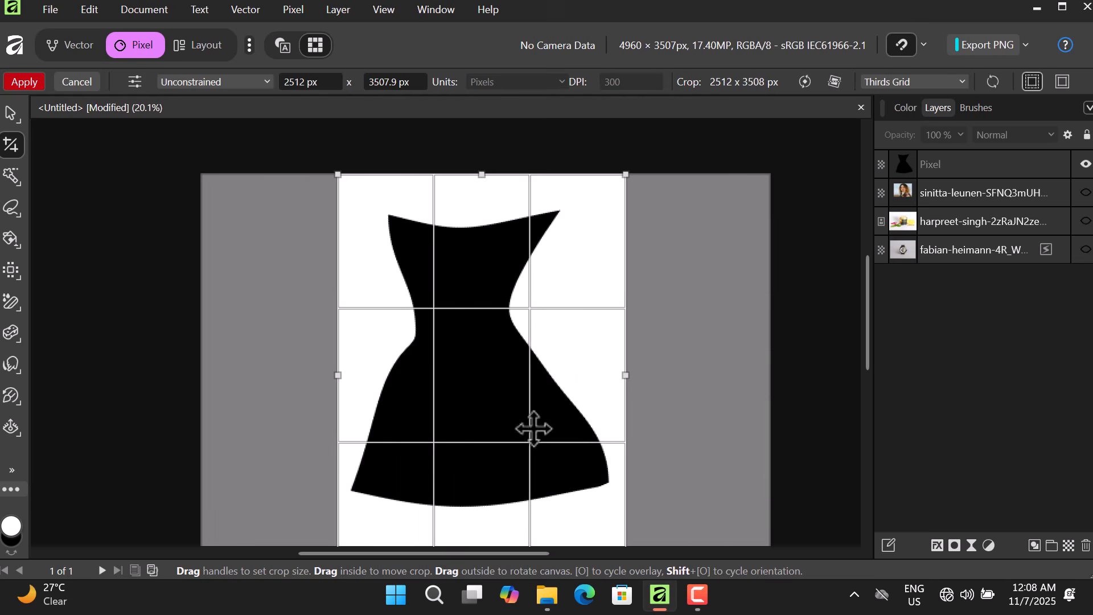
scroll(516, 408, "down", 1)
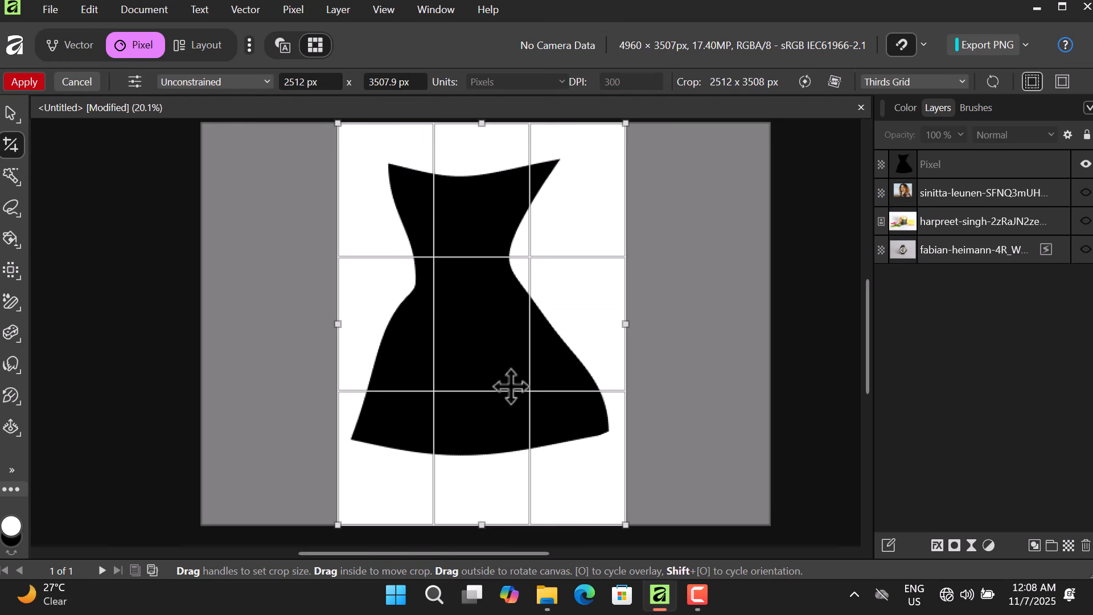
key("h")
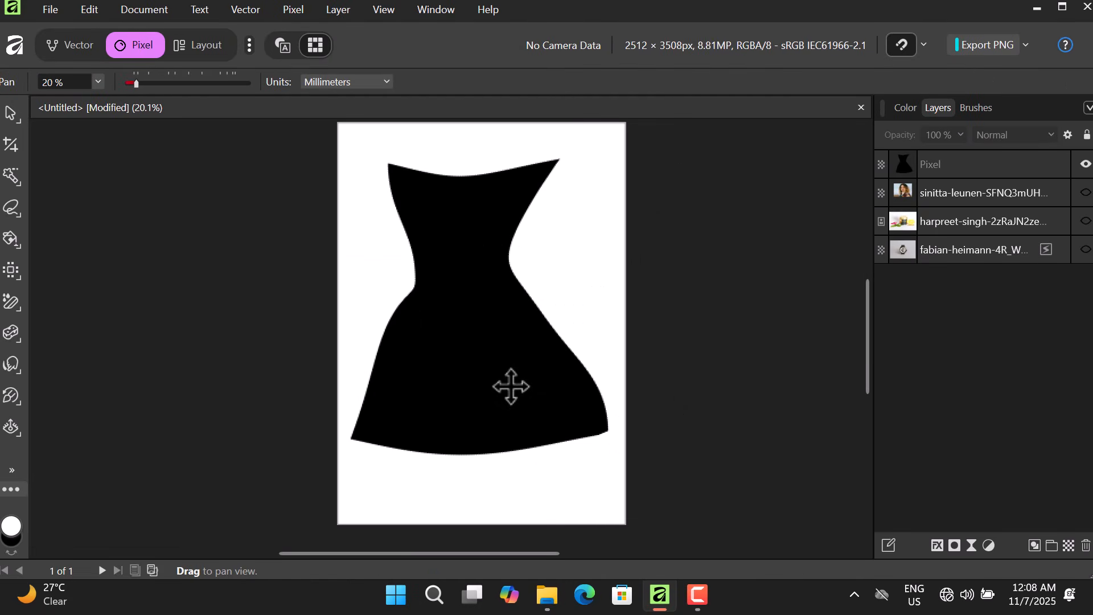
key("ctrl+z")
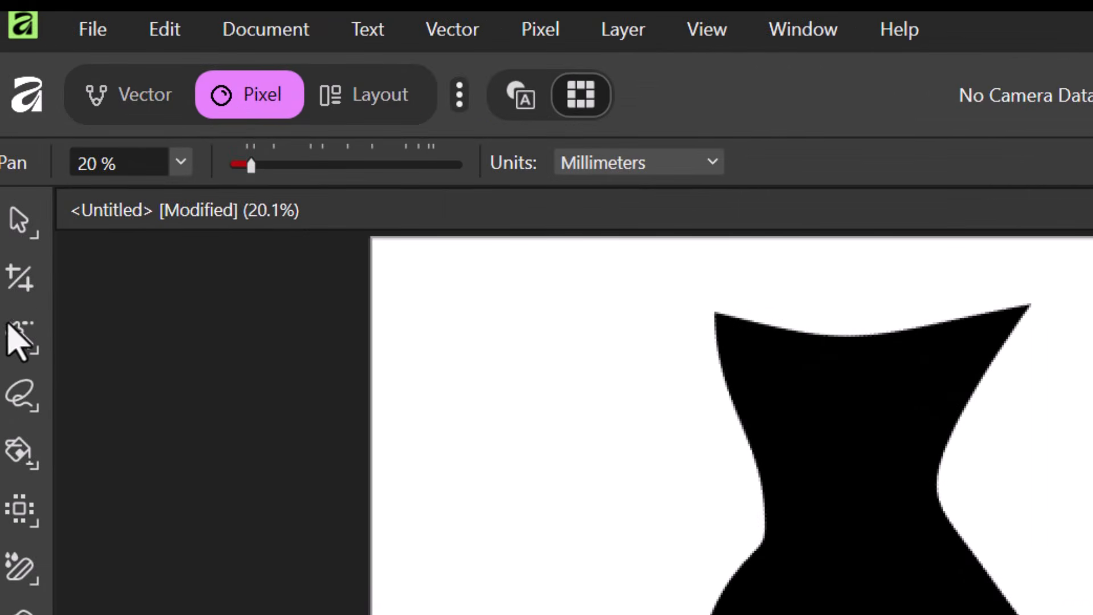
Step: Set up object selection on the jar and lemon photo: hide the dress layer, show the photo layer and make it active
left_click(29, 342)
left_click(143, 332)
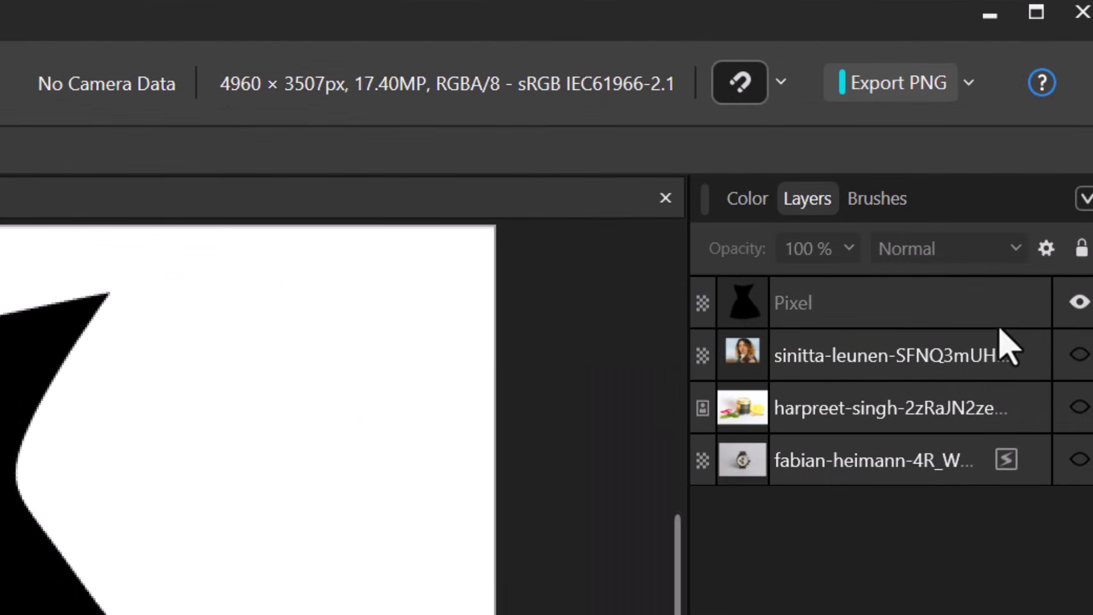
left_click(1081, 302)
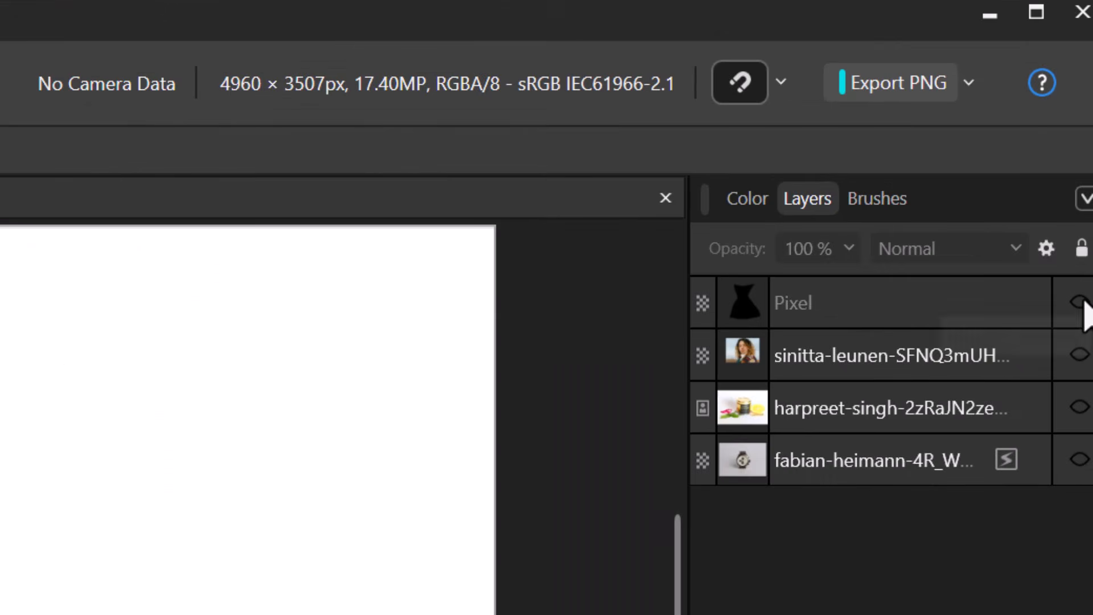
left_click(1079, 407)
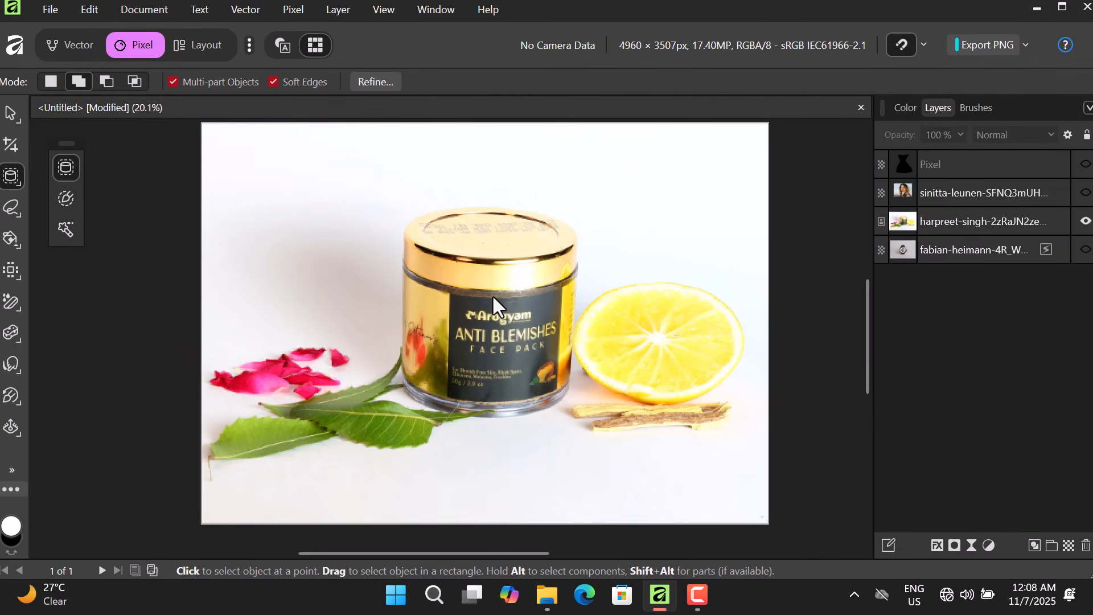
left_click(946, 221)
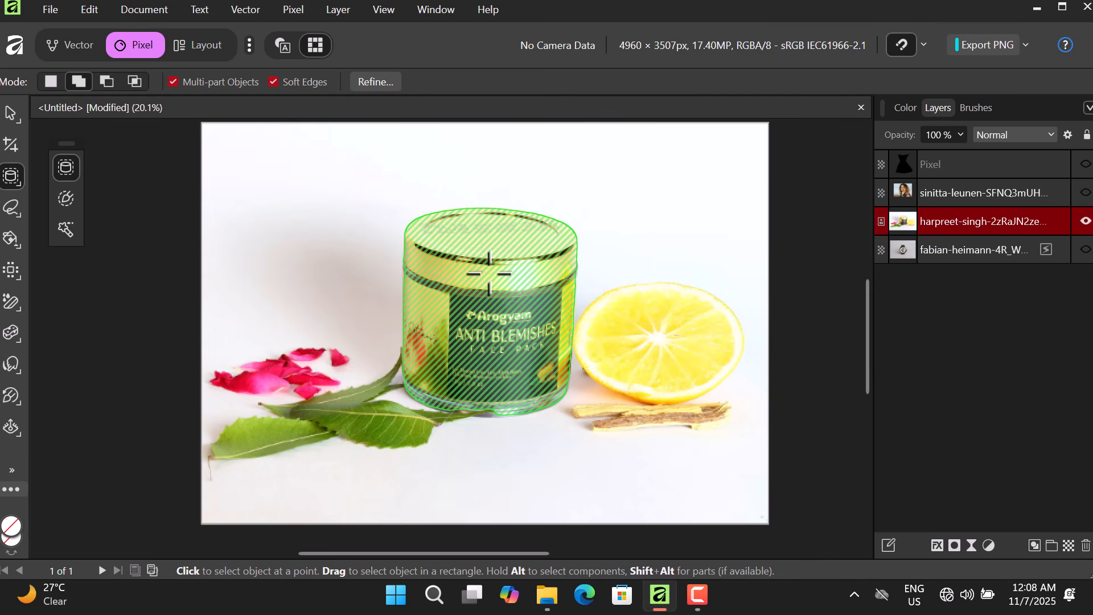
Step: Select the lemon slice with the Object Selection Tool, mask the photo to it, and undo the mask
scroll(490, 273, "down", 1)
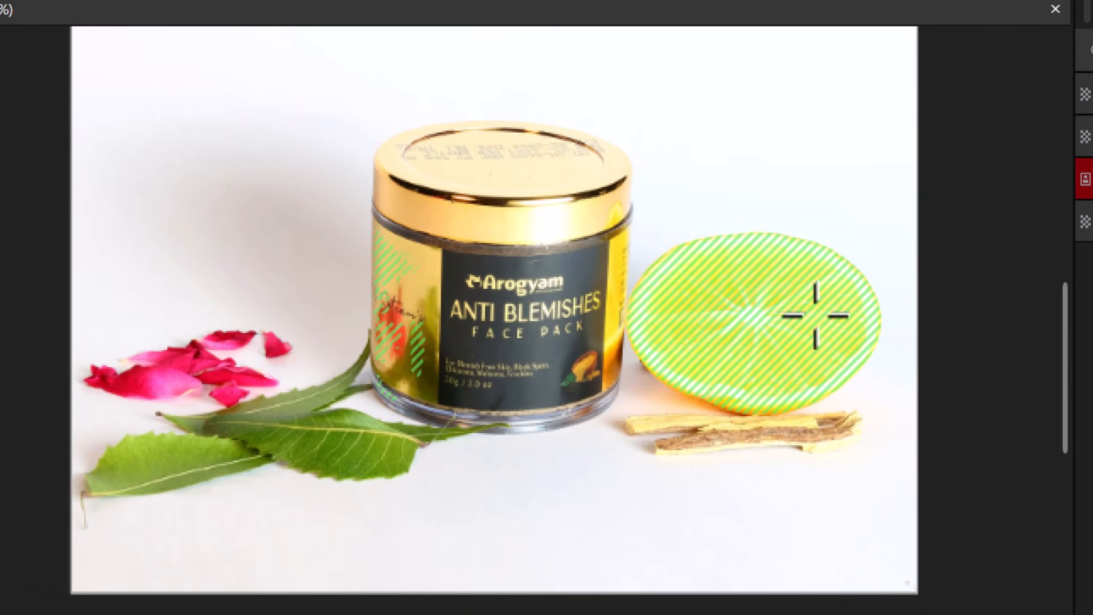
left_click(809, 355)
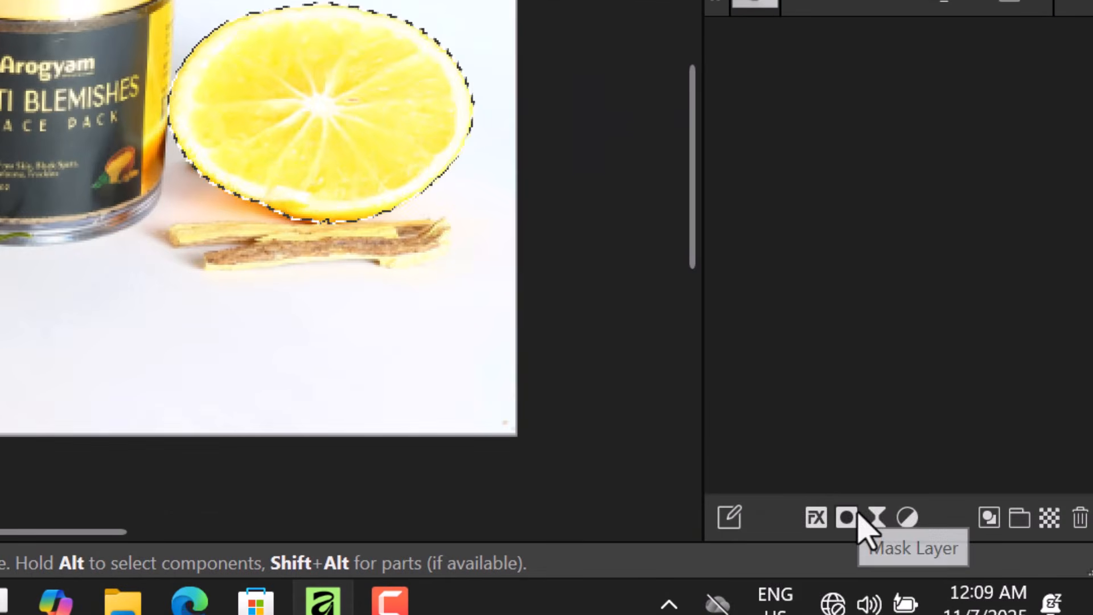
left_click(847, 516)
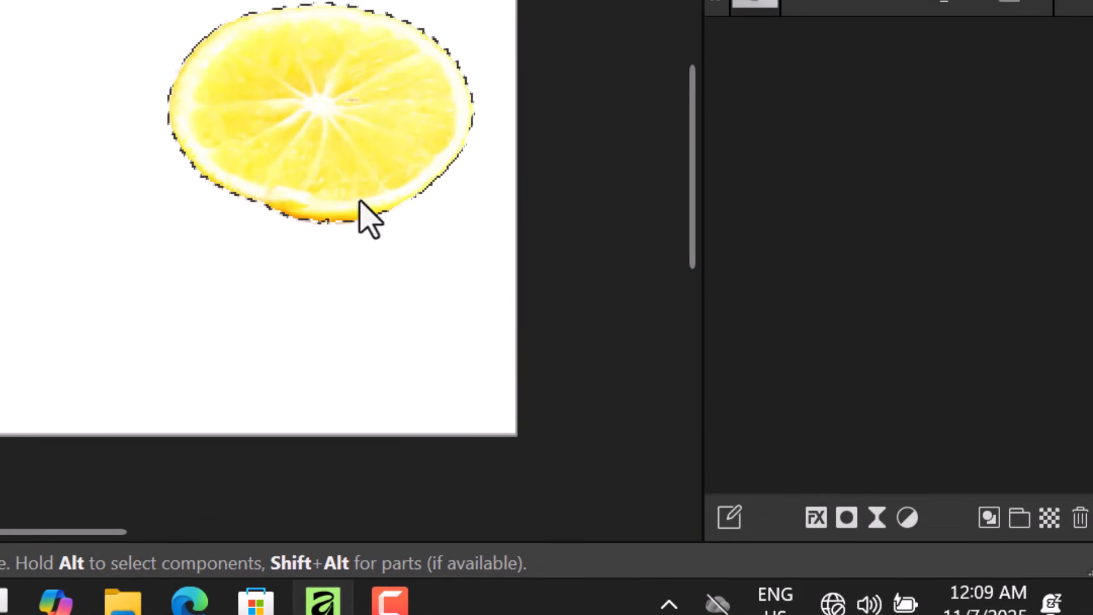
key("ctrl+z")
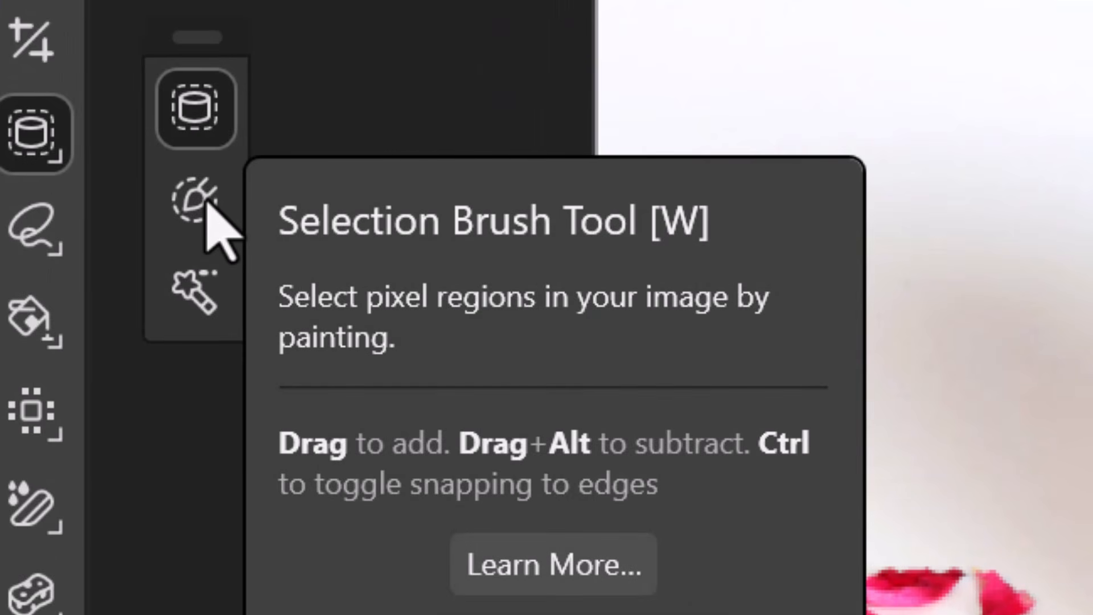
Step: Paint part of the jar into the selection with the Selection Brush Tool, and clear the selection
left_click(197, 200)
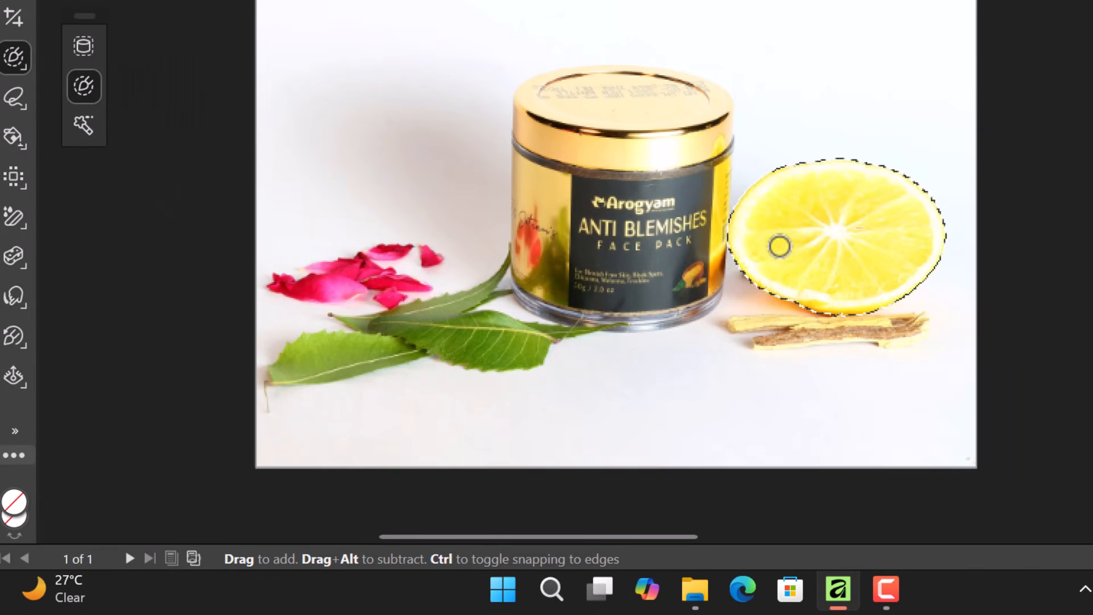
mouse_move(676, 222)
left_mouse_down()
mouse_move(628, 265)
mouse_move(624, 233)
mouse_move(664, 174)
mouse_move(581, 279)
mouse_move(599, 200)
mouse_move(631, 187)
mouse_move(577, 240)
mouse_move(660, 189)
mouse_move(557, 200)
mouse_move(539, 187)
mouse_move(561, 90)
mouse_move(587, 189)
mouse_move(639, 93)
mouse_move(613, 249)
mouse_move(588, 197)
left_mouse_up()
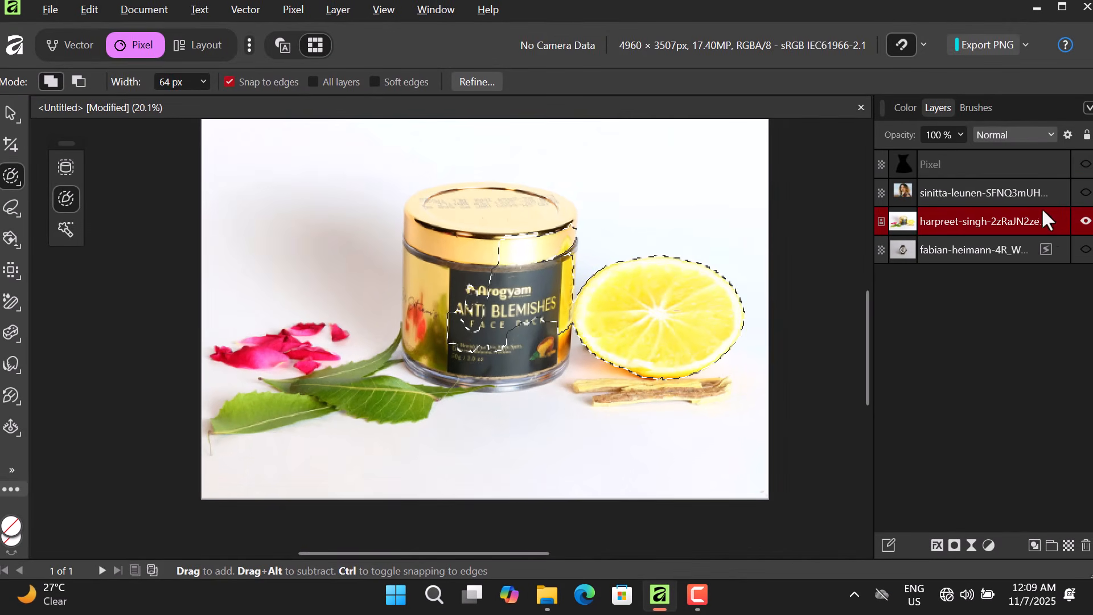
key("ctrl+d")
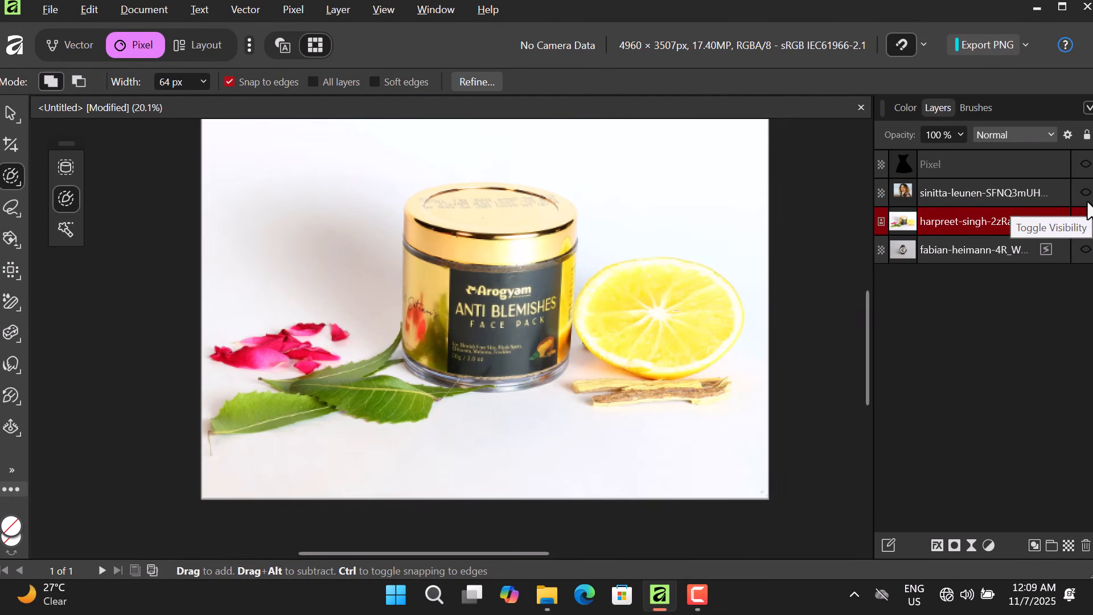
Step: Hide the product photo, show and activate the dress layer, and flood-select the black dress at 20% tolerance
left_click(1085, 166)
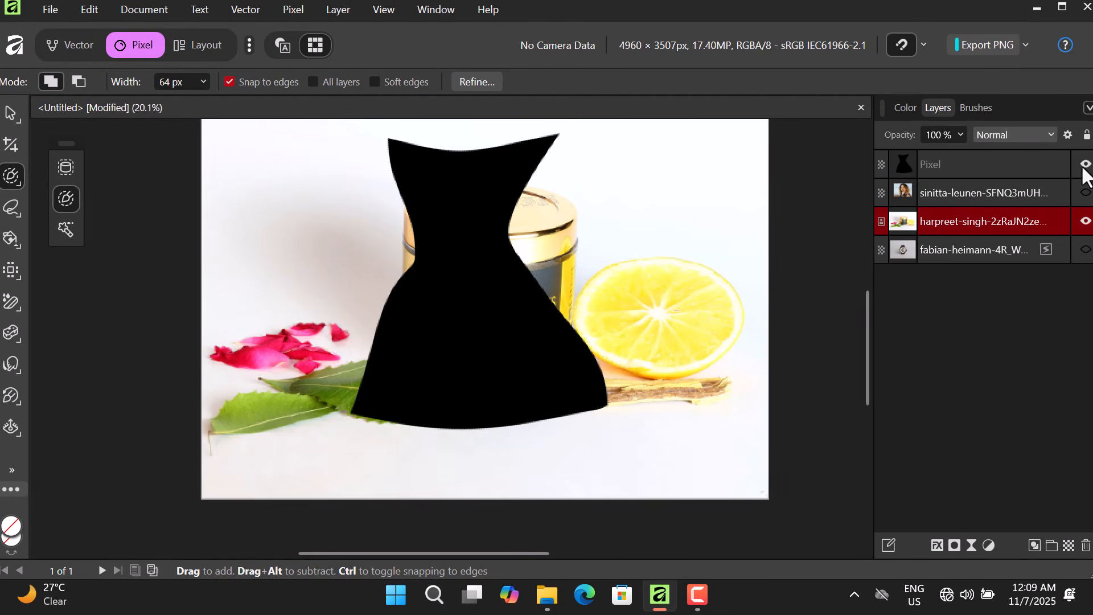
left_click(1086, 221)
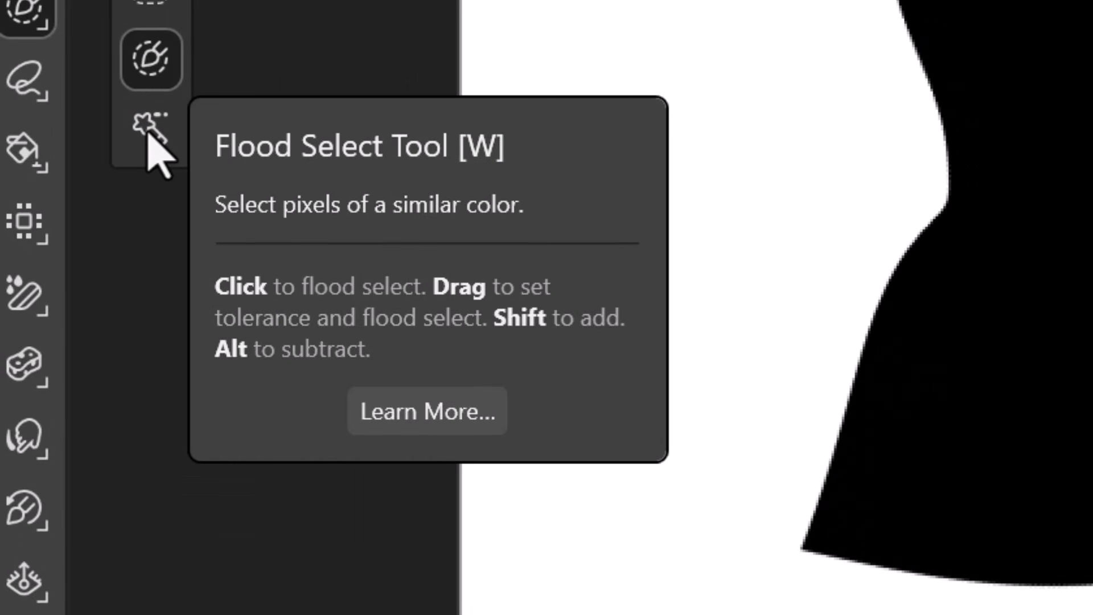
left_click(149, 137)
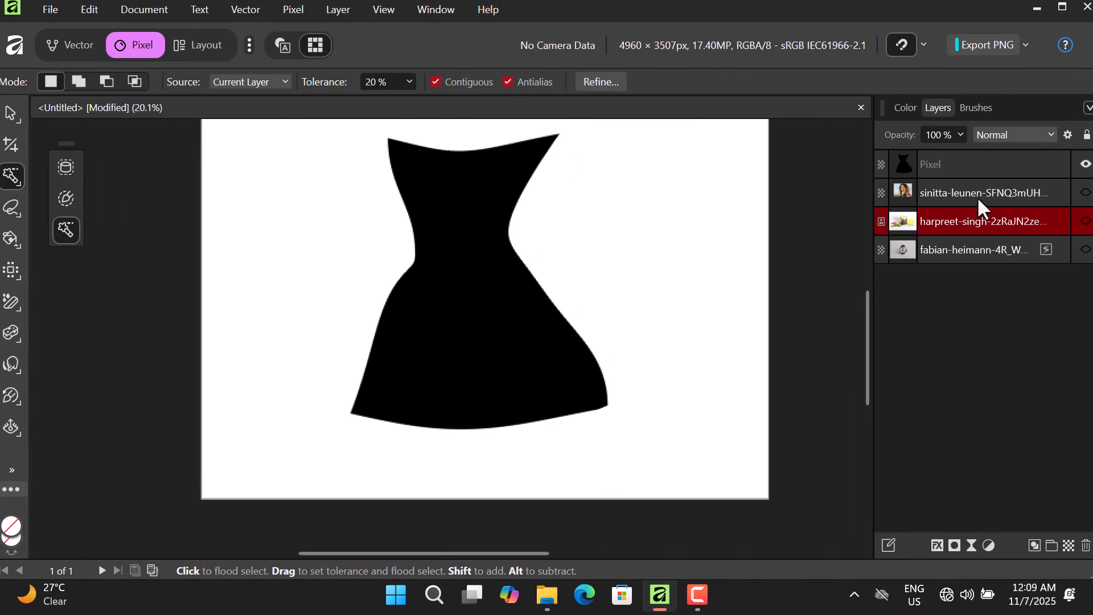
left_click(968, 166)
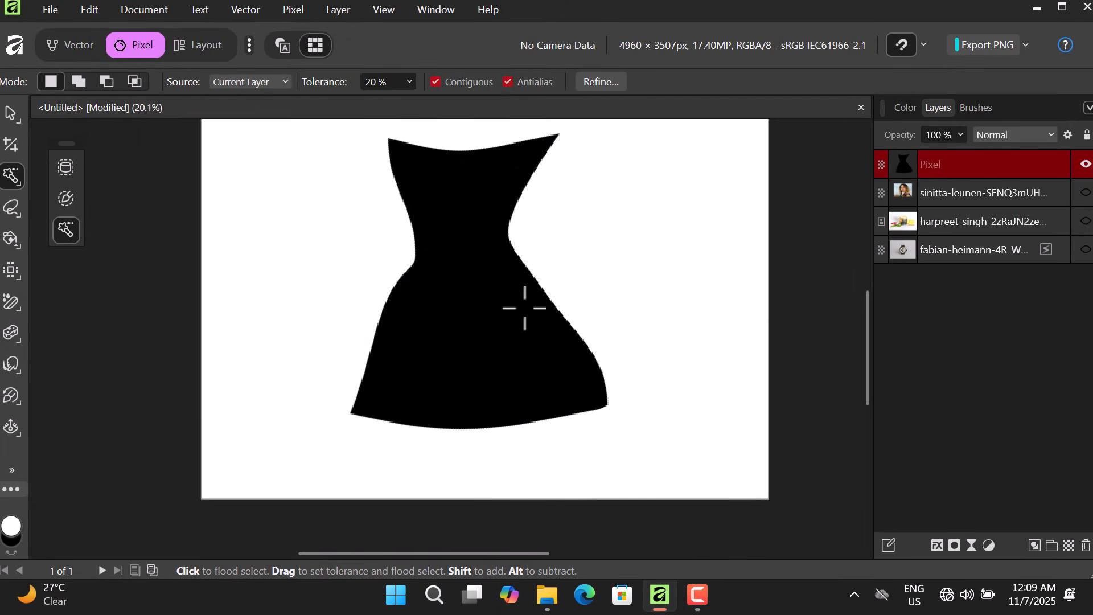
left_click(467, 200)
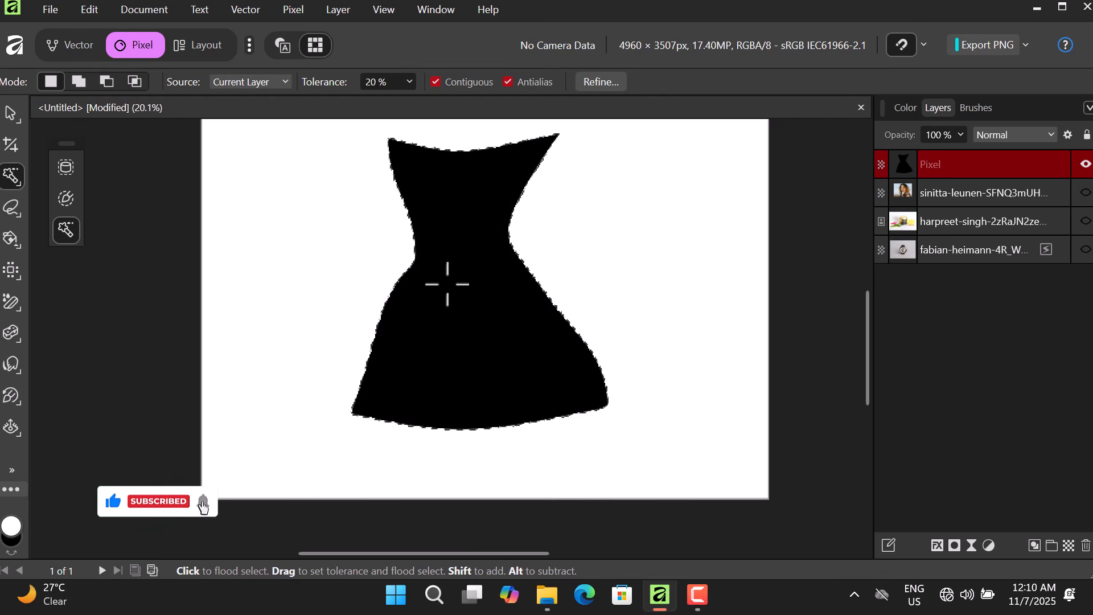
Step: Flood-select the empty area around the dress, mask the layer with it, then undo the mask and deselect
left_click(657, 224)
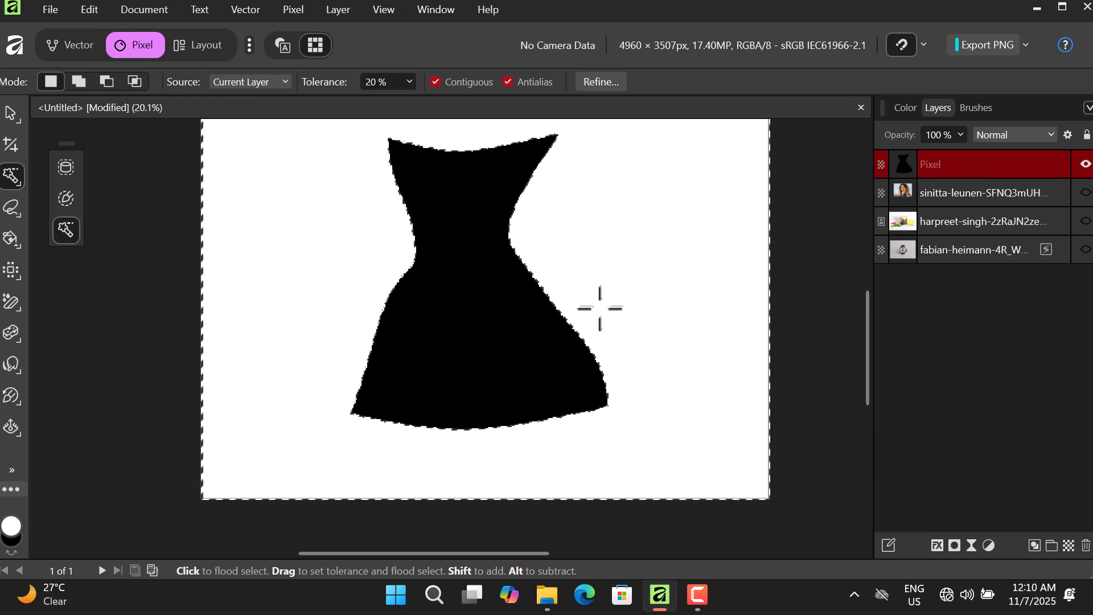
left_click(948, 546)
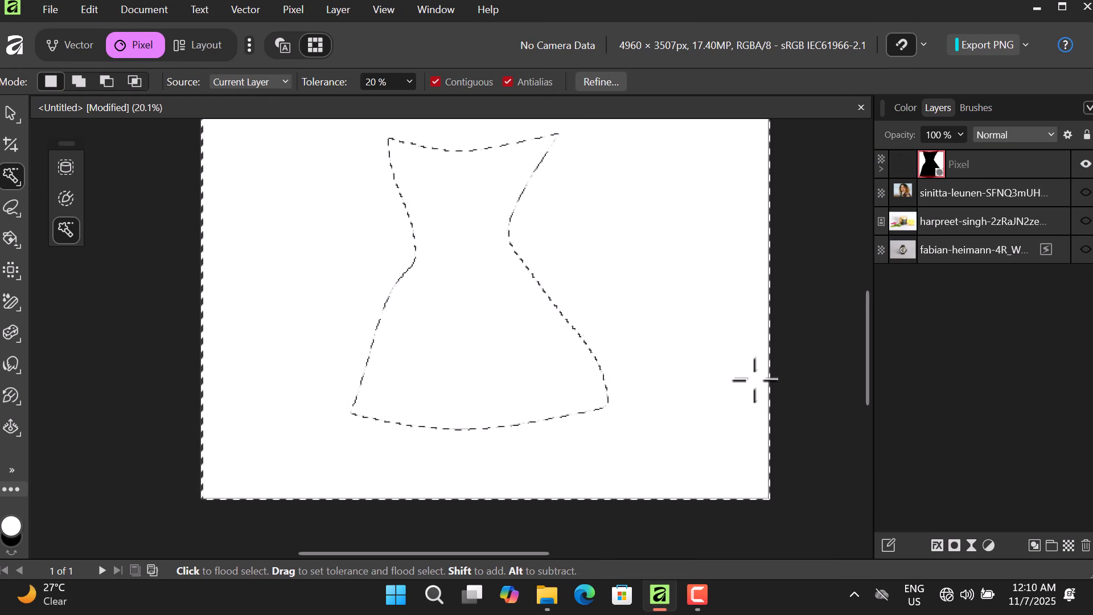
key("ctrl+z")
key("ctrl+d")
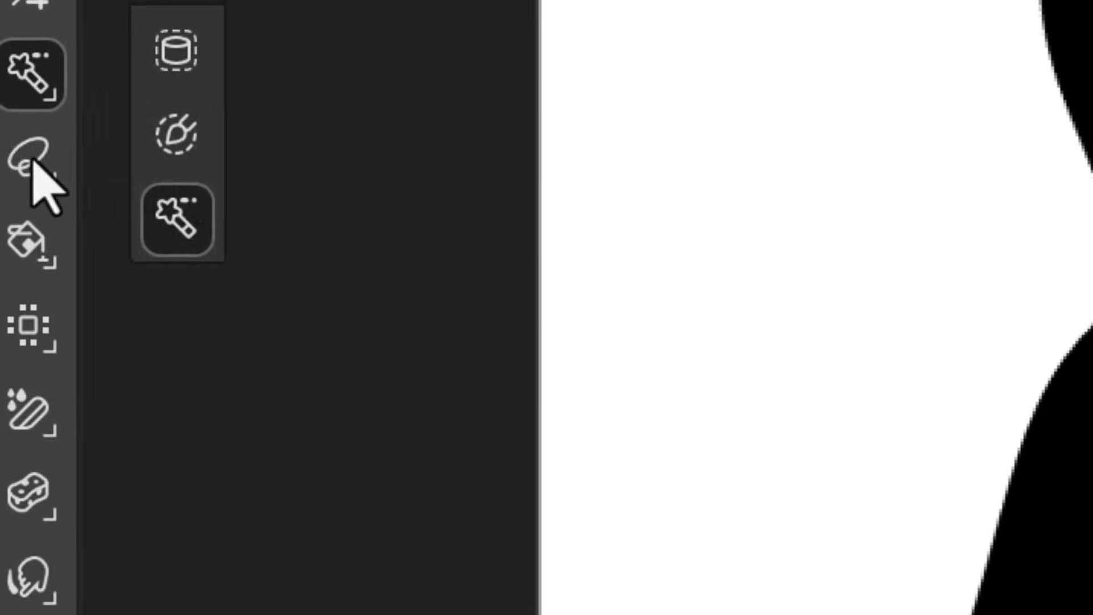
Step: Select a wide rectangular area across the lower part of the dress with the Rectangular Marquee Tool
mouse_move(12, 211)
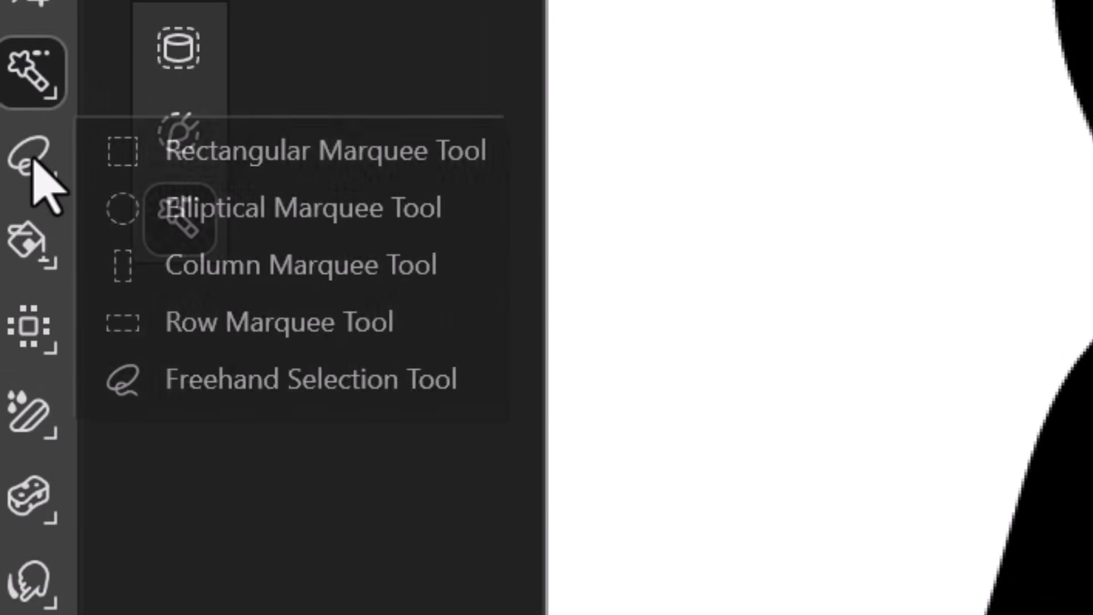
left_click(145, 152)
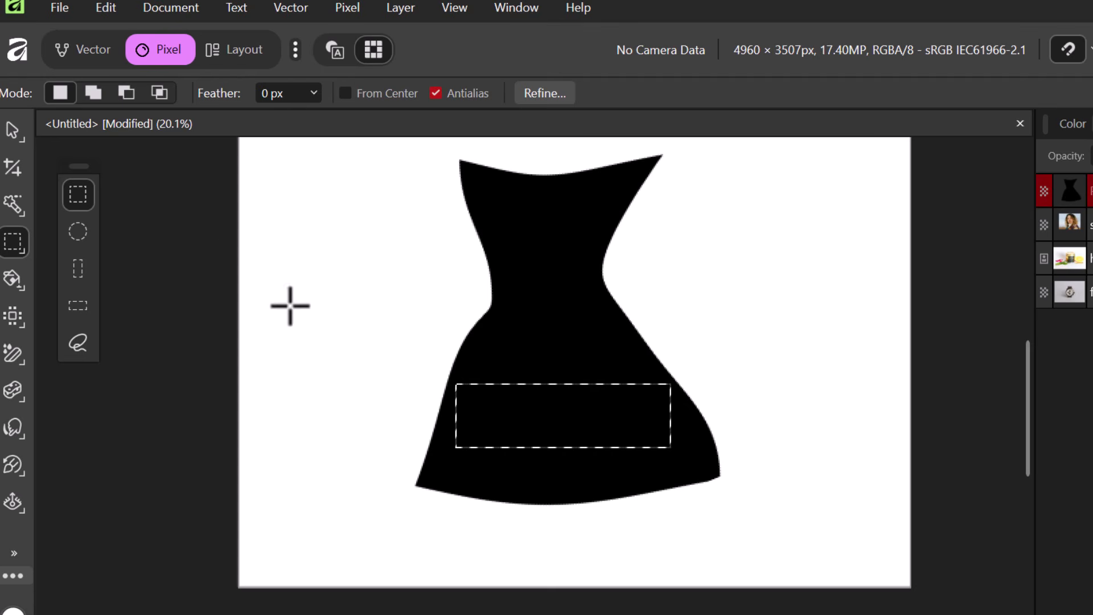
Step: Switch to the Elliptical Marquee Tool, hide the dress layer and show the watch photo layer
left_click(74, 229)
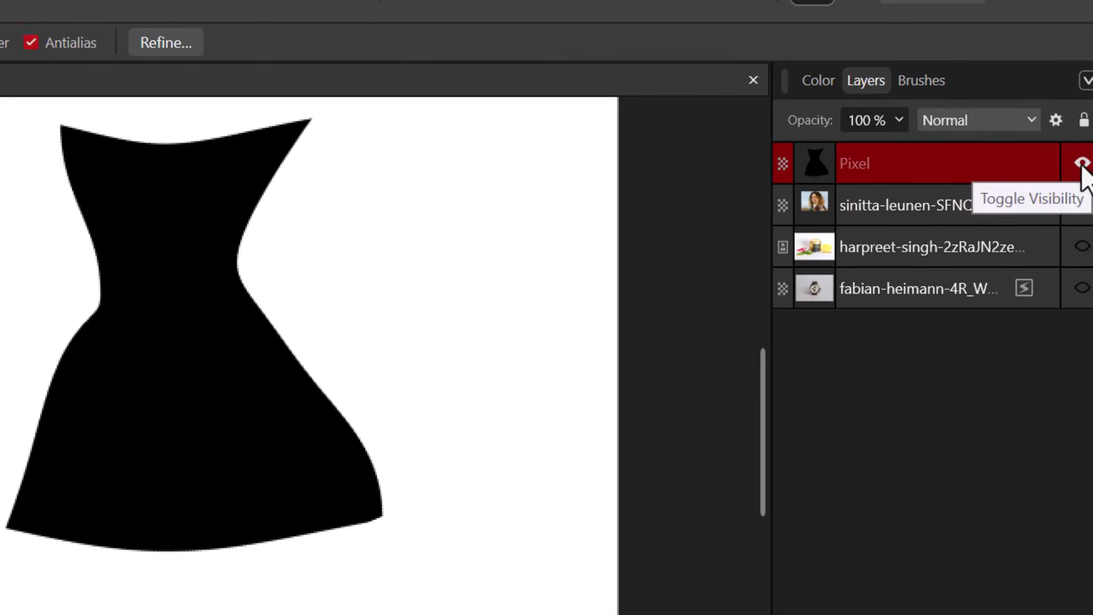
left_click(1082, 164)
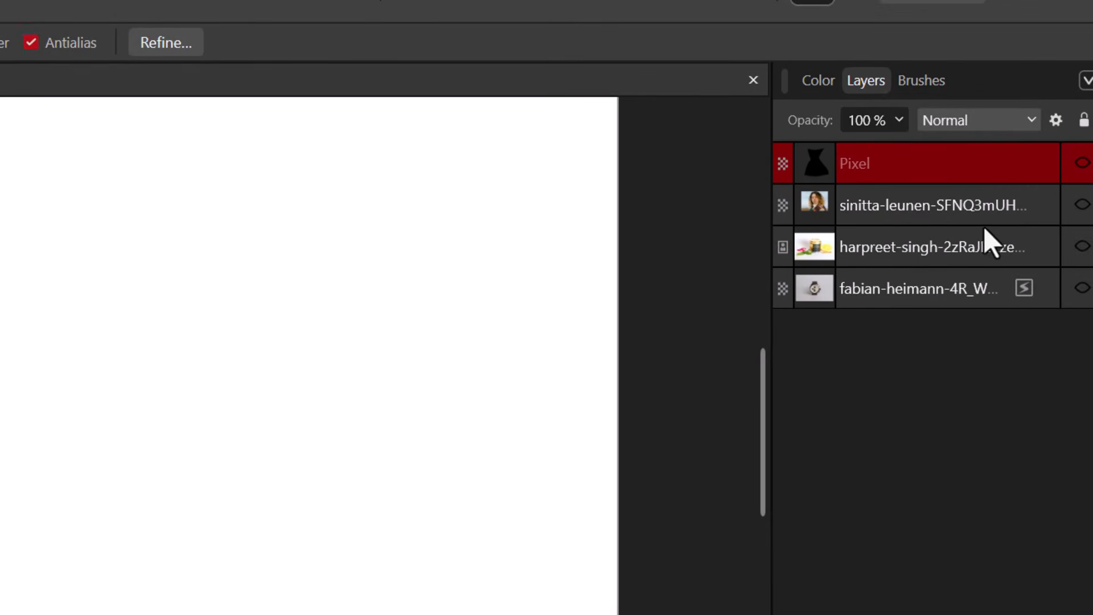
left_click(1082, 288)
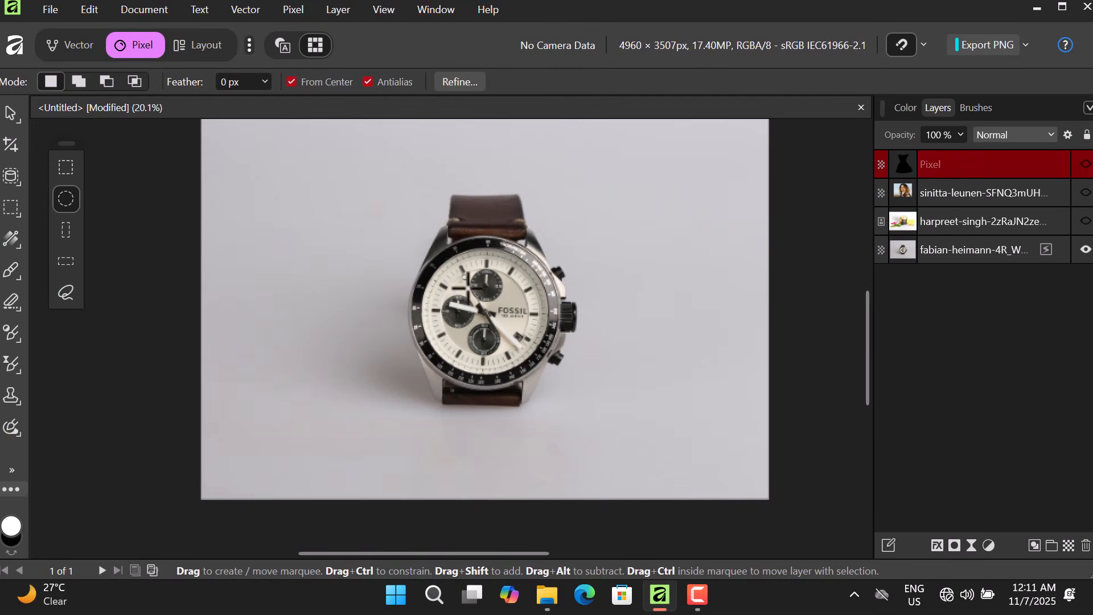
Step: Draw a circular marquee from its centre, reposition and fit it to the watch dial, and clear the selection
left_click_drag(441, 274, 560, 451)
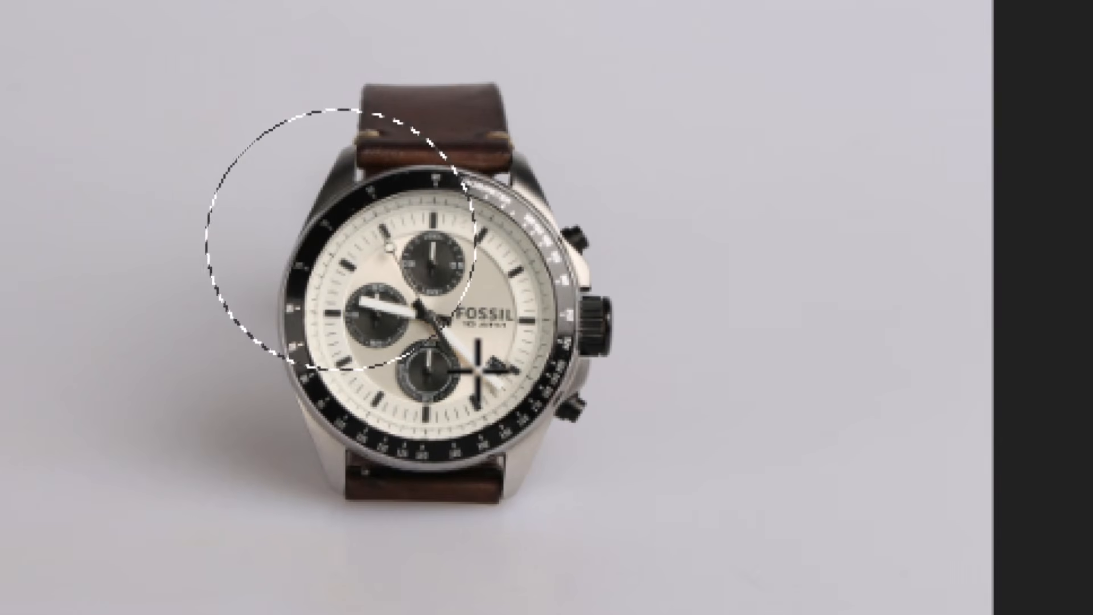
key("space")
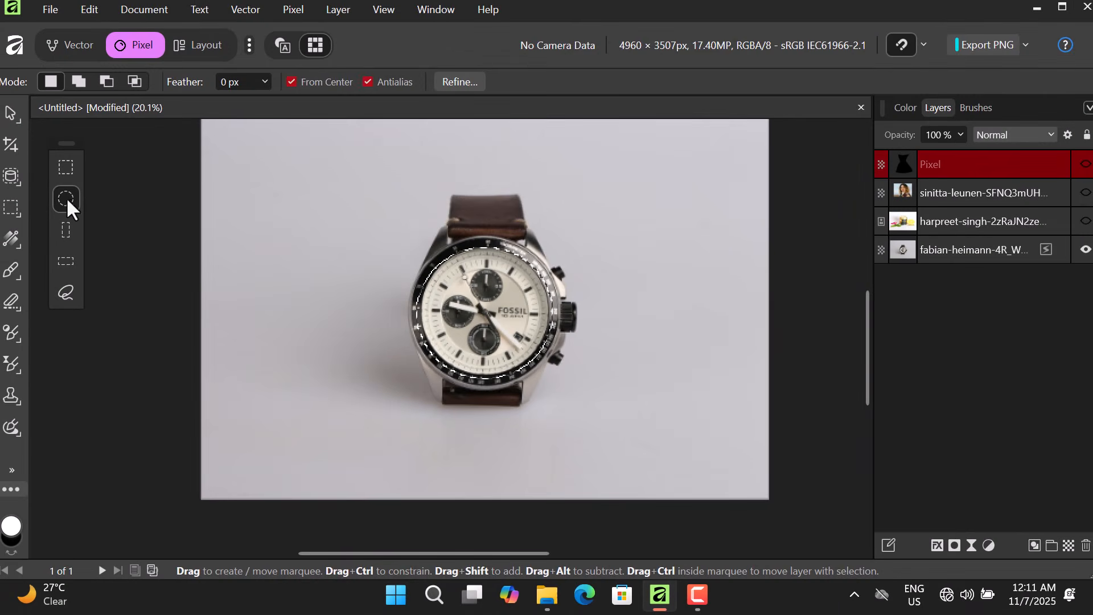
left_click(397, 269)
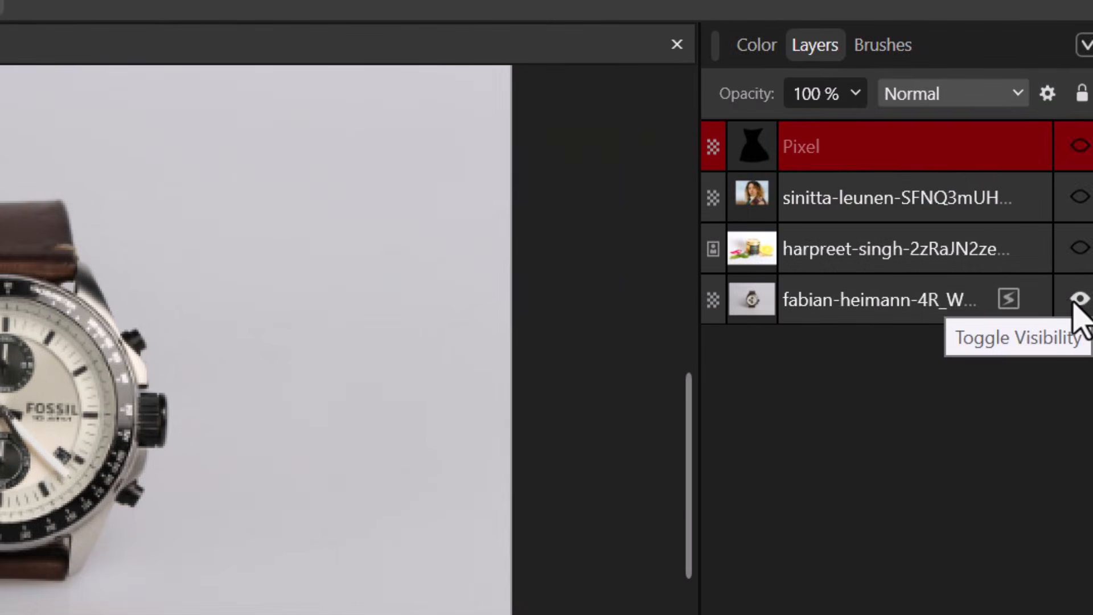
Step: Hide the watch photo, show the dress layer, and draw a freehand selection around the waist and skirt of the dress
left_click(1076, 299)
left_click(1081, 146)
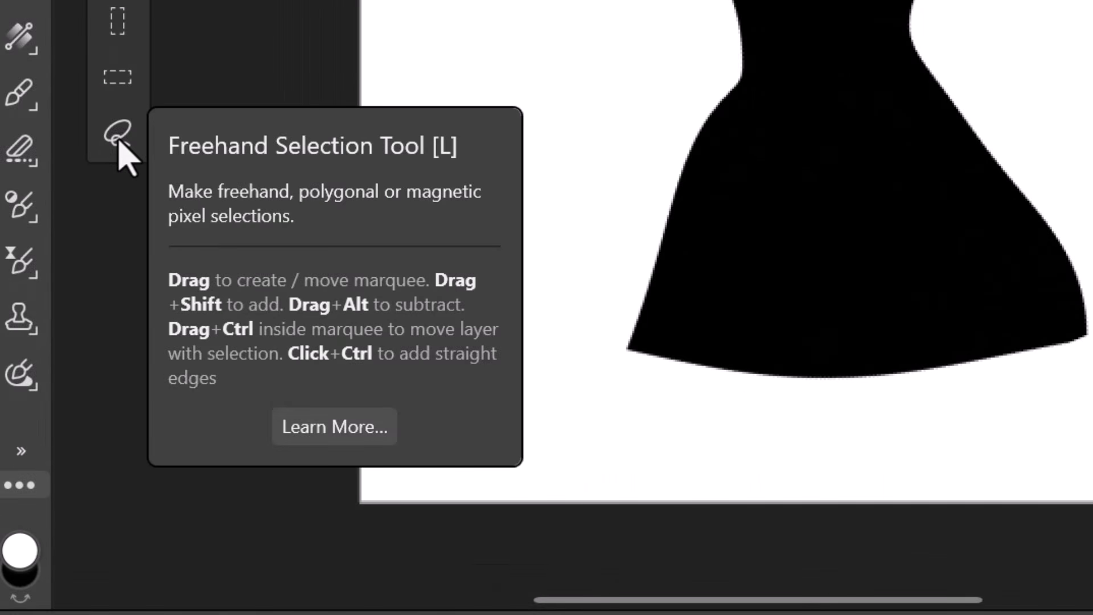
left_click(120, 136)
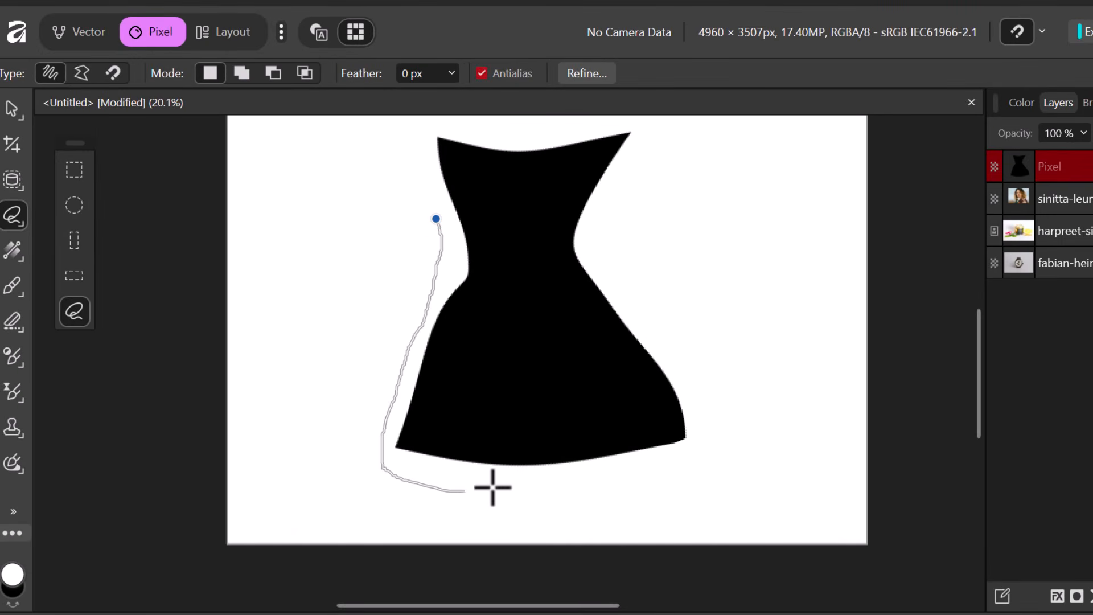
mouse_move(492, 488)
left_mouse_down()
mouse_move(647, 475)
mouse_move(687, 450)
left_mouse_up()
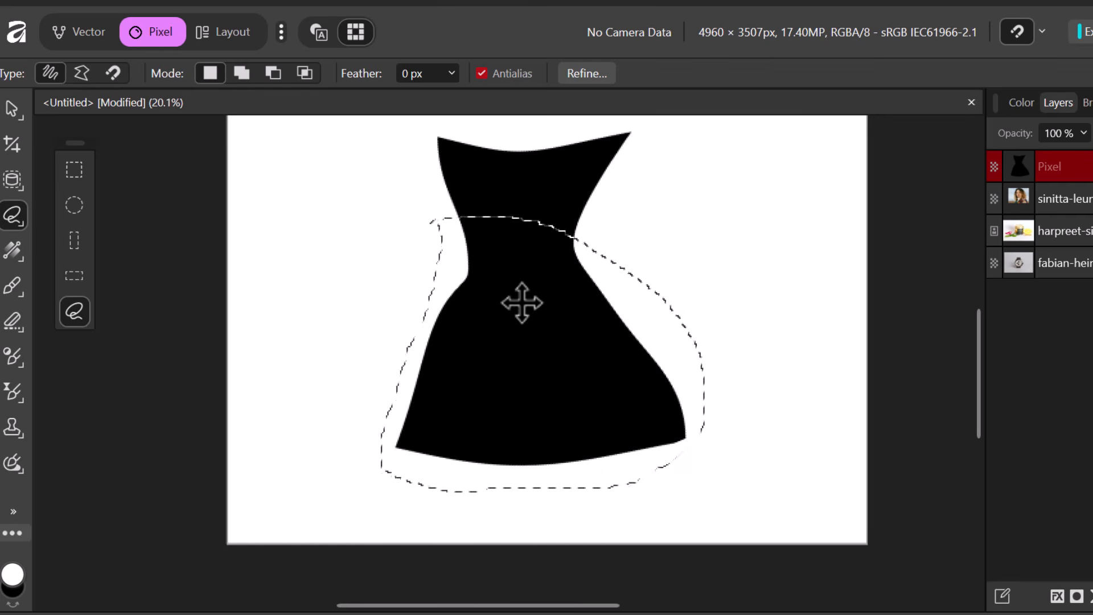
Step: Replace the selection with a straight-edged freehand selection around the upper part of the dress
left_click(440, 135)
scroll(512, 159, "up", 1)
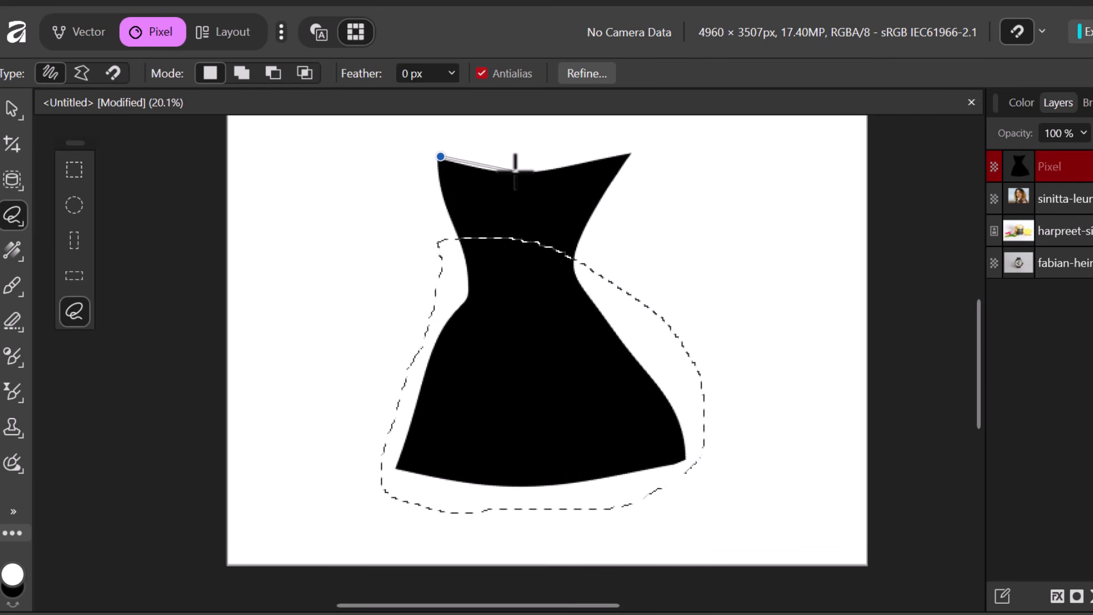
left_click(638, 151)
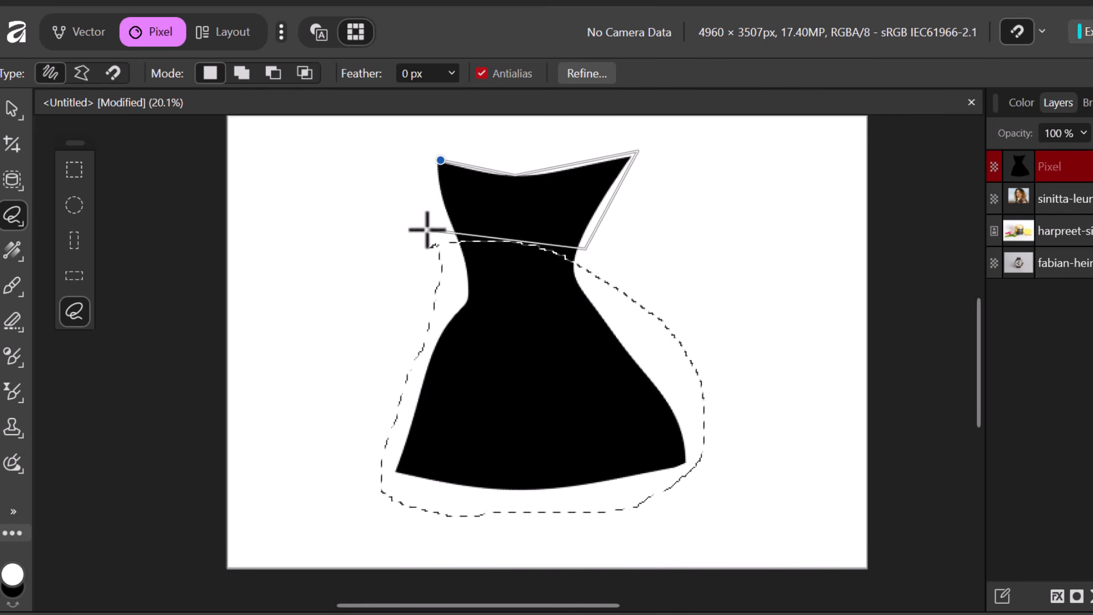
left_click(439, 161)
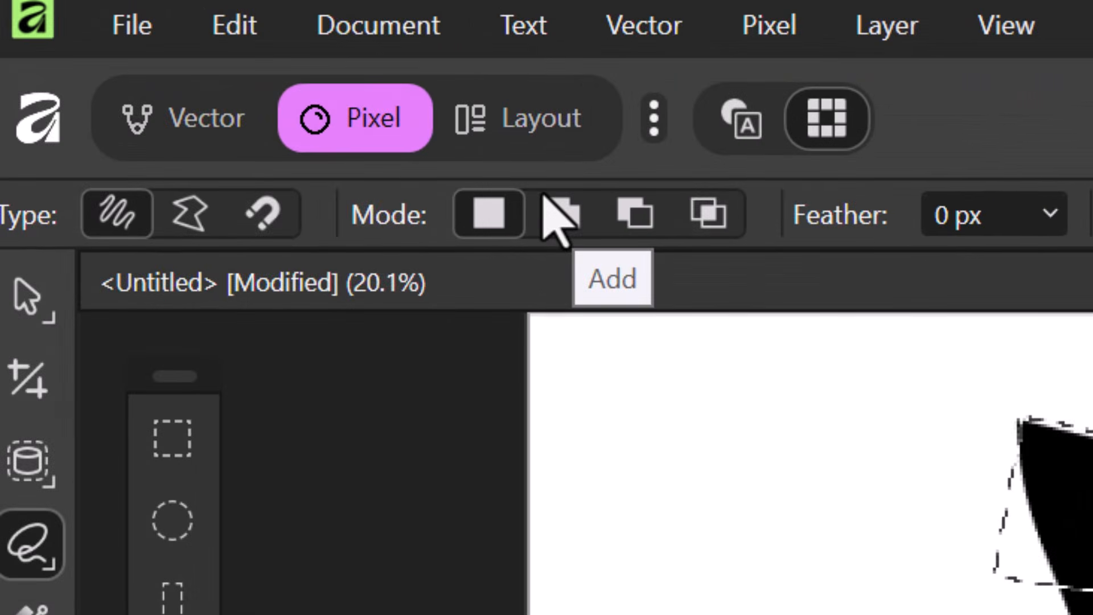
Step: Set the selection mode to Add and extend the selection with two freehand areas below the dress's upper part
left_click(562, 214)
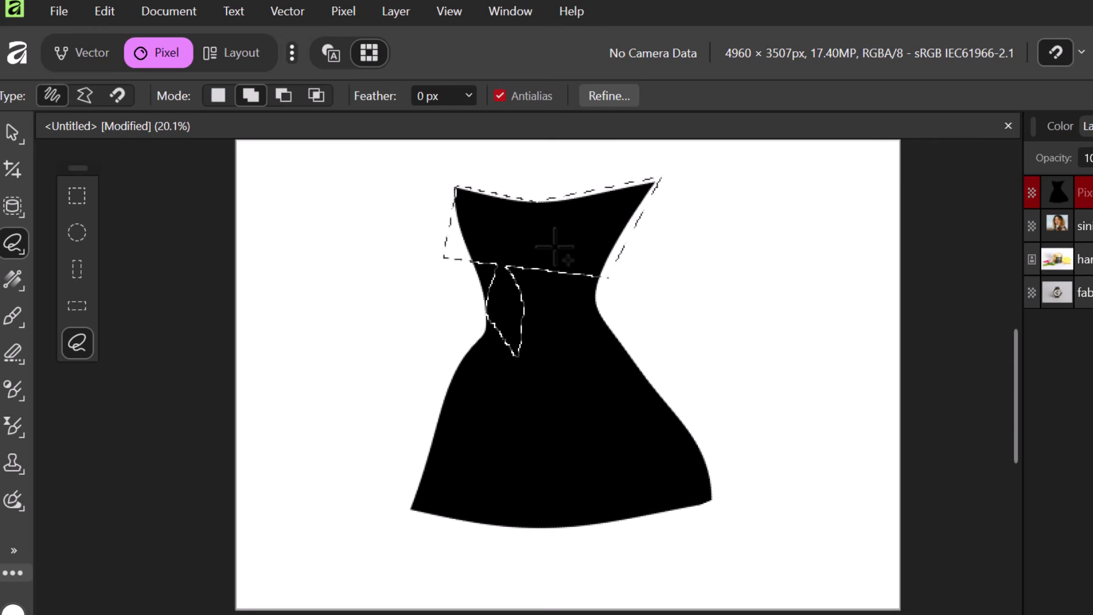
mouse_move(512, 287)
left_mouse_down()
mouse_move(517, 257)
mouse_move(556, 239)
left_mouse_up()
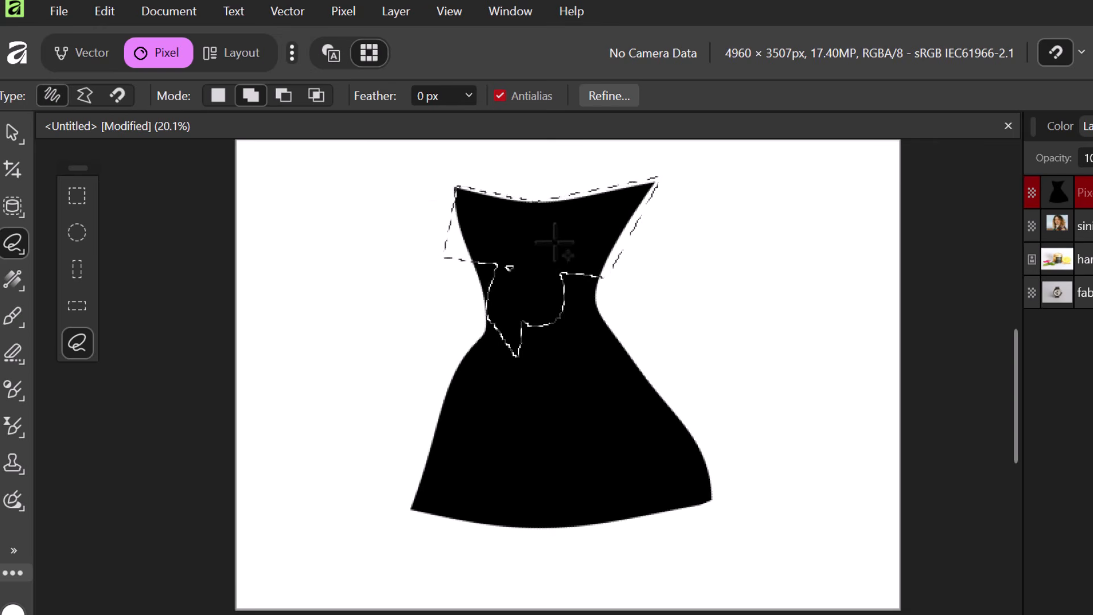
Step: Set the selection mode to Subtract, cut a freehand area from the selection's lower part, and clear the selection
left_click(283, 95)
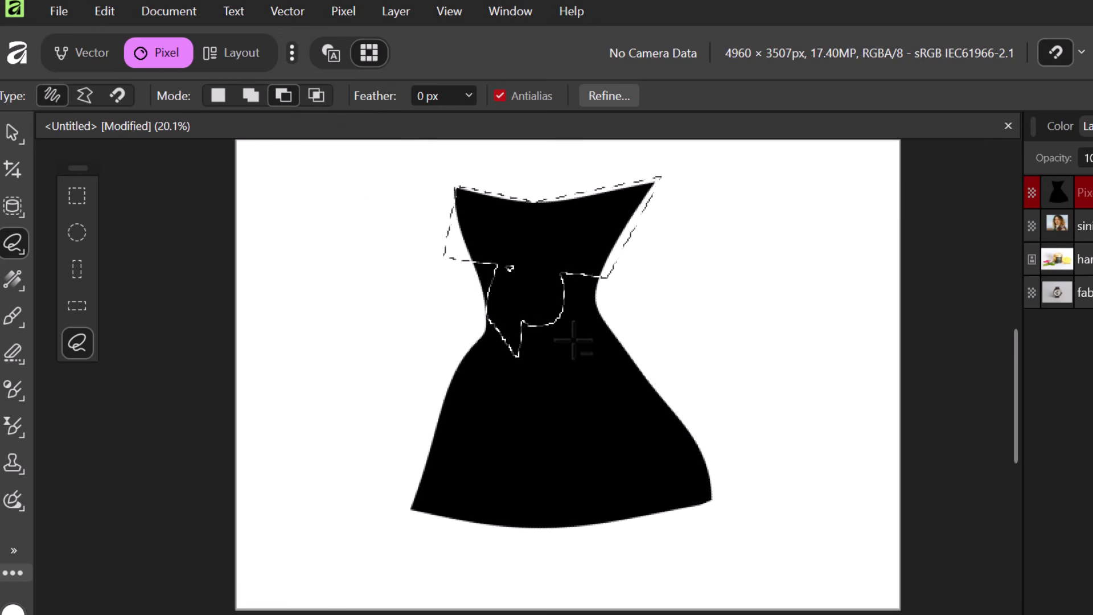
mouse_move(574, 340)
left_mouse_down()
mouse_move(534, 307)
mouse_move(501, 373)
mouse_move(498, 364)
left_mouse_up()
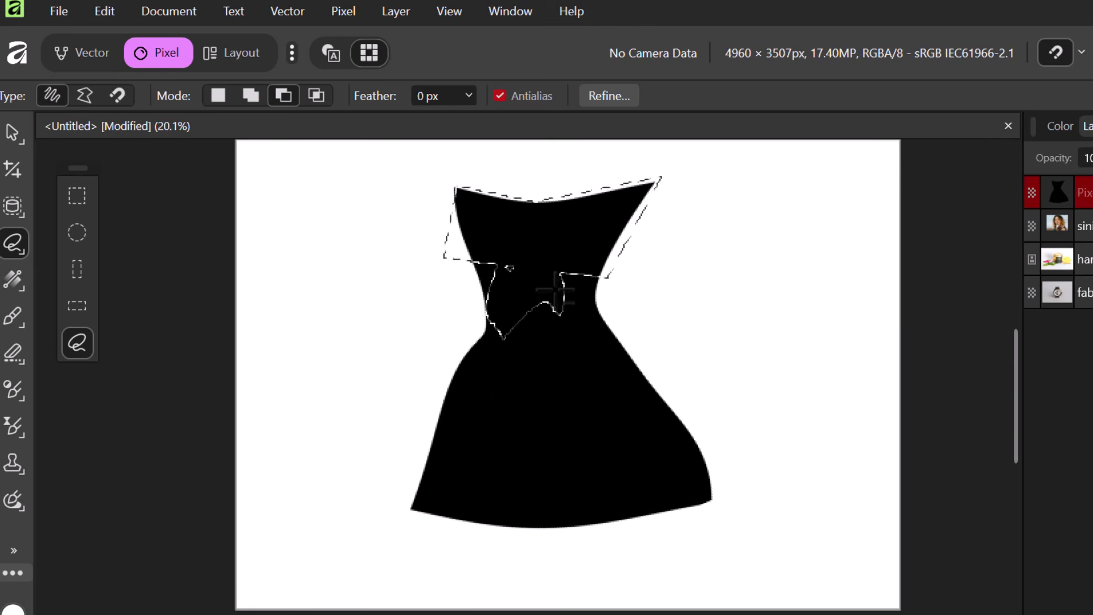
key("ctrl+d")
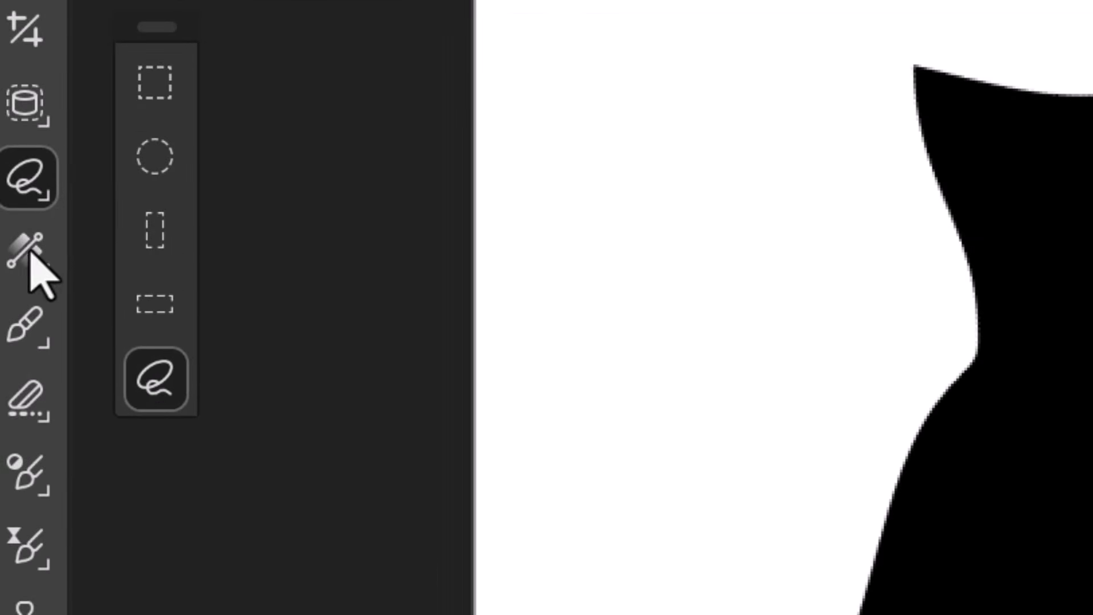
Step: Add a new fill layer and change its fill type from solid to Linear with the gradient fill tool
mouse_move(36, 264)
left_click(139, 245)
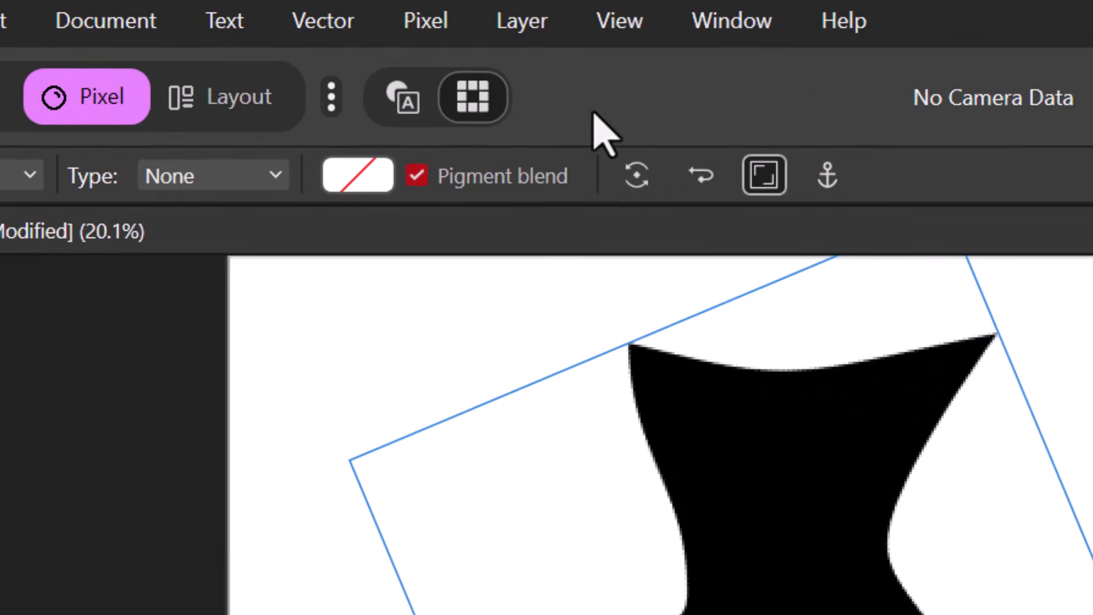
left_click(447, 20)
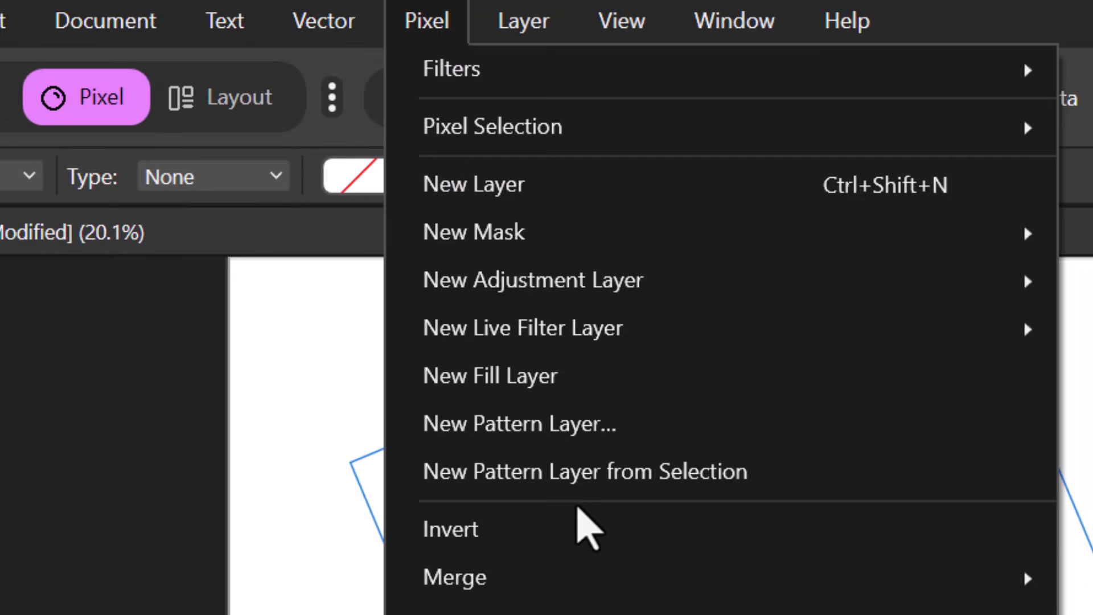
left_click(544, 383)
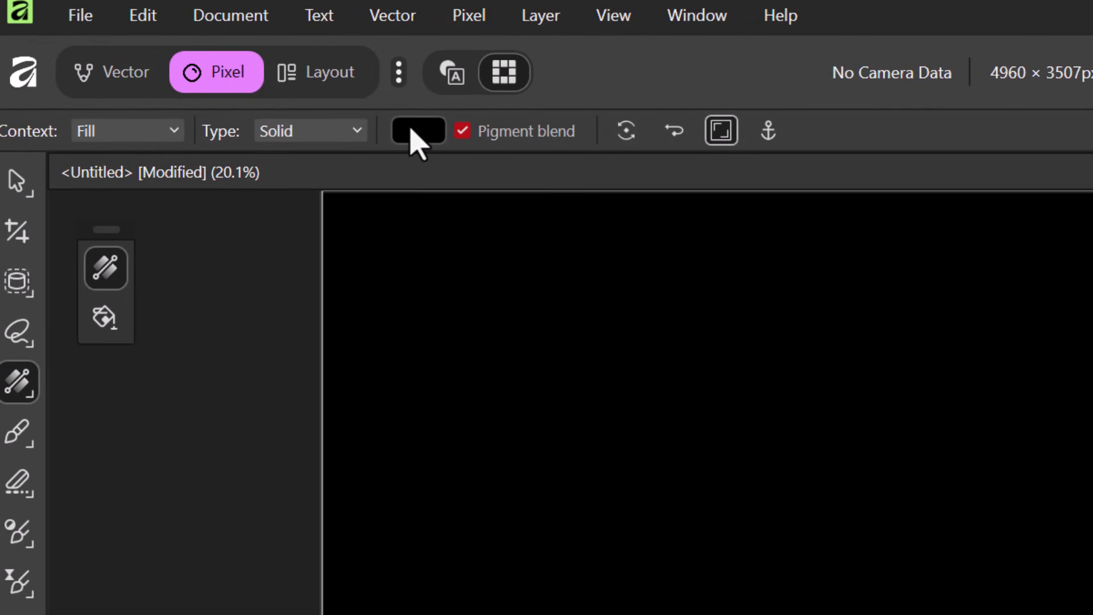
left_click(350, 131)
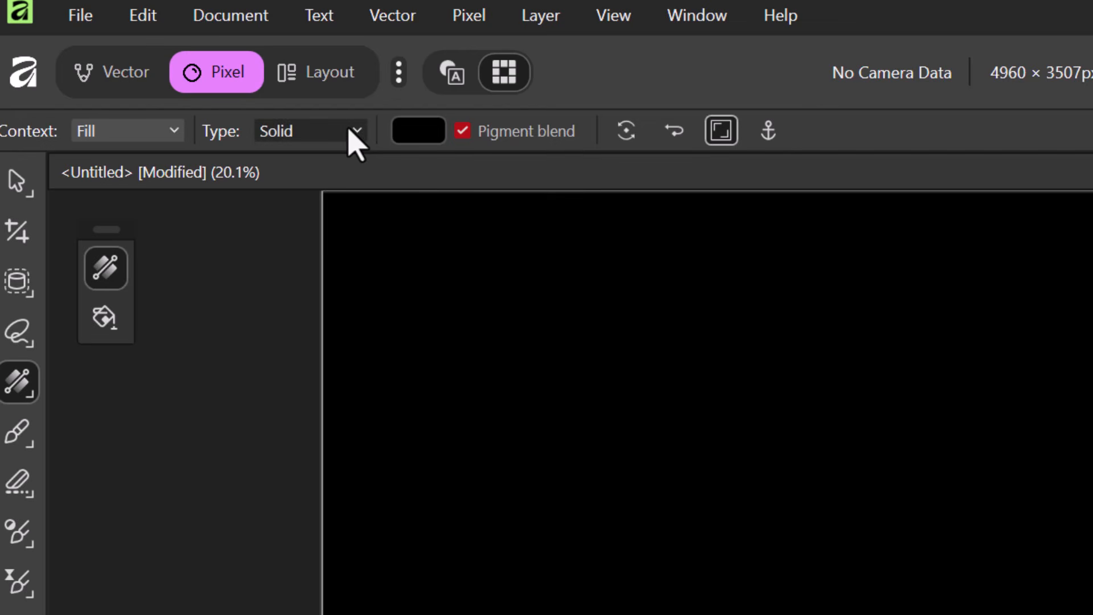
left_click(292, 231)
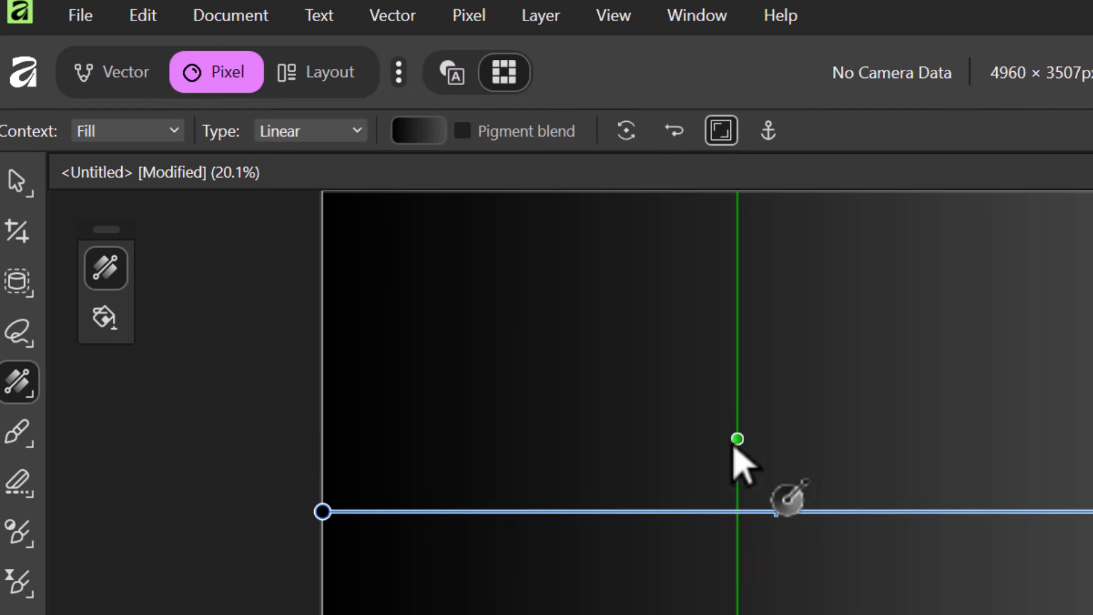
Step: Color the linear gradient's start stop yellow with RGB 209, 212, 0
left_click(423, 130)
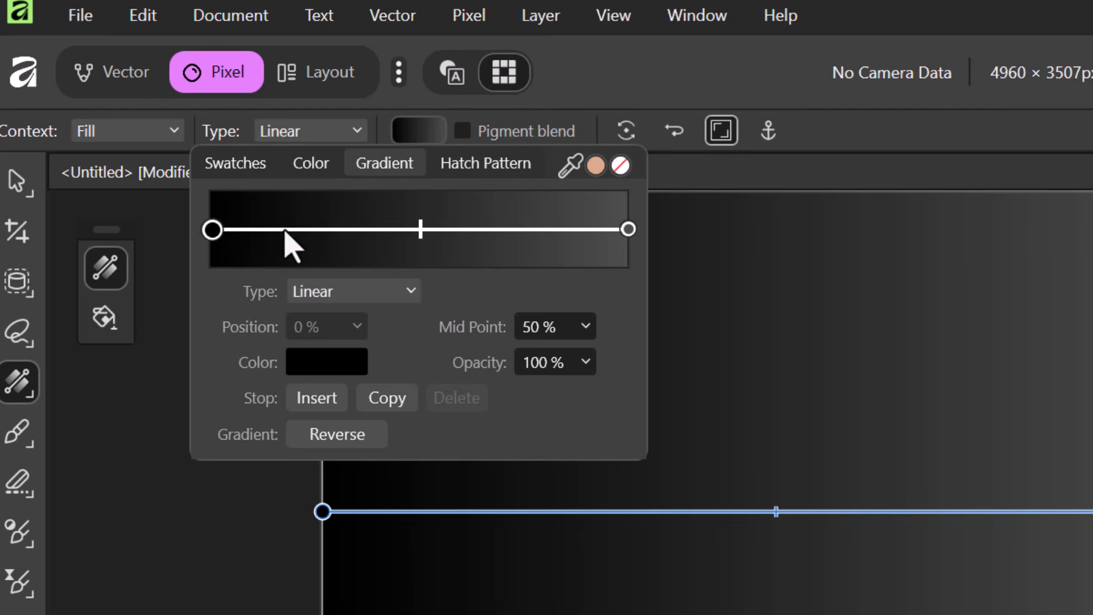
left_click(325, 360)
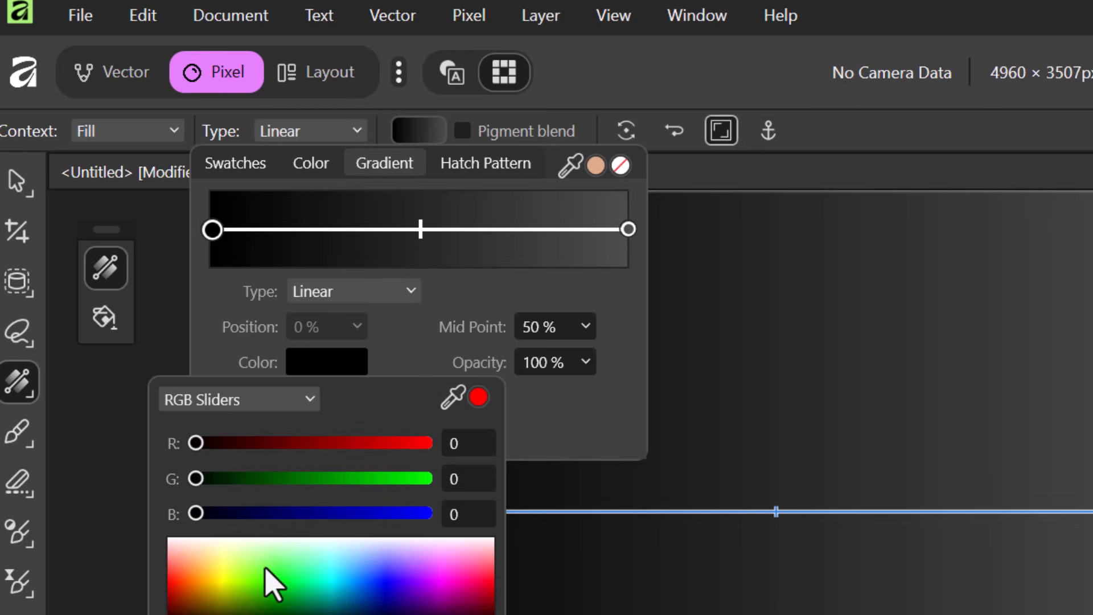
left_click(228, 592)
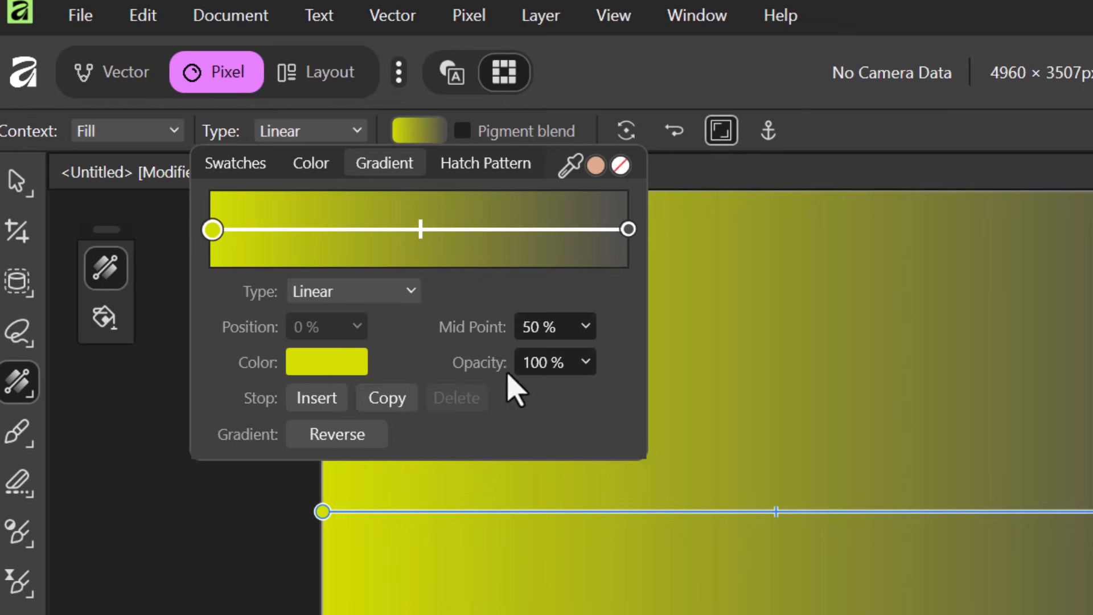
left_click(336, 367)
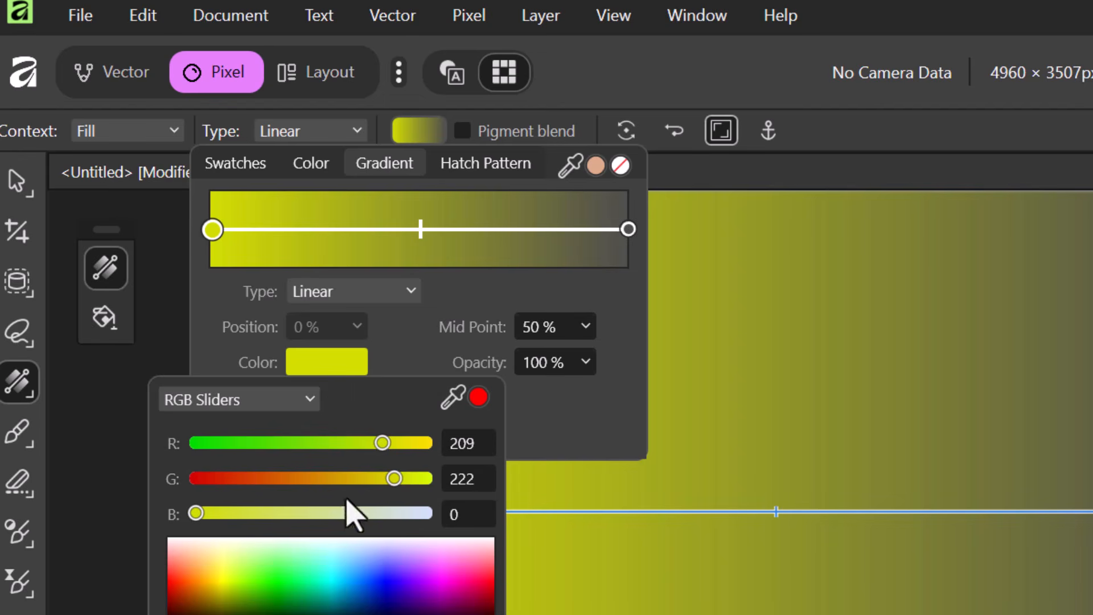
left_click(225, 479)
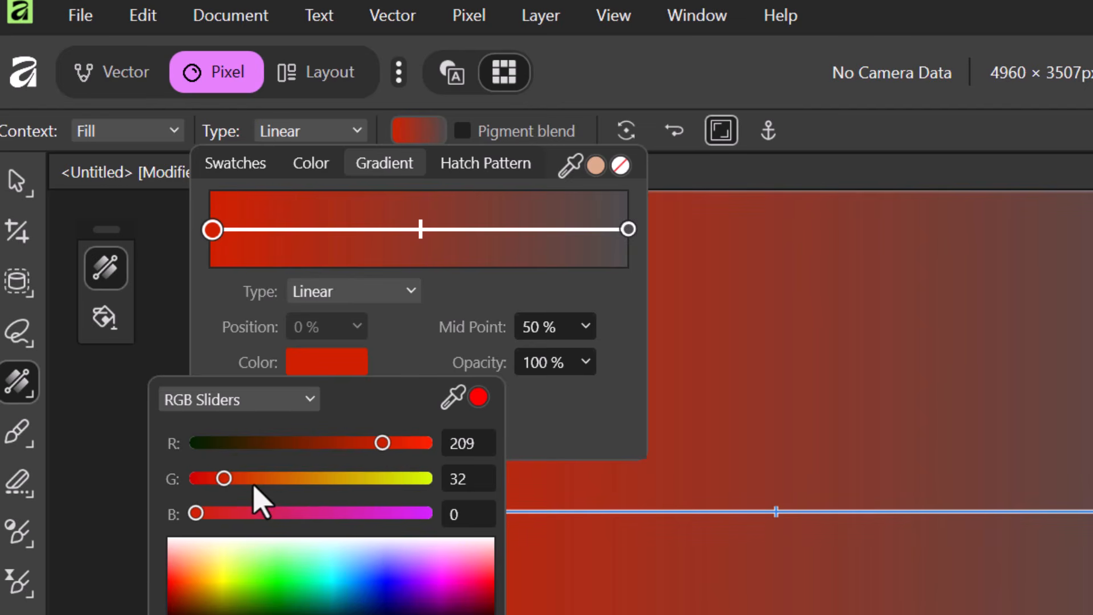
left_click(385, 480)
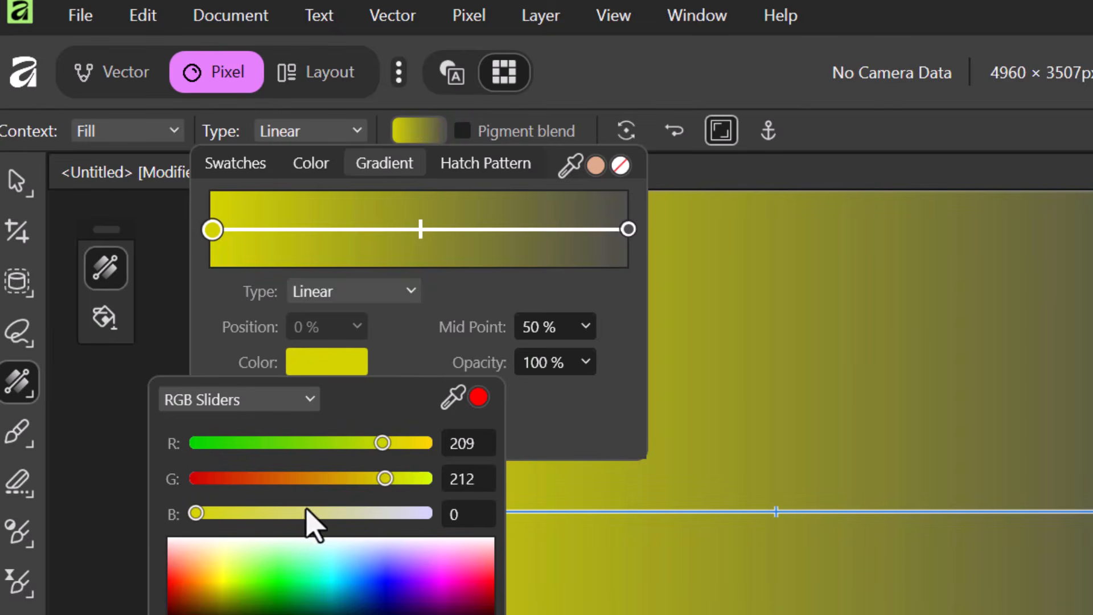
Step: Color the gradient's end stop pink with RGB 255, 126, 224
left_click(628, 229)
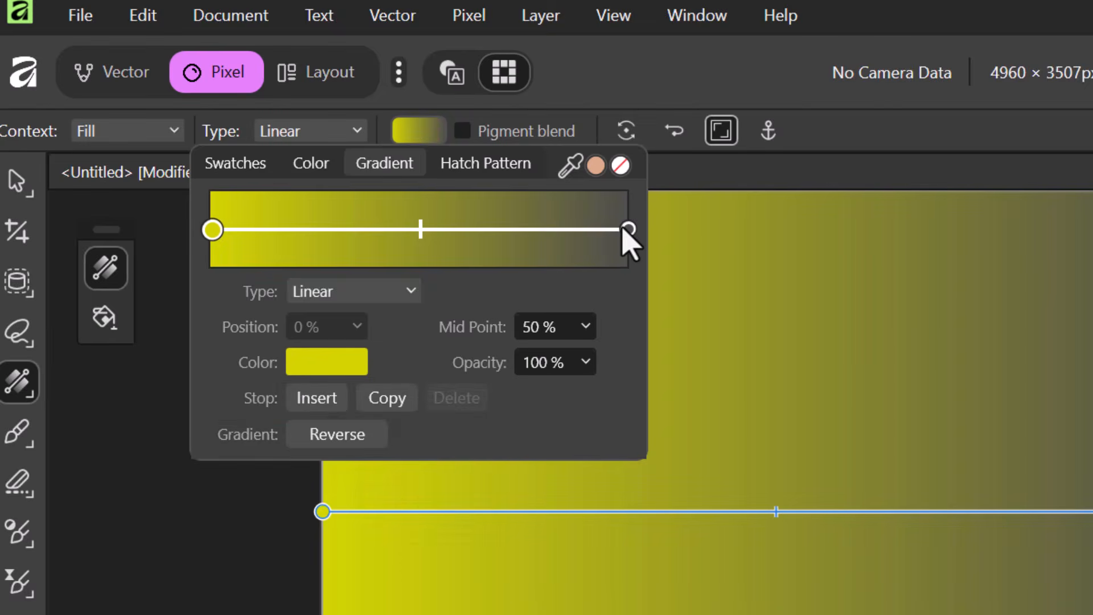
left_click(628, 229)
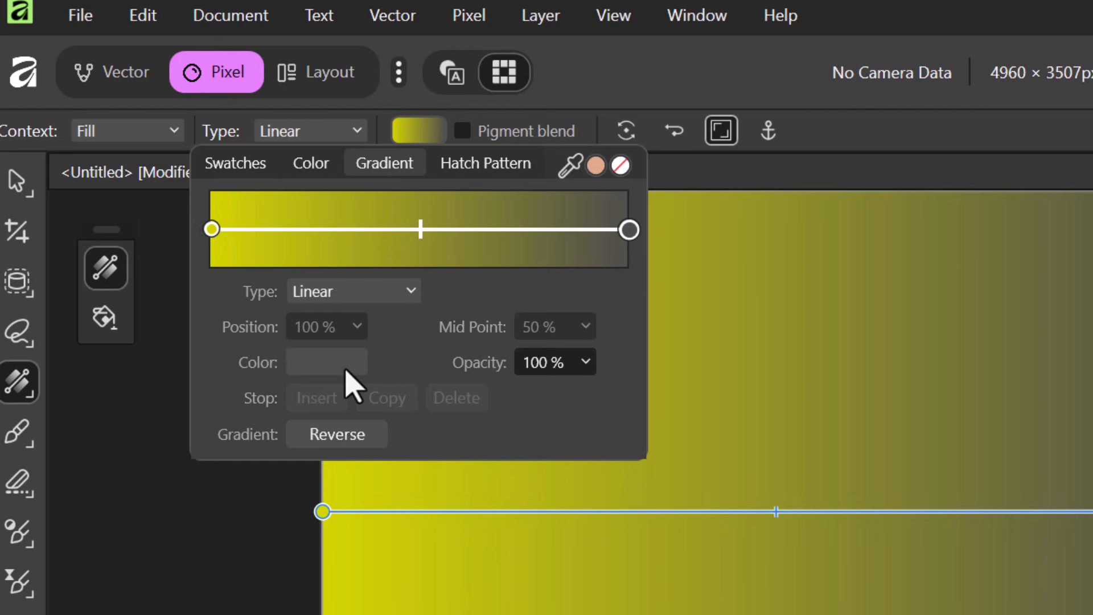
left_click(345, 368)
left_click(455, 563)
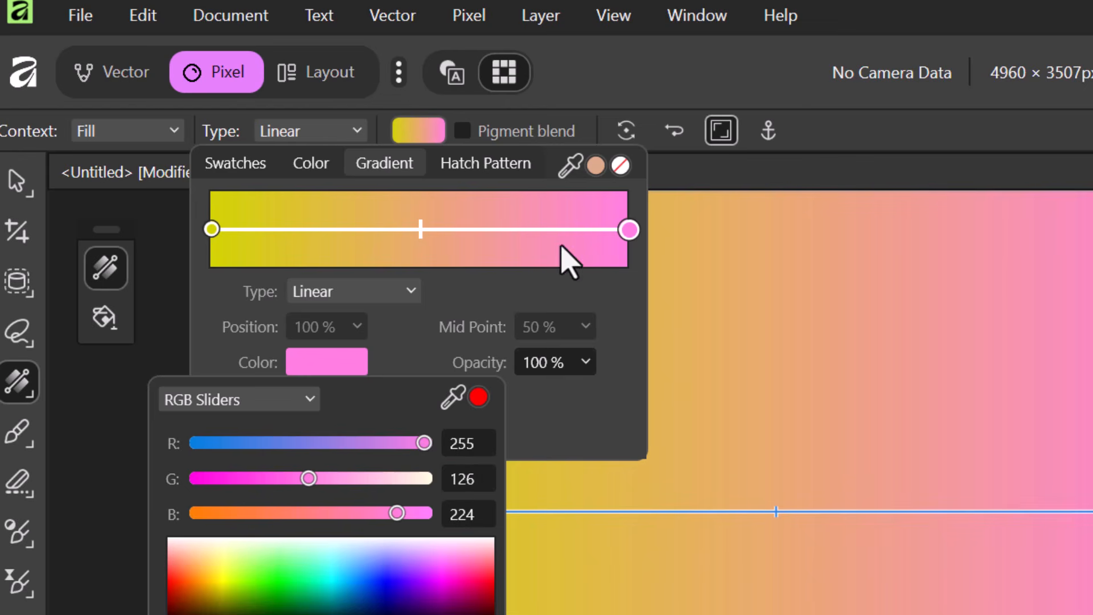
left_click(630, 231)
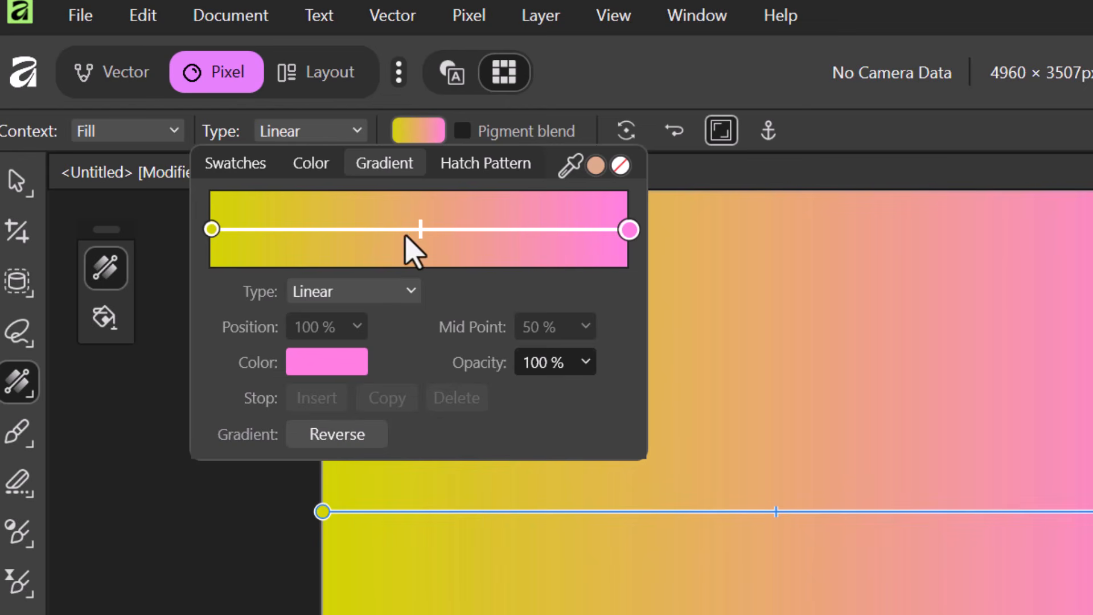
Step: Shift the gradient's mid point to 51 %, reverse the gradient twice, and deselect the fill layer
left_click(419, 228)
mouse_move(413, 227)
left_mouse_down()
mouse_move(382, 231)
mouse_move(441, 242)
mouse_move(423, 236)
left_mouse_up()
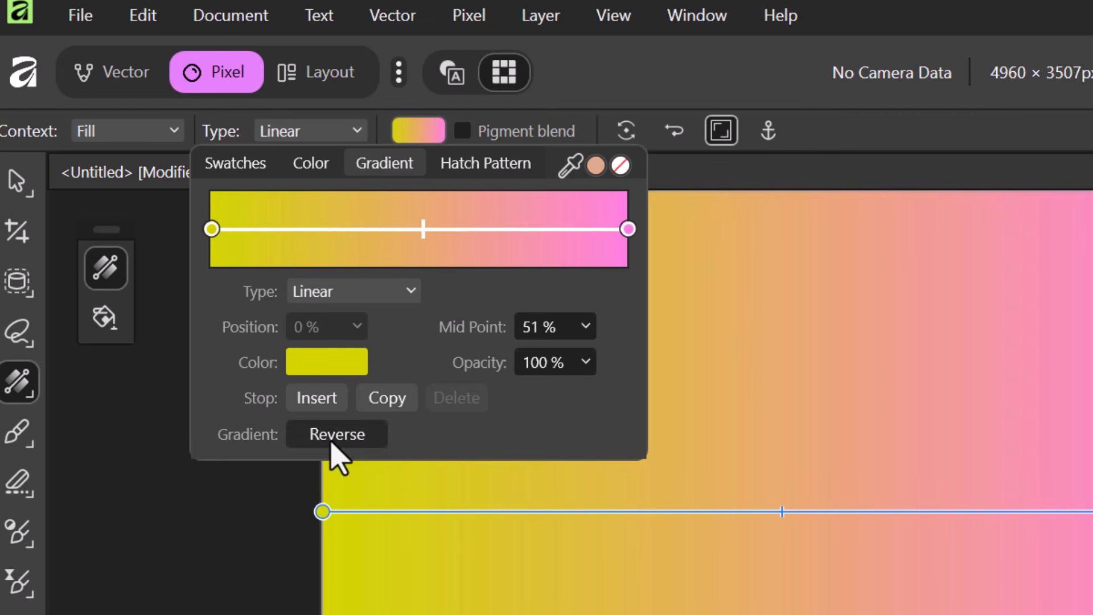
left_click(337, 439)
left_click(342, 445)
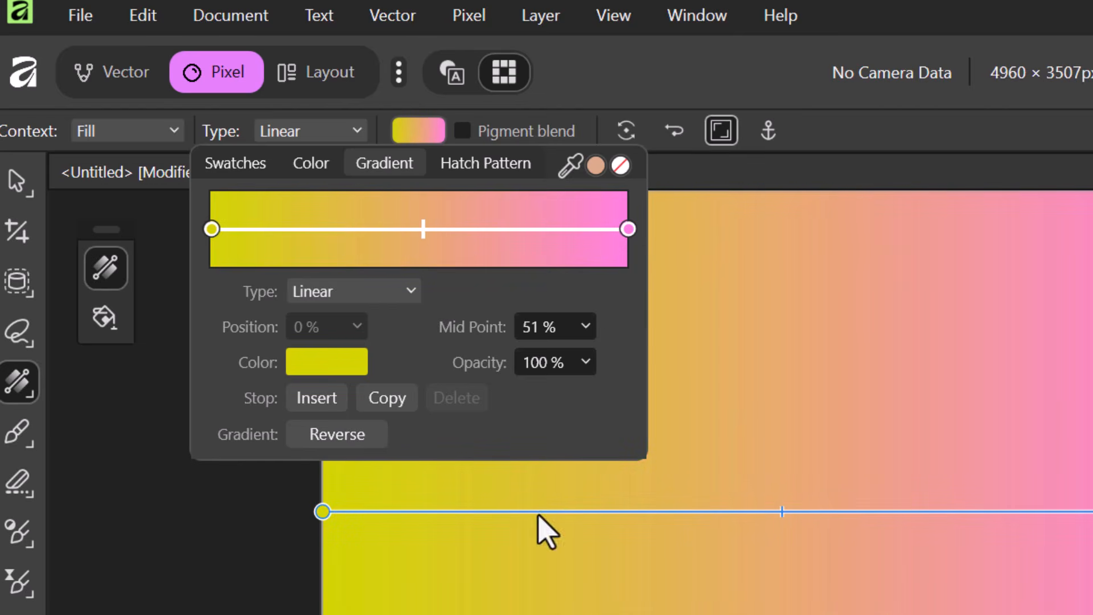
left_click(940, 493)
left_click(940, 494)
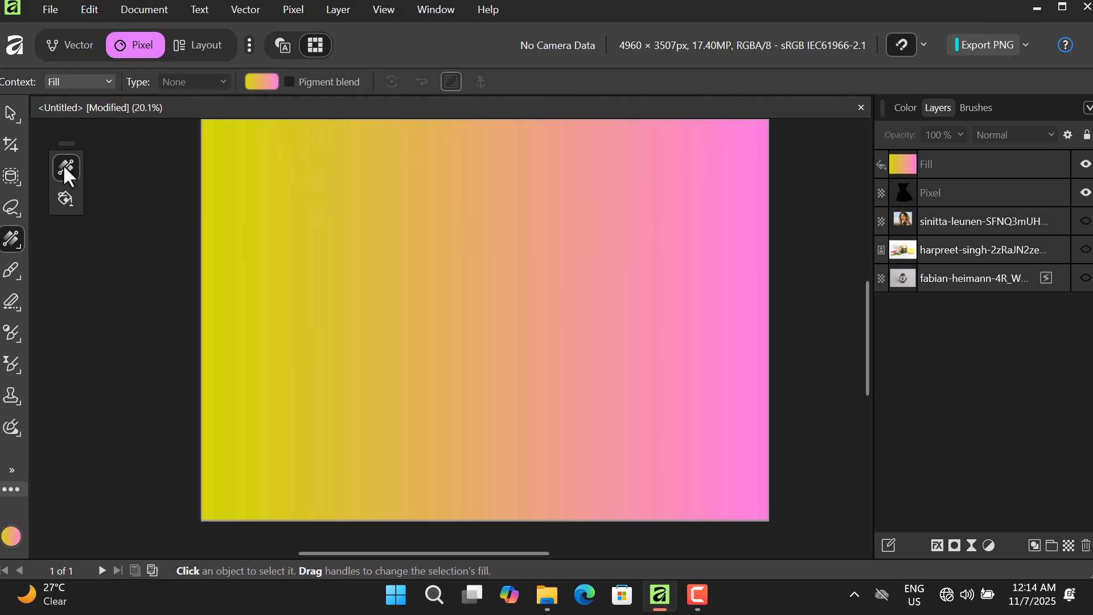
Step: Flood fill the canvas with solid yellow at 20 % tolerance, and undo the fill together with the last gradient reversal
left_click(66, 198)
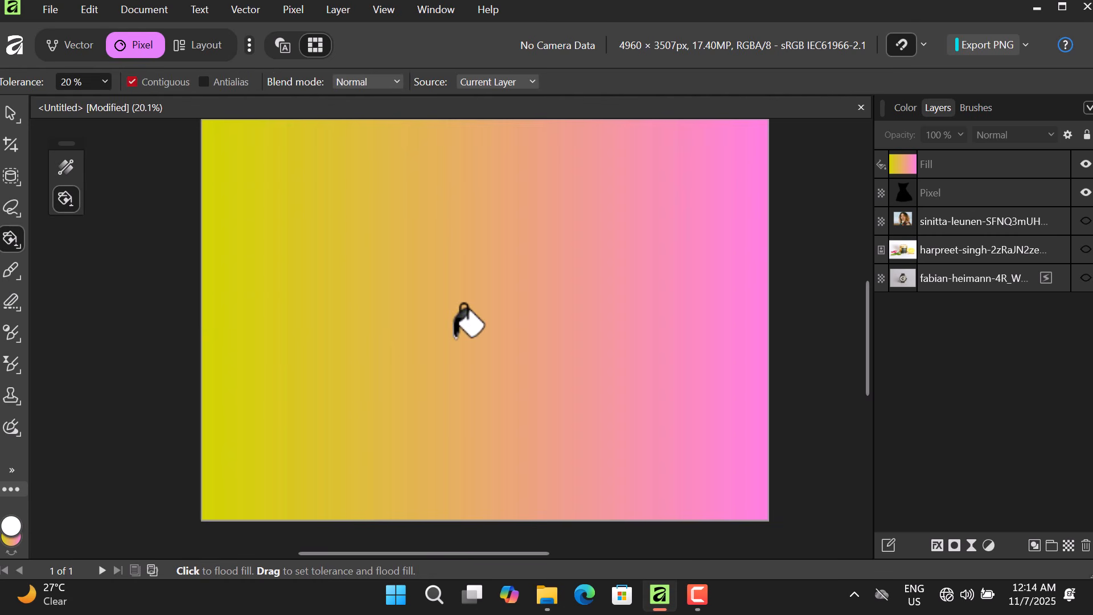
left_click(398, 238)
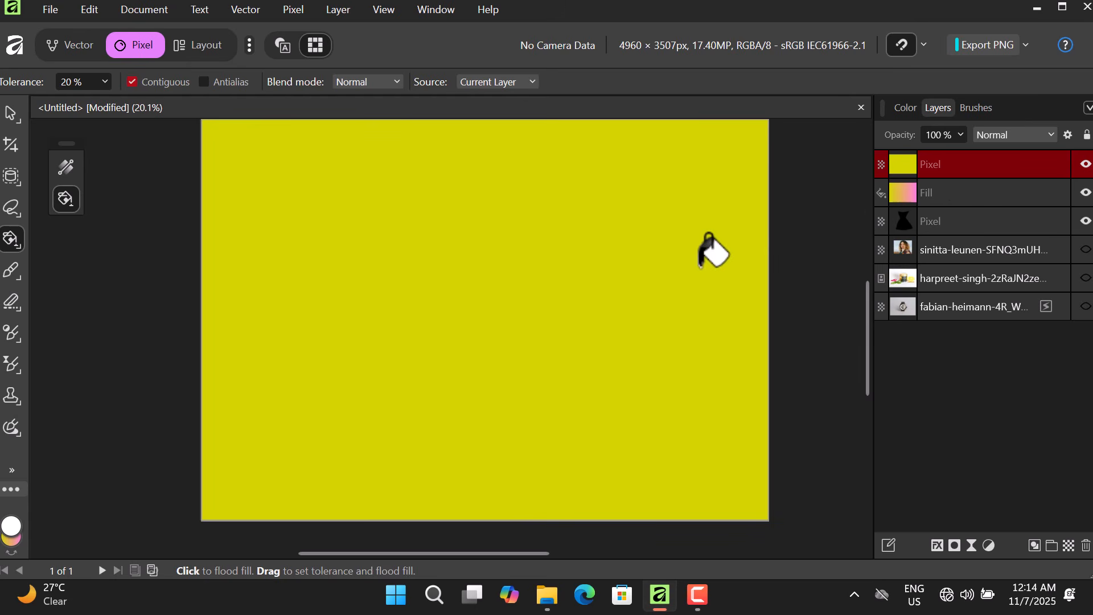
key("ctrl+z")
key("ctrl+z")
key("ctrl+z")
Step: Undo the earlier gradient edits back to the uncolored end stop and delete the fill layer
left_click(452, 315)
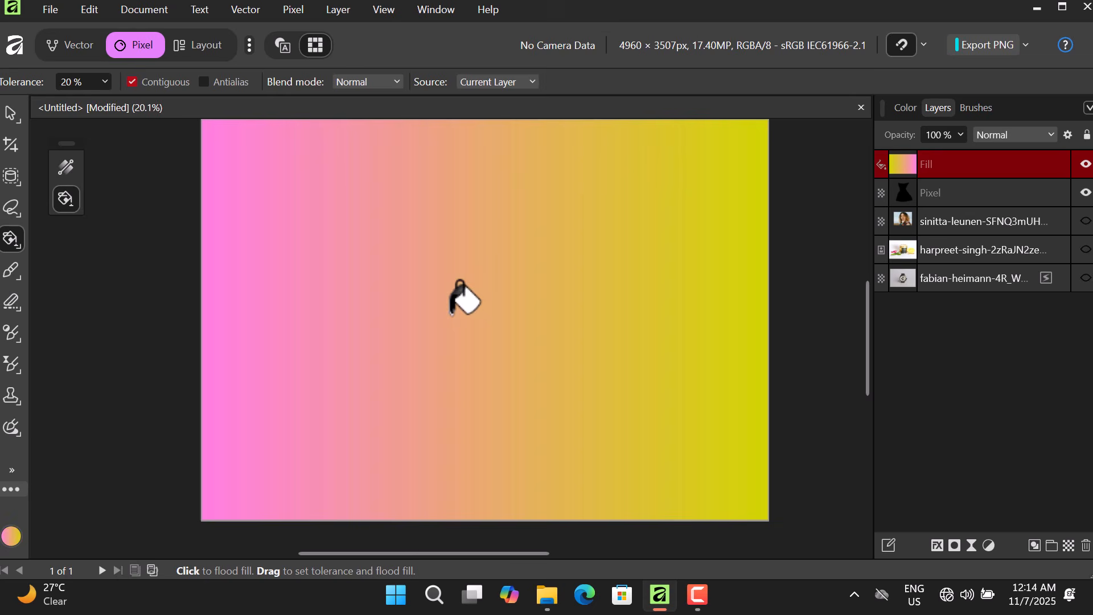
left_click(466, 298)
left_click(465, 297)
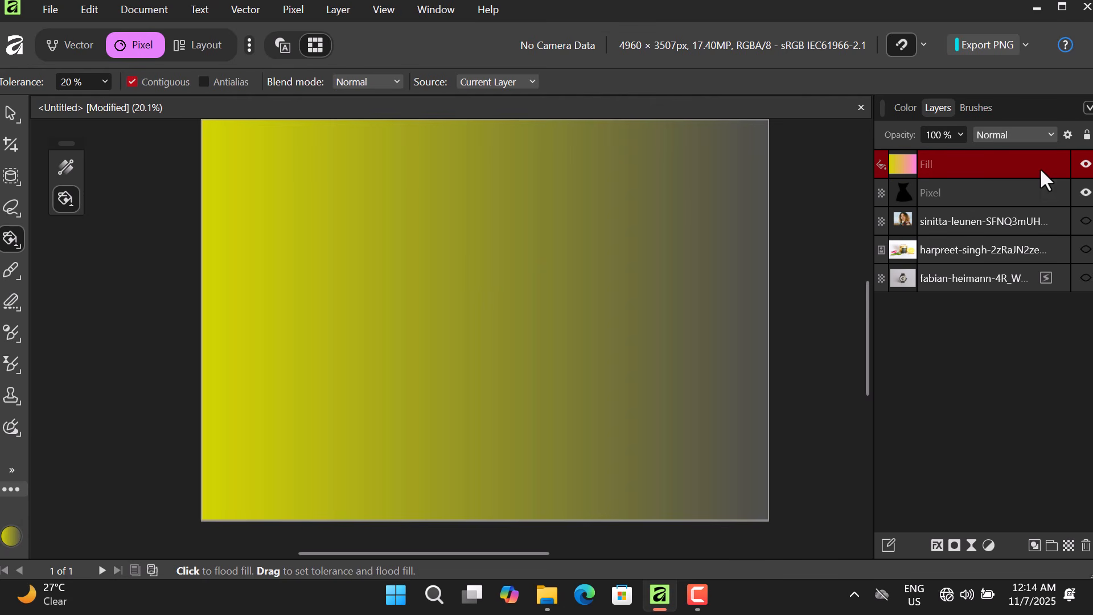
key("Delete")
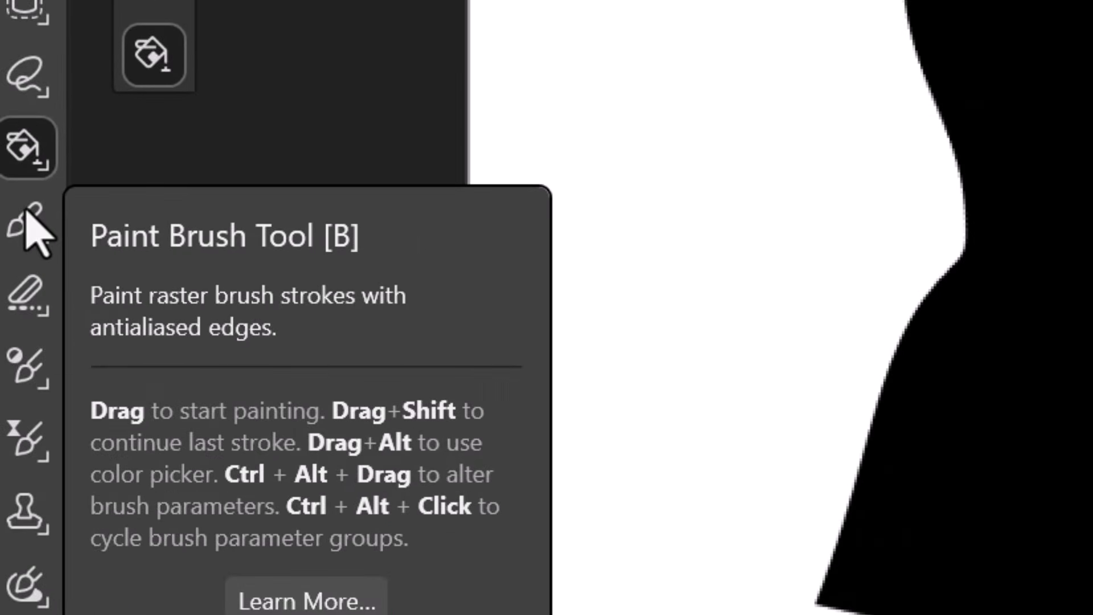
Step: Activate the Paint Brush tool and set its color to red, E71313
left_click(30, 223)
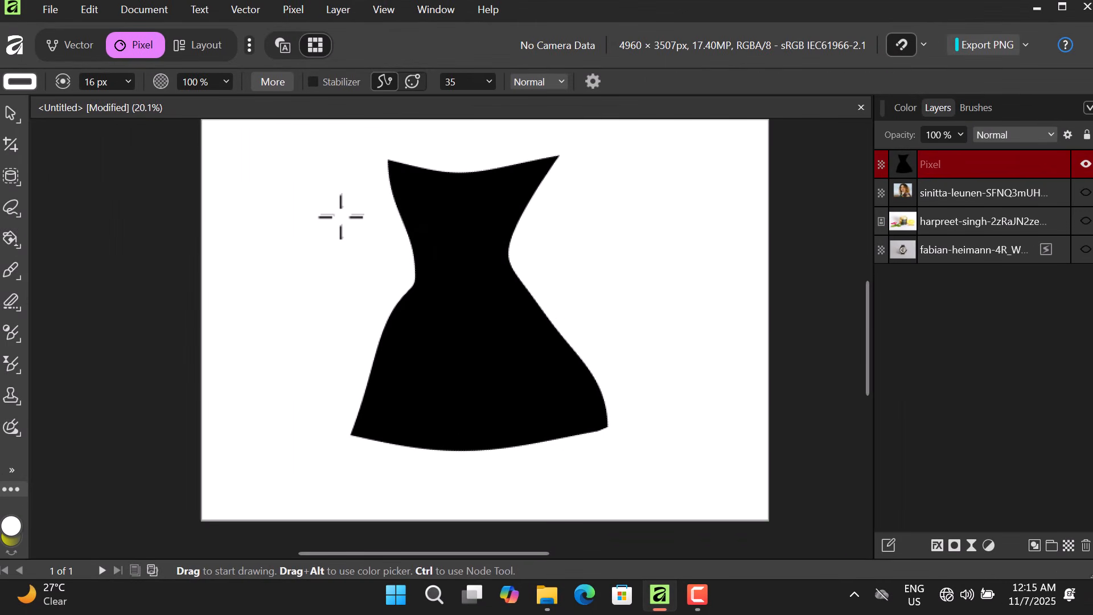
key("b")
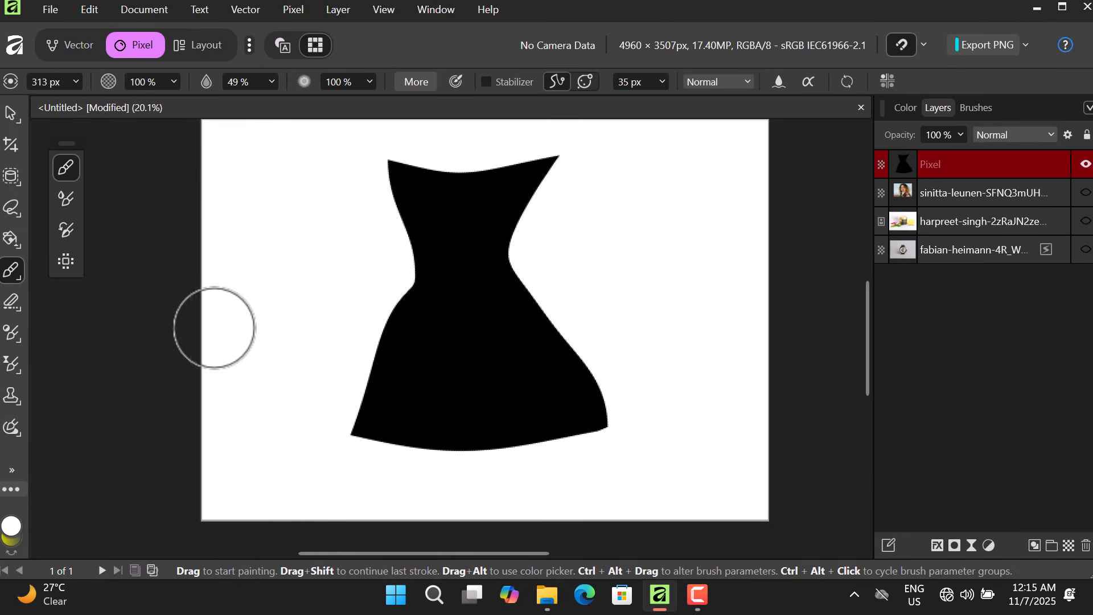
double_click(12, 527)
left_click(797, 325)
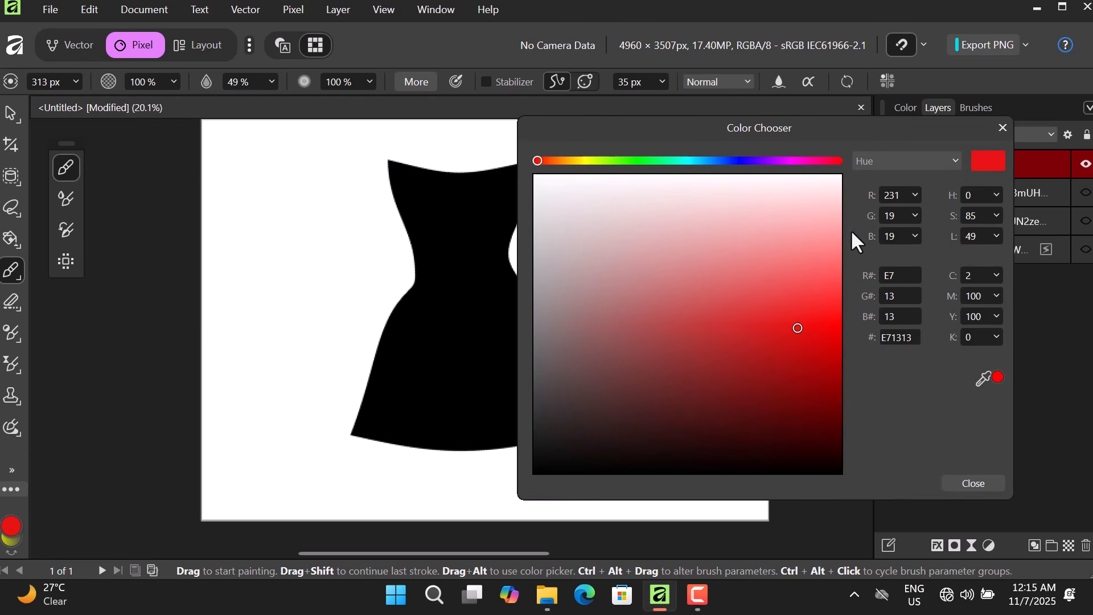
left_click(972, 483)
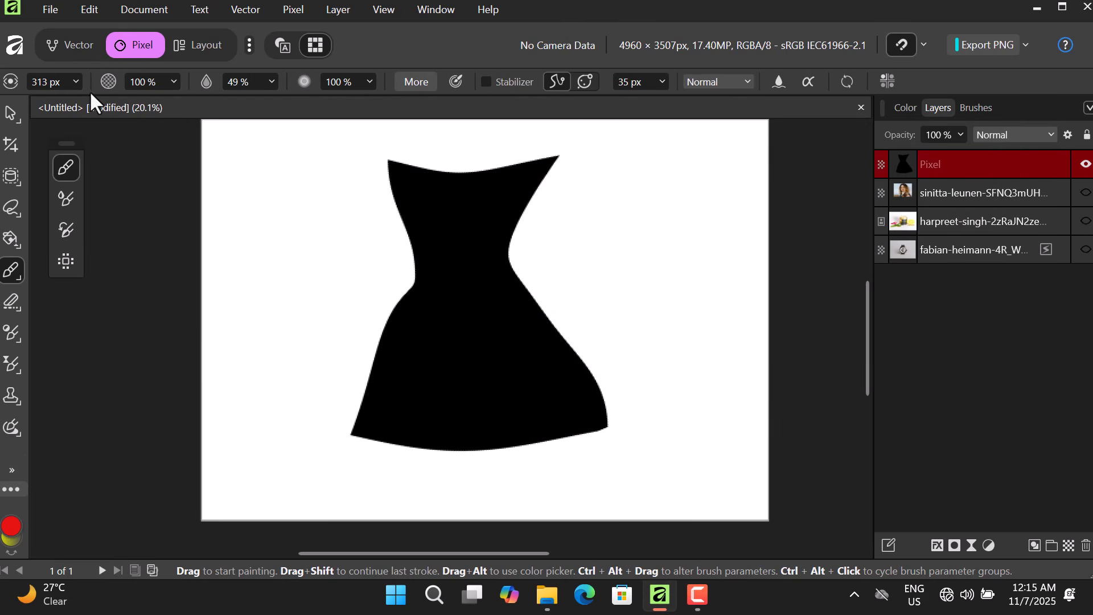
Step: Raise the brush flow to 100 % and paint a red dot on the upper part of the dress
left_click(274, 85)
left_click_drag(275, 104, 354, 115)
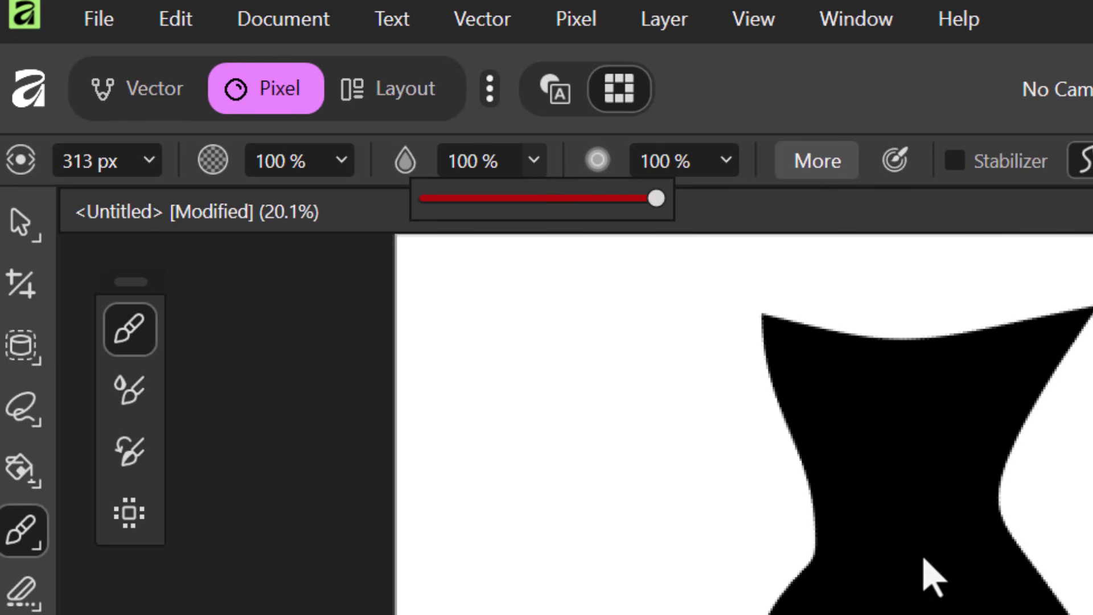
left_click(907, 437)
left_click(902, 430)
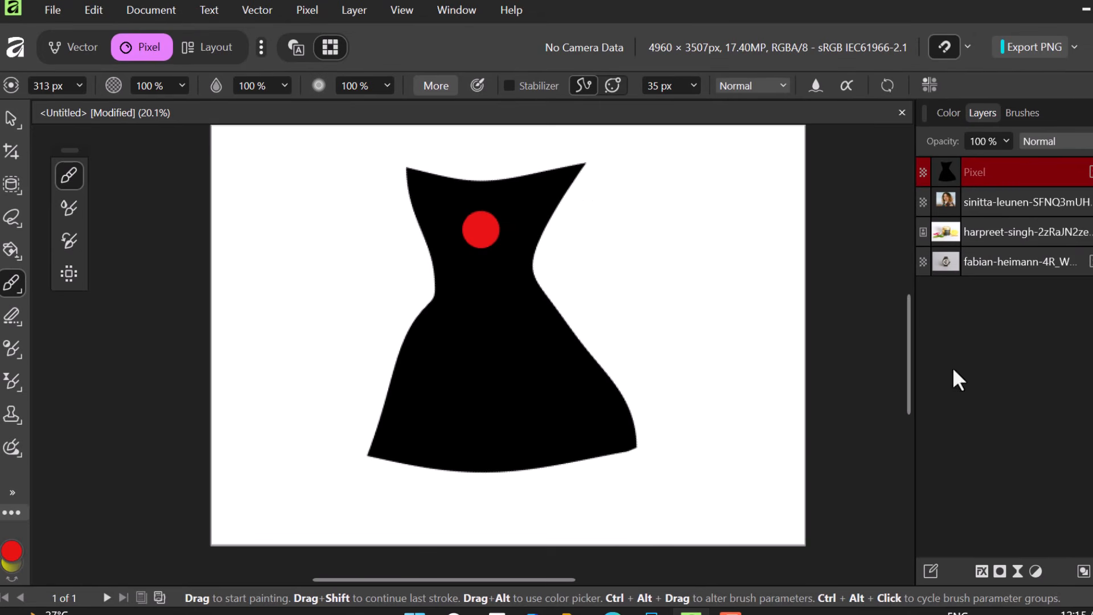
Step: Paint a red band across the lower skirt of the dress and undo it
left_click(766, 348)
key("ctrl+z")
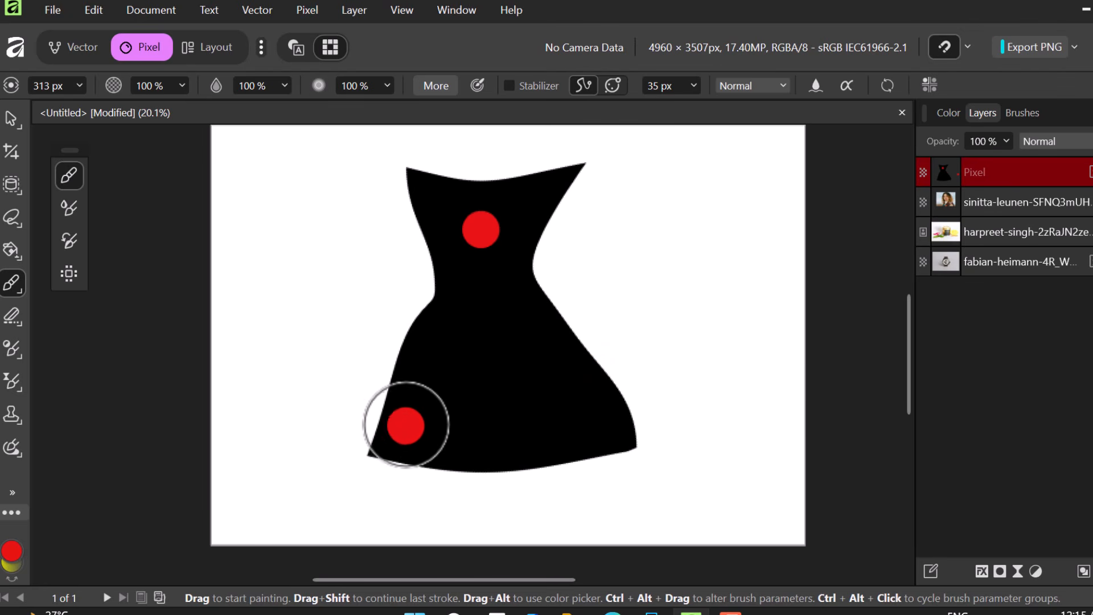
mouse_move(397, 422)
left_mouse_down()
mouse_move(562, 421)
mouse_move(605, 395)
left_mouse_up()
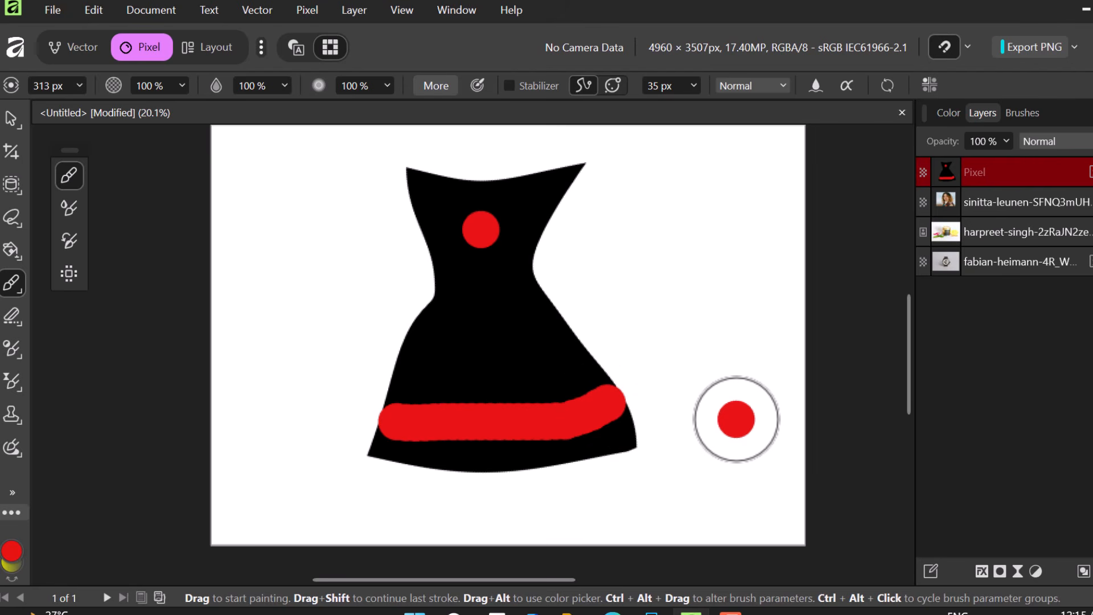
key("ctrl+z")
key("ctrl+z")
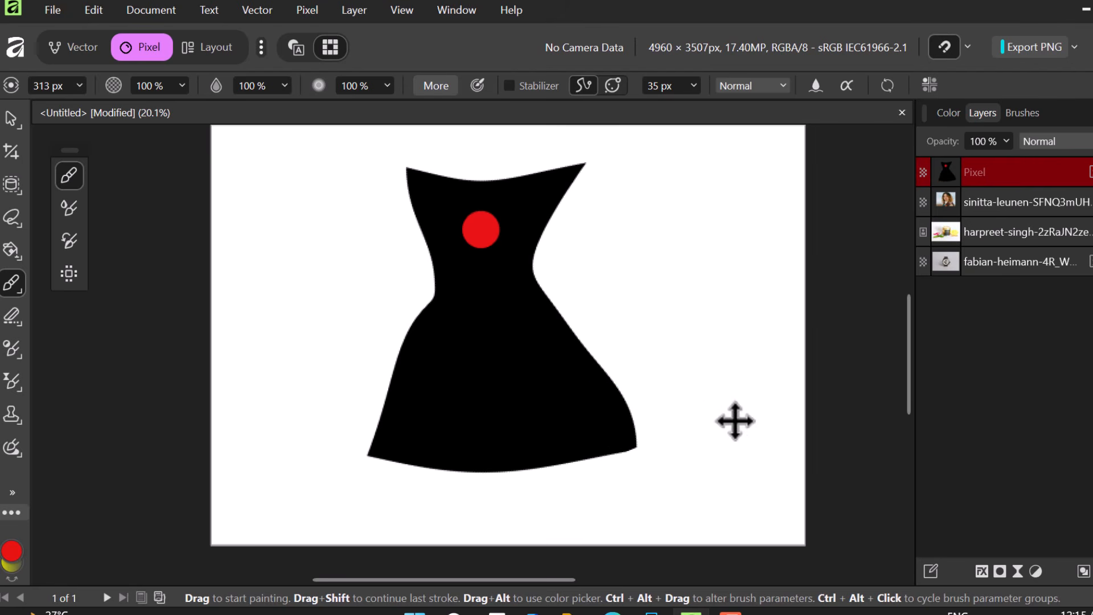
Step: Examine the Basic round brushes in the brush library and the list of available brush categories
key("ctrl+z")
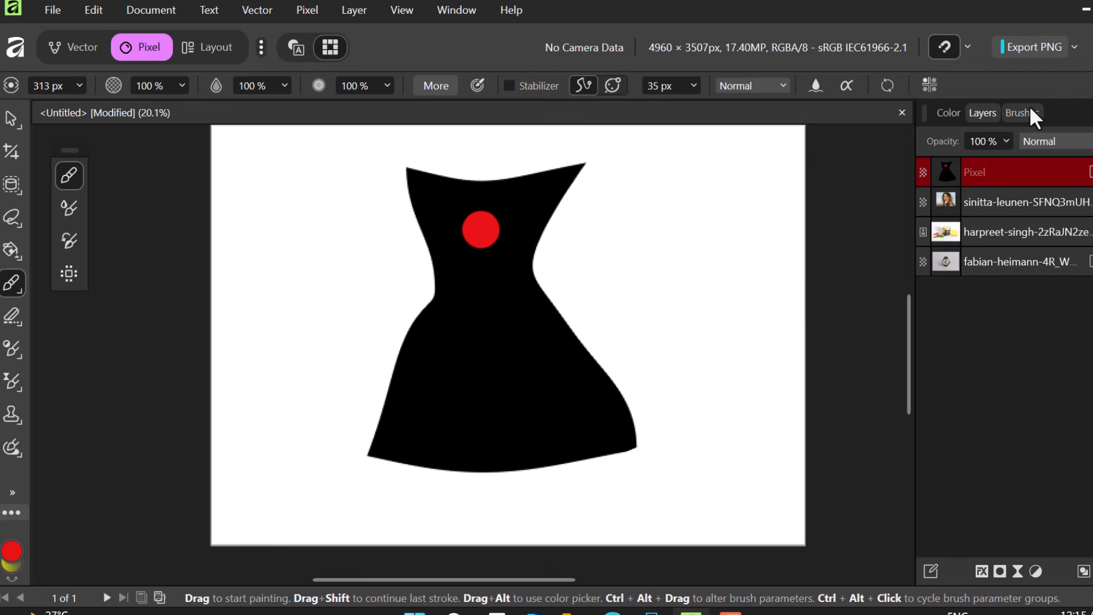
left_click(1030, 109)
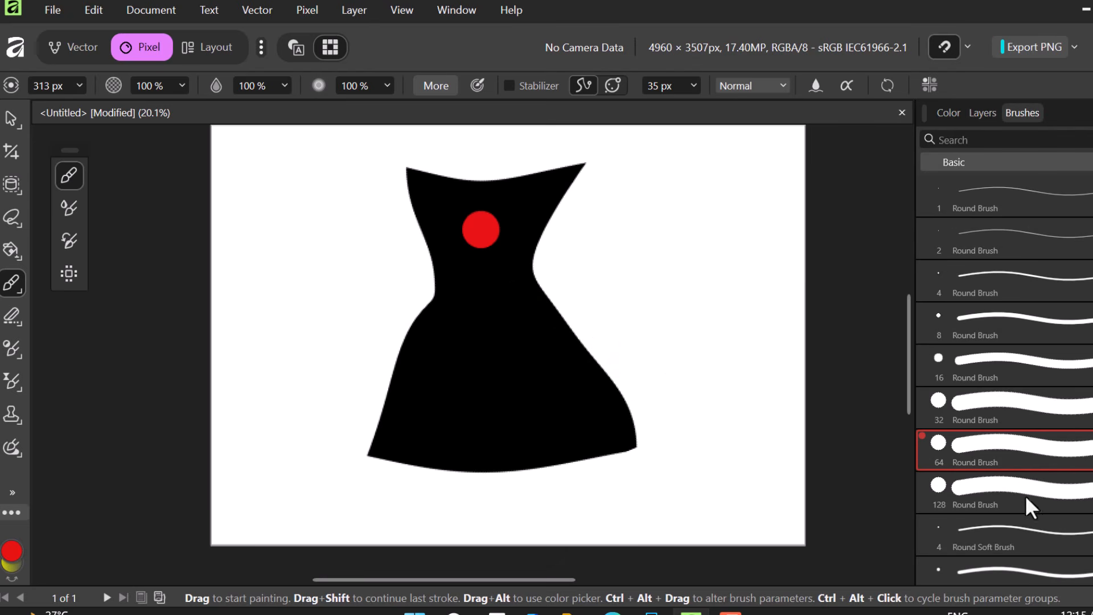
scroll(1020, 425, "down", 3)
scroll(1020, 425, "up", 3)
left_click(1059, 162)
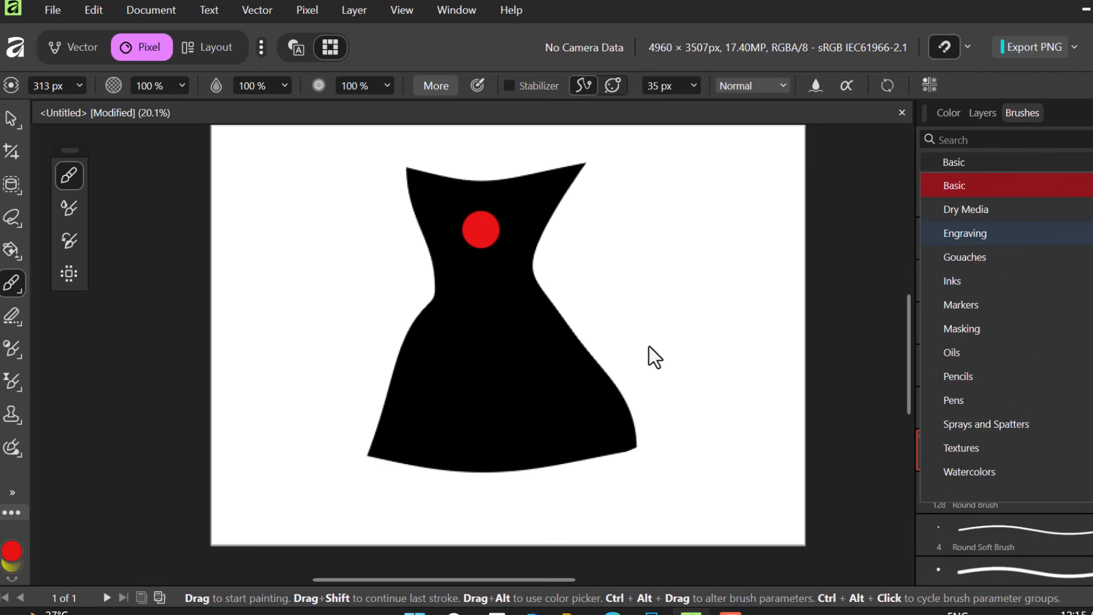
Step: Step the brush size up and down, finish at 501 px, and undo the red test dots on and beside the dress
left_click(600, 275)
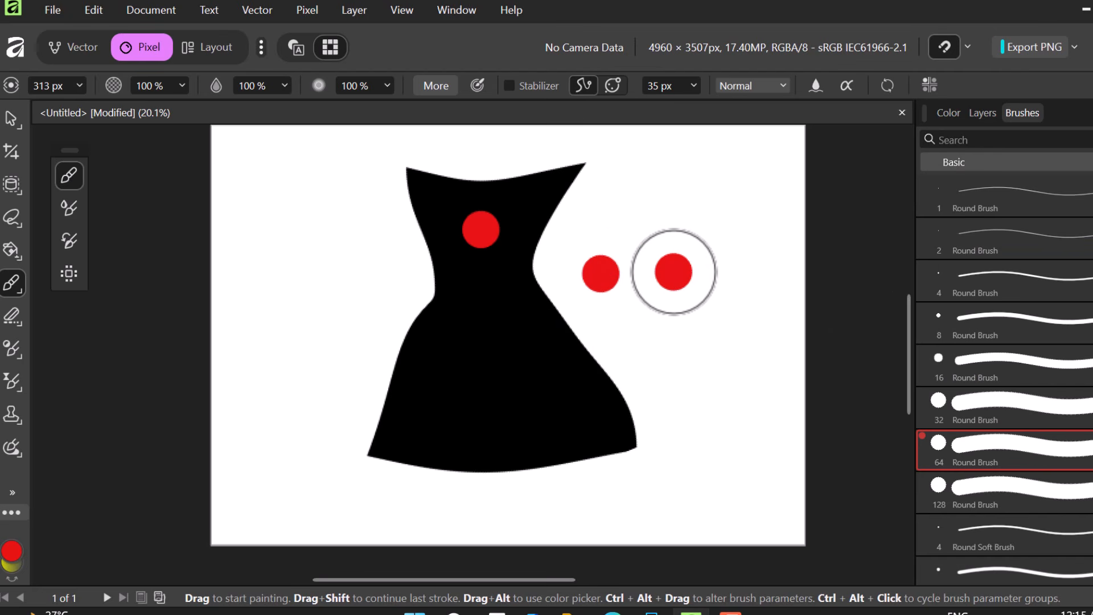
key("ctrl+z")
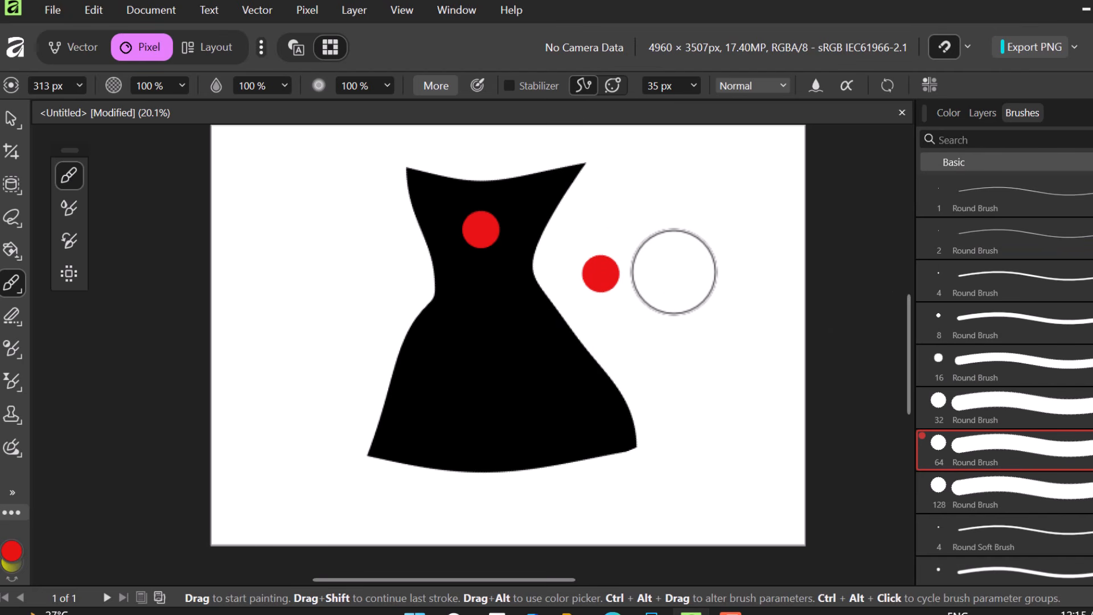
key("bracketright")
key("bracketright")
key("bracketright")
key("bracketright")
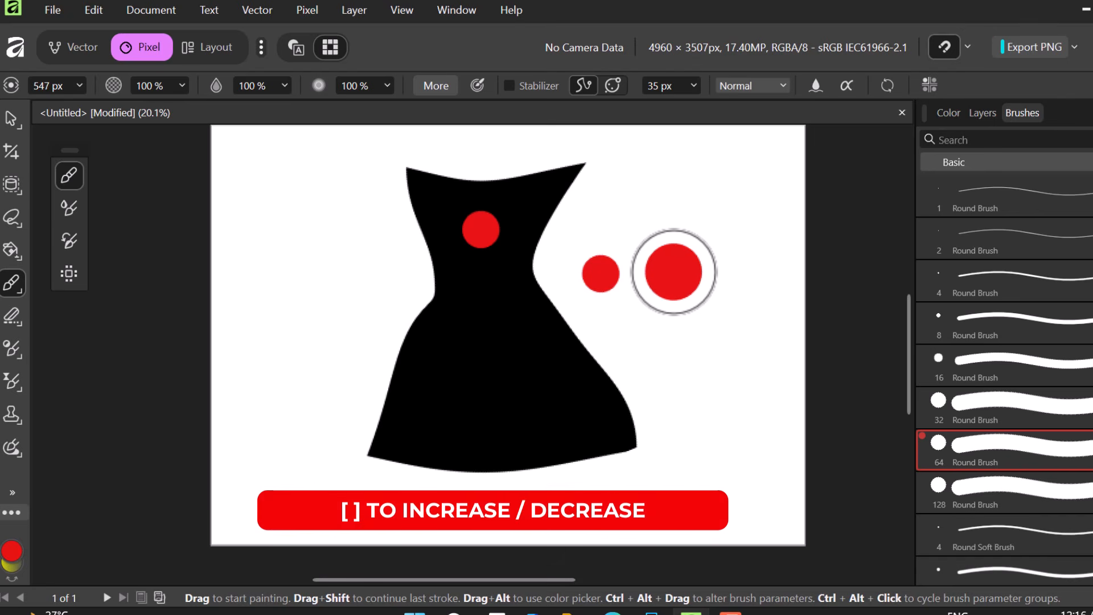
key("bracketleft")
key("bracketleft")
key("bracketright")
key("bracketright")
key("bracketright")
key("bracketright")
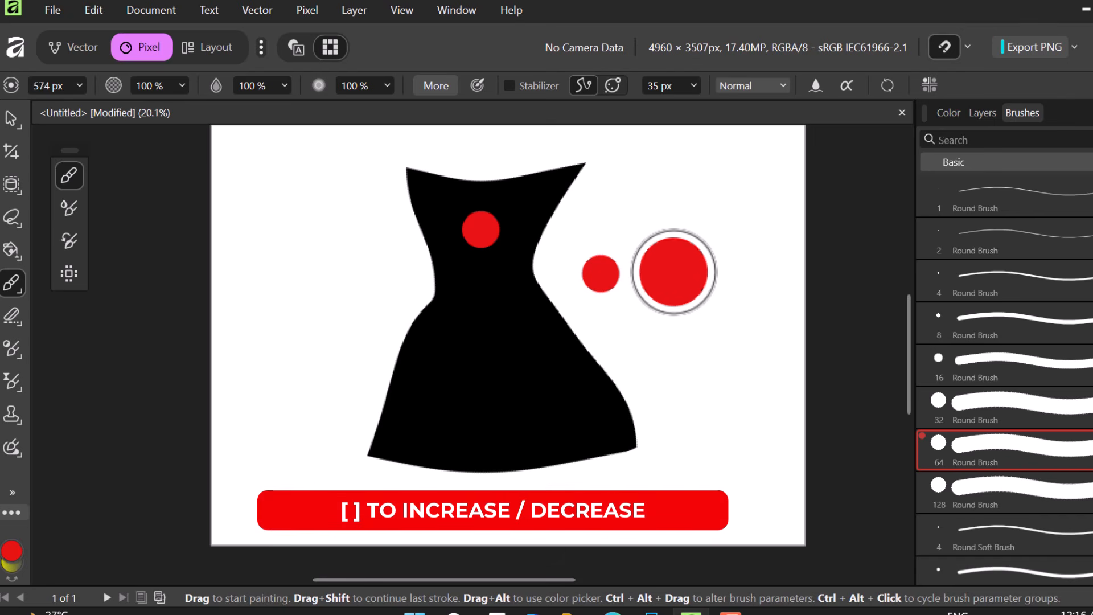
key("bracketleft")
key("bracketleft")
key("bracketleft")
key("bracketleft")
key("bracketright")
key("bracketright")
key("bracketright")
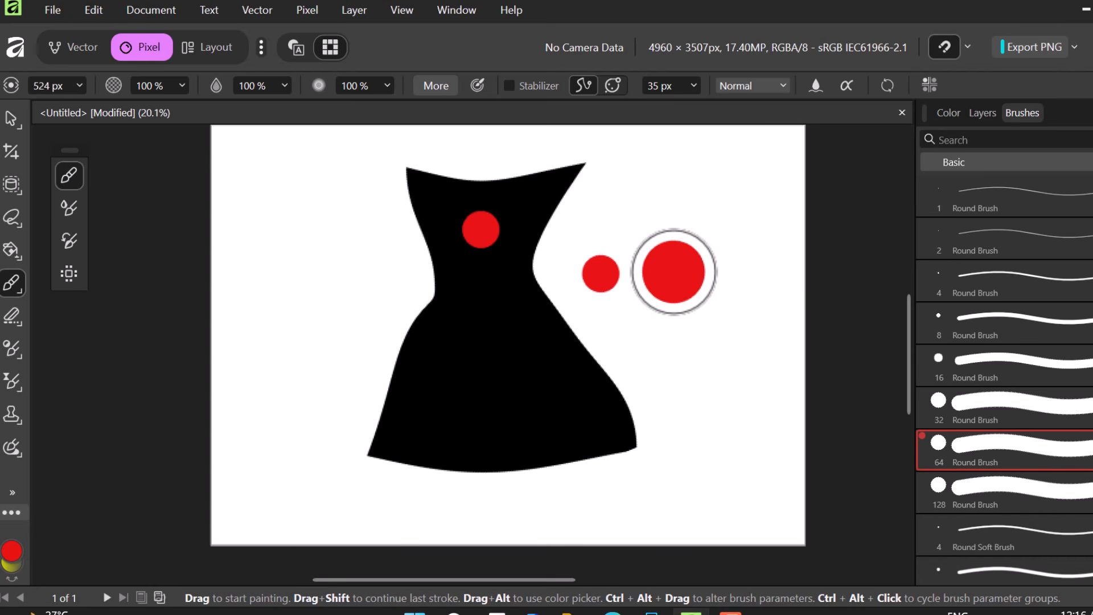
key("bracketleft")
key("bracketleft")
key("bracketright")
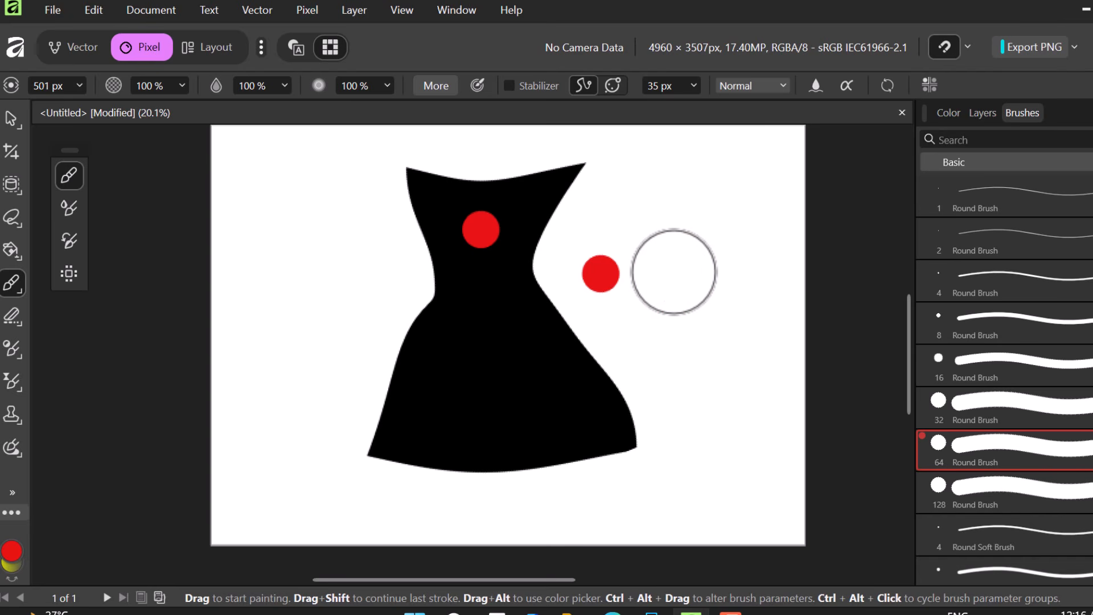
key("ctrl+z")
key("ctrl+z")
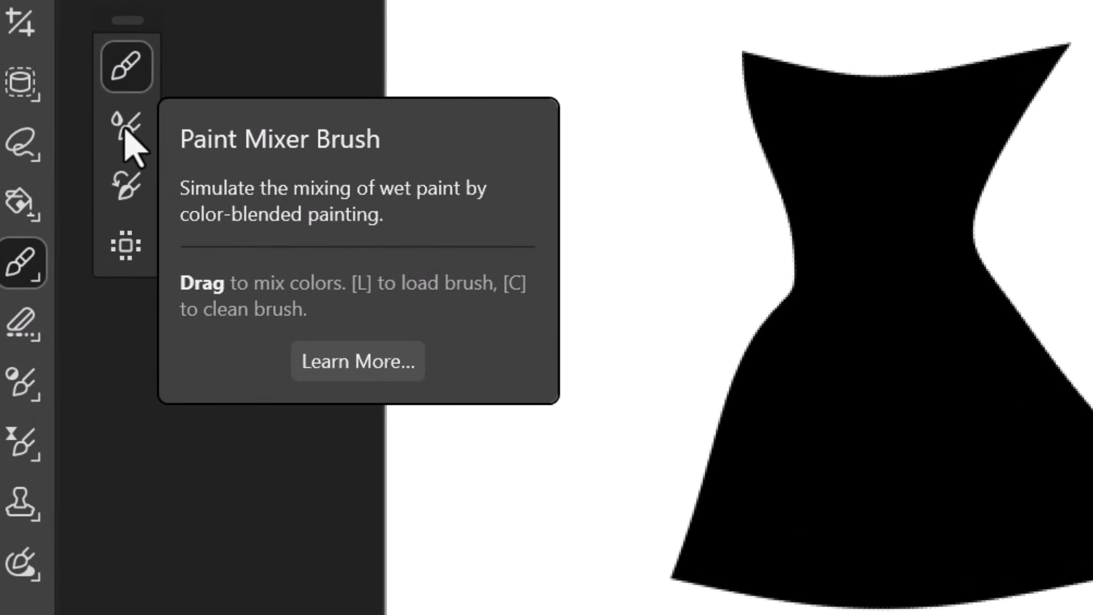
Step: Activate the Paint Mixer Brush, show the portrait photo layer instead of the dress layer, and select the portrait
left_click(125, 125)
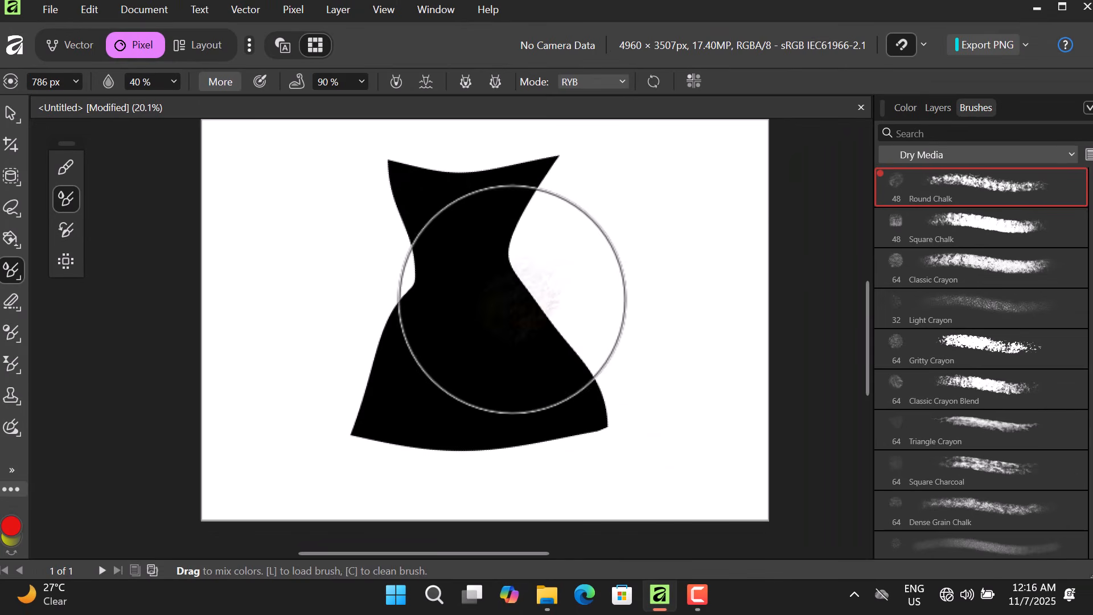
left_click(938, 108)
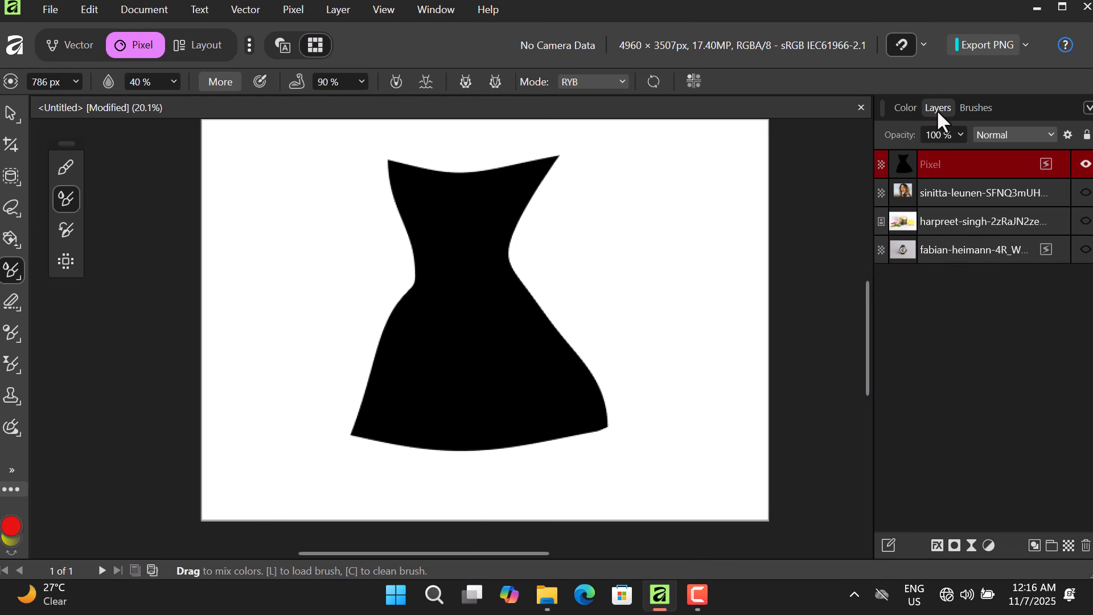
left_click(1086, 193)
left_click(1085, 165)
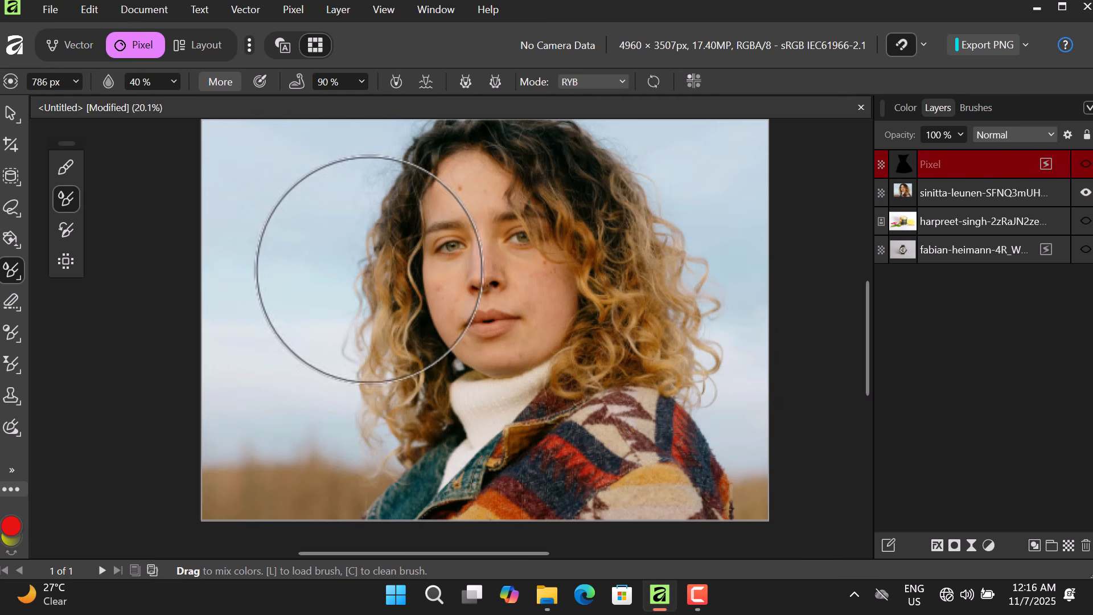
left_click(966, 195)
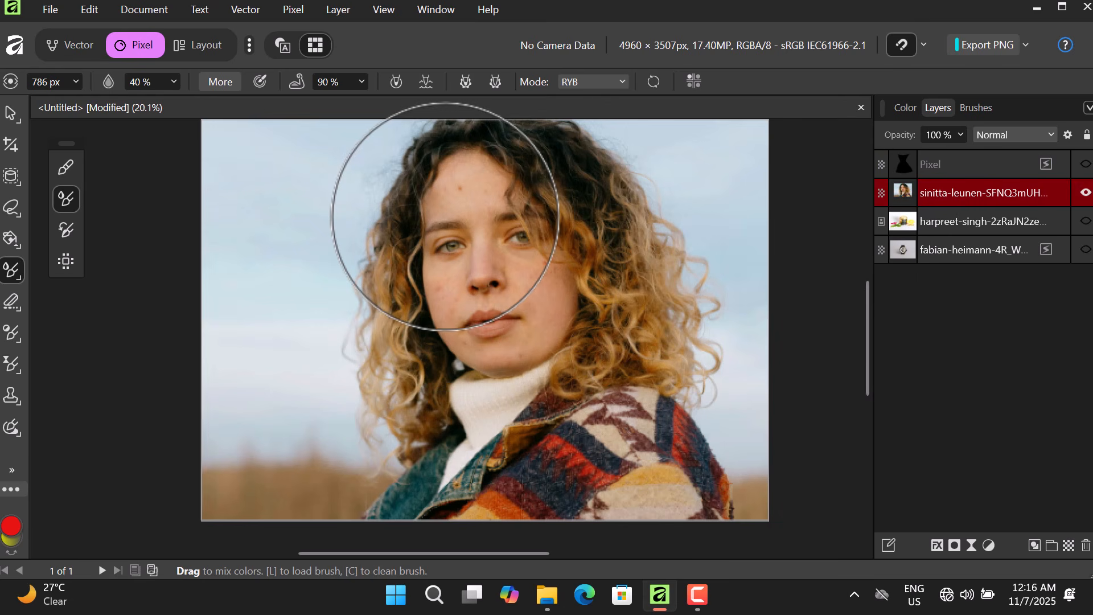
Step: Smear the woman's face in the portrait with the Paint Mixer Brush and undo the strokes
mouse_move(445, 215)
left_mouse_down()
mouse_move(419, 301)
mouse_move(434, 240)
mouse_move(448, 269)
mouse_move(443, 335)
mouse_move(464, 238)
mouse_move(435, 355)
mouse_move(432, 289)
mouse_move(420, 366)
mouse_move(457, 236)
mouse_move(474, 263)
left_mouse_up()
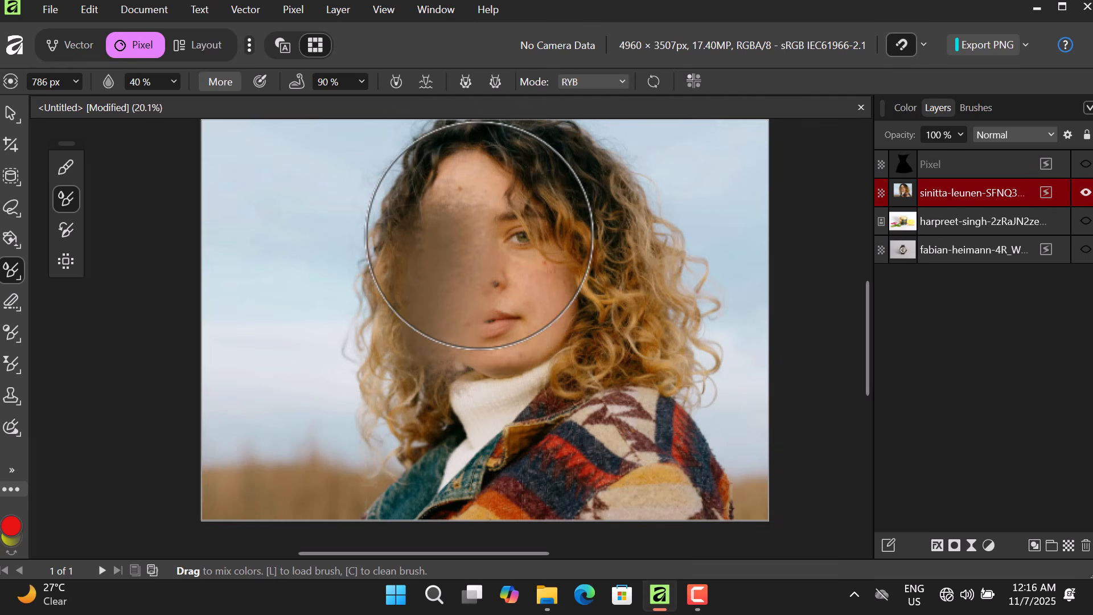
key("ctrl+z")
key("ctrl+z")
key("ctrl+z")
key("ctrl+z")
key("ctrl+z")
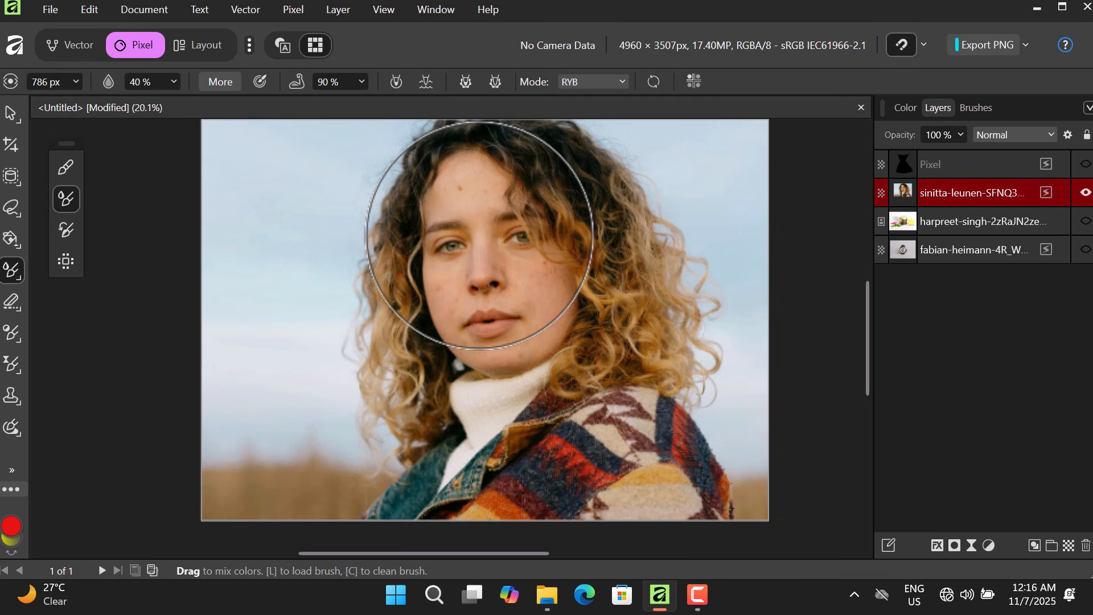
Step: Recolor the skin on the portrait's cheeks pale blue with the Color Replacement Brush and undo it
left_click(68, 229)
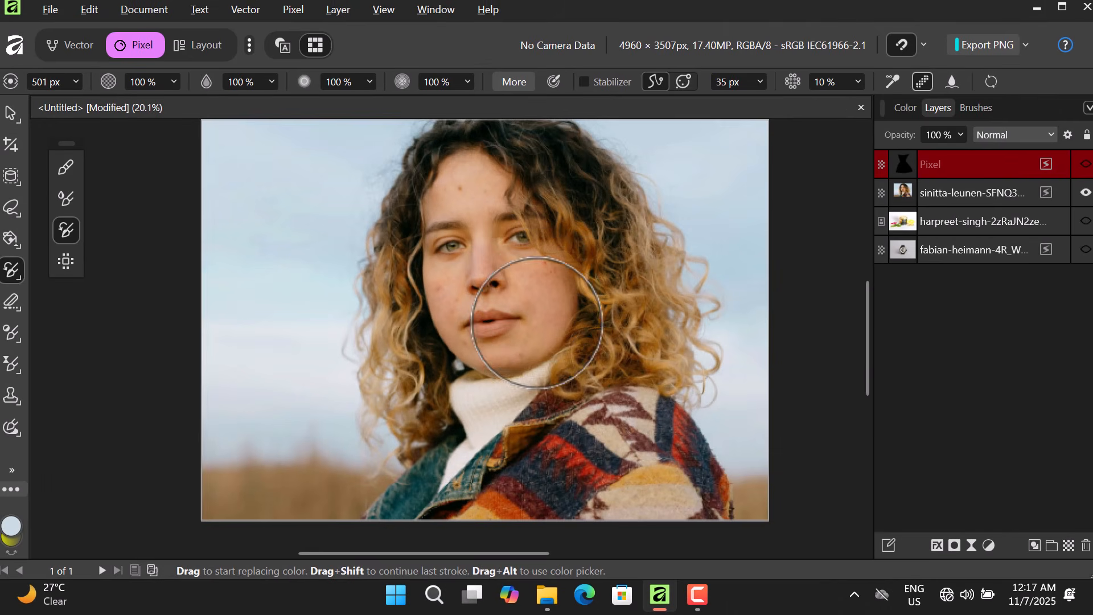
left_click(1003, 193)
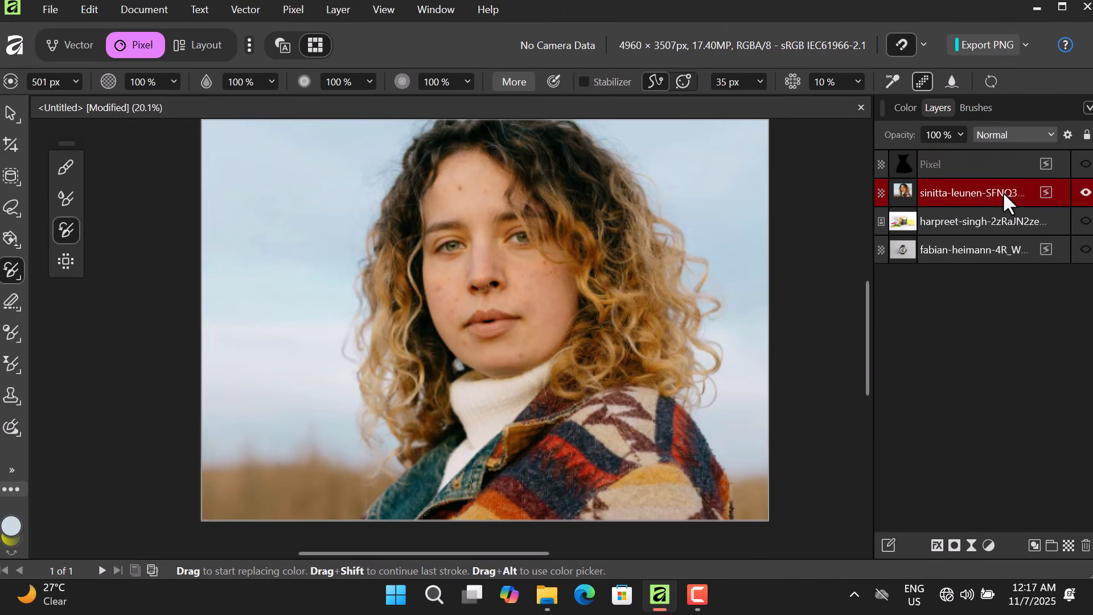
mouse_move(567, 288)
left_mouse_down()
mouse_move(520, 284)
mouse_move(522, 273)
mouse_move(520, 323)
mouse_move(545, 342)
mouse_move(439, 244)
mouse_move(446, 329)
mouse_move(475, 205)
mouse_move(456, 196)
mouse_move(542, 263)
mouse_move(550, 306)
left_mouse_up()
key("ctrl+z")
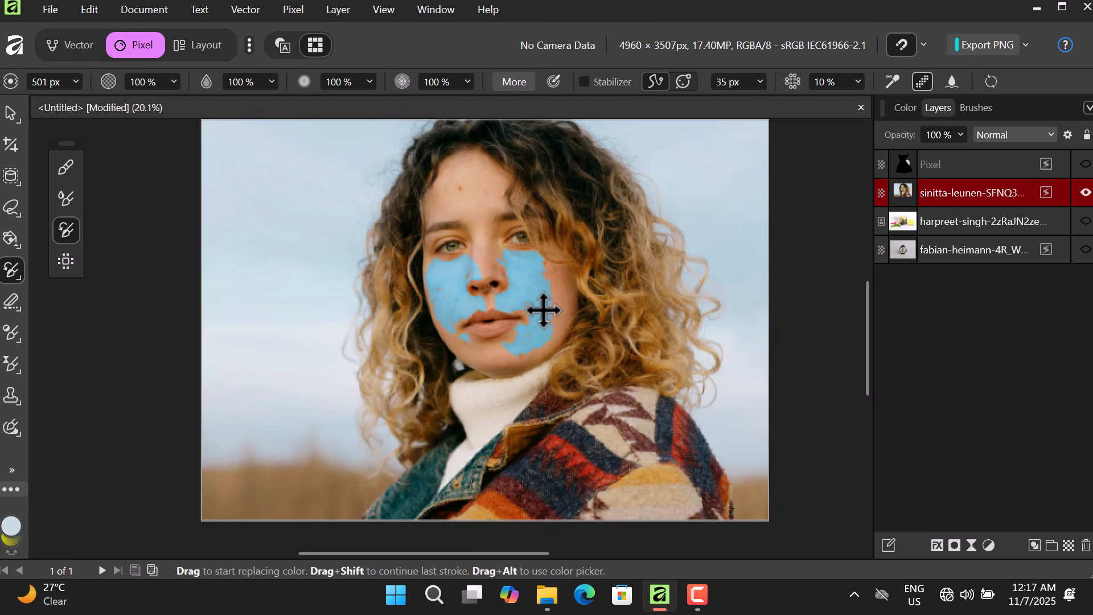
key("ctrl+z")
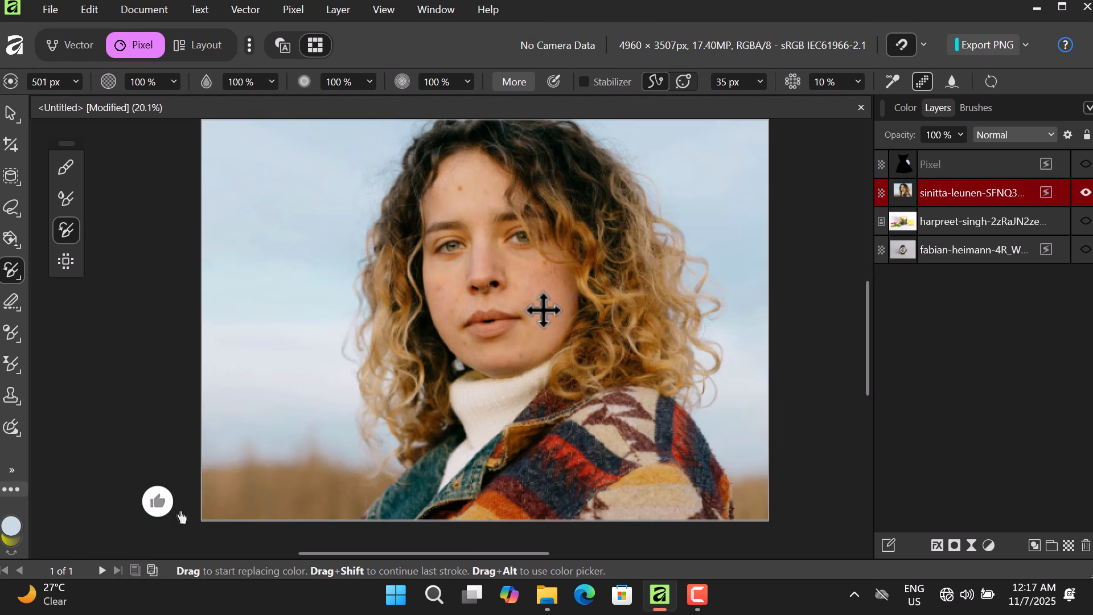
key("ctrl+shift+z")
key("ctrl+z")
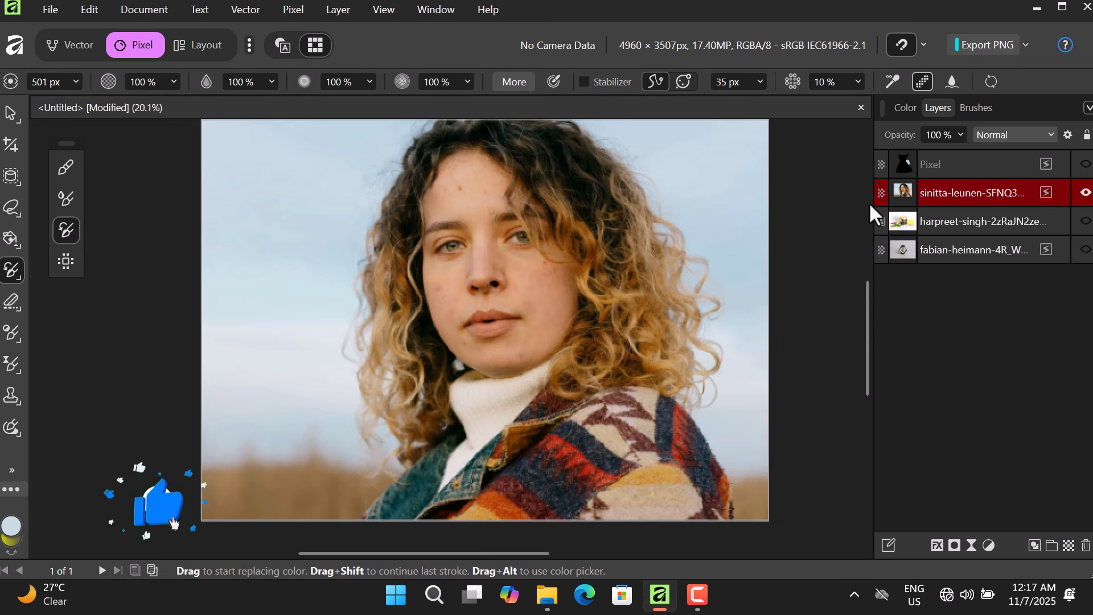
Step: Select the dress layer, make it visible and hide the portrait photo layer
left_click(979, 165)
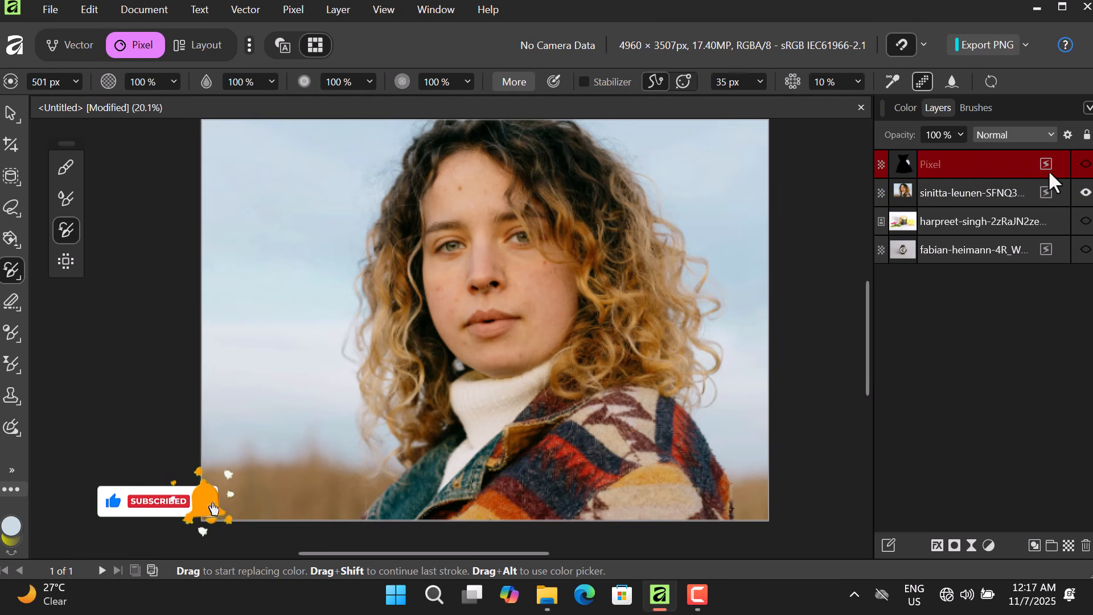
left_click(1086, 193)
left_click(1086, 165)
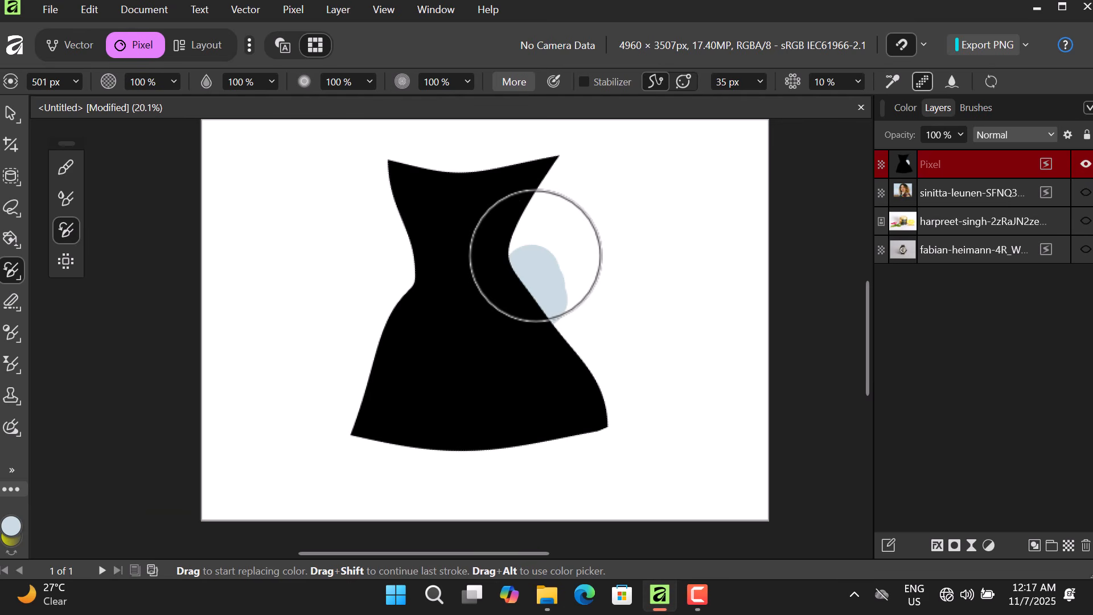
key("ctrl+z")
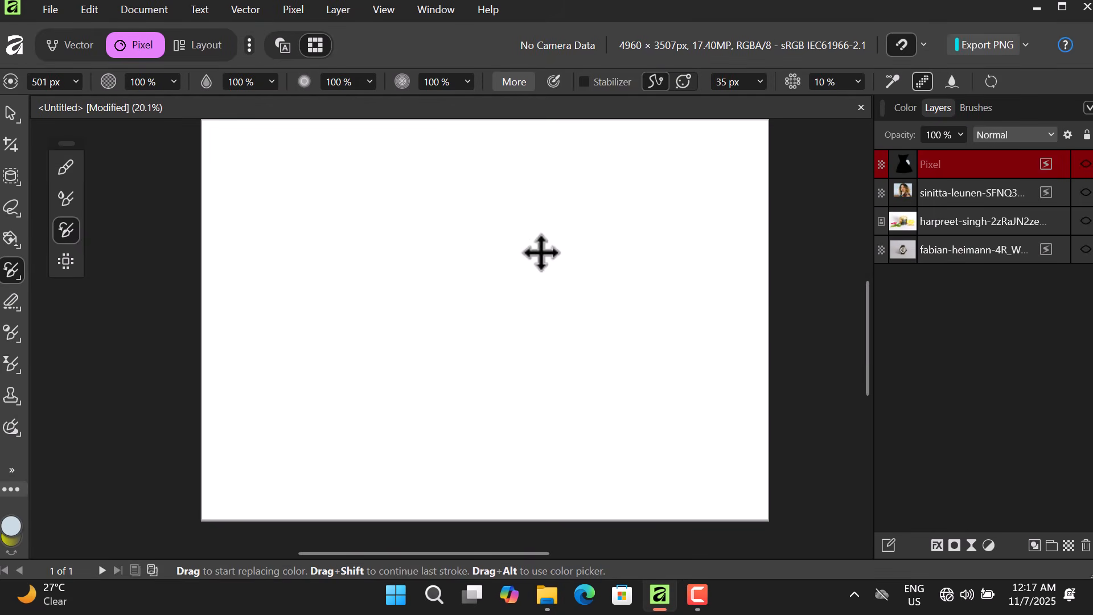
key("ctrl+shift+z")
Step: Undo the recent edits to remove the pale blue patch beside the dress, and hide the portrait photo layer
key("v")
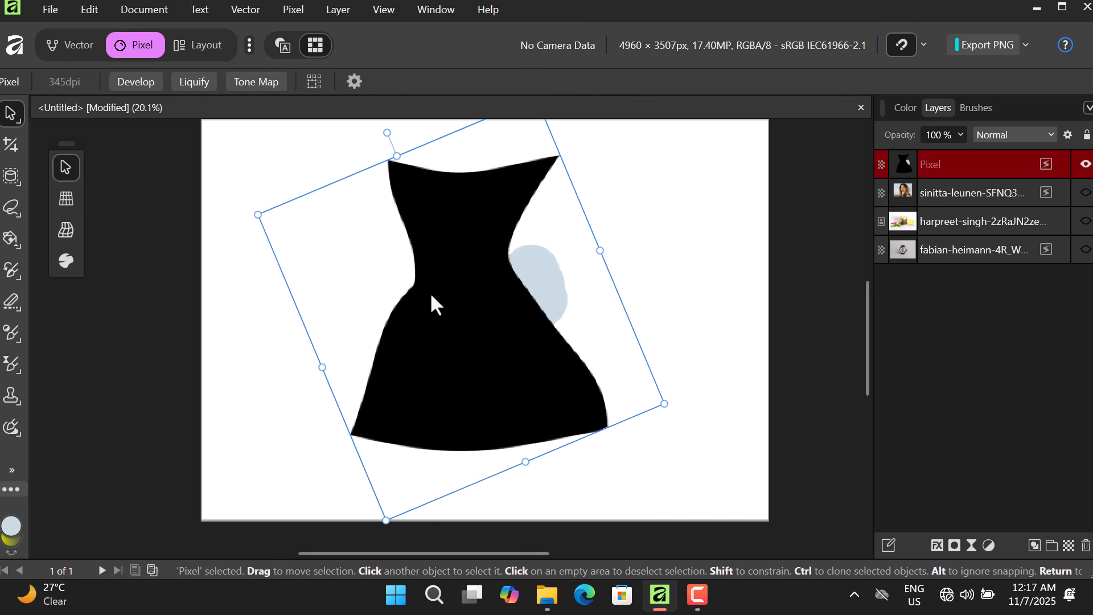
key("ctrl+z")
key("ctrl+z")
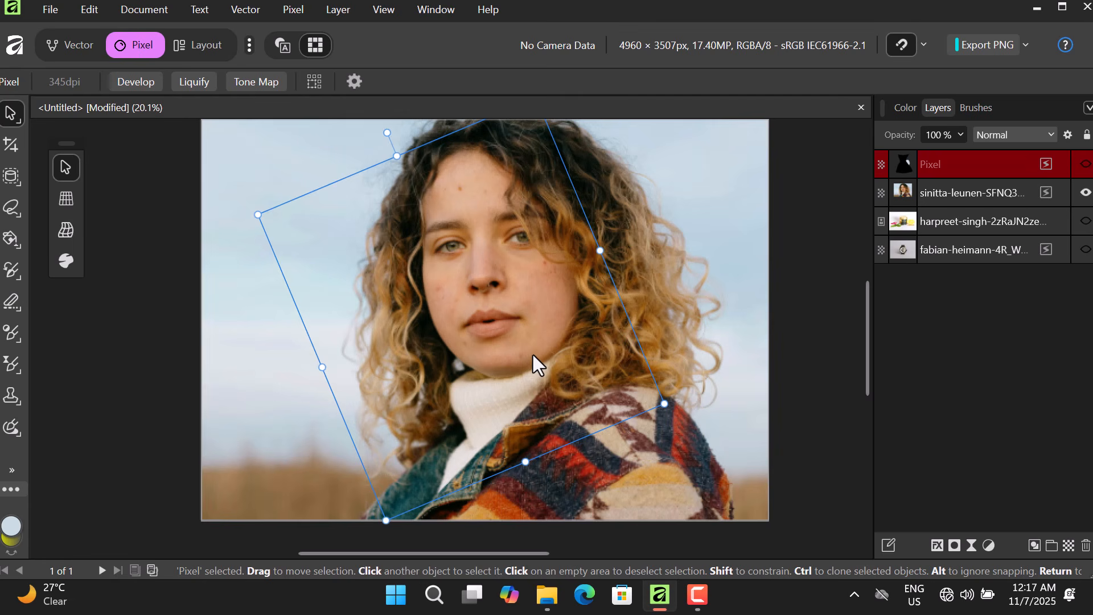
key("ctrl+z")
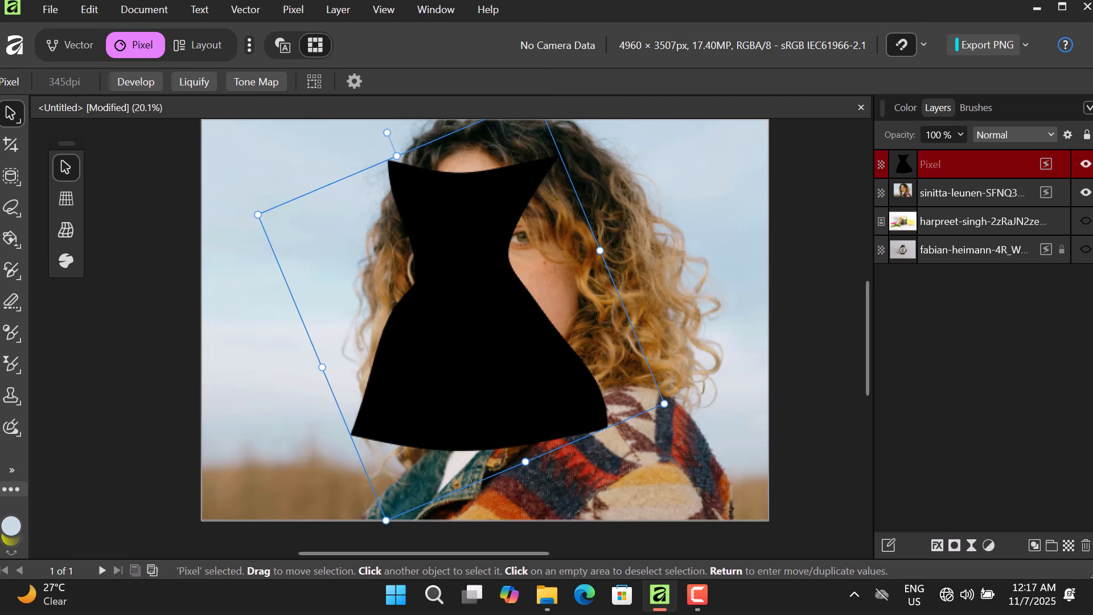
left_click(1086, 193)
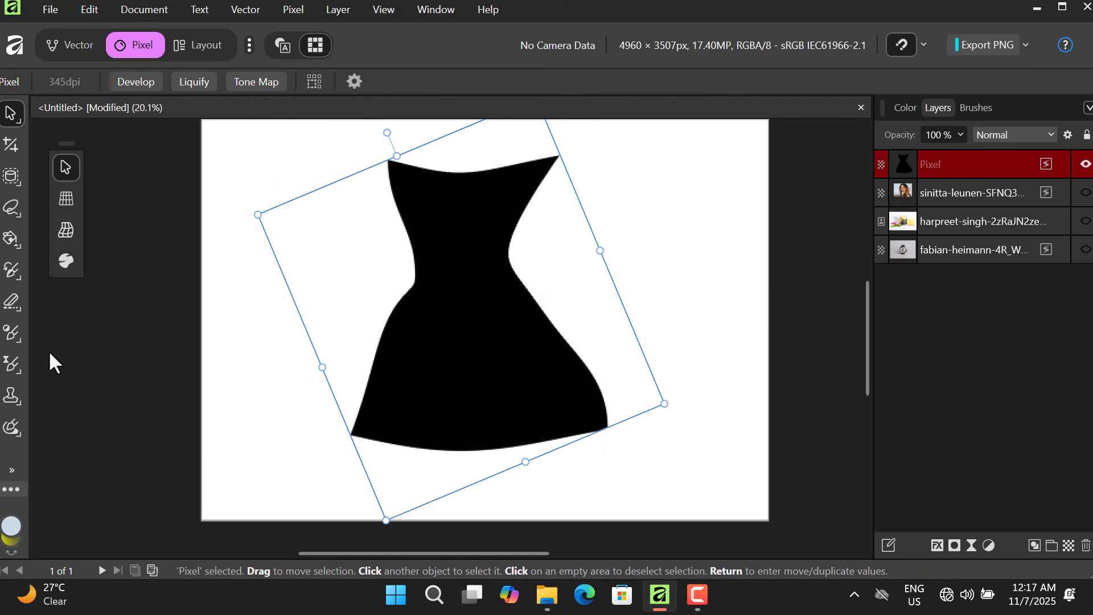
Step: Paint pale blue hard-edged bands across the waist and skirt of the dress with the Pixel Tool and undo them
left_click(9, 270)
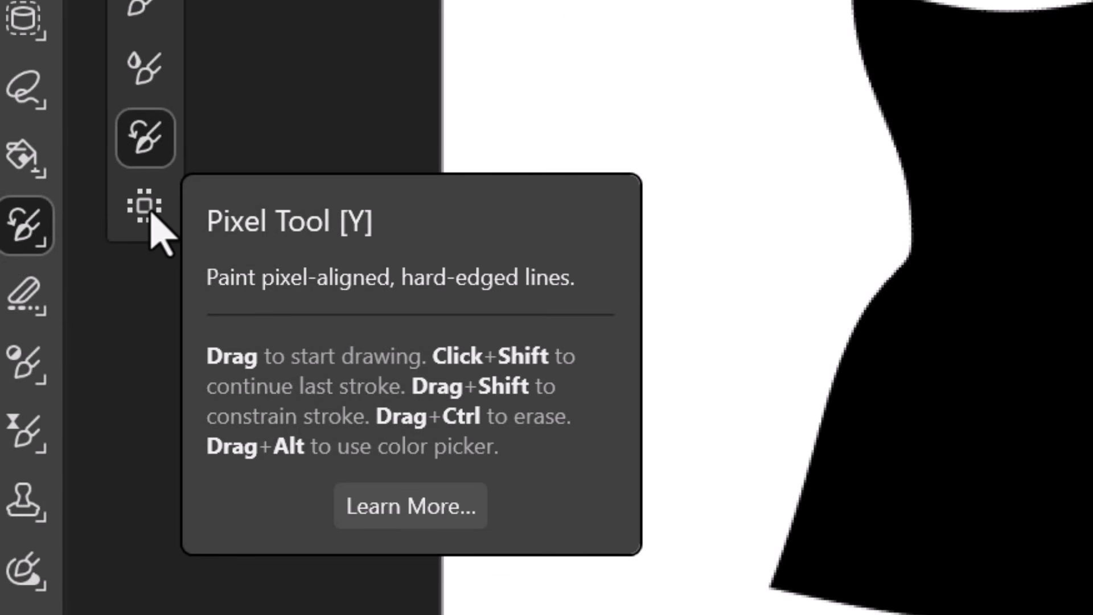
left_click(146, 206)
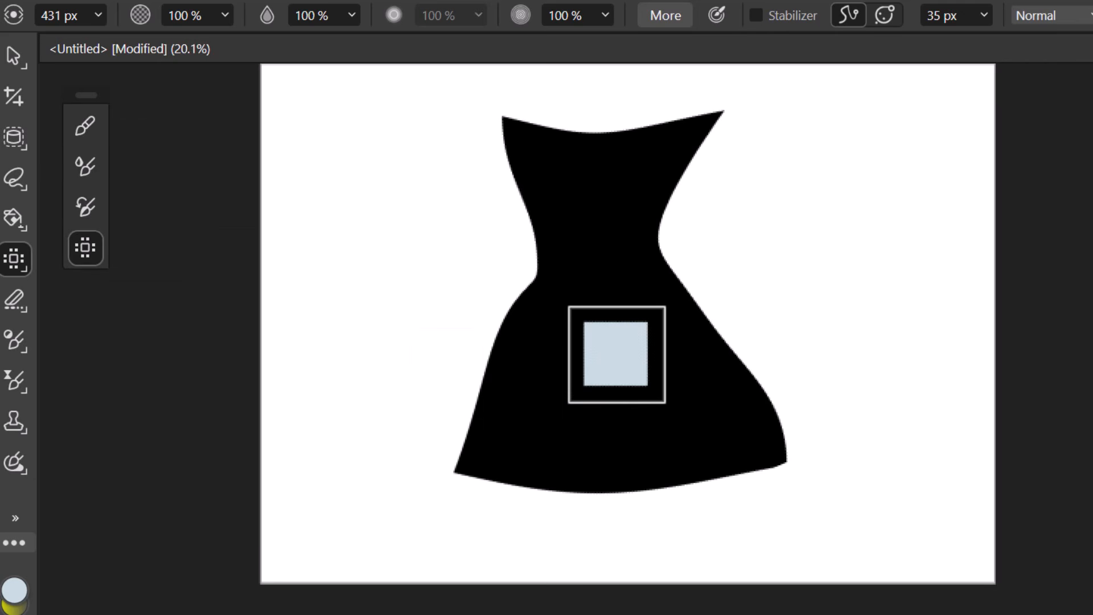
left_click_drag(487, 397, 724, 391)
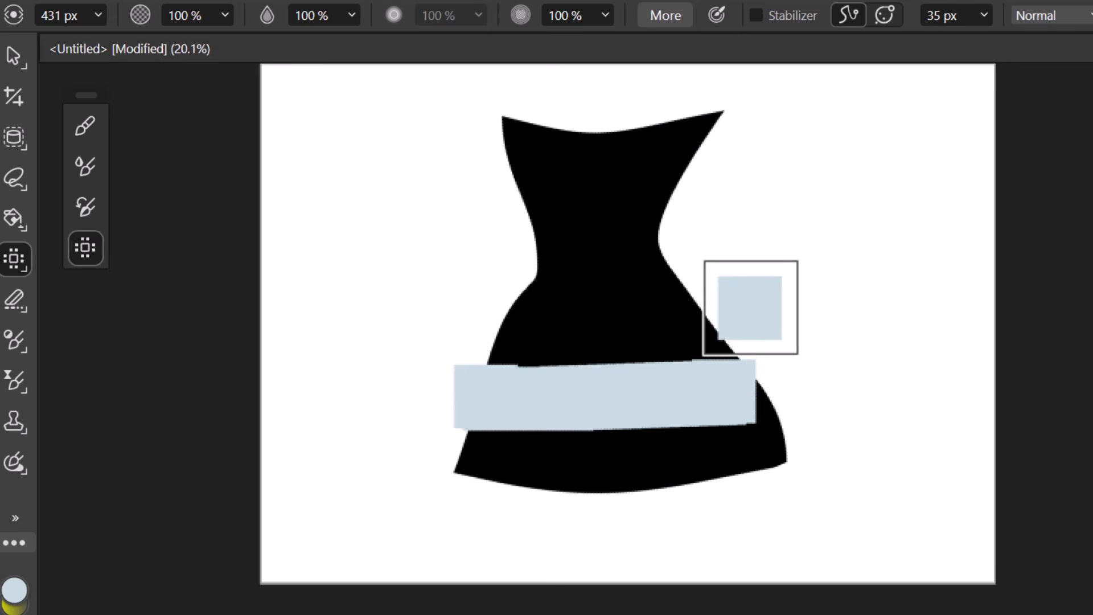
left_click_drag(743, 309, 630, 318)
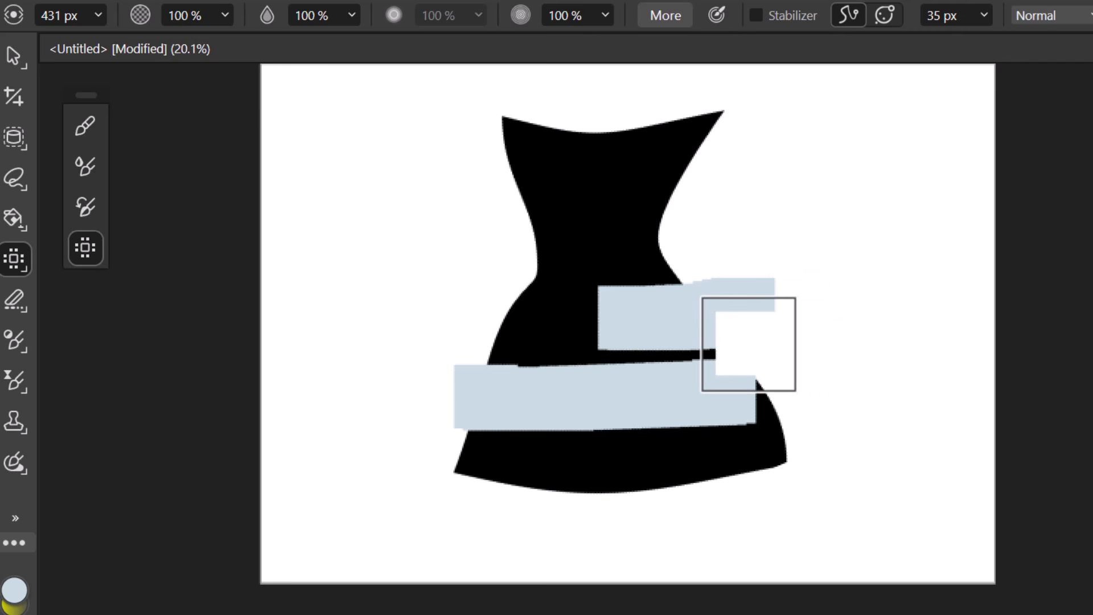
key("ctrl+z")
key("ctrl+z")
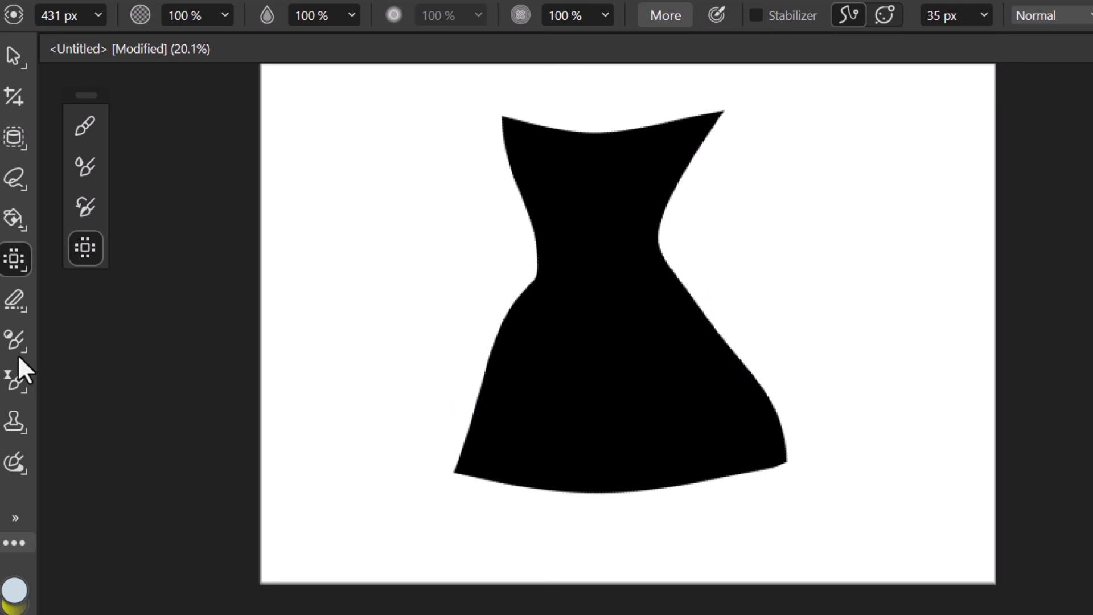
Step: Erase the upper part of the dress with a soft Erase Brush of 2636 px size and 1 % hardness
left_click(12, 301)
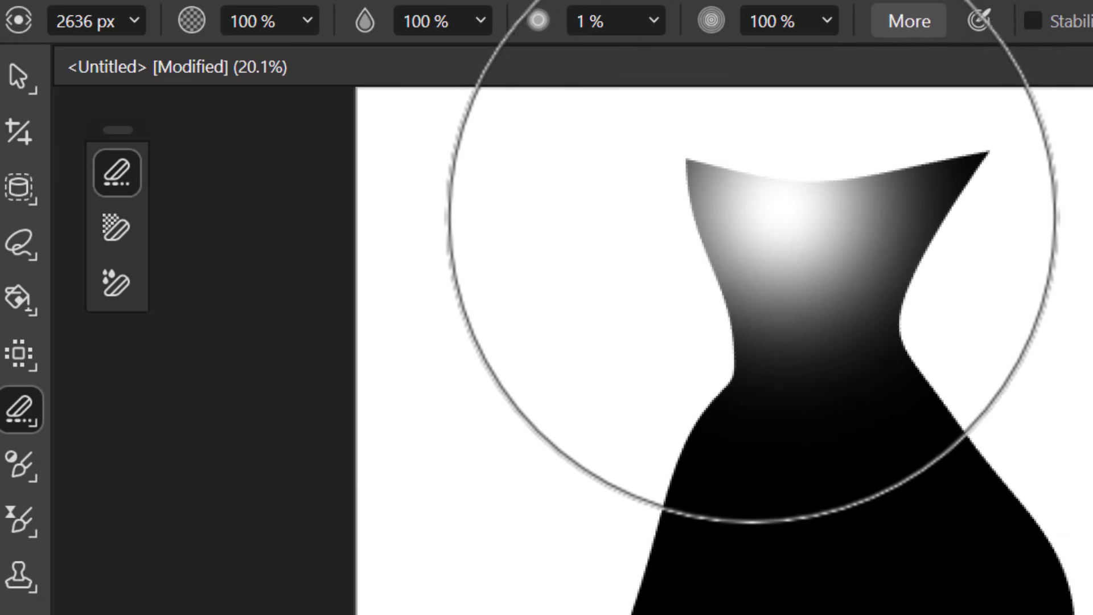
left_click_drag(676, 223, 1092, 264)
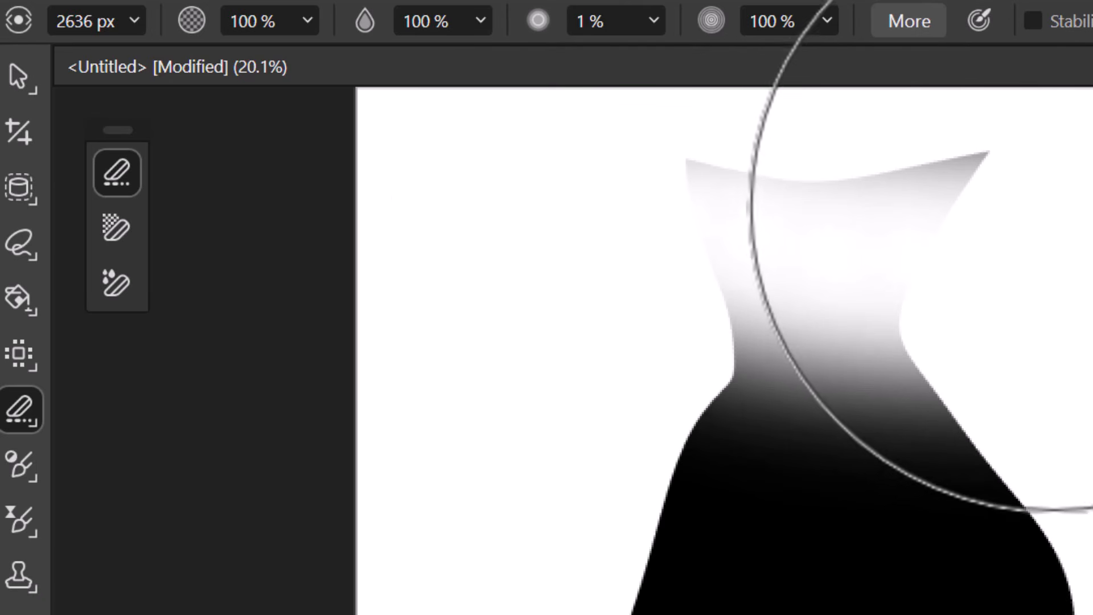
Step: Erase more of the dress's bodice, and undo all the erase strokes on the dress
left_click(551, 199)
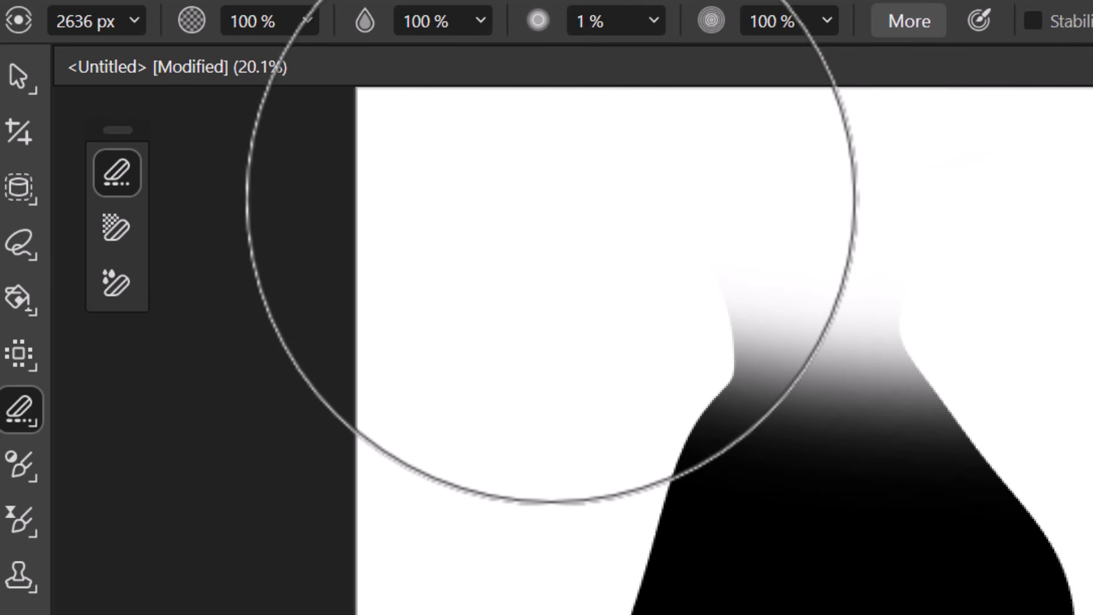
key("ctrl+z")
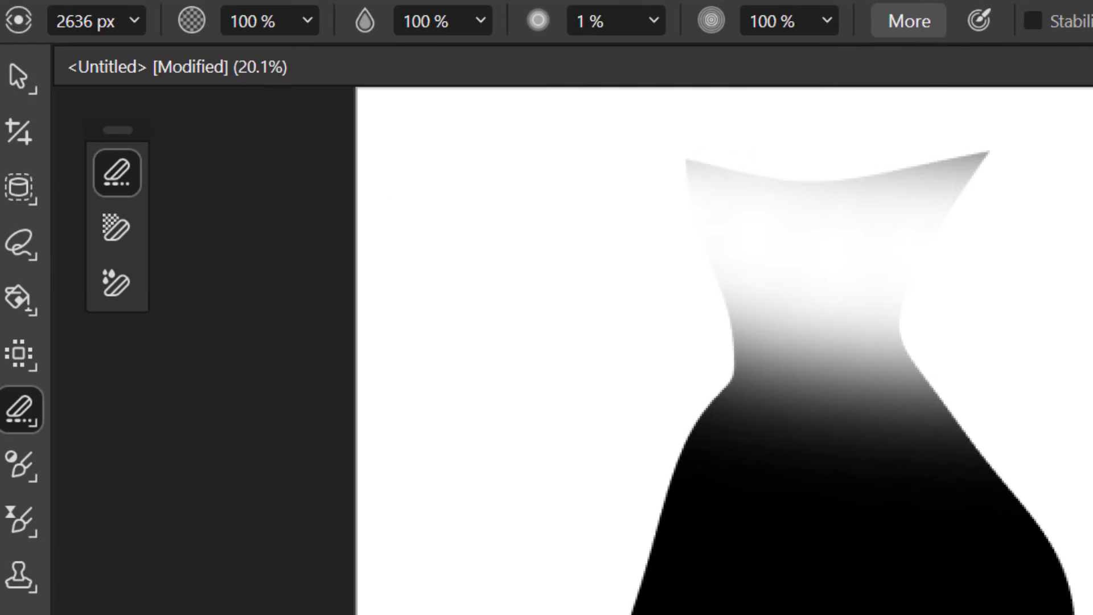
key("ctrl+z")
left_click(517, 286)
key("ctrl+z")
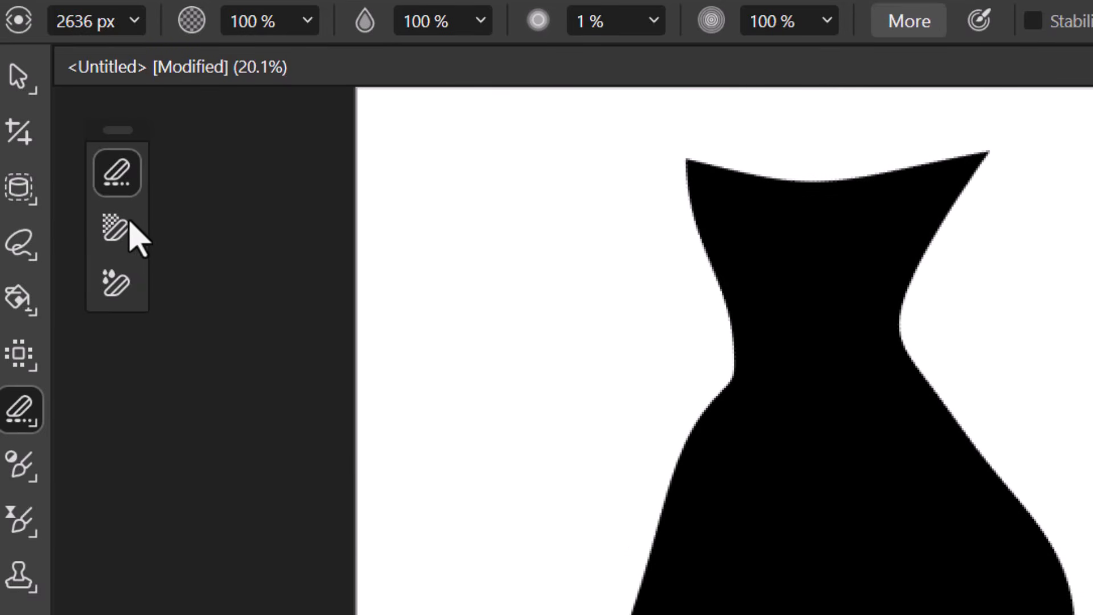
Step: Switch to the Background Erase Brush, hide the dress layer, and show and rasterize the portrait photo layer
left_click(117, 228)
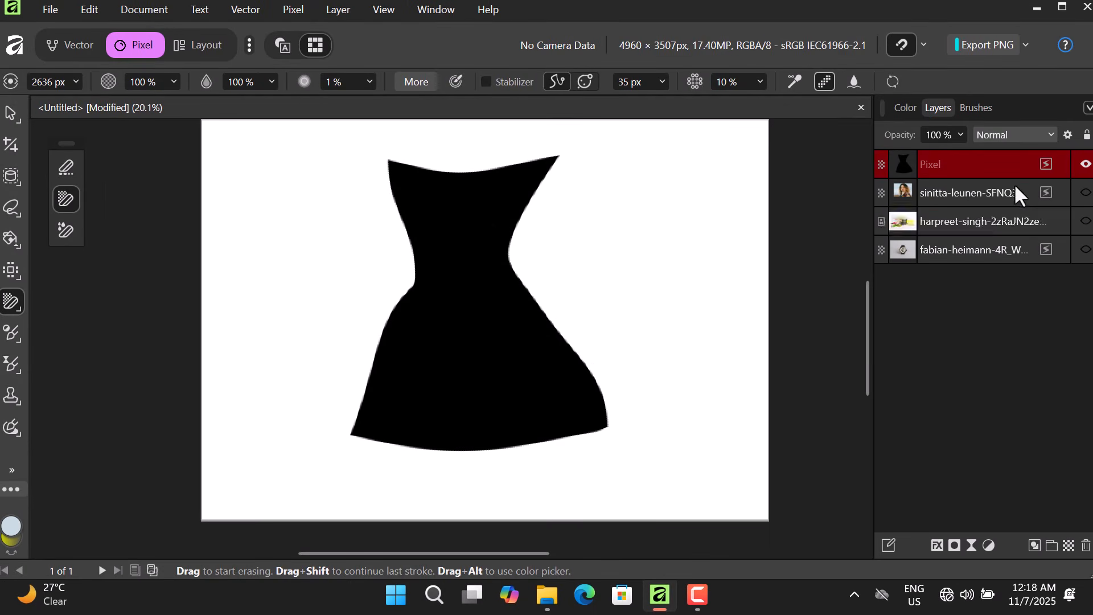
left_click(1085, 165)
left_click(1085, 192)
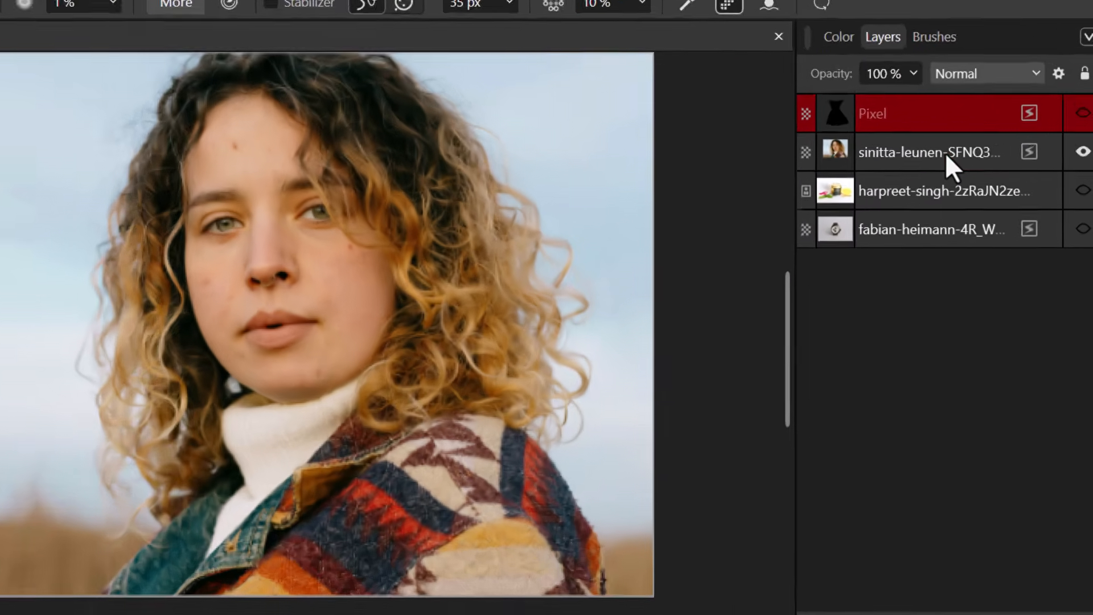
left_click(989, 195)
right_click(841, 84)
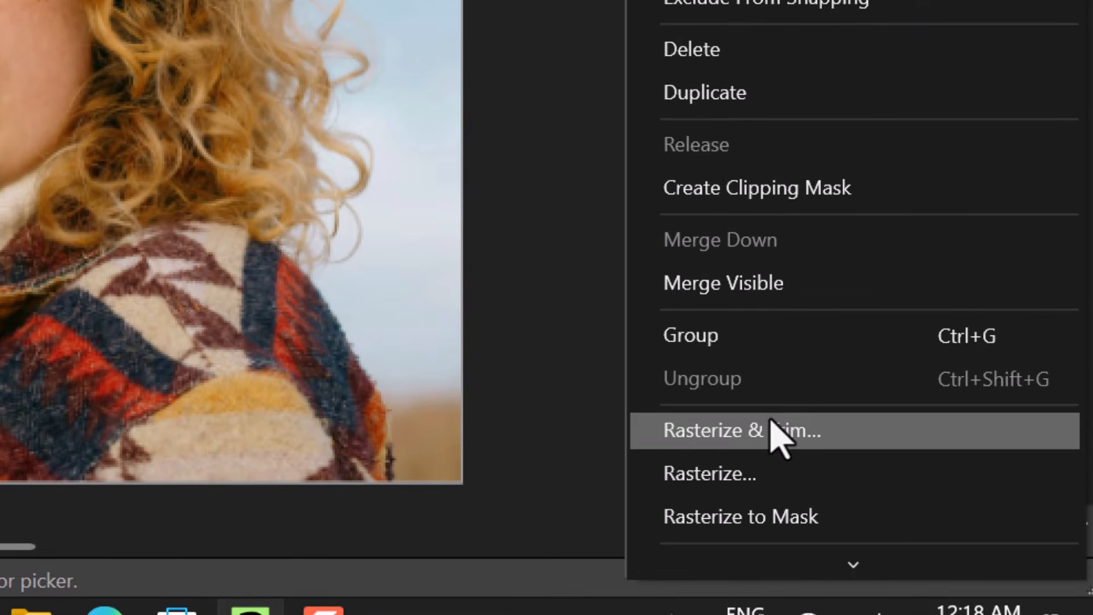
left_click(745, 476)
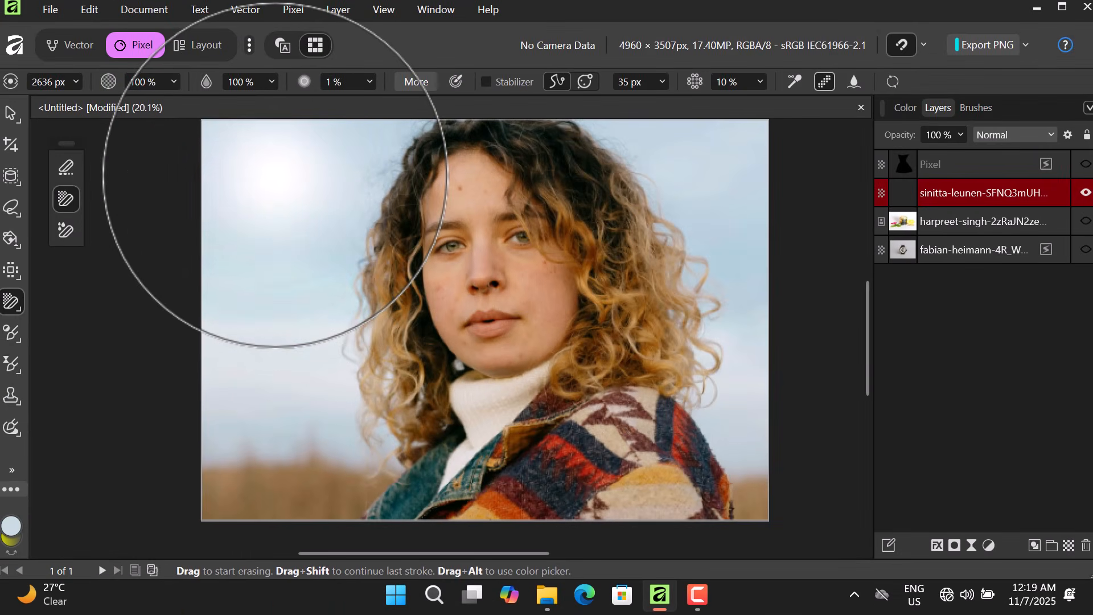
Step: Erase the sky on both sides of the woman's hair with a 2636 px Background Erase Brush at 1 % hardness and 10 % tolerance
left_click_drag(276, 174, 276, 308)
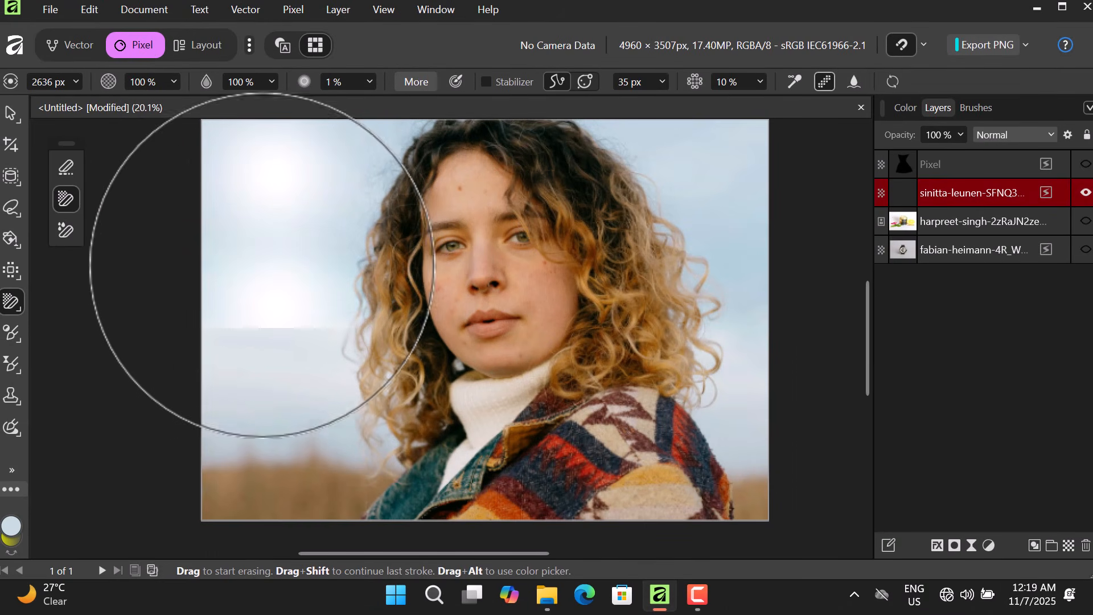
key("ctrl+z")
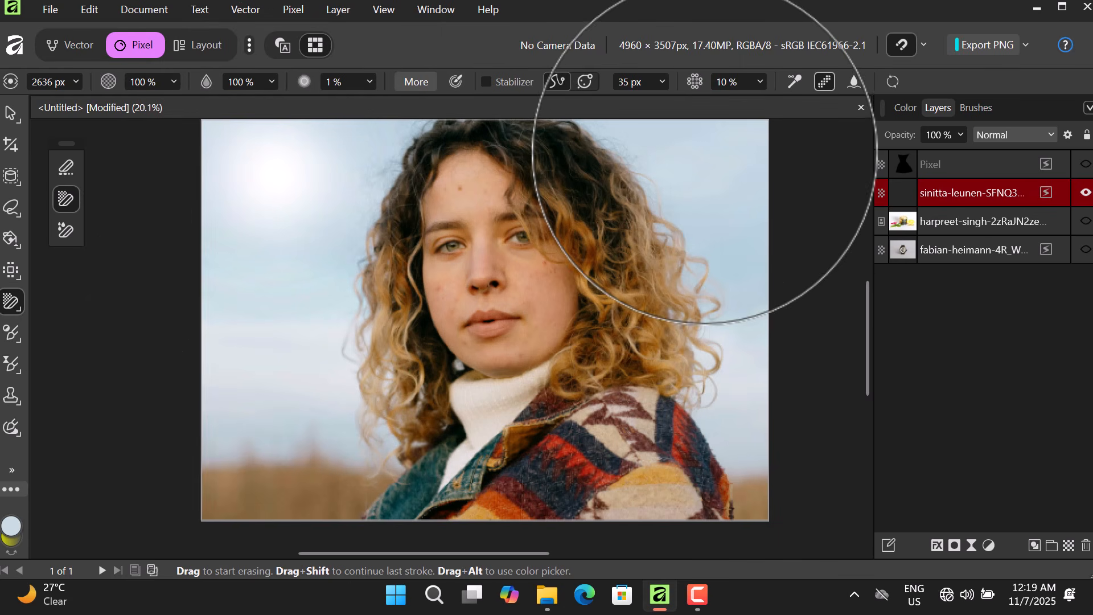
key("ctrl+shift+z")
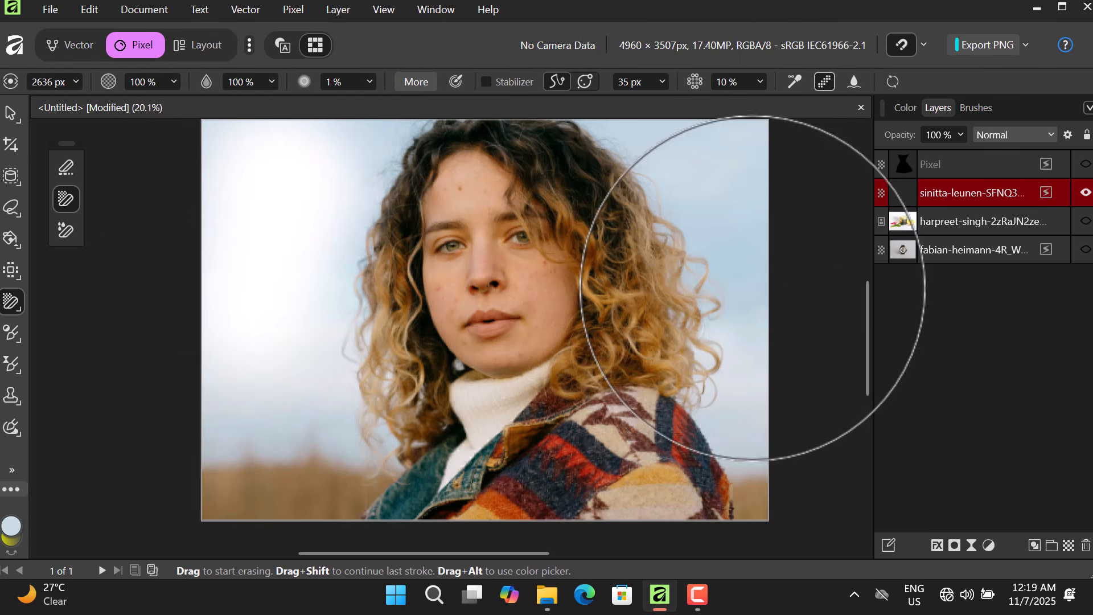
scroll(714, 245, "up", 1)
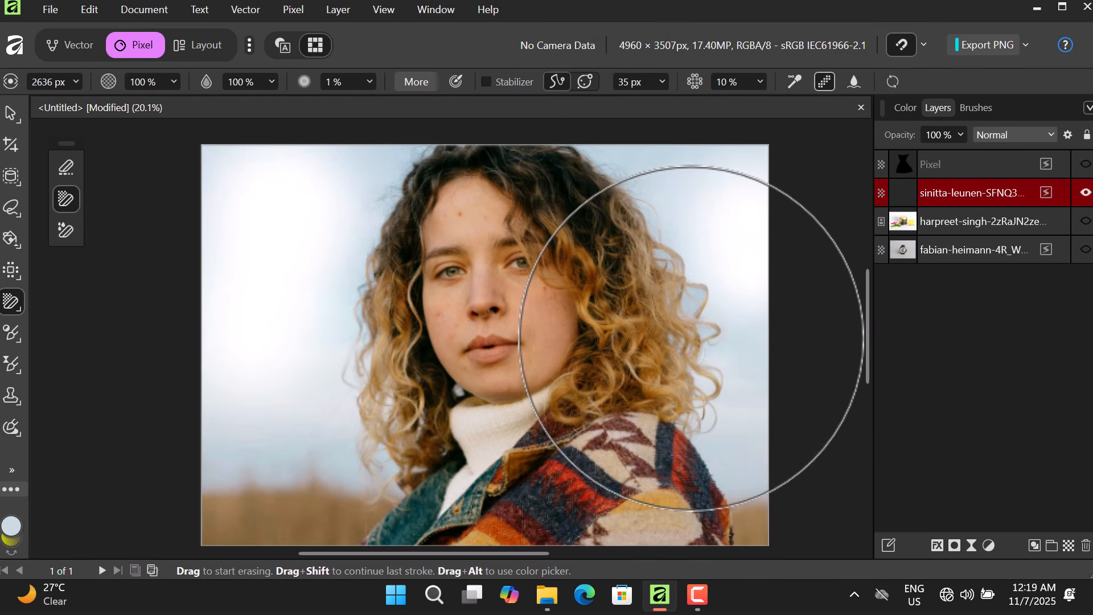
left_click_drag(690, 379, 693, 382)
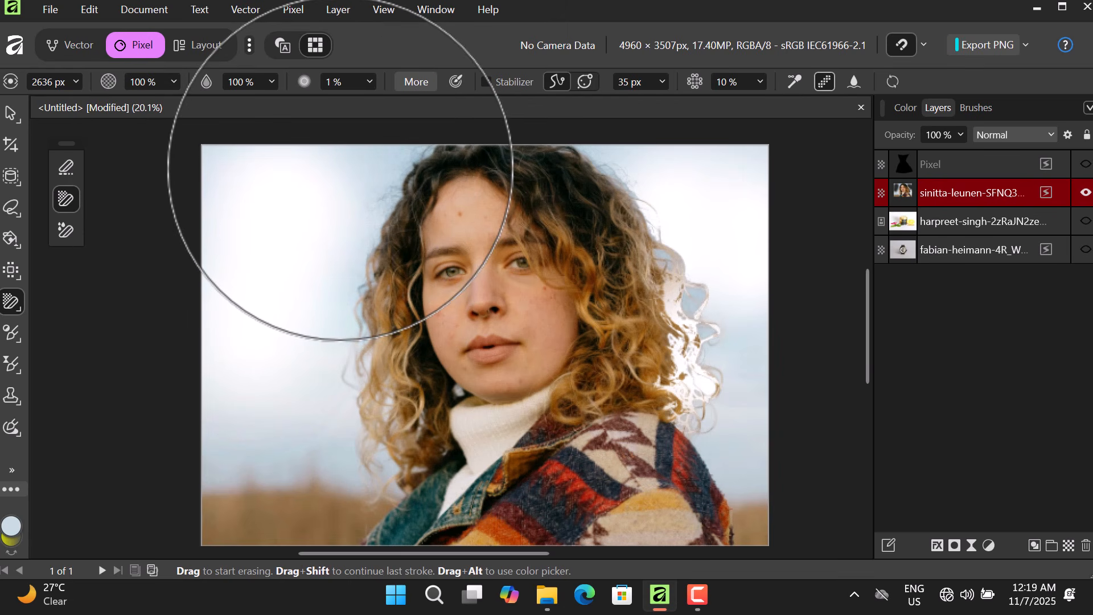
scroll(643, 393, "down", 1)
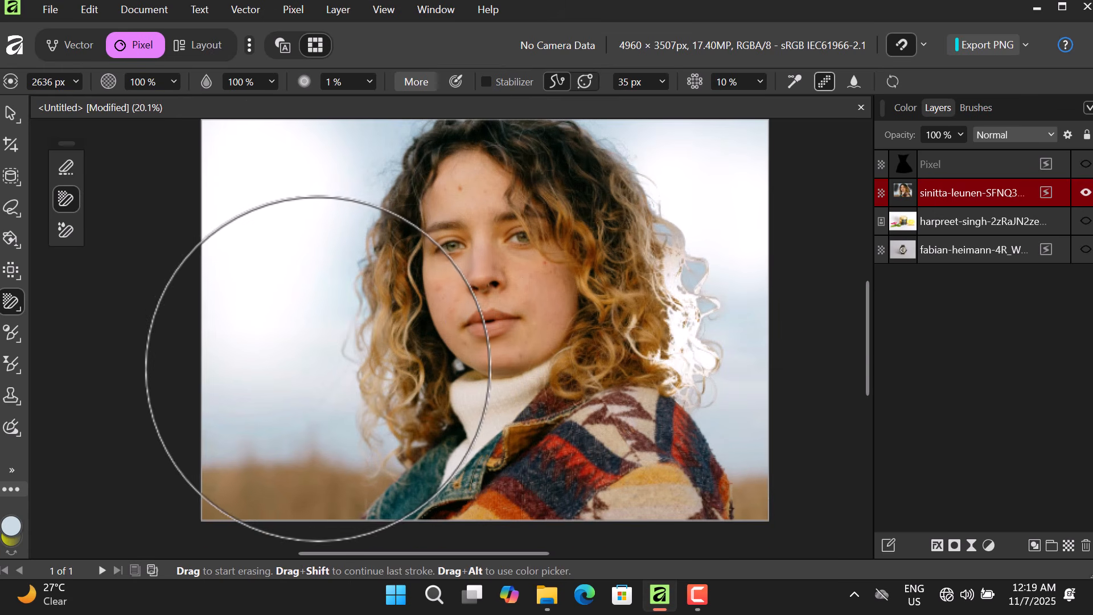
mouse_move(317, 368)
left_mouse_down()
mouse_move(305, 367)
mouse_move(371, 337)
mouse_move(268, 338)
left_mouse_up()
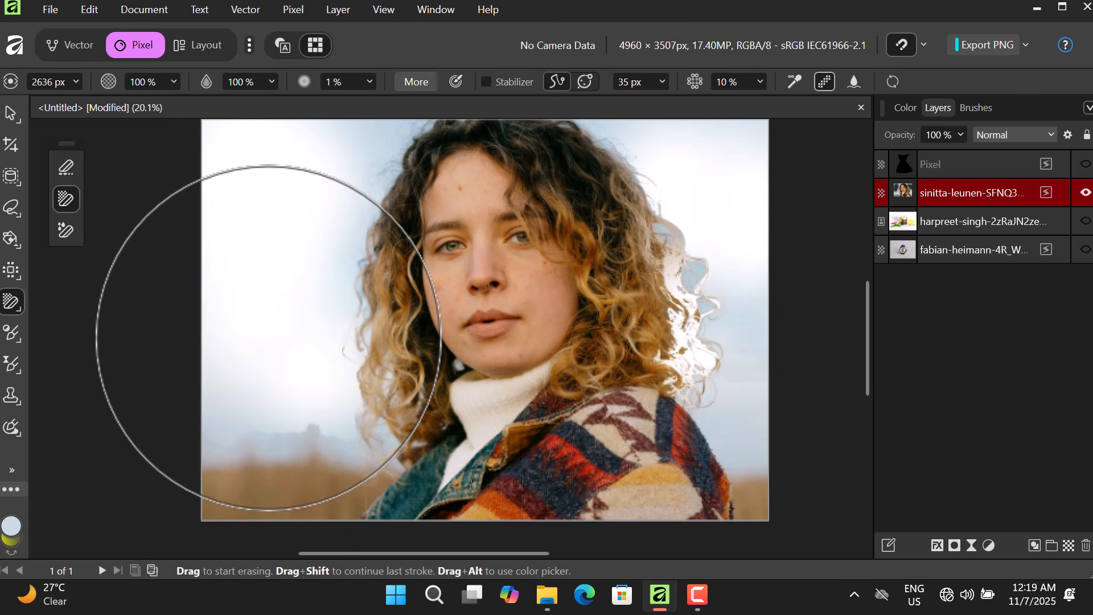
scroll(267, 337, "up", 3)
scroll(740, 316, "down", 1)
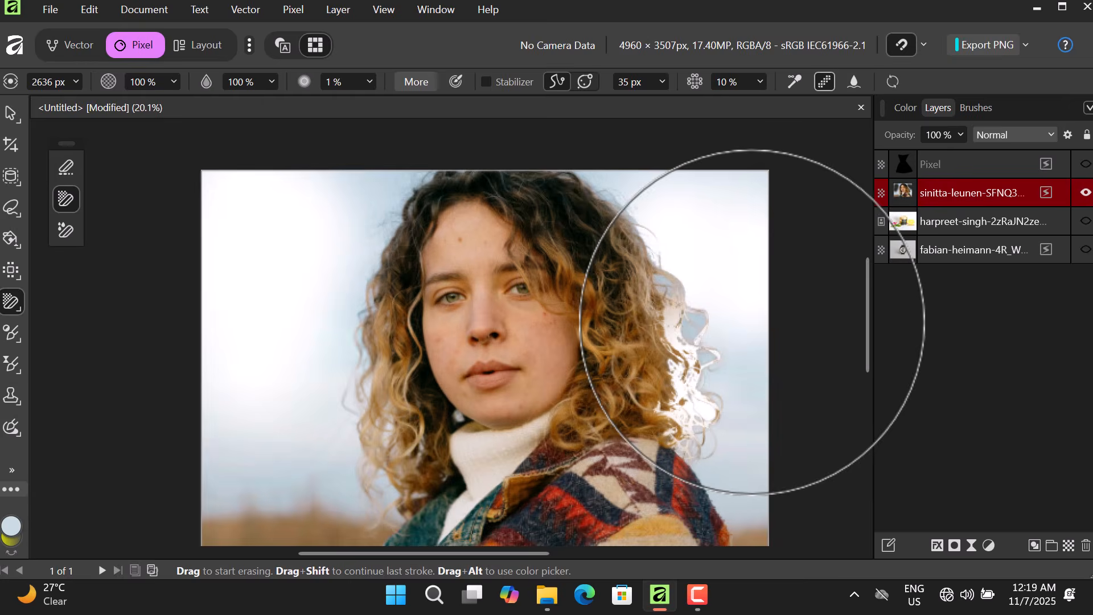
Step: Undo all the background erase strokes on the portrait photo
key("ctrl+z")
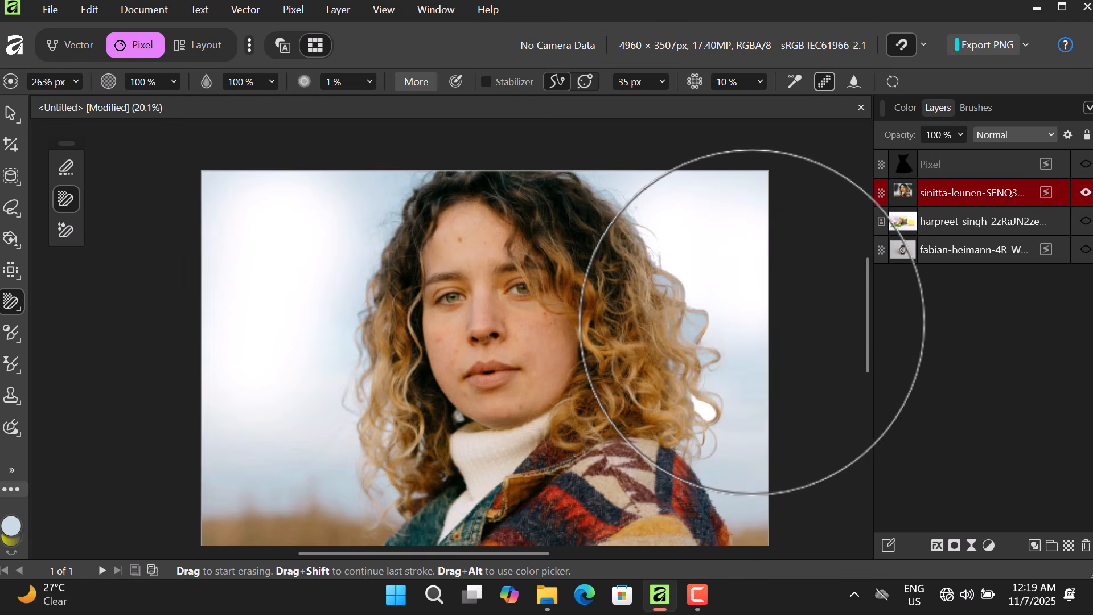
key("ctrl+z")
key("ctrl+z")
key("ctrl+z")
key("ctrl+z")
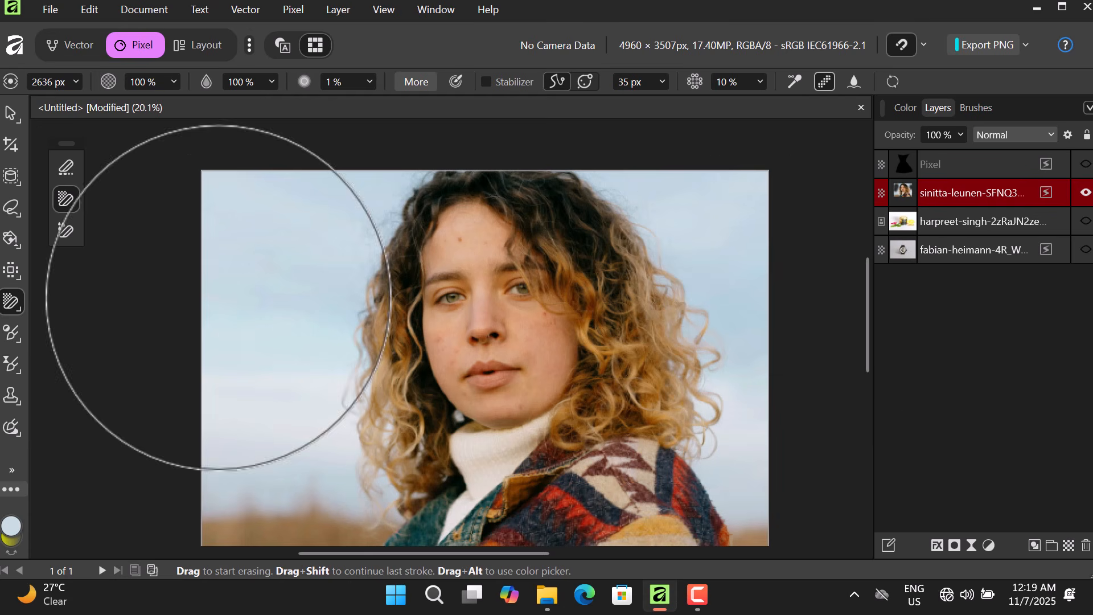
Step: Flood-erase the sky on both sides of the woman's head with the Flood Erase Tool at 16 % tolerance
left_click(68, 229)
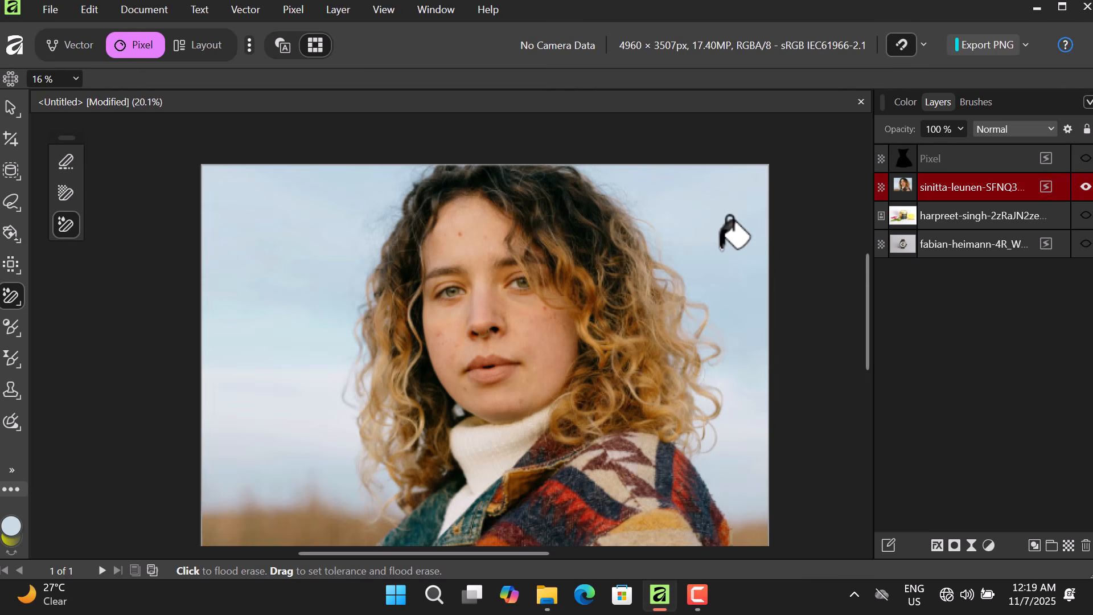
left_click(729, 219)
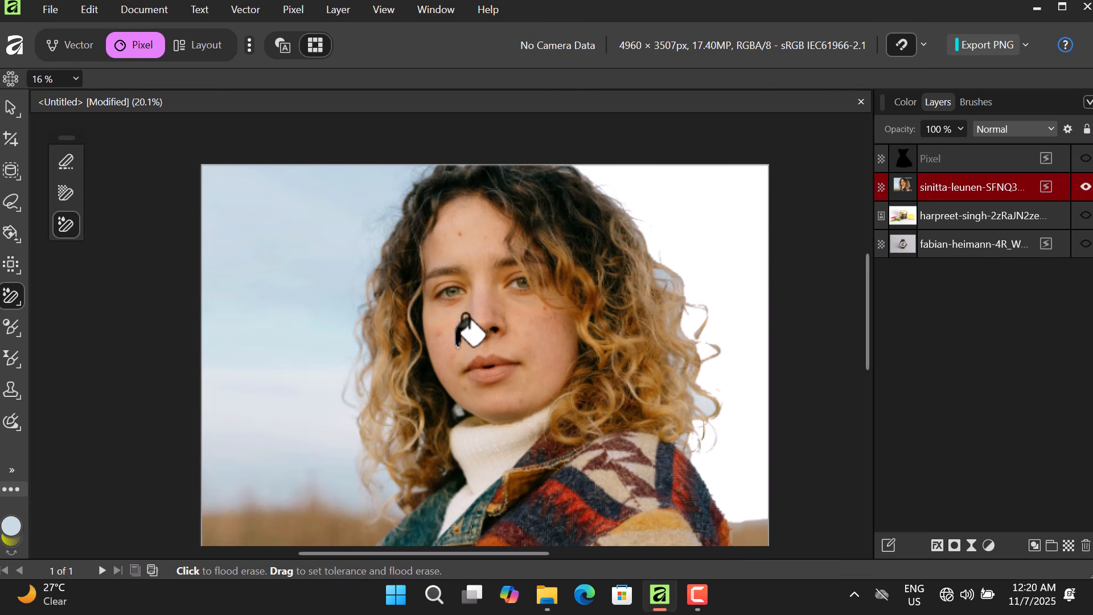
left_click(258, 245)
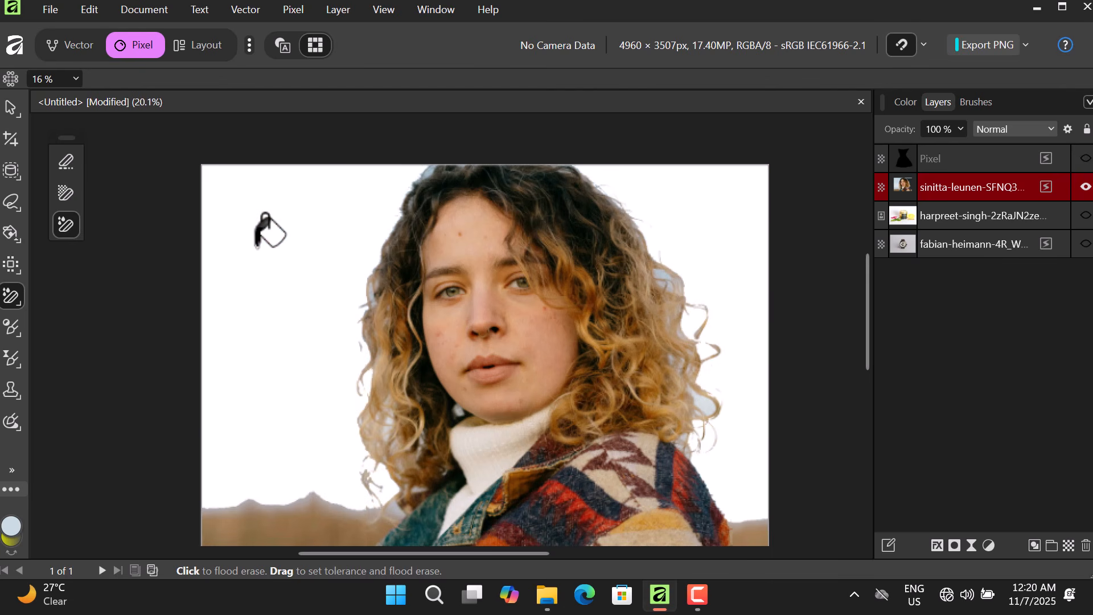
scroll(424, 399, "down", 2)
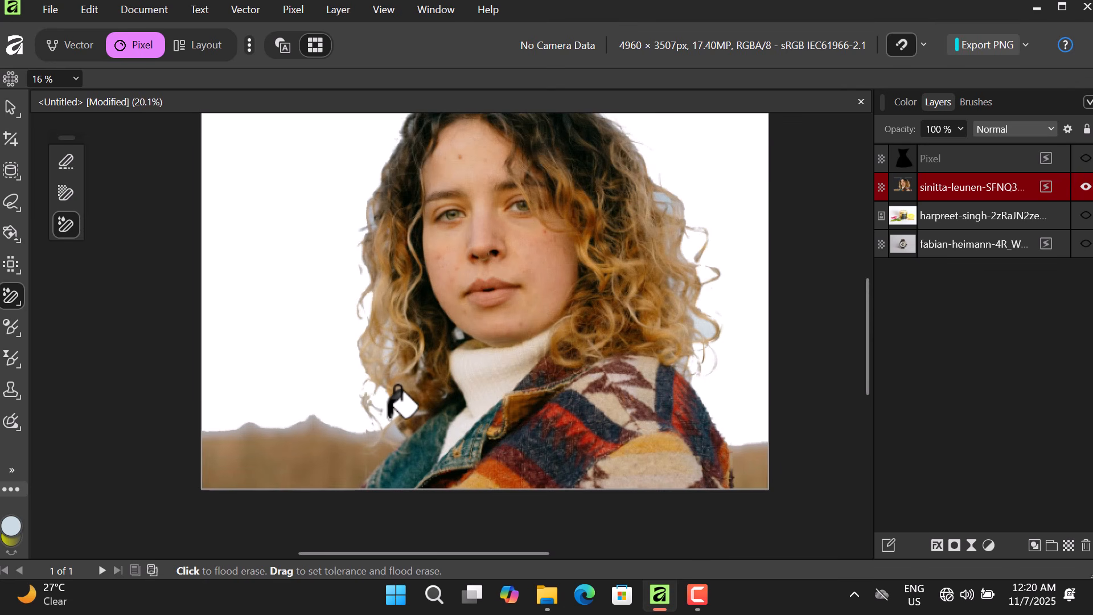
scroll(398, 399, "up", 1)
scroll(399, 399, "up", 1)
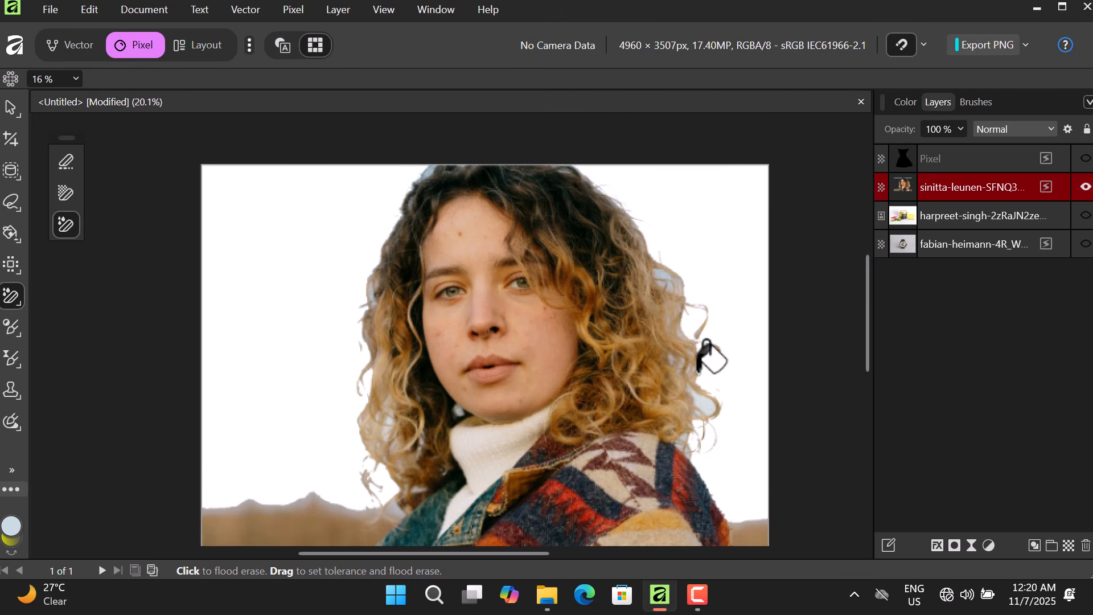
Step: Check the erased edges around the curly hair closely and undo the flood erase of the sky
key("ctrl+plus")
key("ctrl+plus")
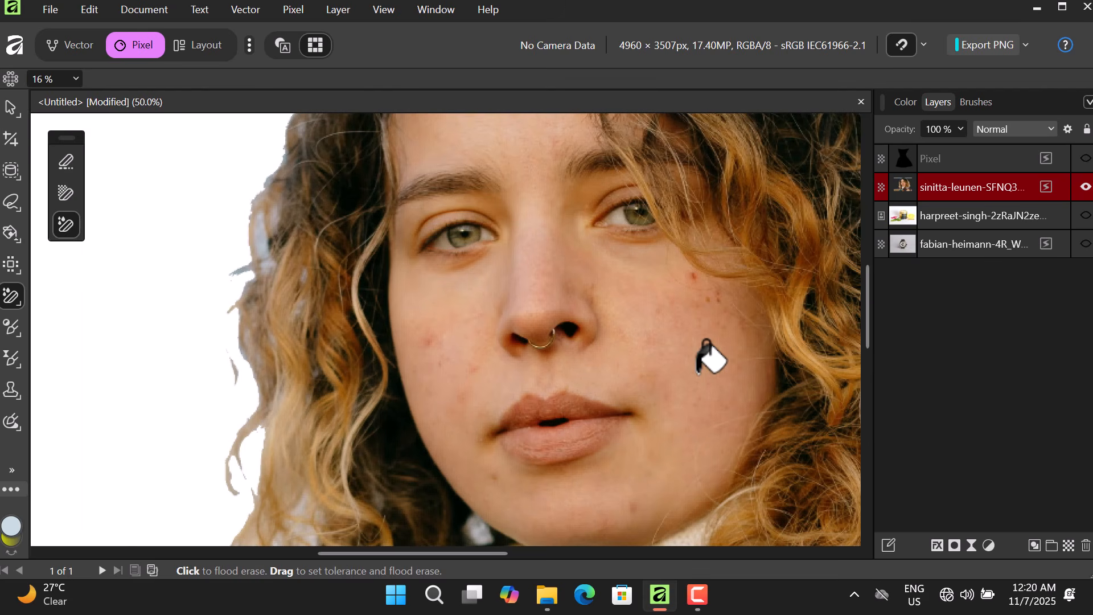
left_click_drag(684, 354, 422, 350)
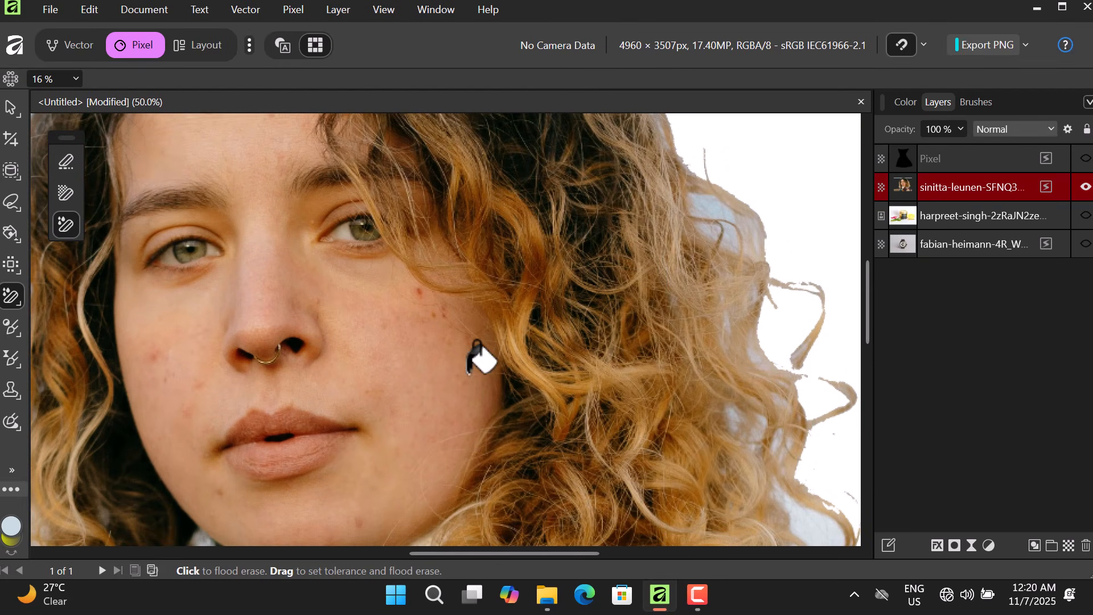
key("ctrl+z")
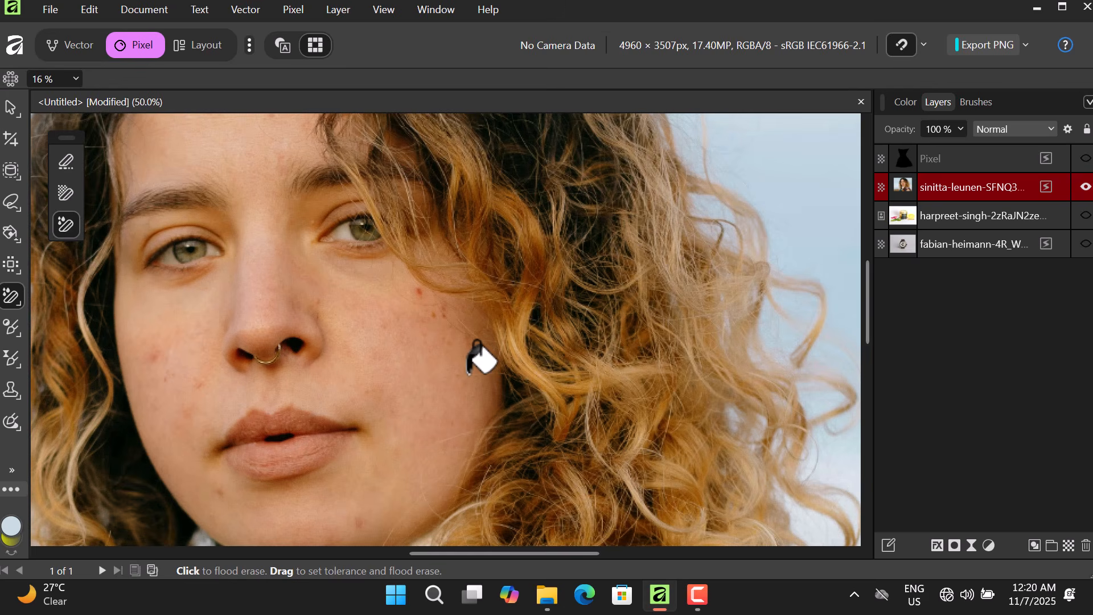
key("ctrl+0")
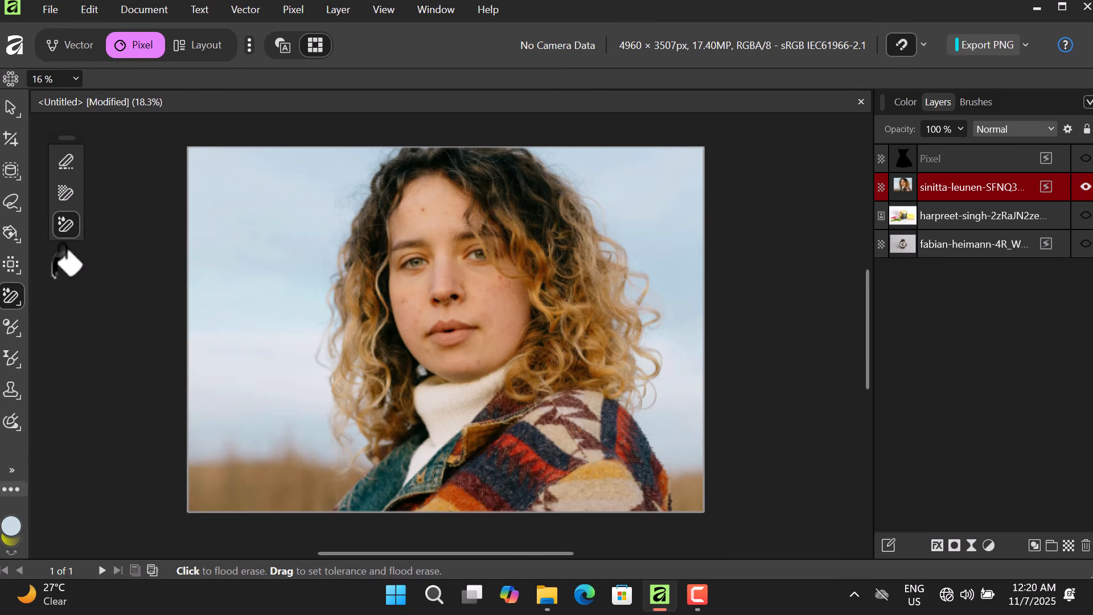
Step: Paint an Exposure adjustment over the woman's face with the Adjustment Brush Tool at 82 % flow and 0 % hardness
left_click(11, 326)
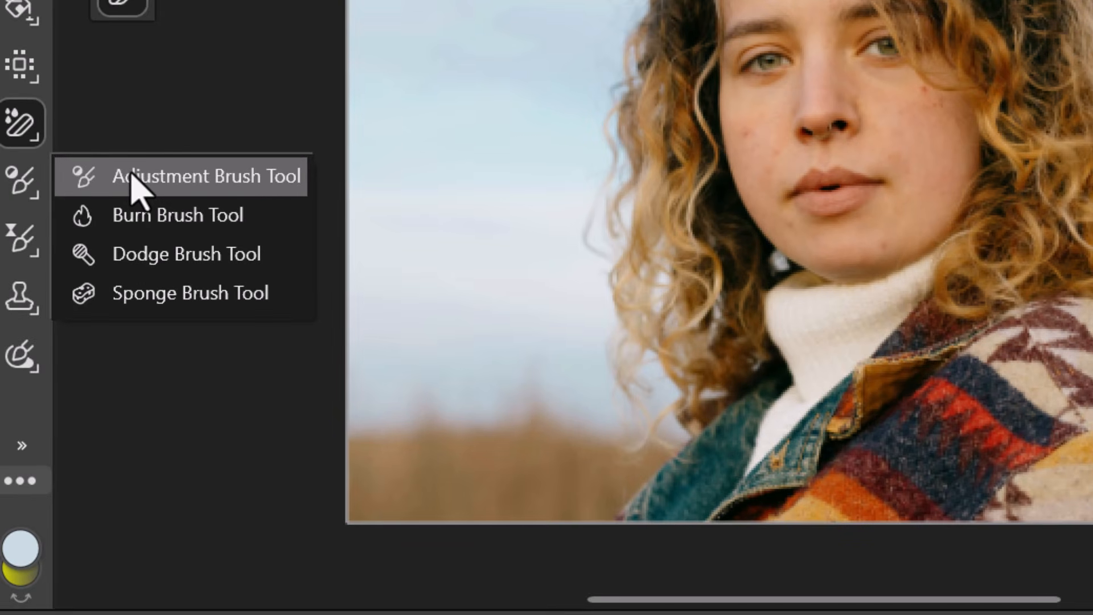
left_click(136, 179)
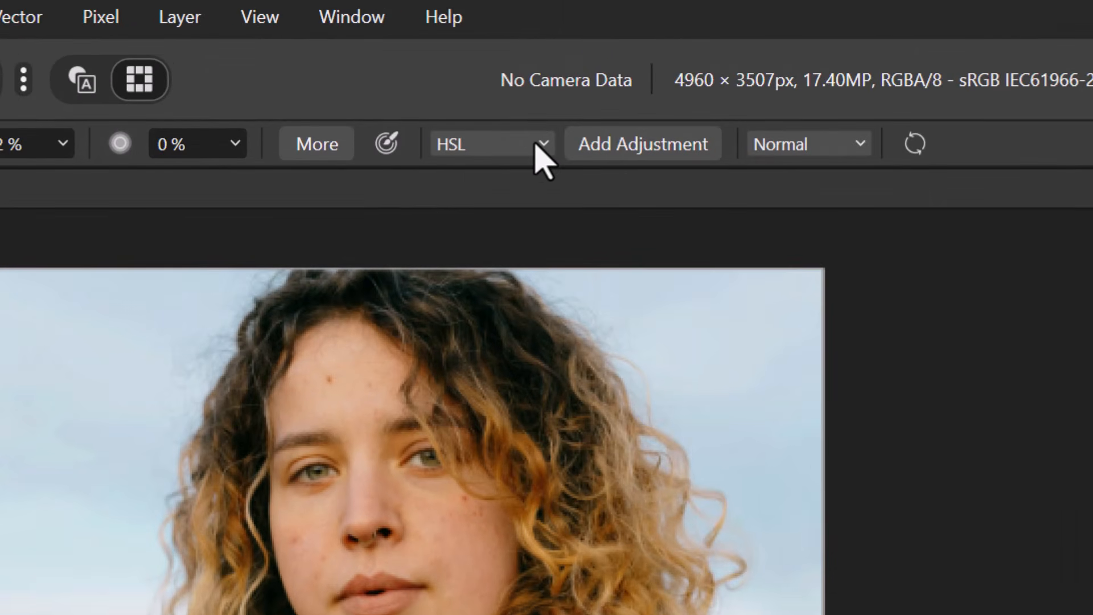
left_click(535, 144)
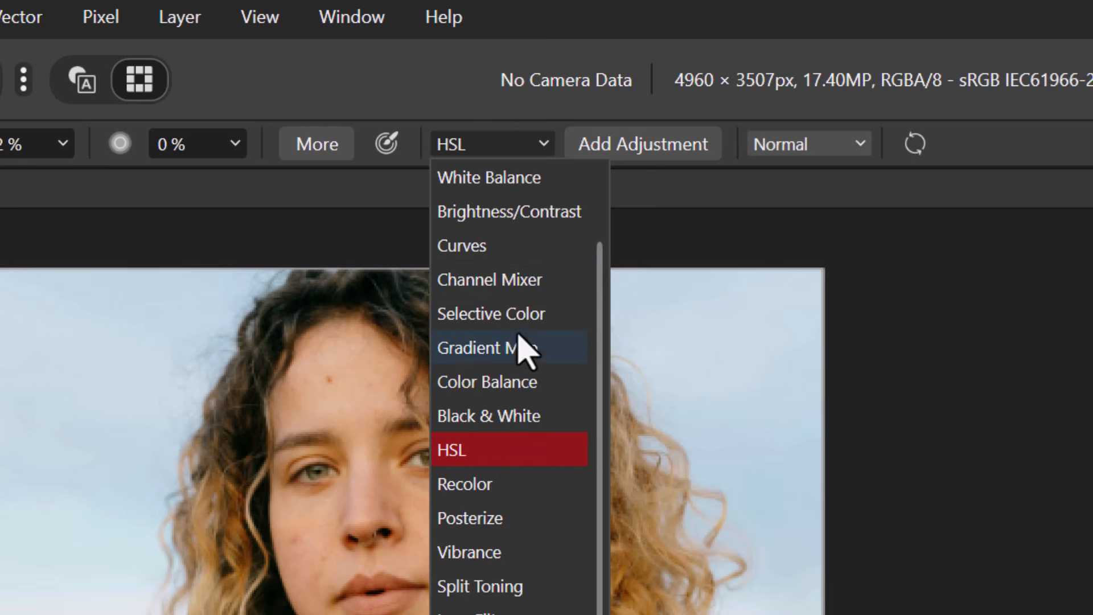
scroll(492, 221, "up", 1)
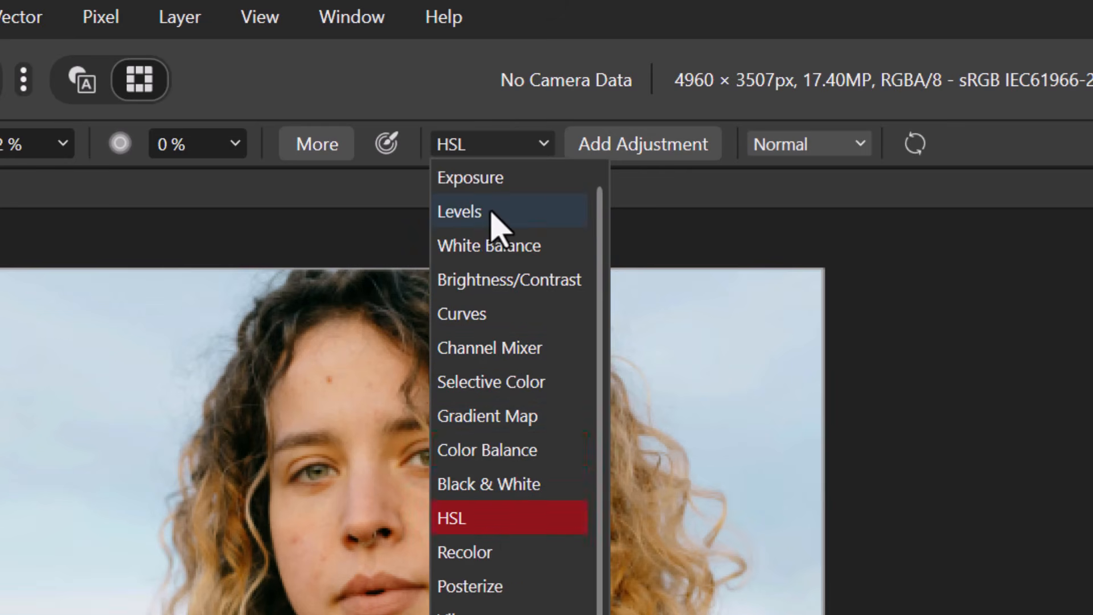
left_click(498, 184)
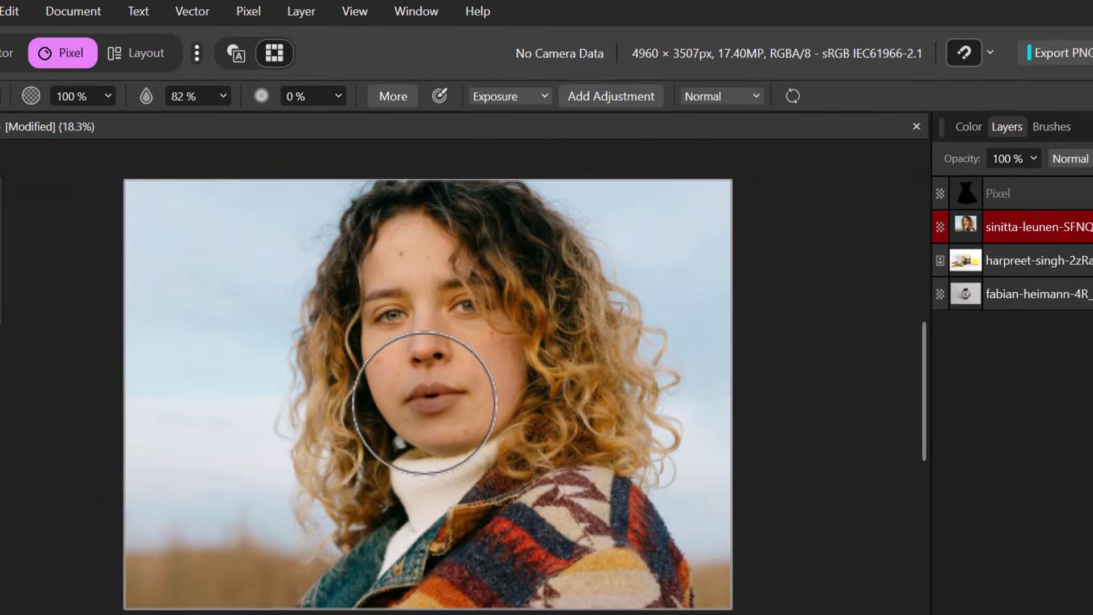
mouse_move(422, 282)
left_mouse_down()
mouse_move(414, 243)
mouse_move(391, 330)
mouse_move(406, 365)
left_mouse_up()
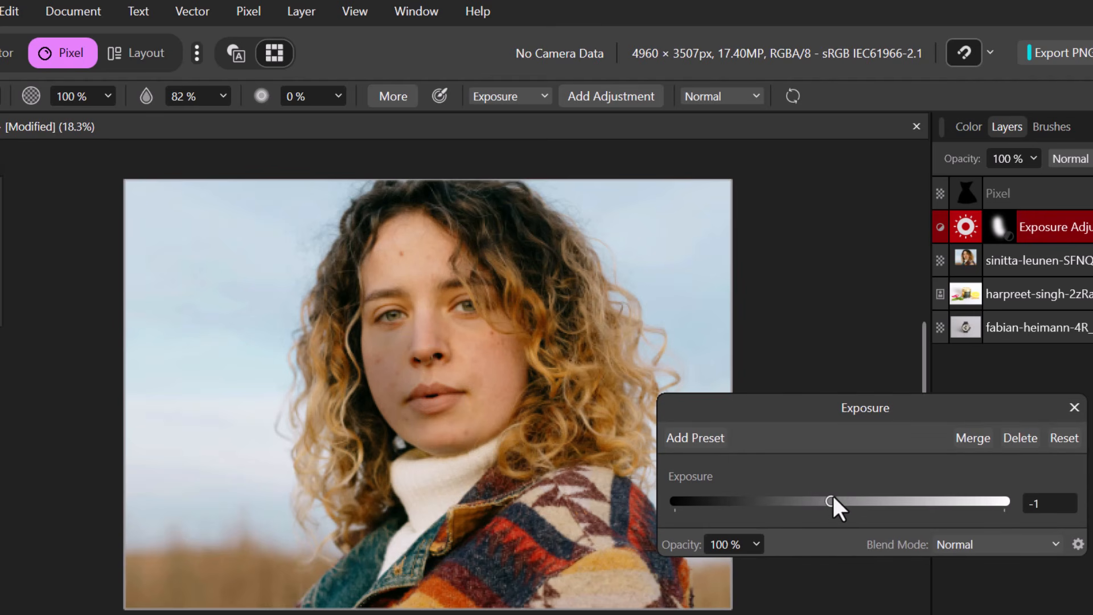
Step: Set the painted Exposure adjustment to 0 and close its settings
mouse_move(832, 501)
left_mouse_down()
mouse_move(849, 501)
mouse_move(838, 506)
left_mouse_up()
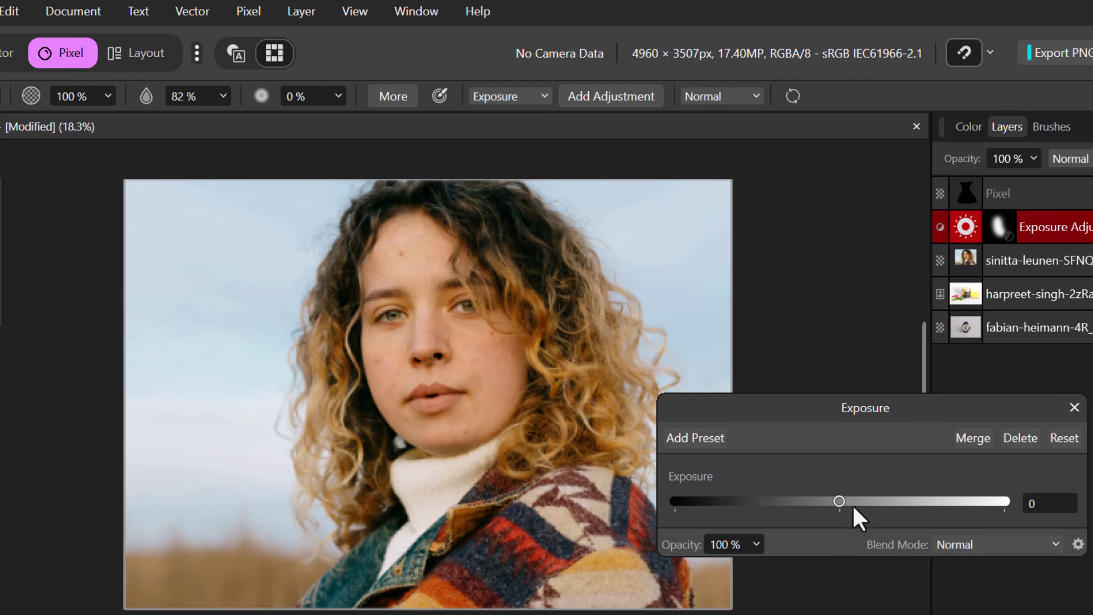
mouse_move(979, 408)
left_mouse_down()
mouse_move(853, 414)
mouse_move(843, 381)
left_mouse_up()
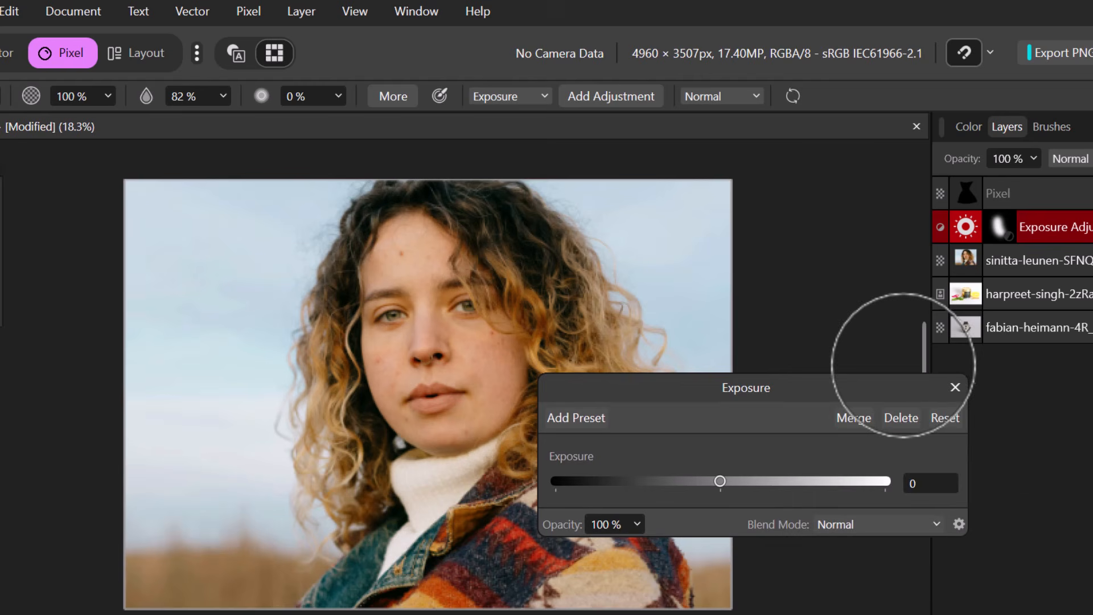
left_click(952, 380)
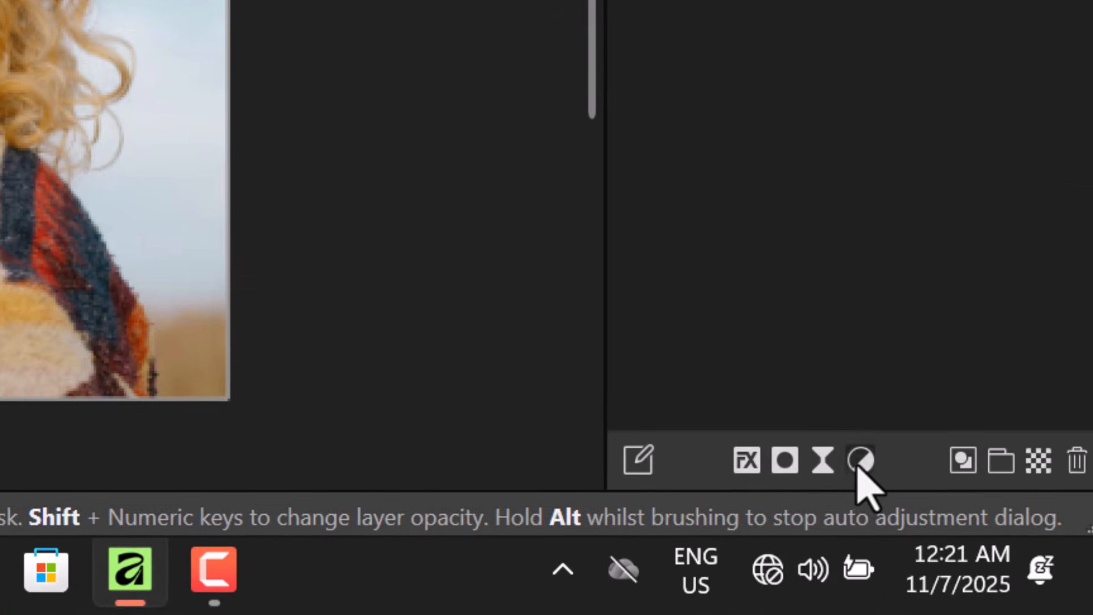
left_click(860, 459)
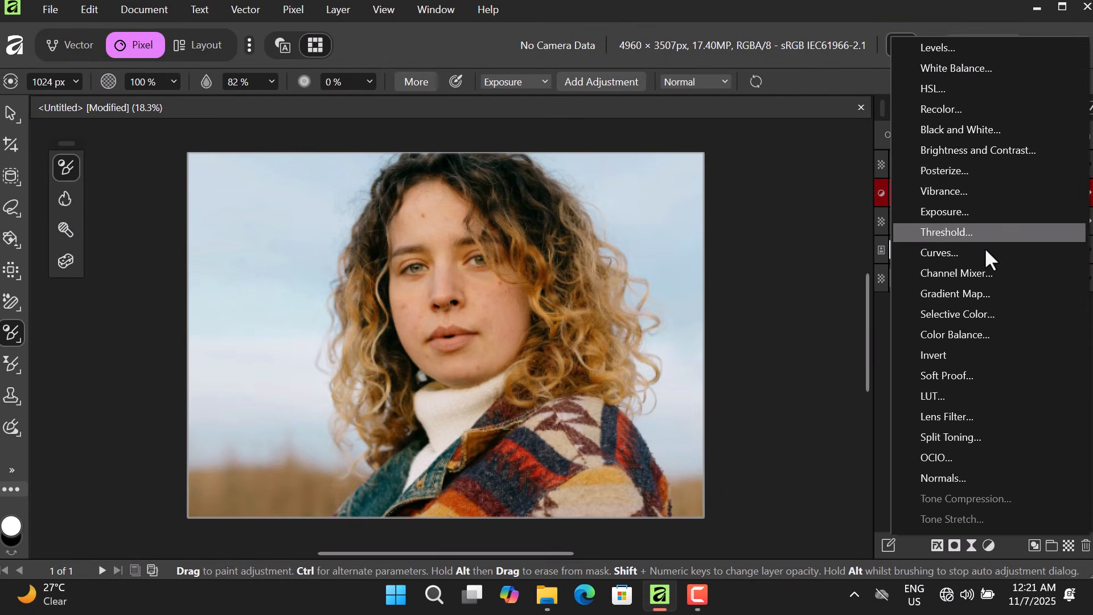
left_click(754, 217)
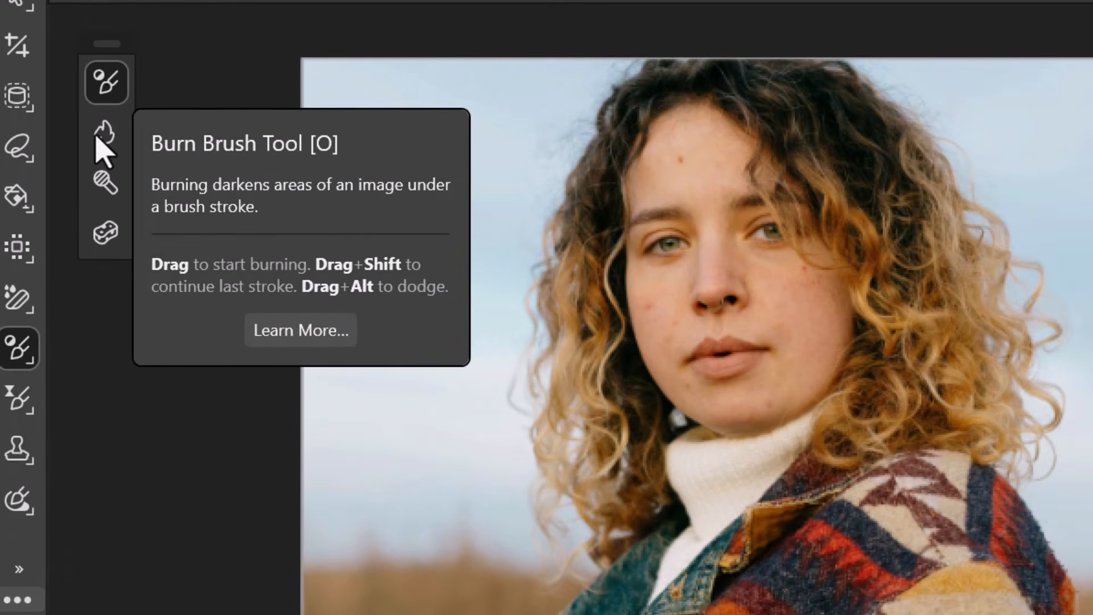
Step: Try the Burn Brush Tool on the woman's lower face and lighten the edge of her jaw with the Dodge Brush Tool
left_click(98, 138)
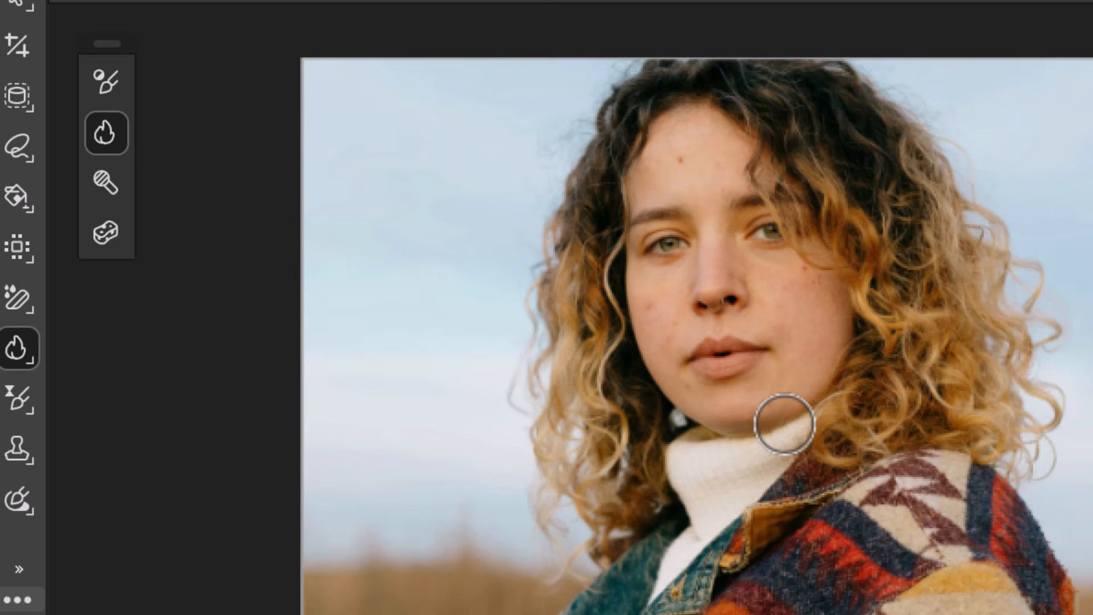
key("ctrl+plus")
key("ctrl+plus")
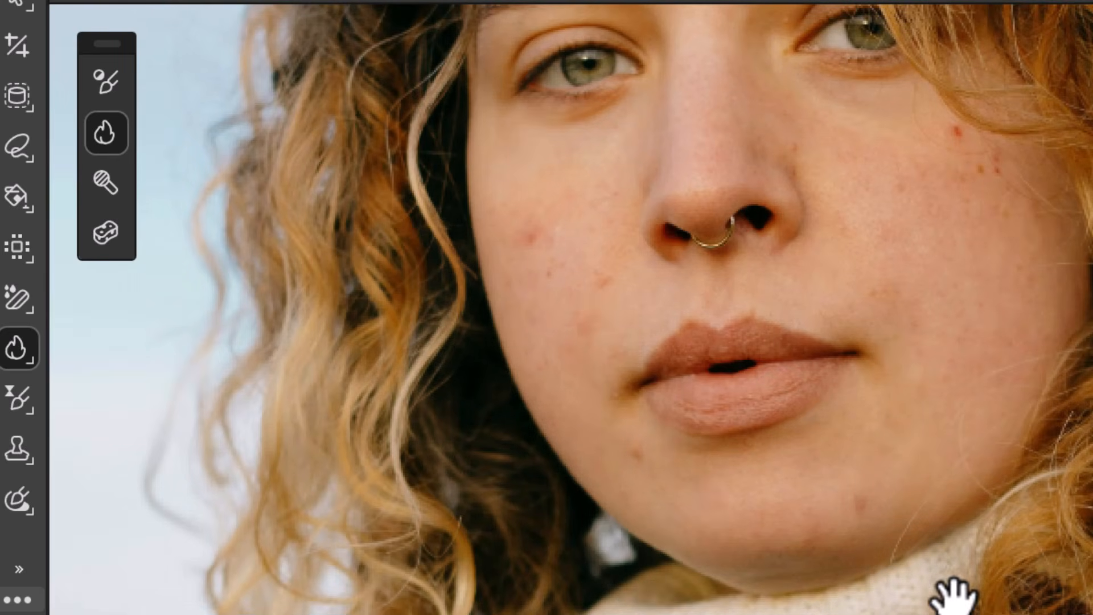
left_click_drag(952, 593, 907, 501)
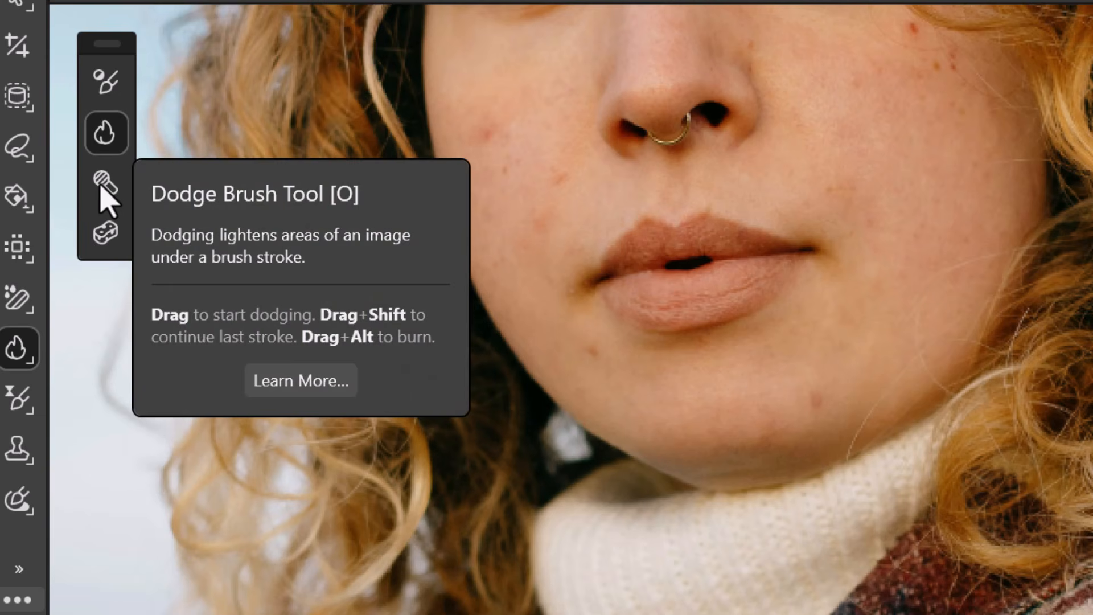
left_click(102, 184)
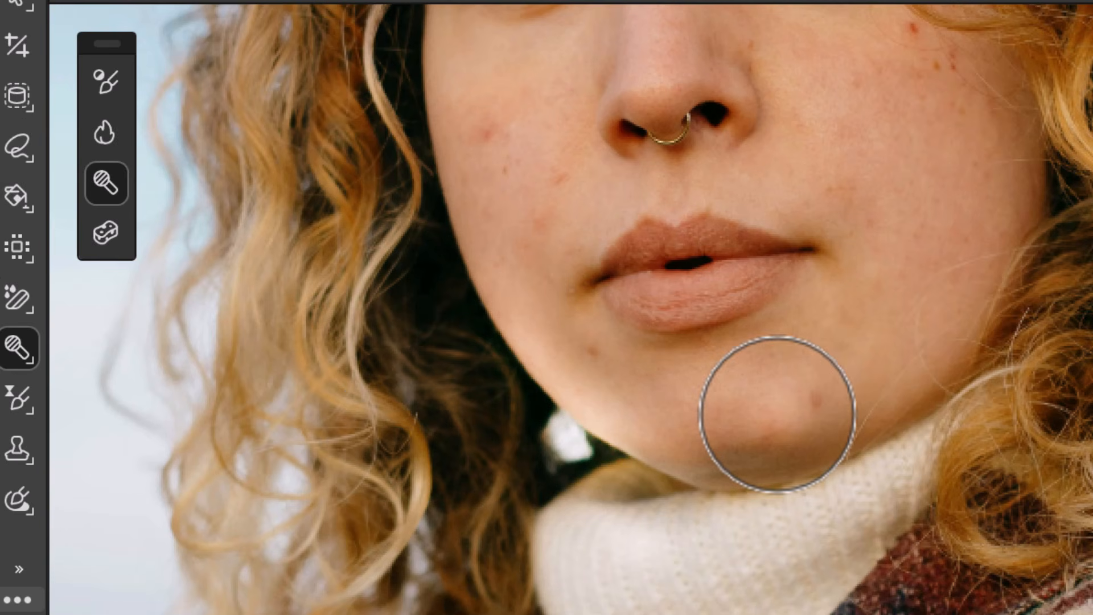
Step: Try boosting the color saturation of the woman's lips with the Sponge Brush Tool
left_click(108, 235)
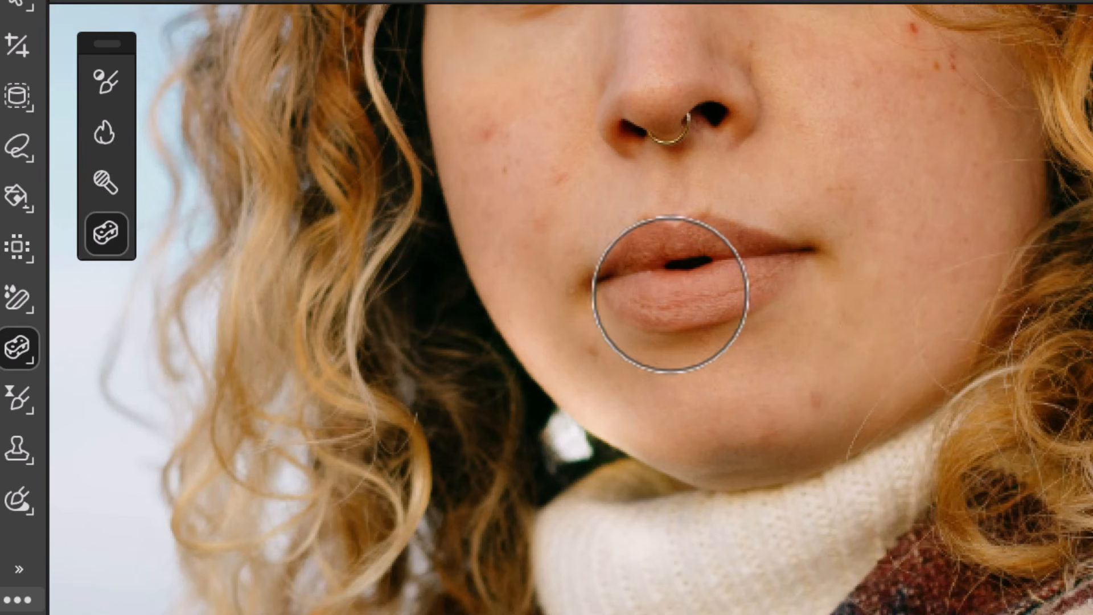
mouse_move(666, 293)
left_mouse_down()
mouse_move(738, 281)
mouse_move(642, 306)
mouse_move(682, 305)
mouse_move(772, 272)
mouse_move(633, 315)
mouse_move(735, 278)
mouse_move(652, 253)
mouse_move(709, 232)
mouse_move(632, 257)
mouse_move(736, 232)
mouse_move(635, 277)
mouse_move(659, 290)
mouse_move(777, 262)
mouse_move(647, 295)
mouse_move(815, 260)
mouse_move(779, 303)
mouse_move(646, 283)
mouse_move(693, 295)
left_mouse_up()
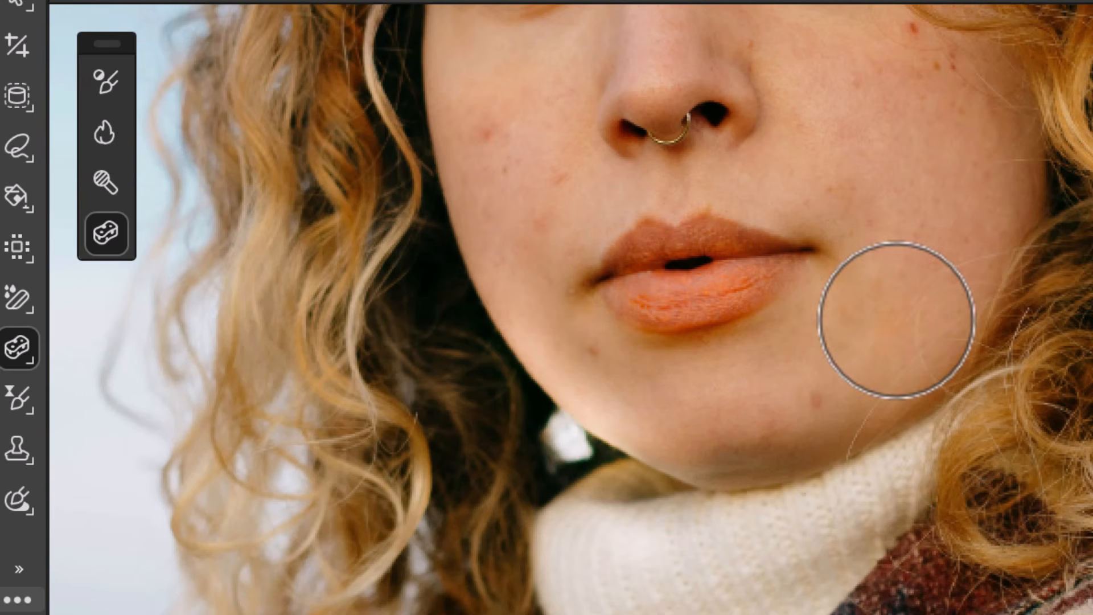
key("ctrl+minus")
key("ctrl+minus")
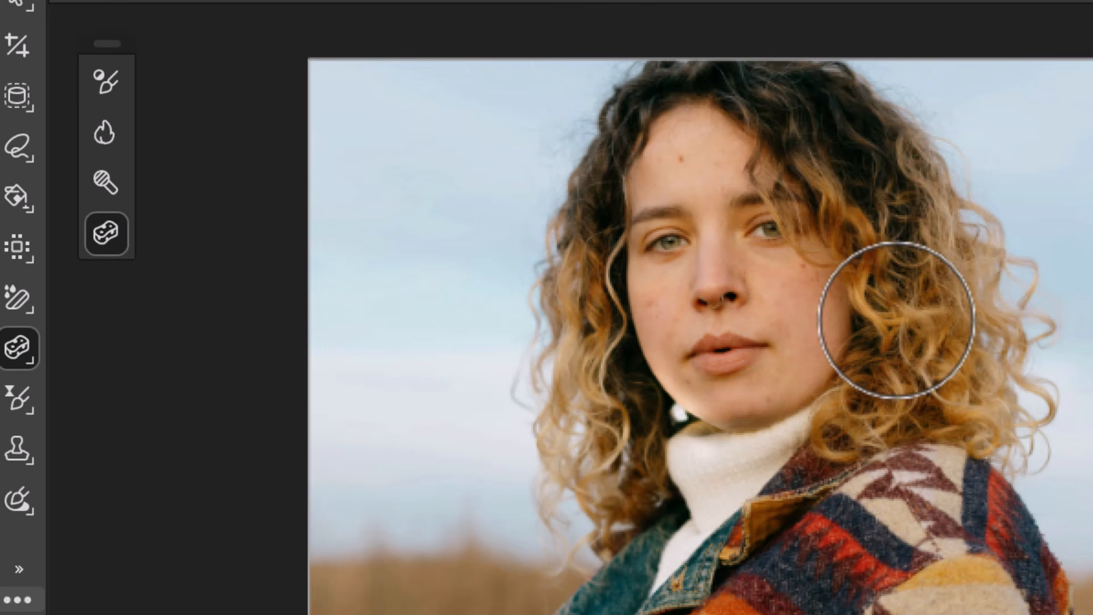
key("ctrl+plus")
key("ctrl+plus")
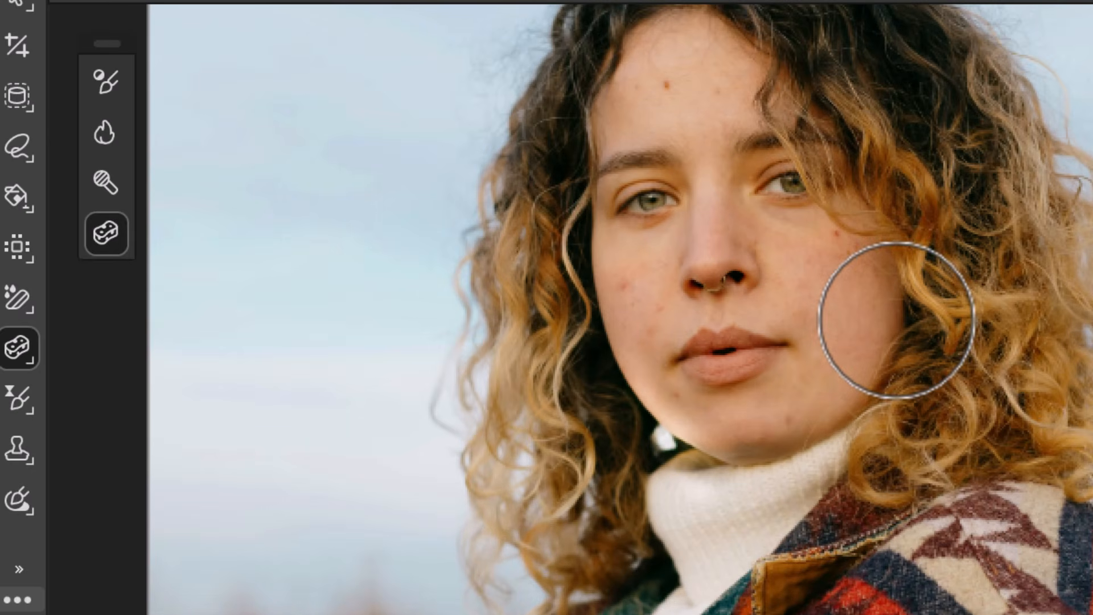
scroll(740, 359, "up", 2)
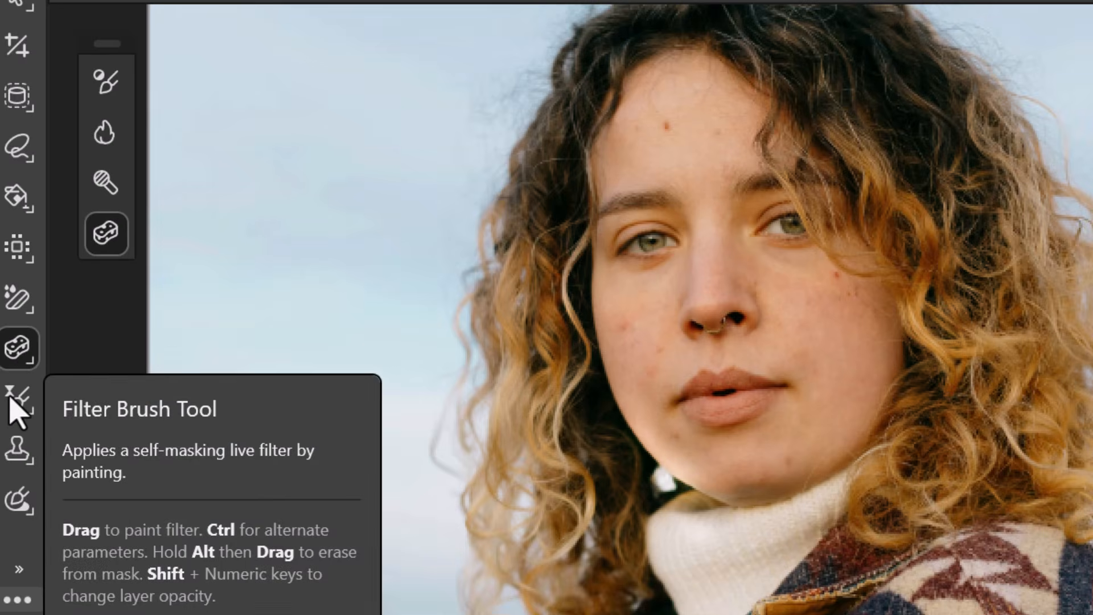
Step: Paint a Gaussian Blur live filter over one side of the woman's face with the Filter Brush Tool at 0 % hardness
left_click(18, 409)
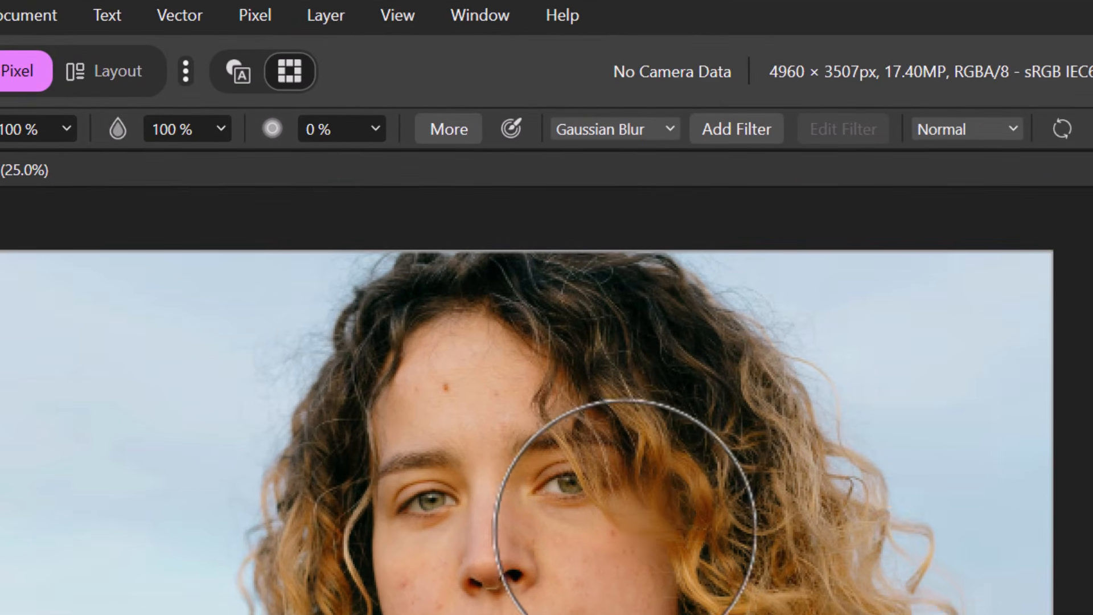
left_click(671, 137)
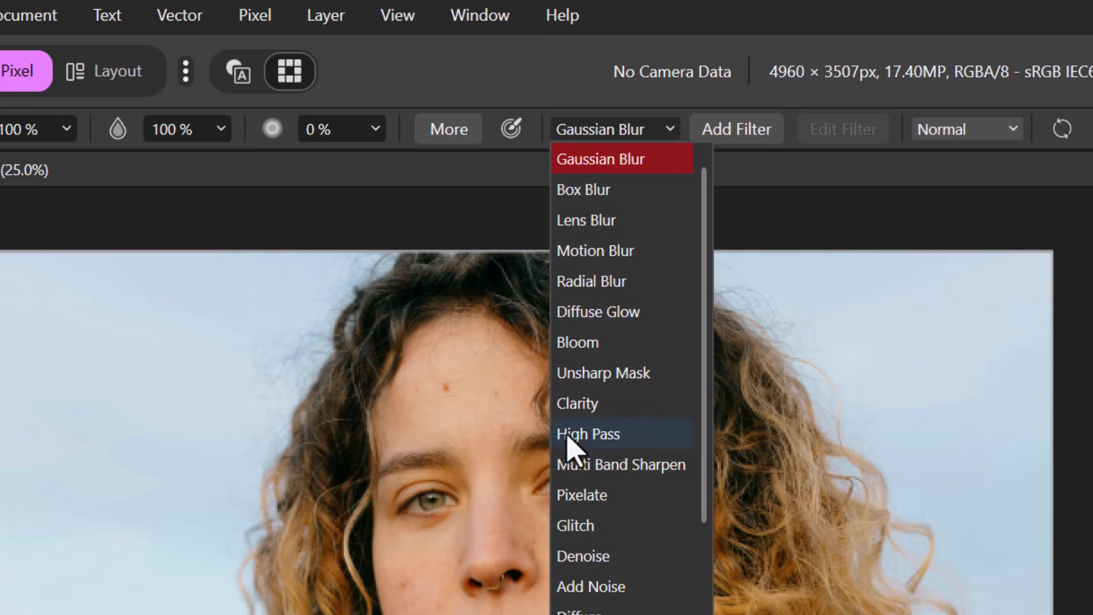
left_click(664, 132)
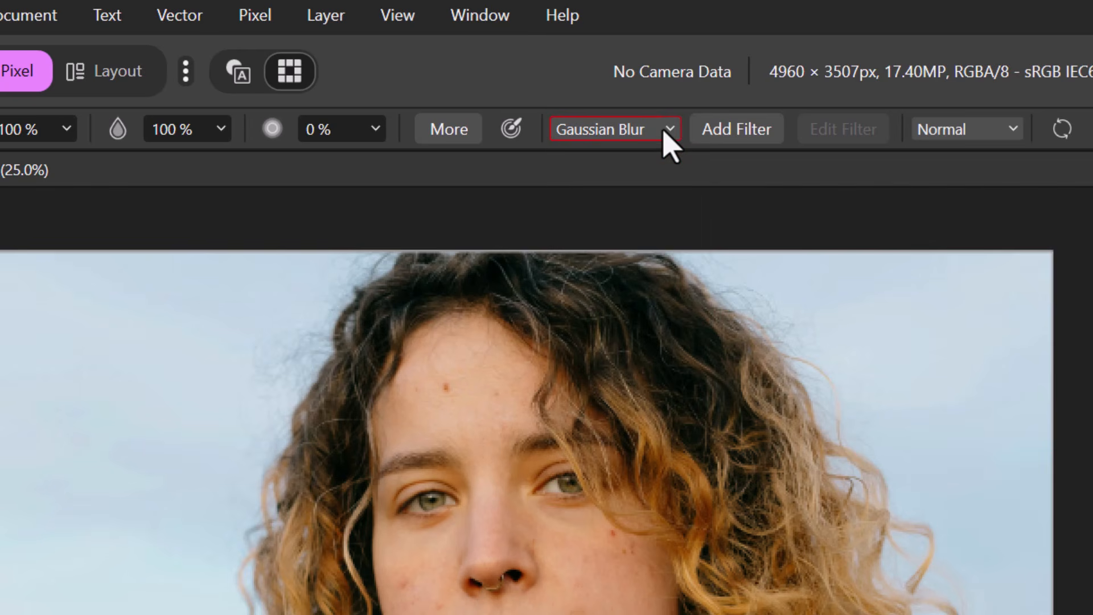
scroll(640, 476, "down", 1)
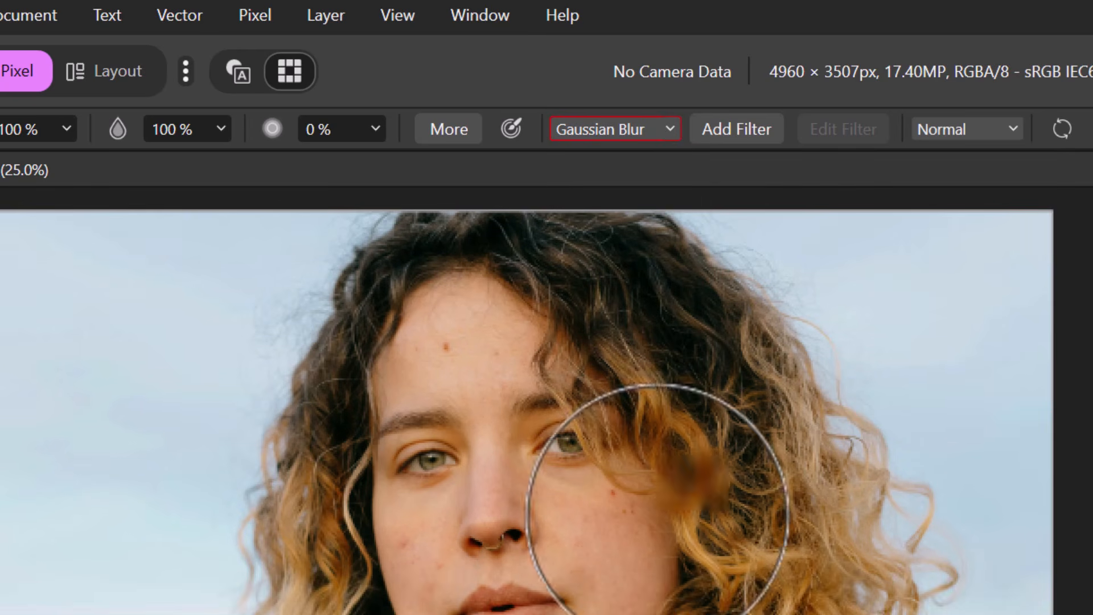
mouse_move(403, 463)
left_mouse_down()
mouse_move(410, 446)
mouse_move(433, 472)
left_mouse_up()
key("ctrl+z")
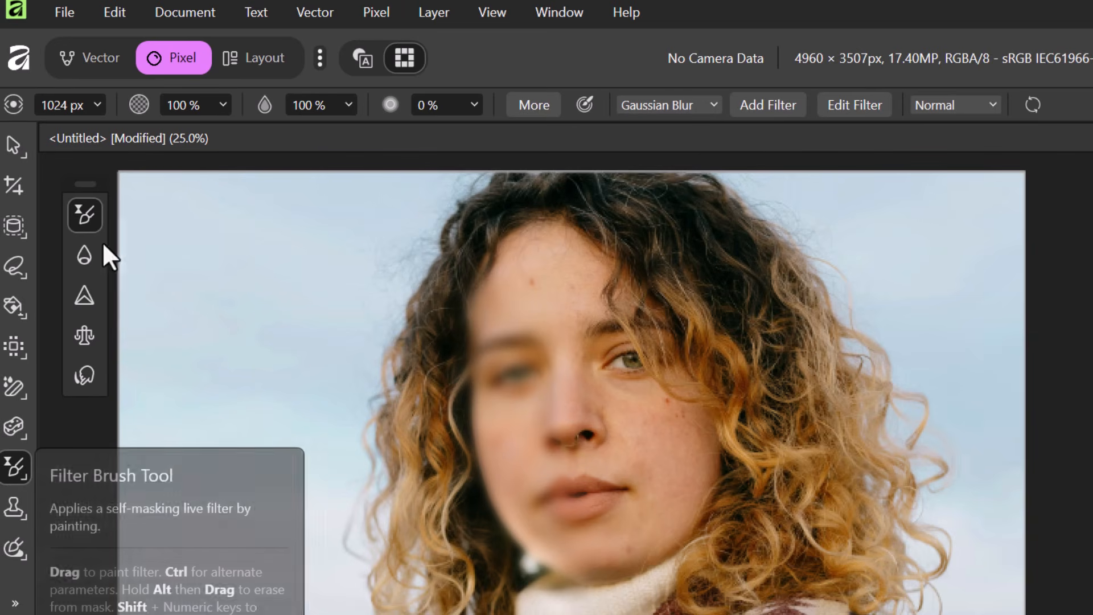
Step: Try the Blur Brush Tool on the face and undo the painted Gaussian Blur filter
left_click(85, 253)
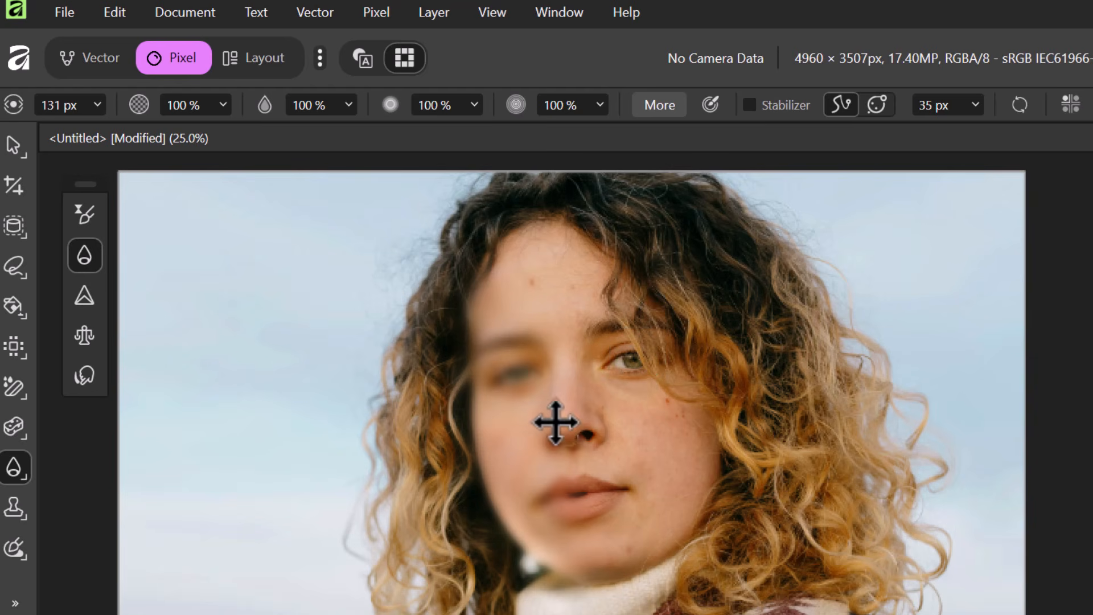
key("v")
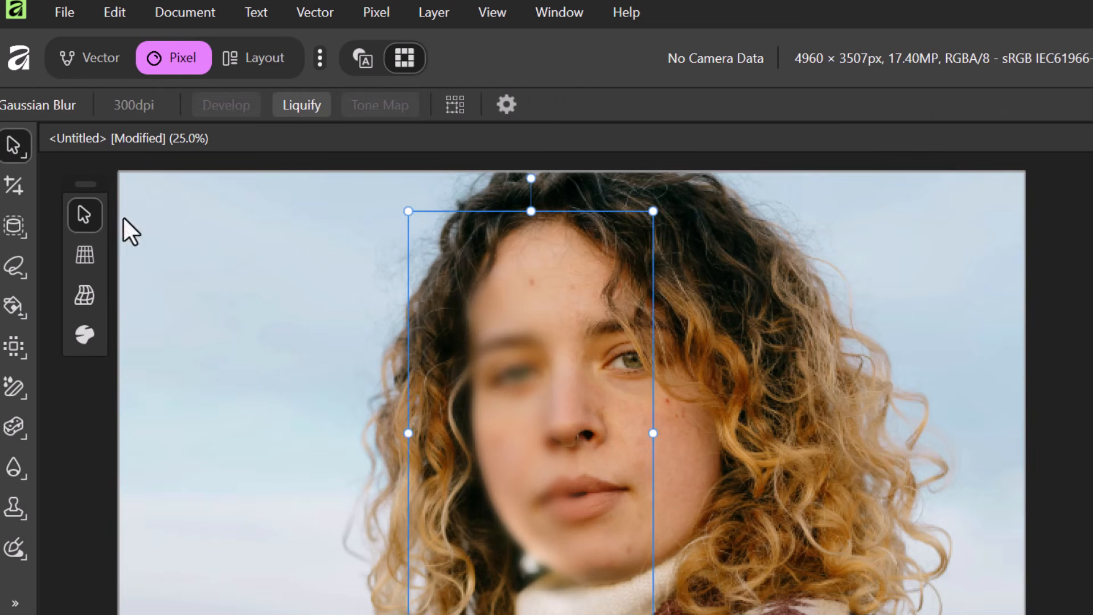
key("ctrl+z")
key("ctrl+z")
key("ctrl+z")
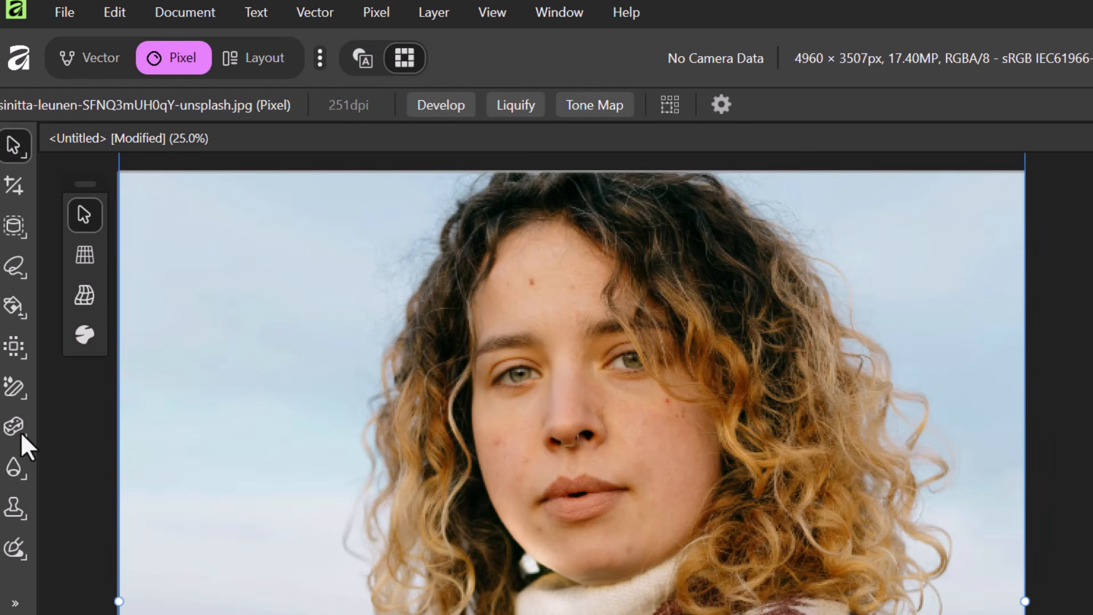
Step: Try the Sharpen Brush Tool in Clarity mode around the woman's eye and switch to the Median Brush Tool on her face
left_click(15, 467)
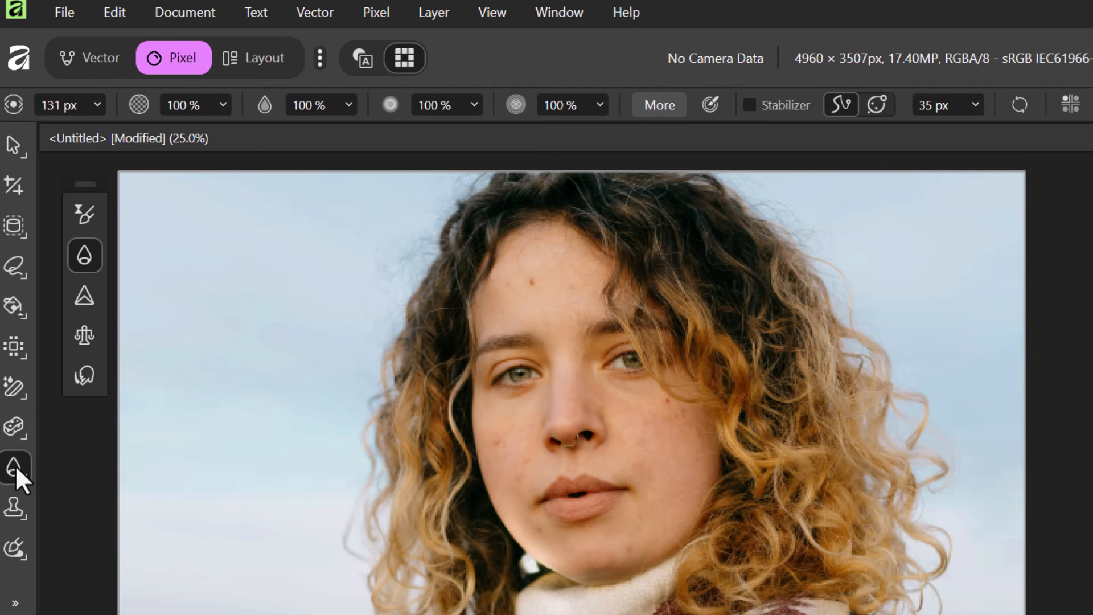
left_click(86, 300)
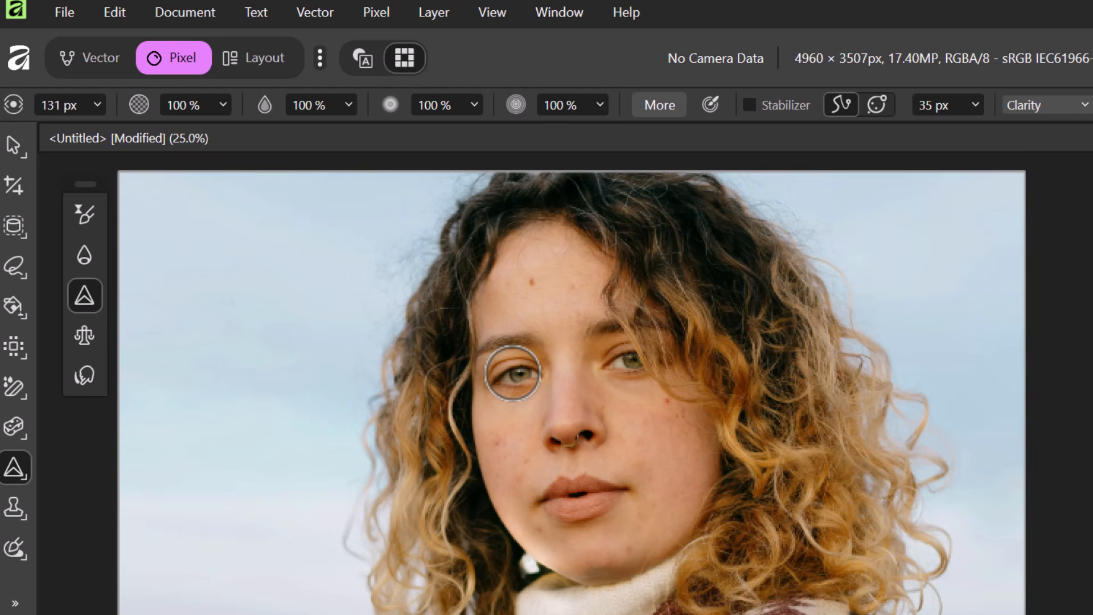
key("ctrl+plus")
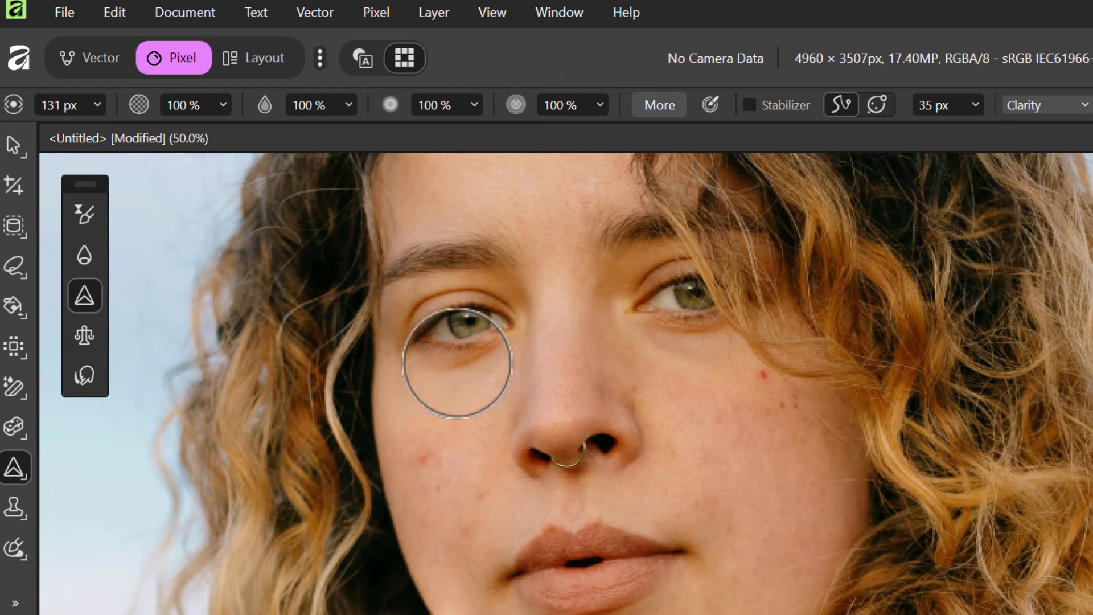
left_click(86, 340)
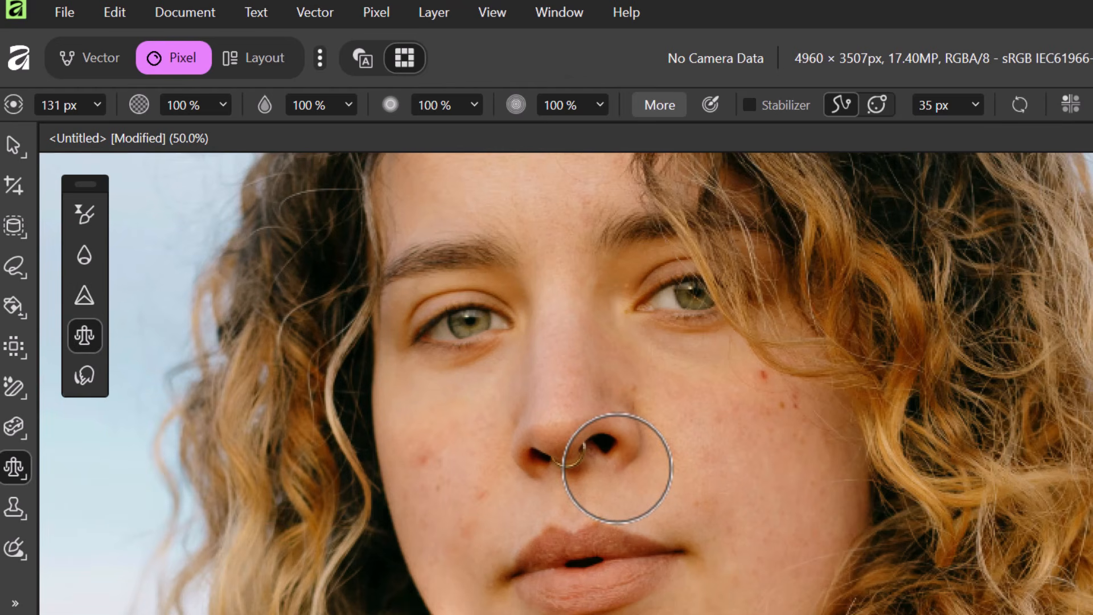
Step: Smudge the loose hair strands beside the woman's face down to her collar with the Smudge Brush Tool at 74 % strength
left_click(91, 371)
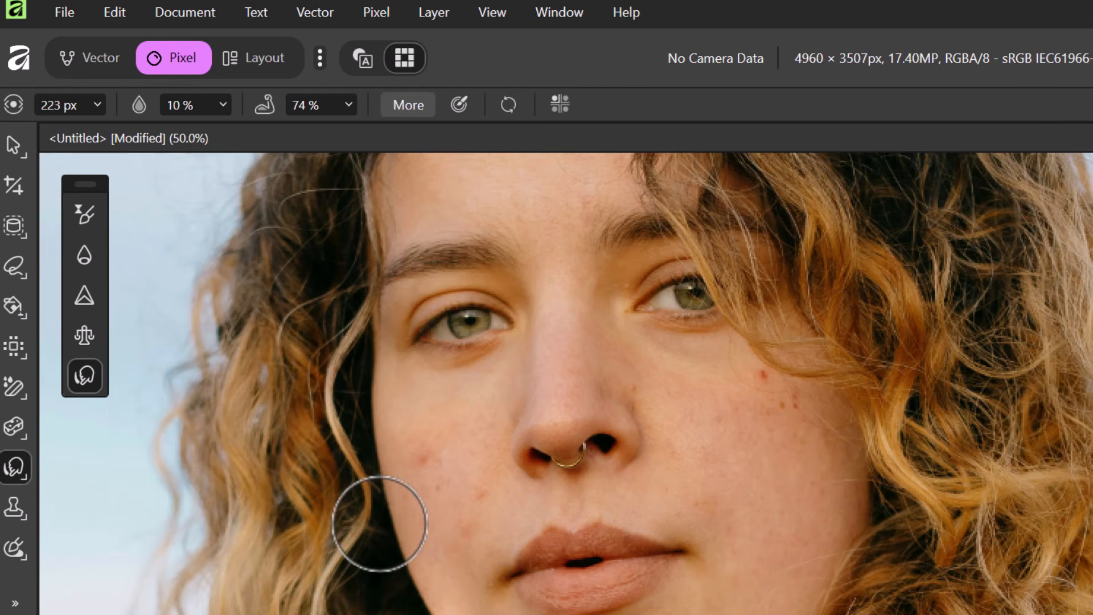
left_click_drag(405, 531, 422, 451)
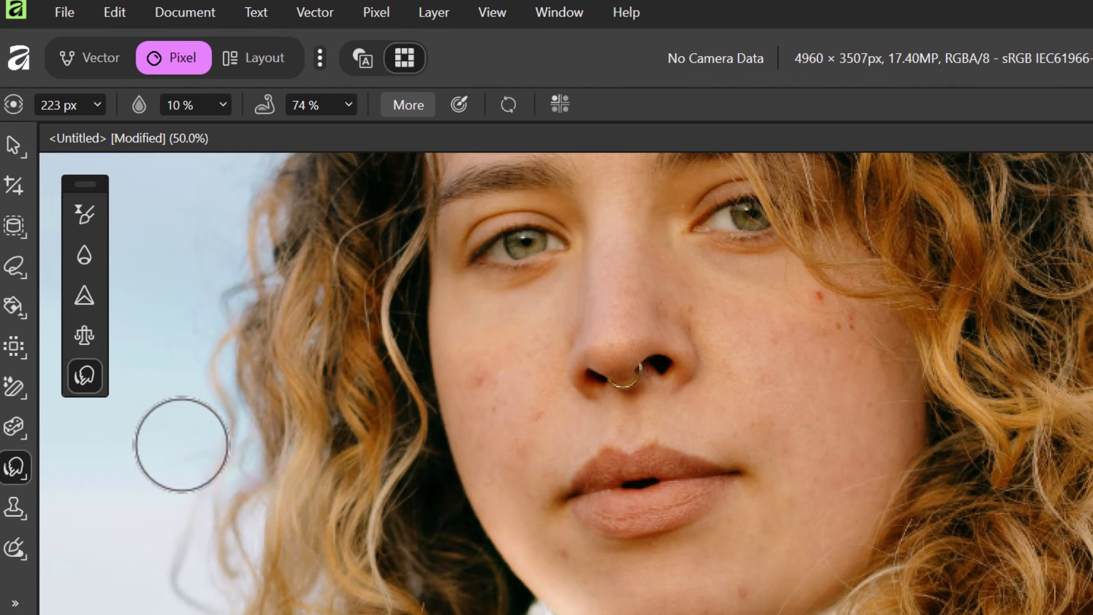
scroll(262, 508, "down", 5)
scroll(259, 467, "up", 1)
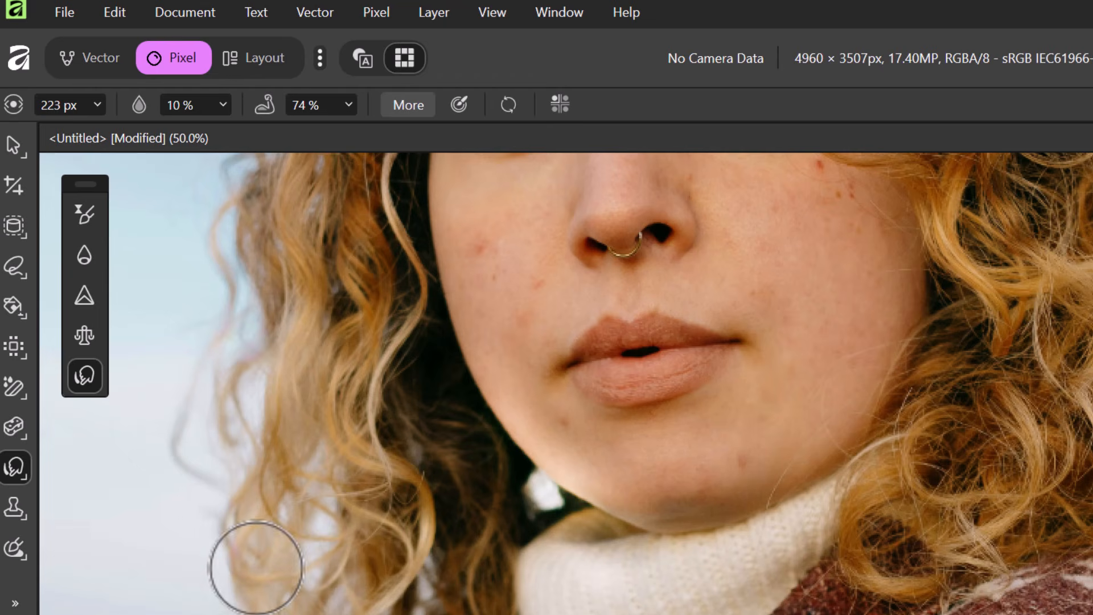
scroll(358, 537, "down", 5)
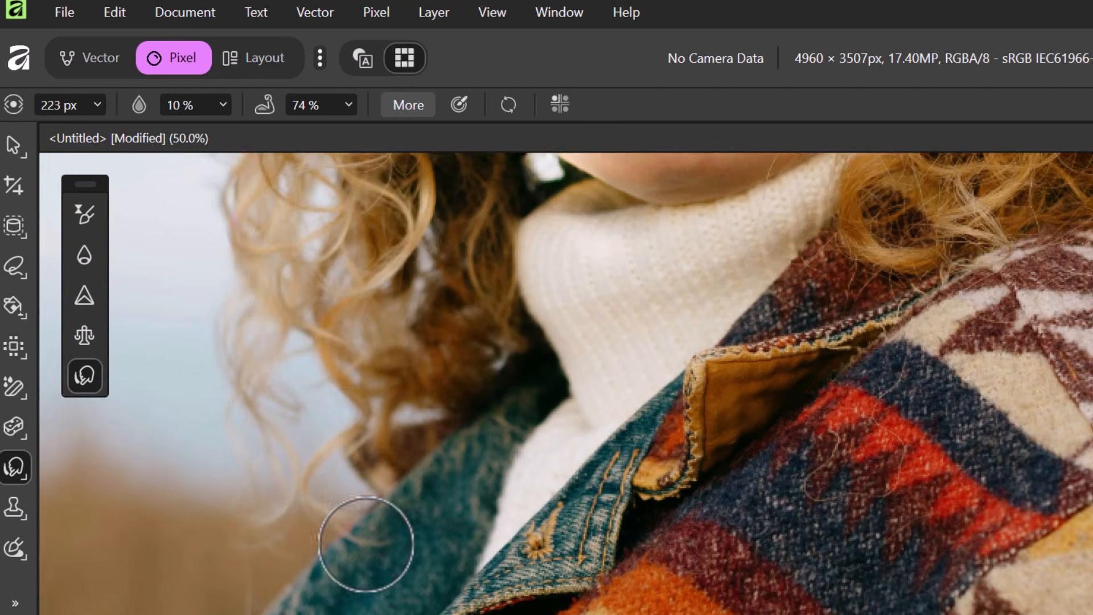
scroll(366, 544, "down", 4)
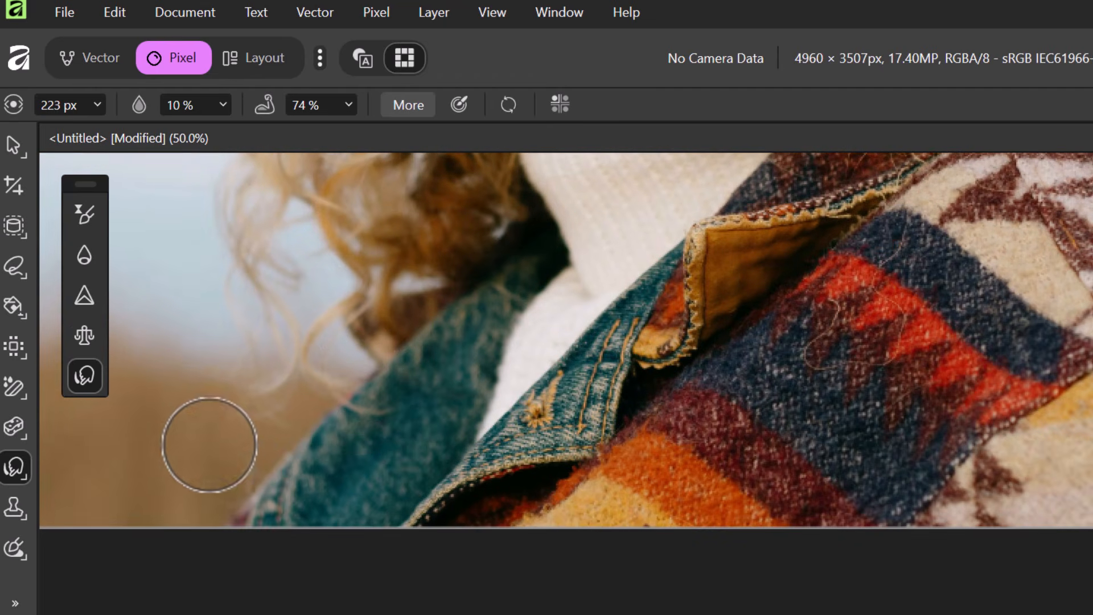
scroll(295, 364, "up", 2)
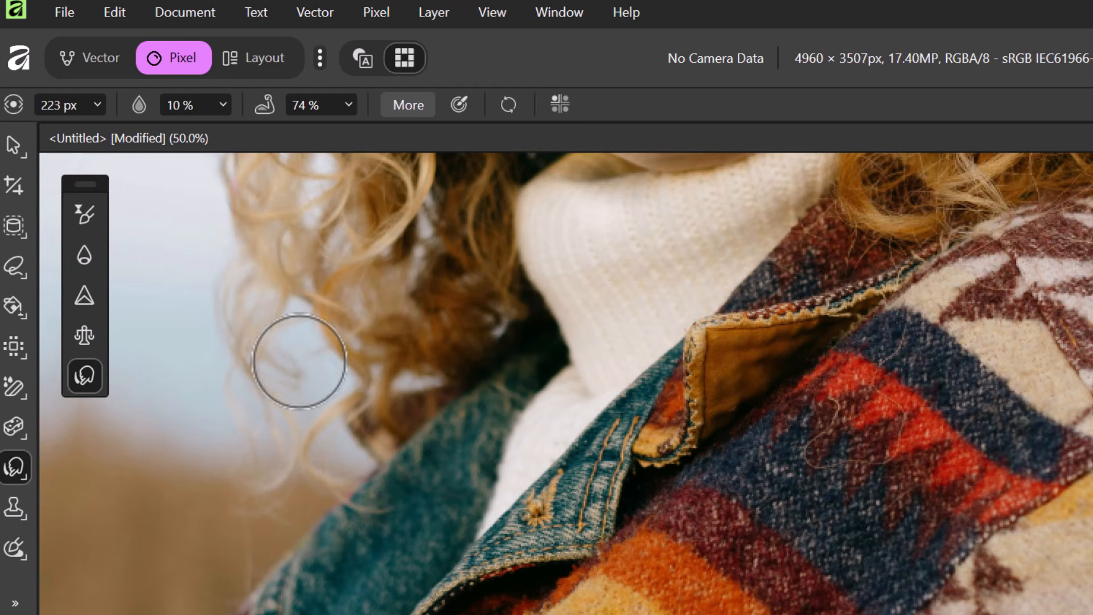
Step: Smudge the stray hair strands beside the woman's face with the Smudge Brush Tool at 90 % strength
left_click(348, 104)
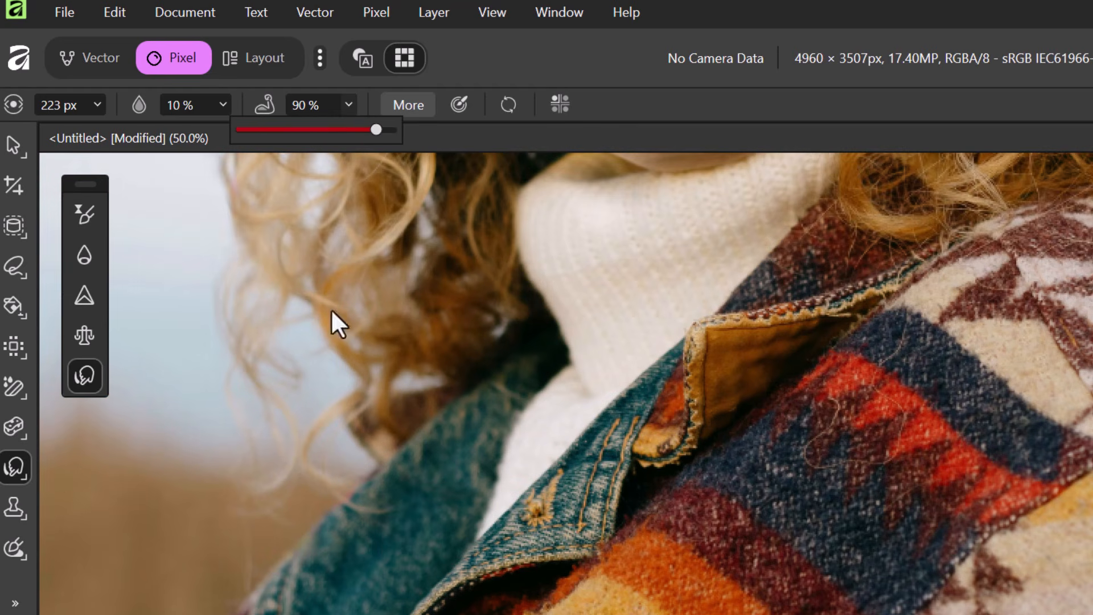
scroll(362, 373, "up", 5)
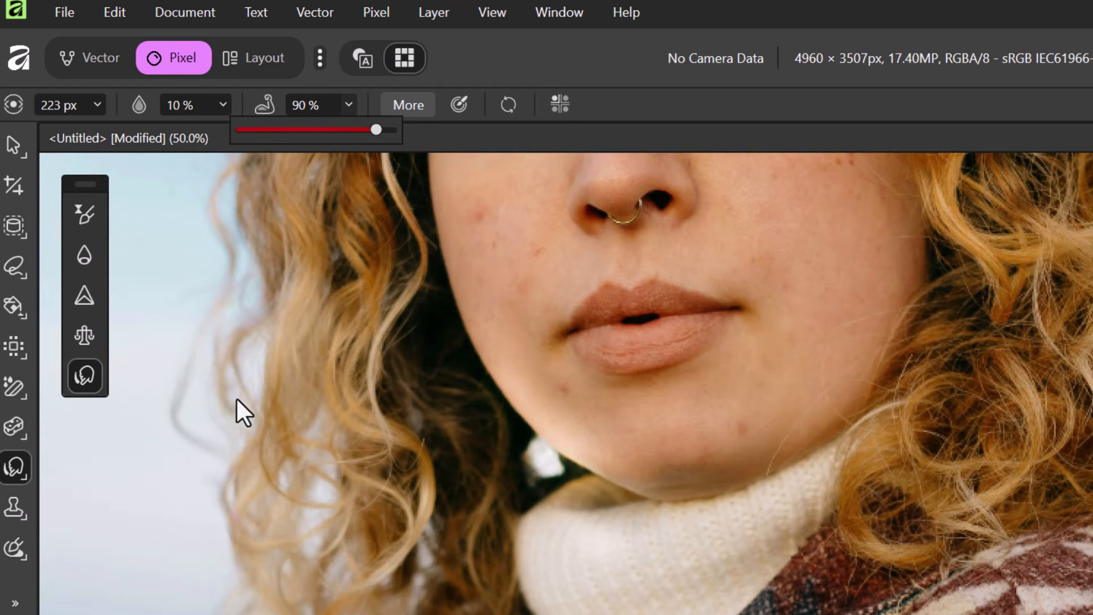
left_click(207, 399)
mouse_move(162, 413)
left_mouse_down()
mouse_move(205, 417)
mouse_move(164, 384)
mouse_move(202, 387)
mouse_move(192, 348)
mouse_move(228, 354)
mouse_move(207, 315)
mouse_move(255, 320)
mouse_move(249, 299)
left_mouse_up()
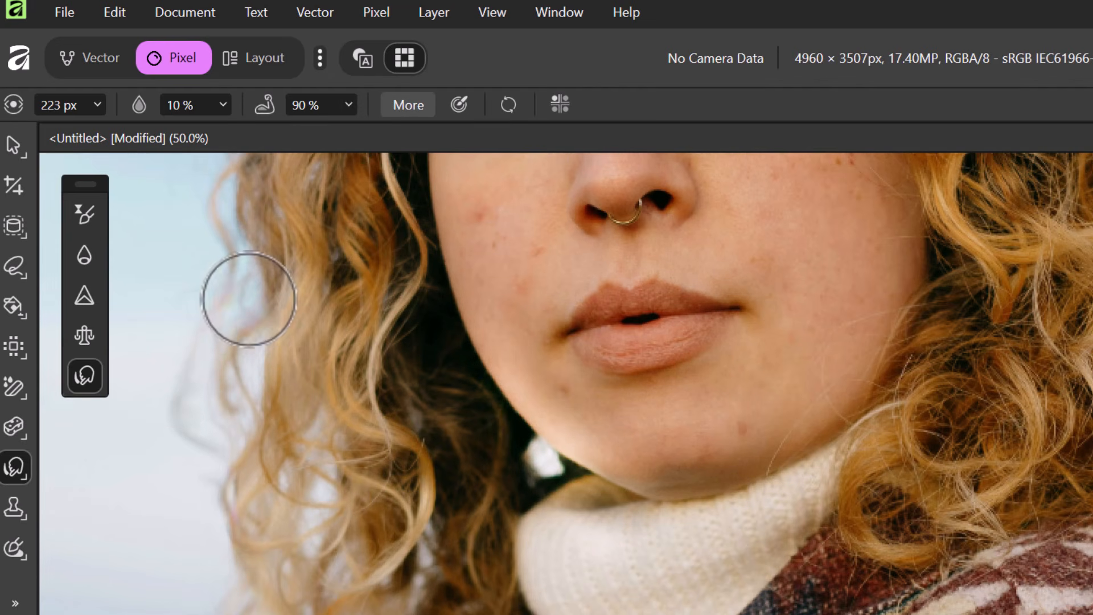
scroll(247, 312, "up", 4)
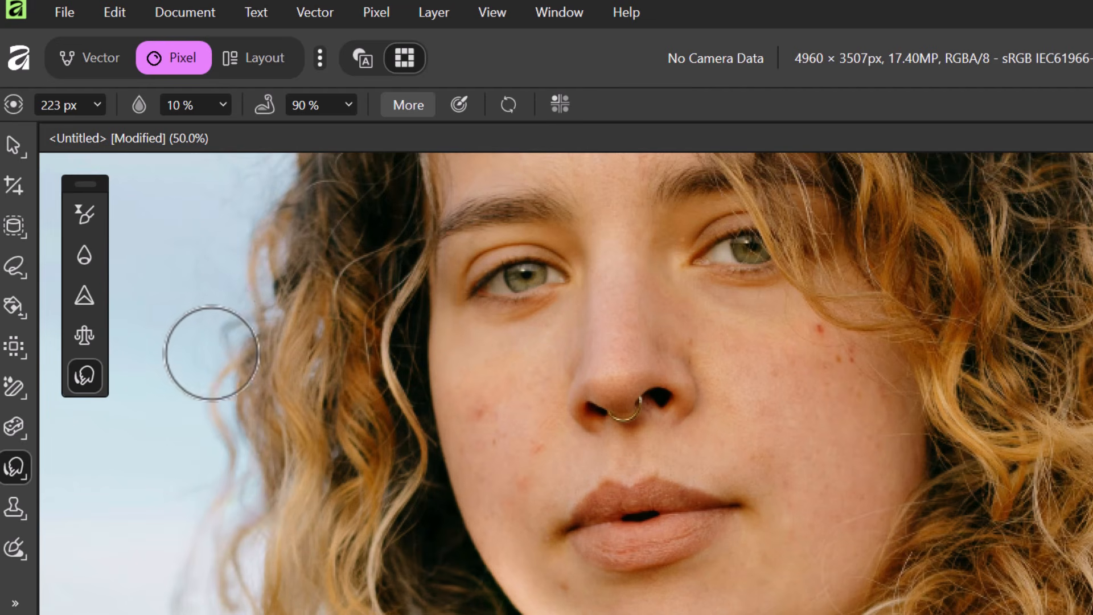
scroll(276, 324, "up", 3)
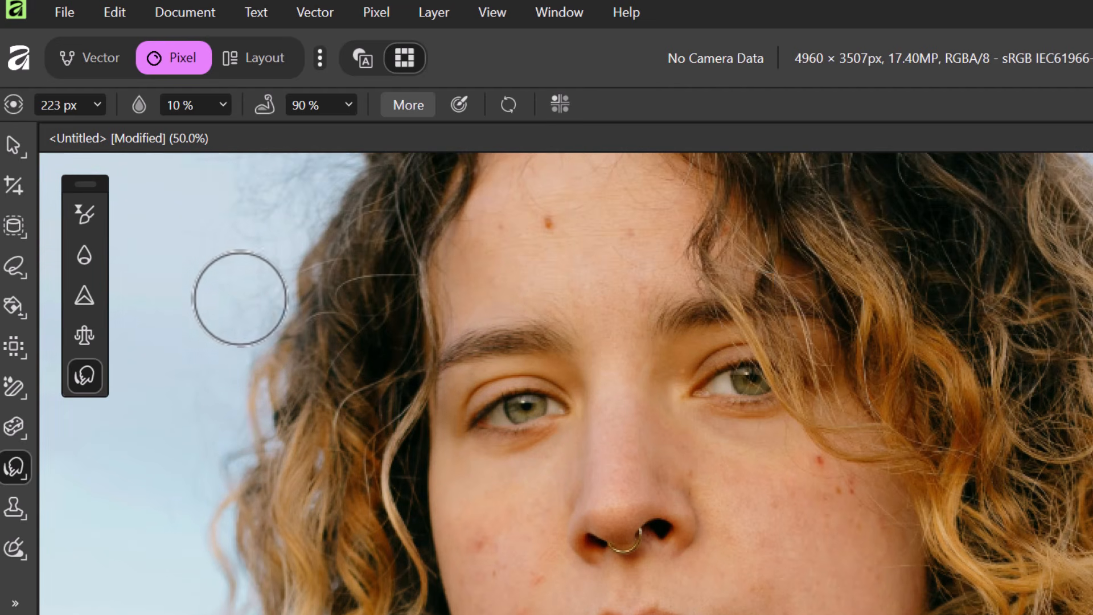
scroll(240, 298, "up", 3)
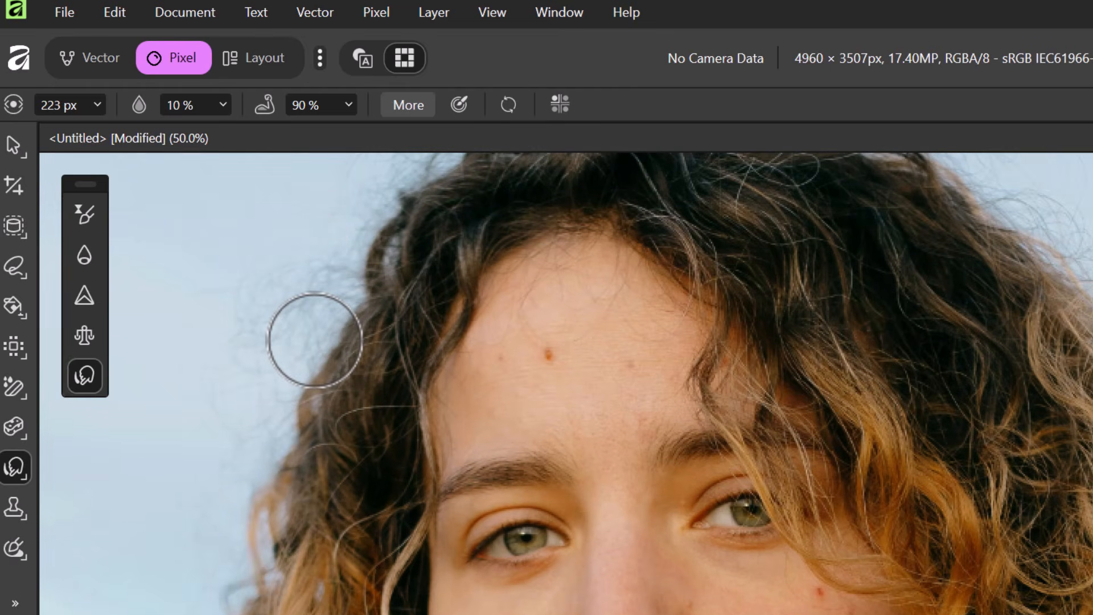
scroll(364, 356, "down", 3)
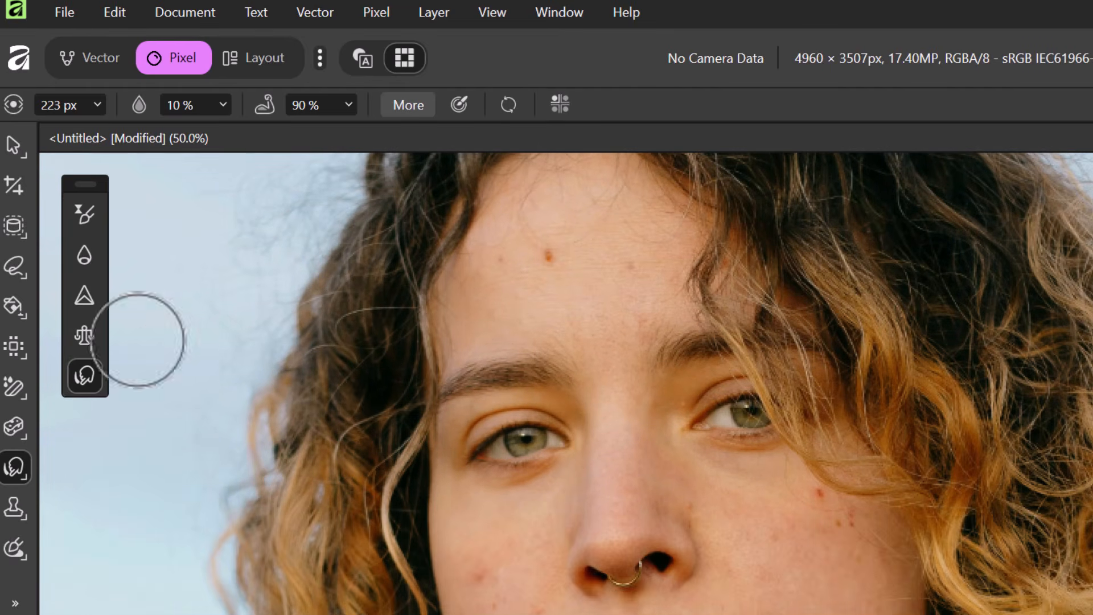
Step: Activate the Clone Brush Tool, show the watch photo instead of the portrait, and select its layer with the dial as clone source
left_click(15, 509)
left_click(76, 507)
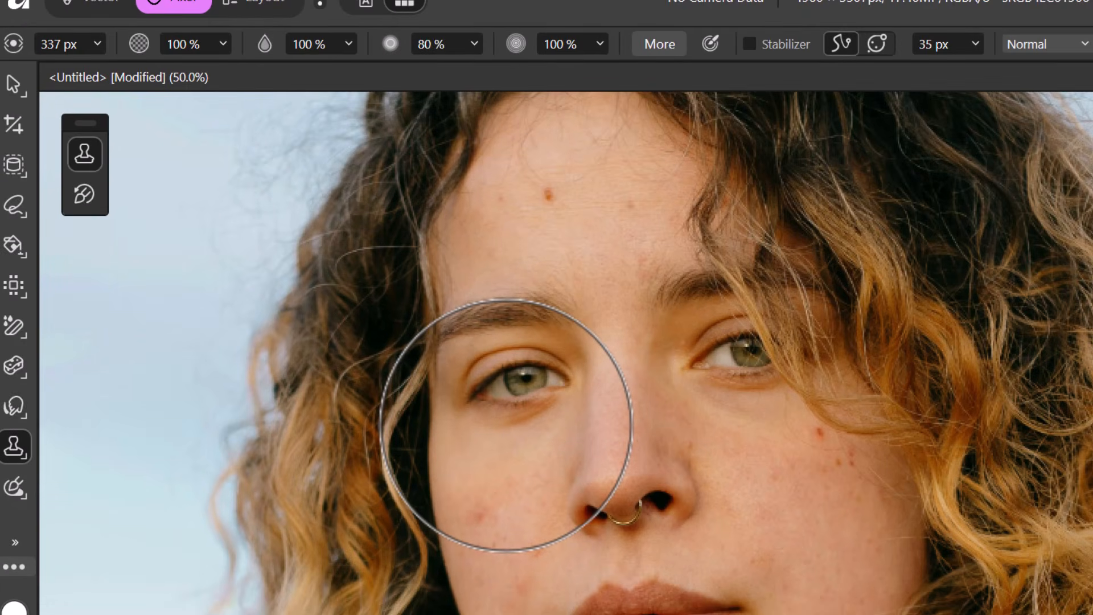
key("ctrl+0")
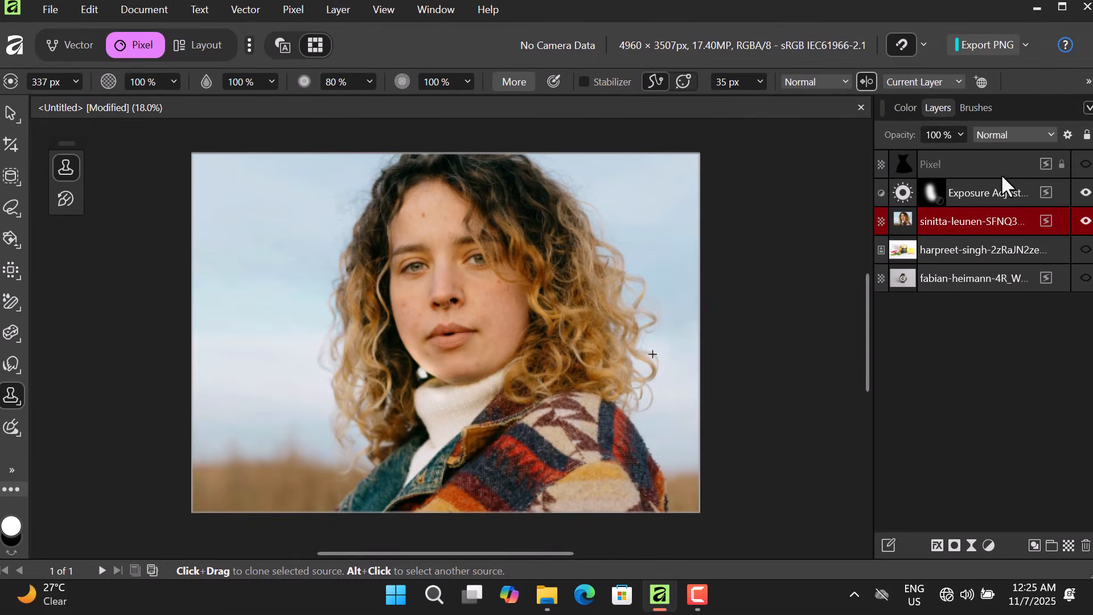
left_click(1085, 223)
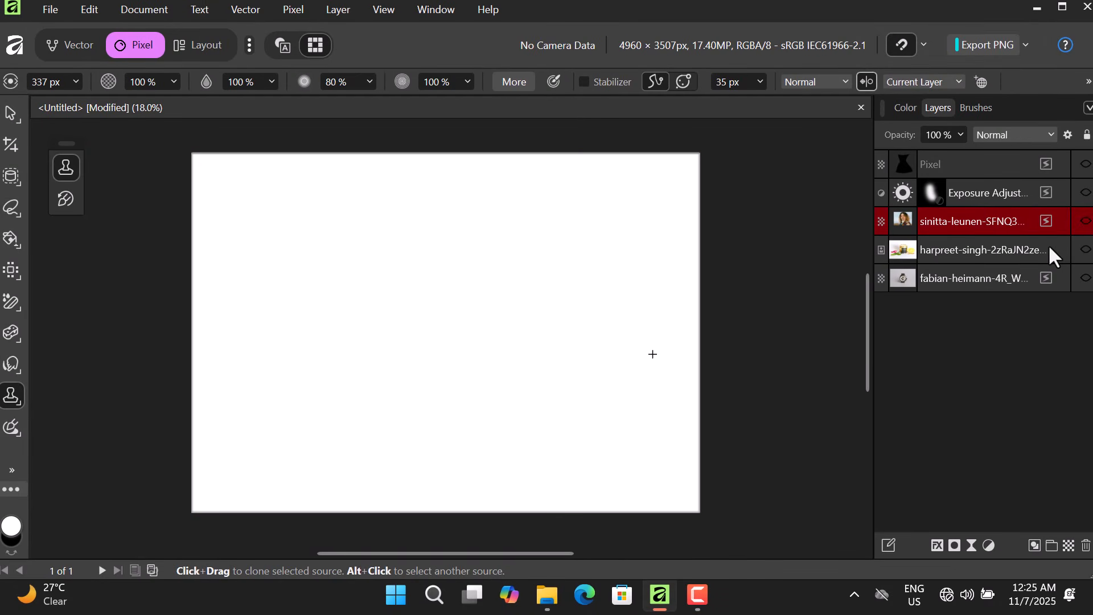
left_click(1086, 278)
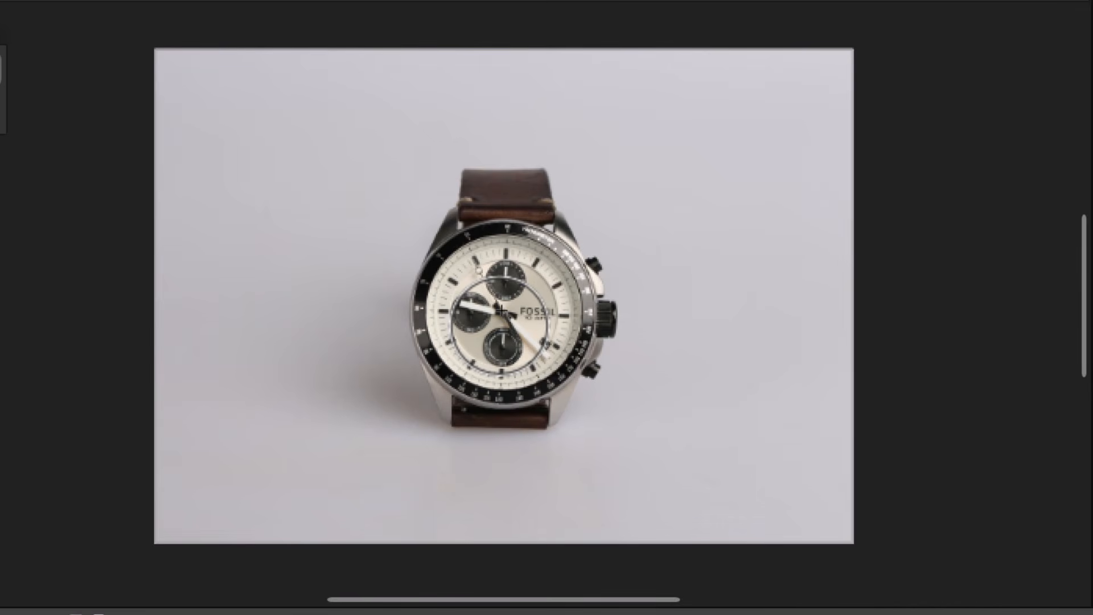
left_click(505, 308, "alt")
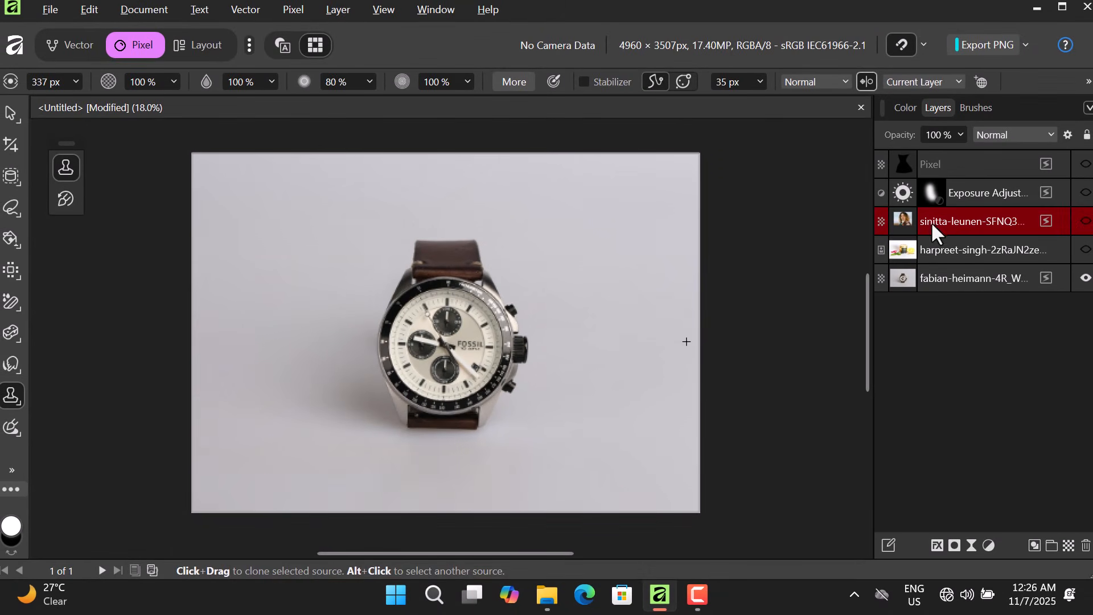
left_click(966, 279)
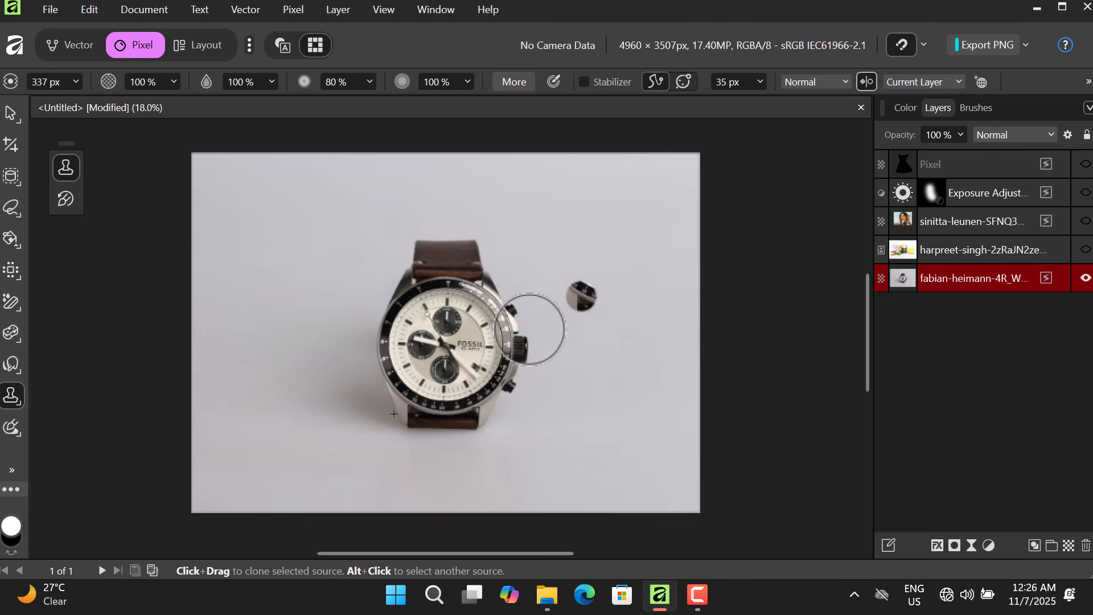
Step: Try cloning parts of the watch onto the plain grey background, undo the strokes and switch to the Undo Brush Tool
mouse_move(615, 233)
left_mouse_down()
mouse_move(636, 244)
mouse_move(631, 289)
mouse_move(611, 288)
mouse_move(606, 244)
mouse_move(620, 261)
mouse_move(588, 267)
mouse_move(584, 223)
mouse_move(631, 228)
mouse_move(644, 260)
mouse_move(620, 287)
mouse_move(587, 265)
mouse_move(601, 178)
mouse_move(636, 192)
mouse_move(649, 242)
mouse_move(632, 282)
mouse_move(592, 255)
mouse_move(580, 193)
mouse_move(647, 198)
mouse_move(662, 255)
mouse_move(644, 297)
mouse_move(573, 260)
mouse_move(562, 224)
mouse_move(589, 182)
mouse_move(657, 190)
mouse_move(664, 263)
mouse_move(639, 298)
mouse_move(614, 299)
mouse_move(561, 263)
mouse_move(547, 193)
mouse_move(585, 161)
mouse_move(634, 191)
mouse_move(675, 260)
mouse_move(650, 295)
mouse_move(615, 291)
mouse_move(567, 231)
mouse_move(591, 296)
mouse_move(668, 303)
mouse_move(716, 191)
mouse_move(684, 164)
mouse_move(635, 168)
mouse_move(617, 184)
mouse_move(695, 208)
mouse_move(691, 273)
mouse_move(659, 312)
mouse_move(682, 209)
mouse_move(594, 244)
left_mouse_up()
left_click(615, 359)
key("ctrl+z")
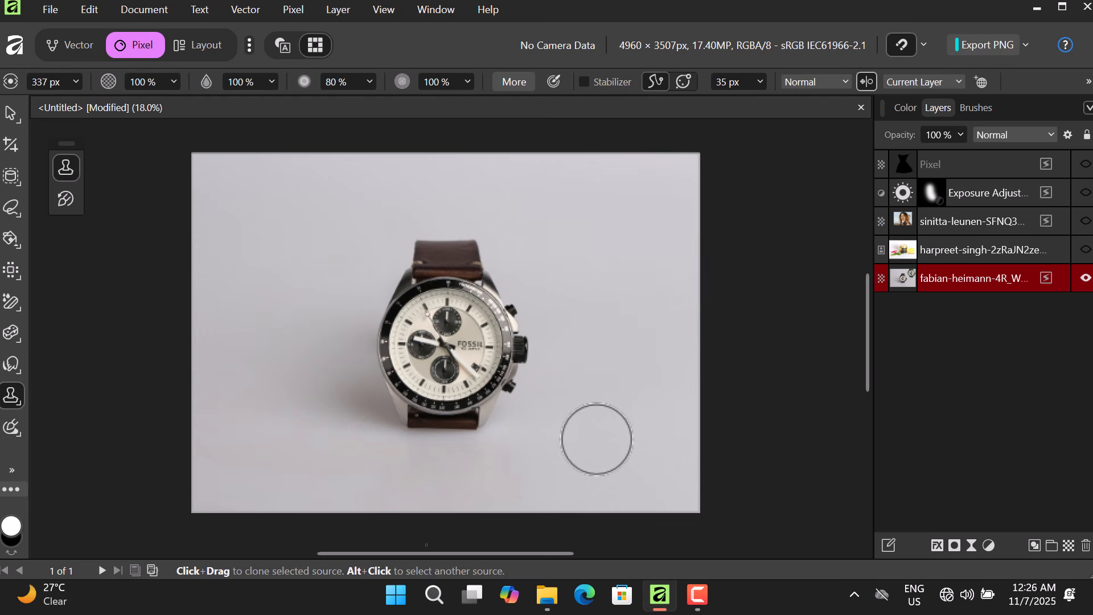
left_click(10, 398)
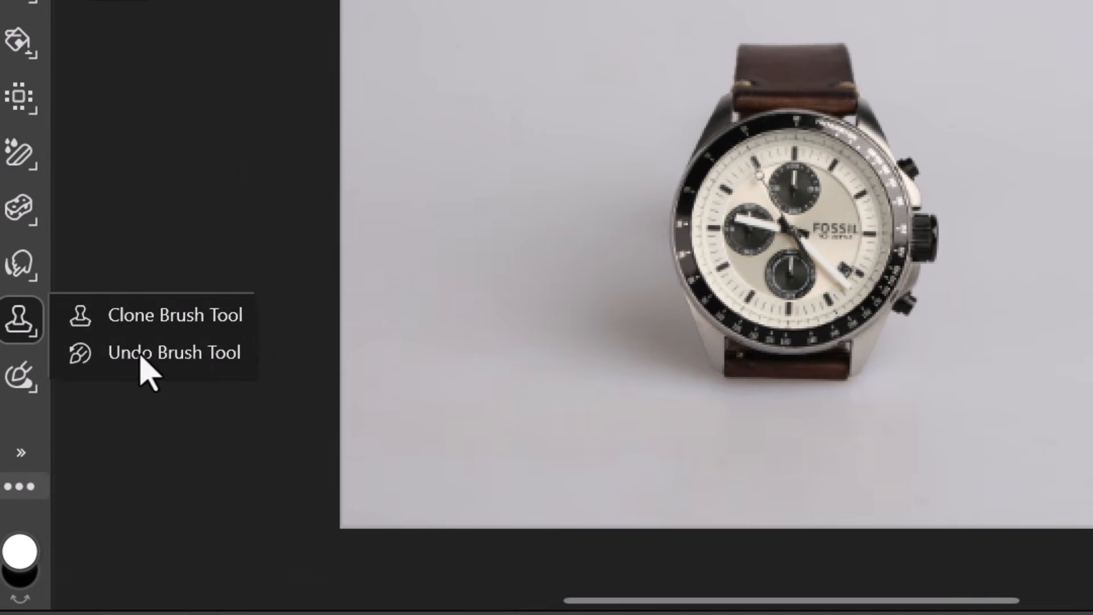
left_click(140, 358)
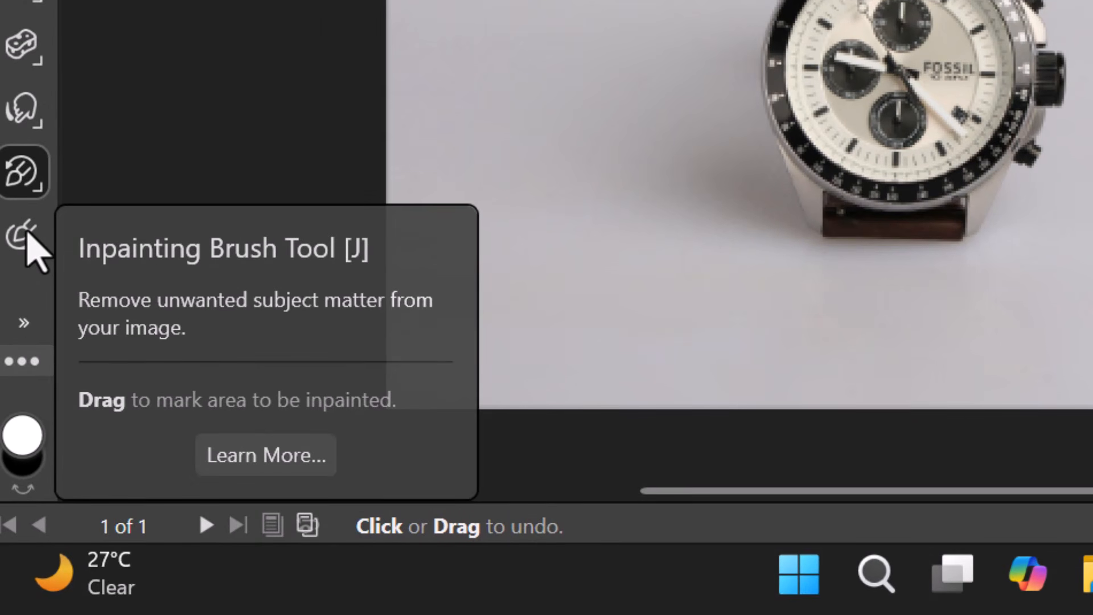
Step: Remove the FOSSIL and 10 ATM lettering from the watch dial with the Inpainting Brush Tool at 64 px
left_click(27, 234)
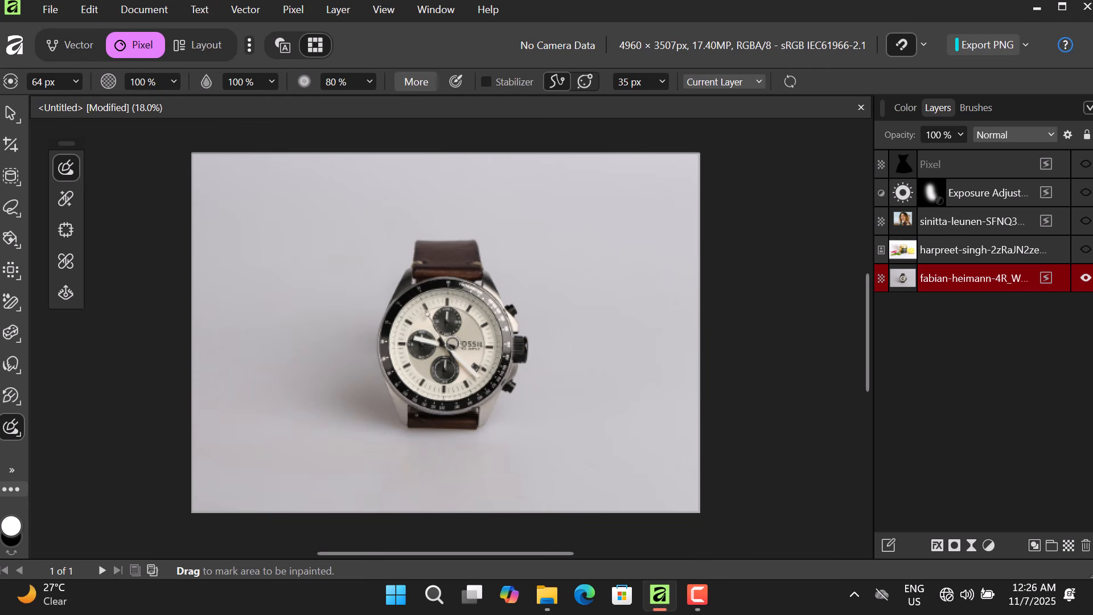
scroll(452, 342, "up", 3)
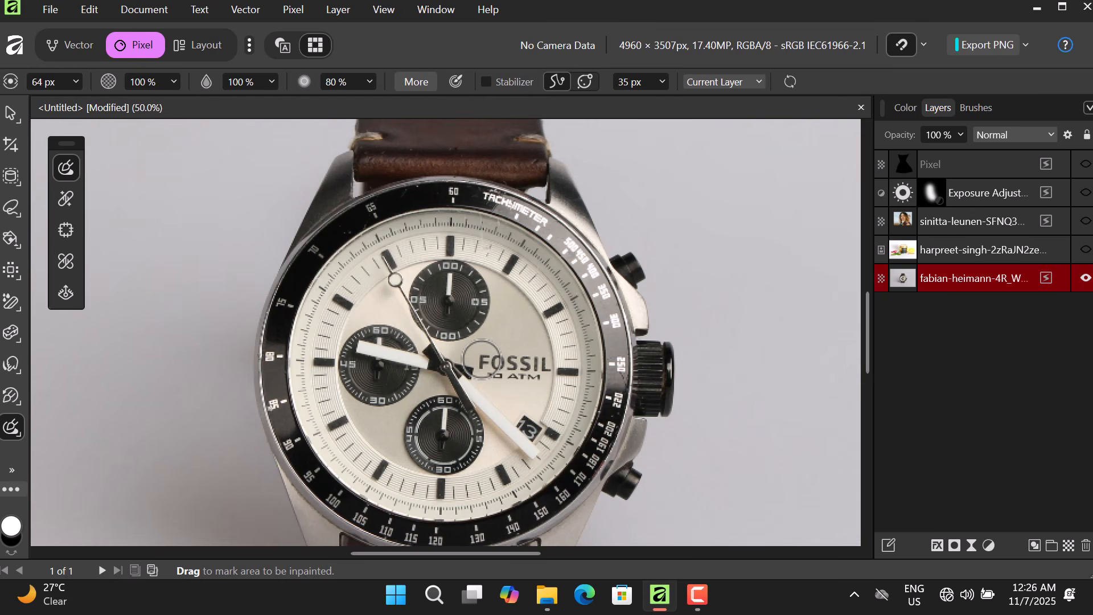
left_click_drag(481, 358, 537, 368)
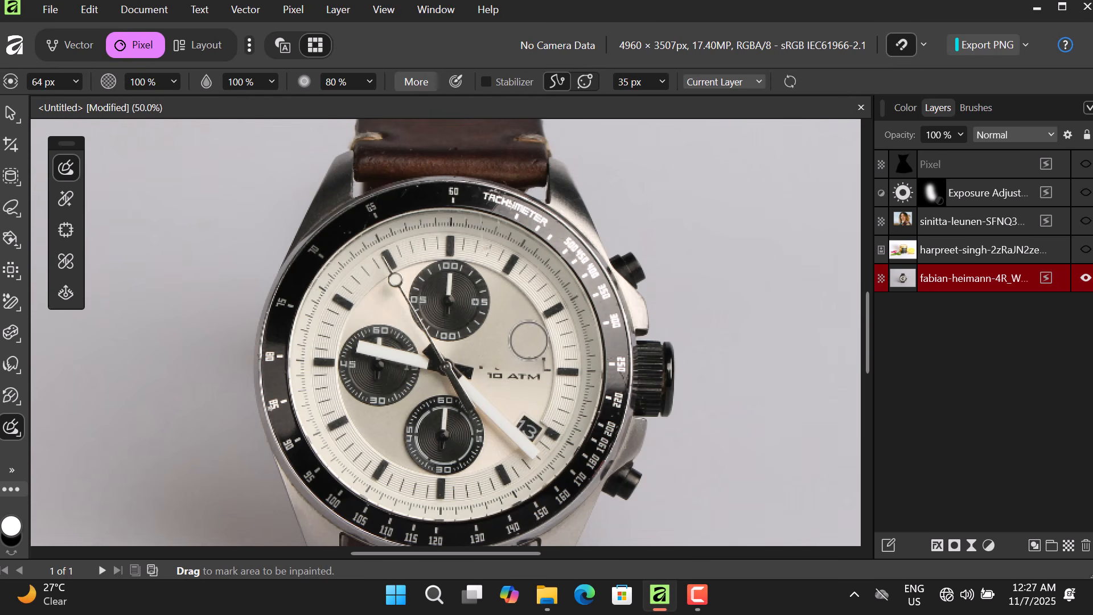
mouse_move(530, 346)
left_mouse_down()
mouse_move(549, 386)
mouse_move(494, 377)
mouse_move(529, 380)
left_mouse_up()
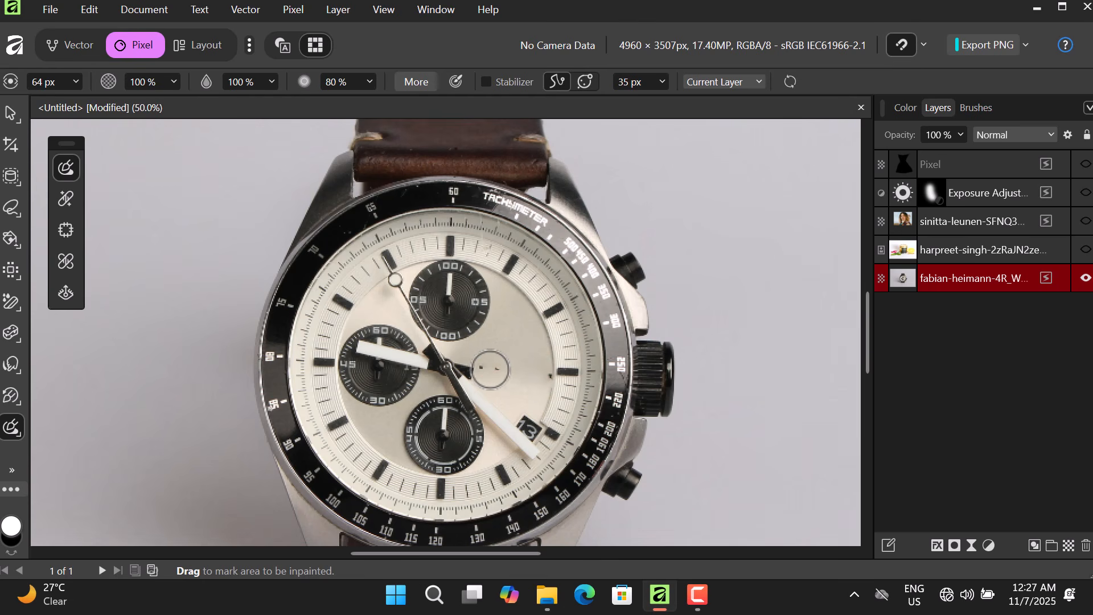
left_click_drag(499, 361, 494, 376)
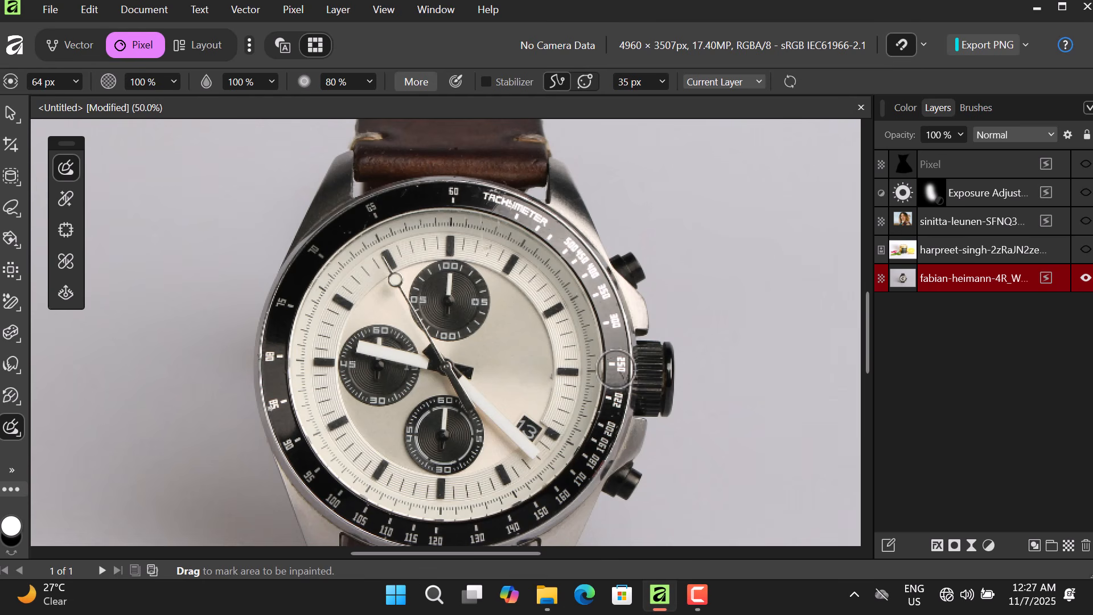
Step: Show the portrait instead of the watch and try healing the cheek blemish with the Healing Brush Tool at 207 px
left_click(67, 193)
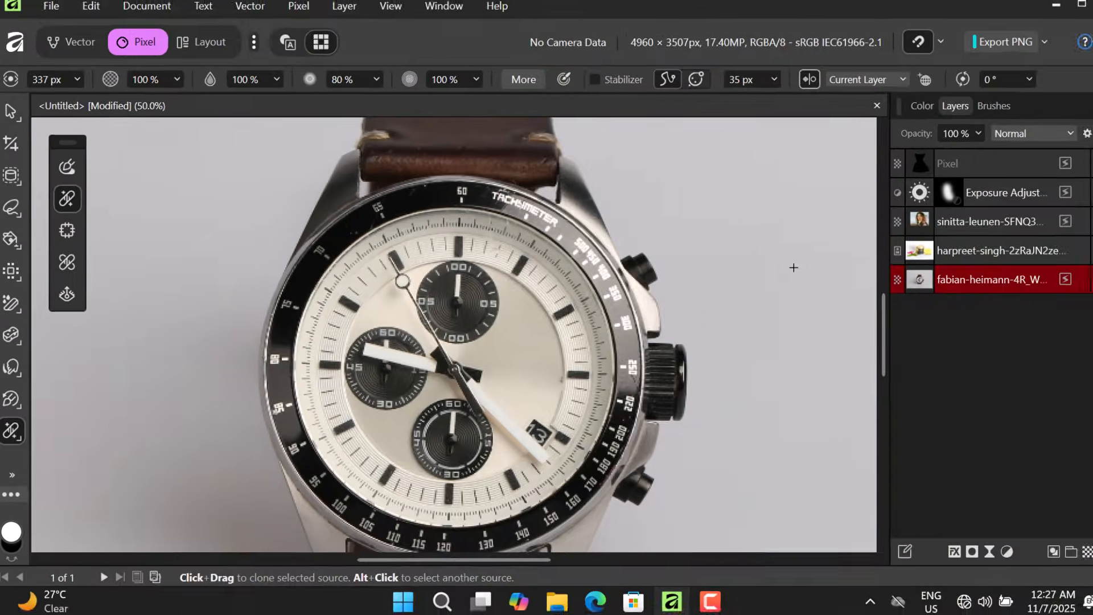
left_click(1086, 251)
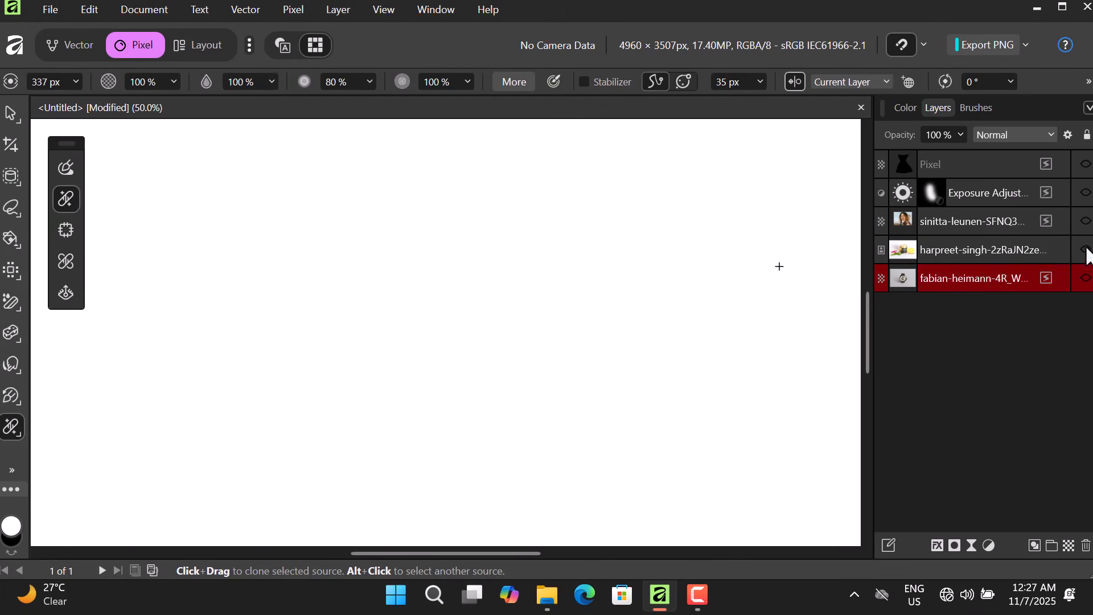
left_click(1086, 221)
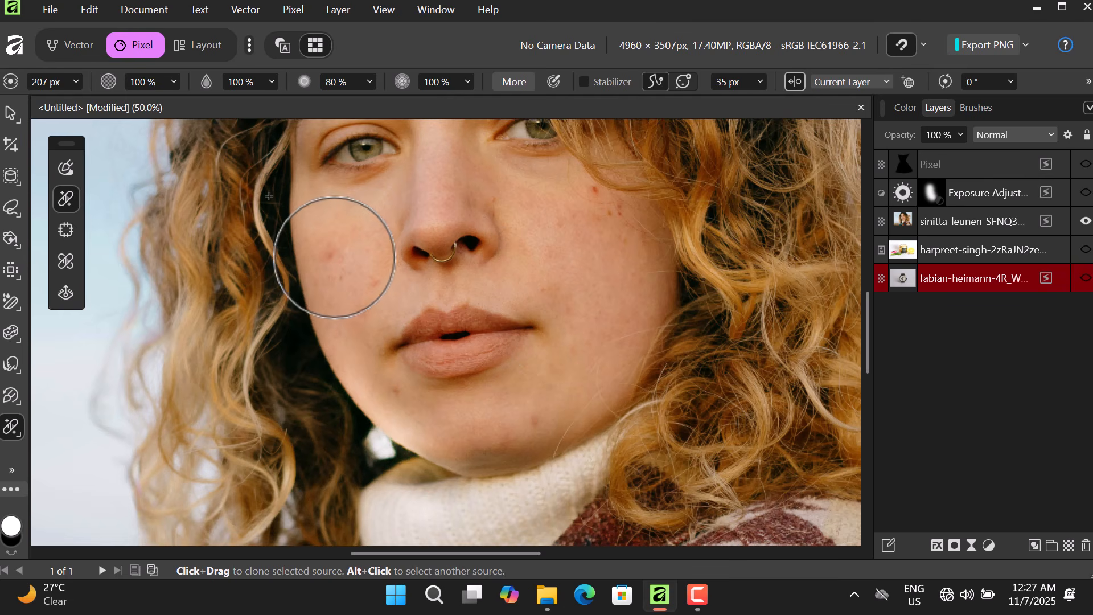
left_click(367, 253, "alt")
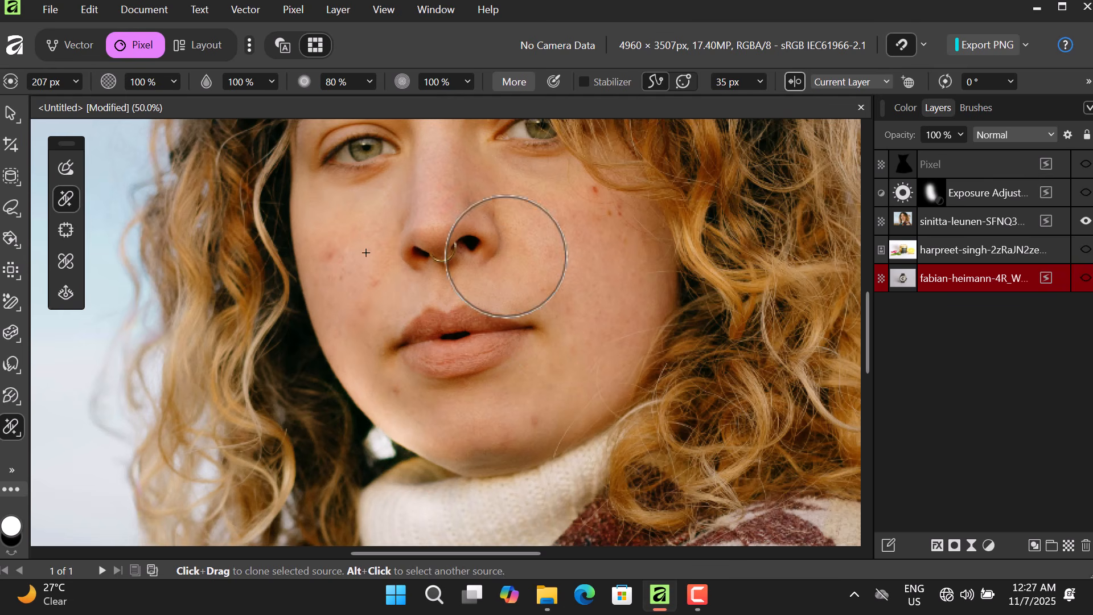
left_click(332, 259, "alt")
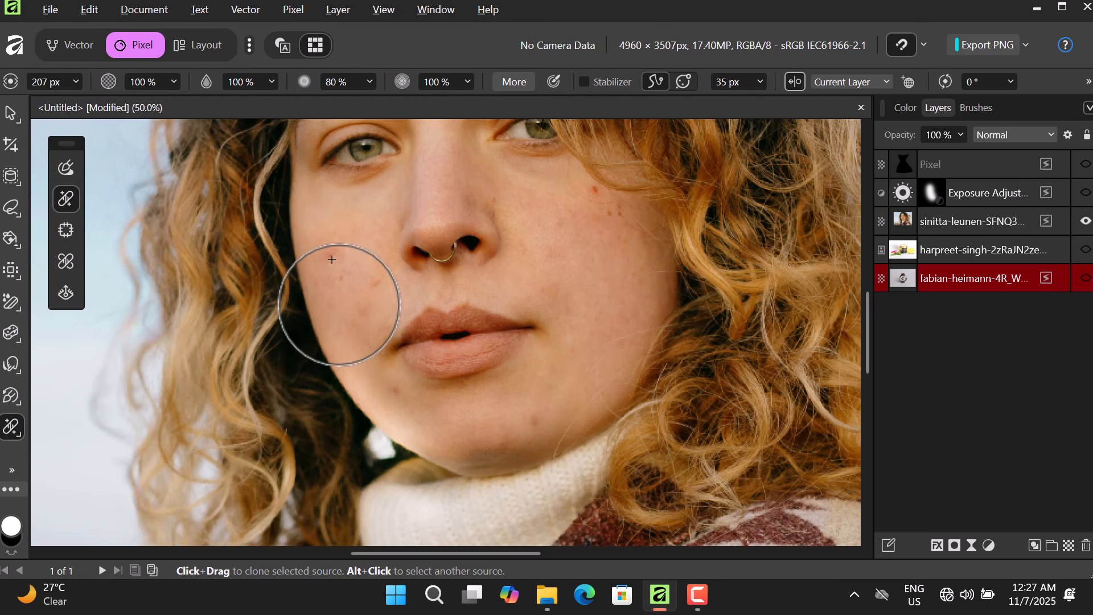
left_click_drag(339, 304, 346, 331)
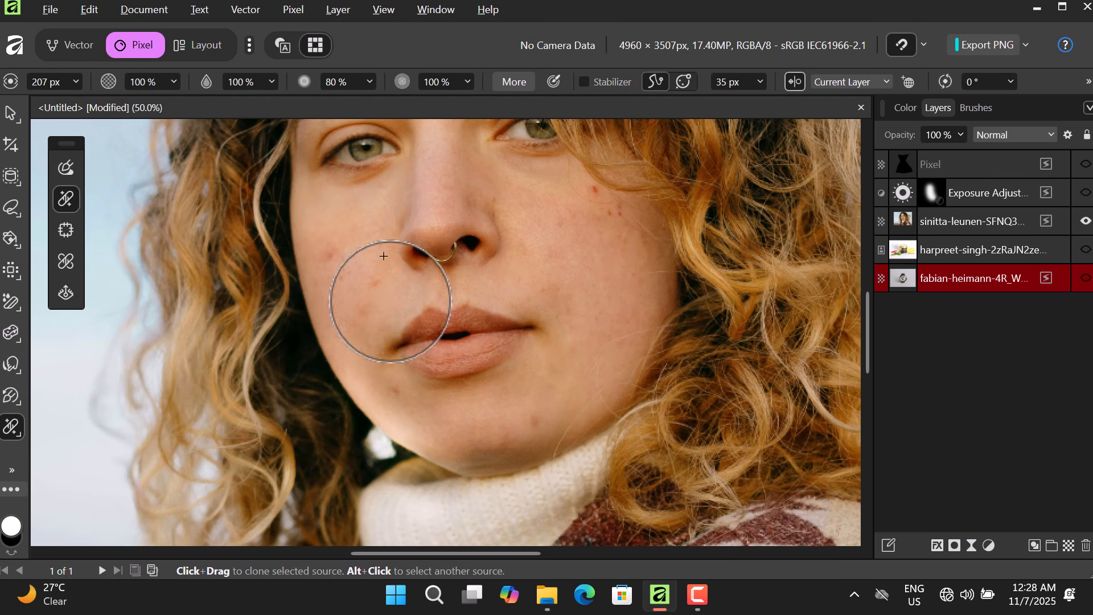
Step: Patch the outlined red cheek blemish on the portrait layer with nearby skin using the Patch Tool, and deselect
left_click(66, 230)
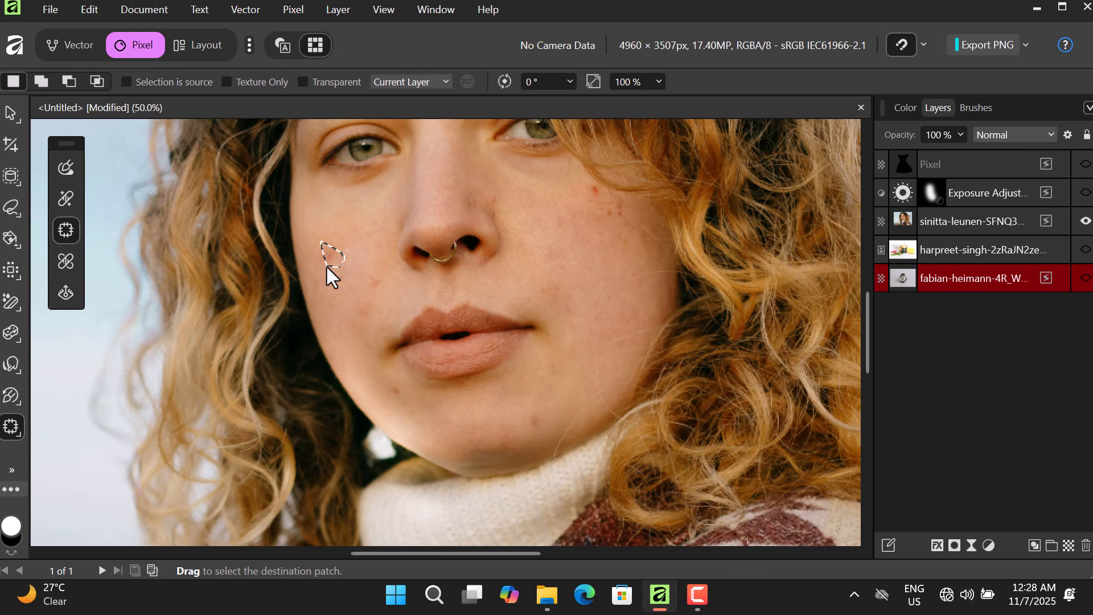
left_click_drag(320, 260, 320, 260)
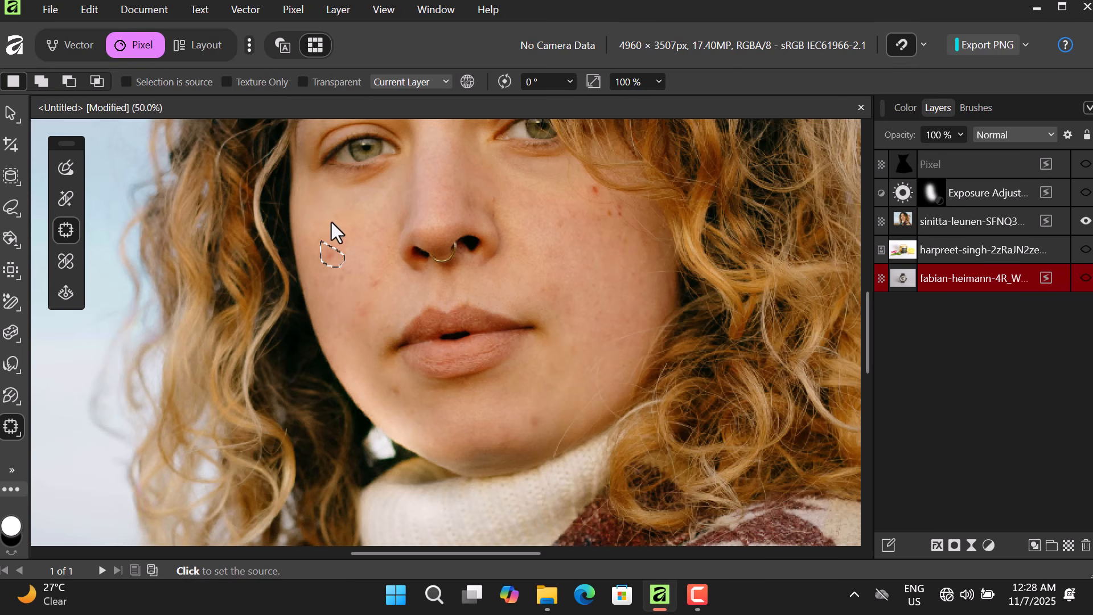
left_click(985, 221)
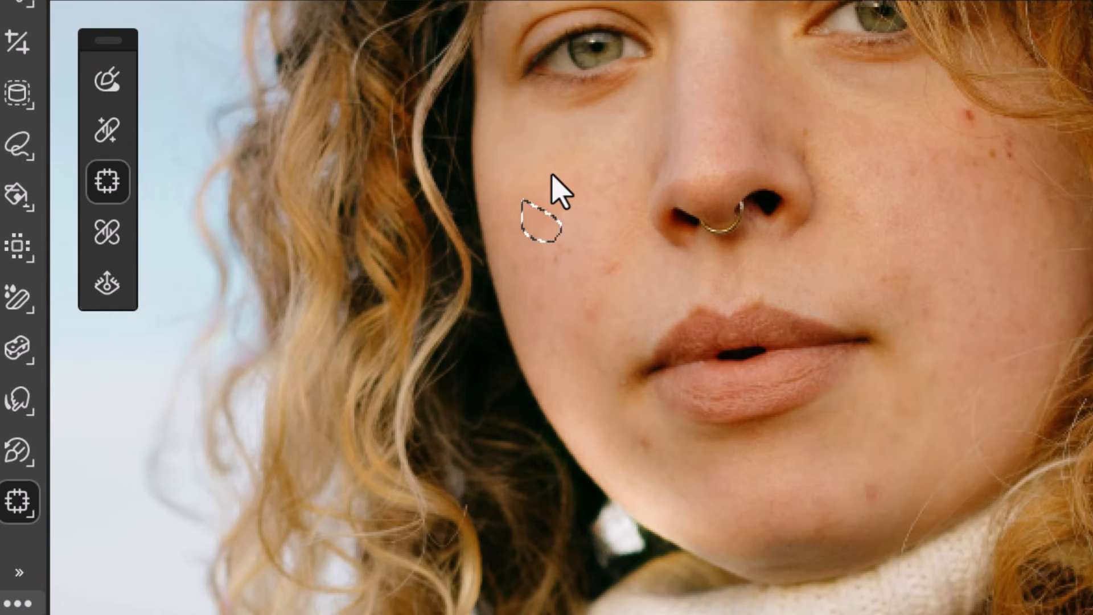
key("ctrl")
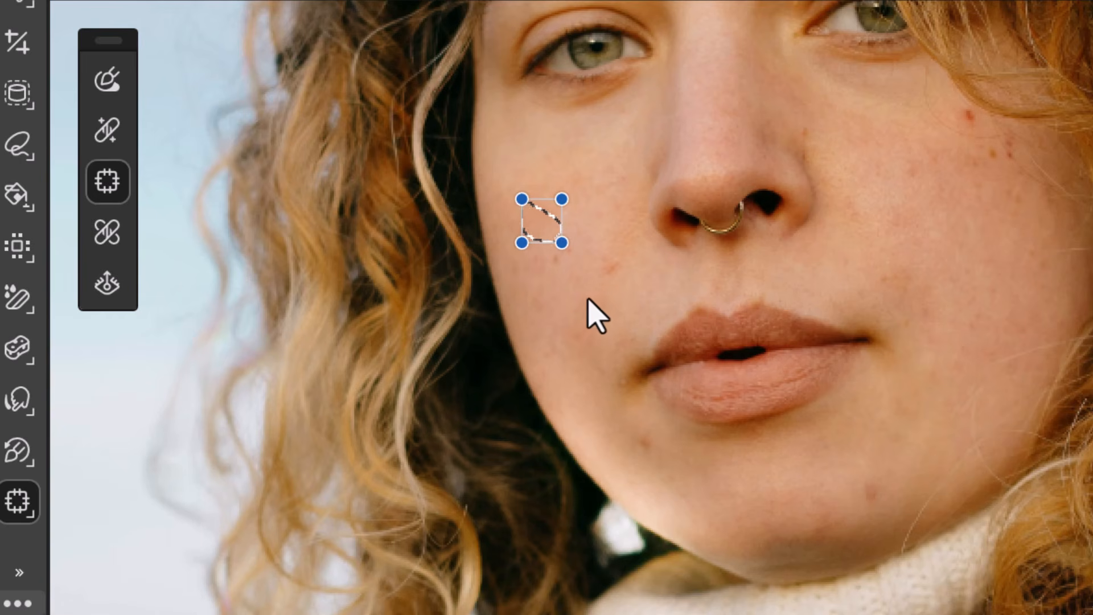
key("ctrl+d")
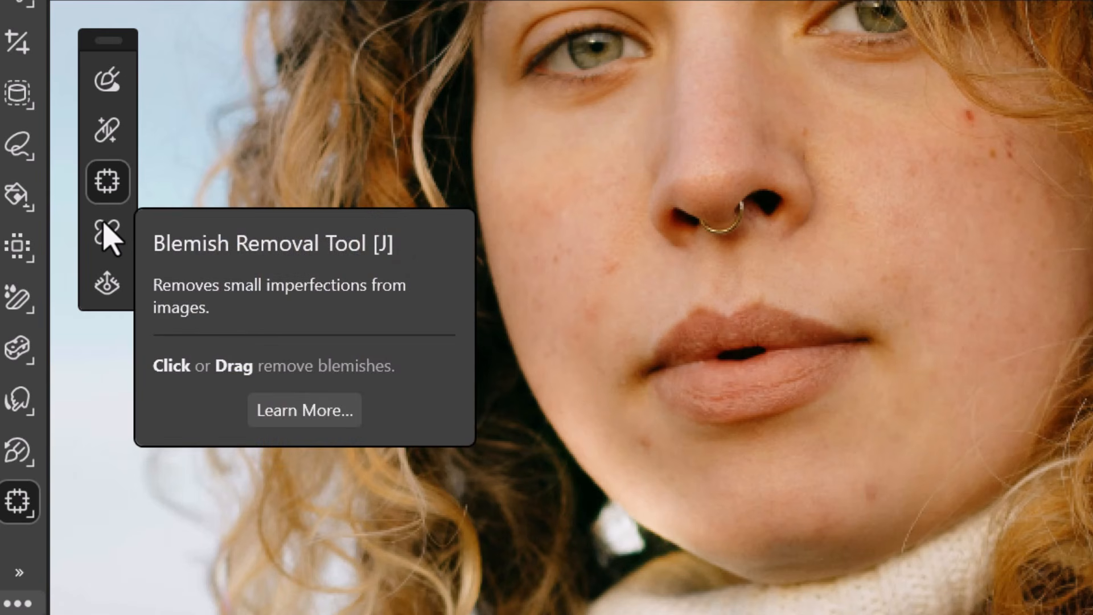
Step: Remove the small spots on the woman's face with the Blemish Removal Tool
left_click(107, 231)
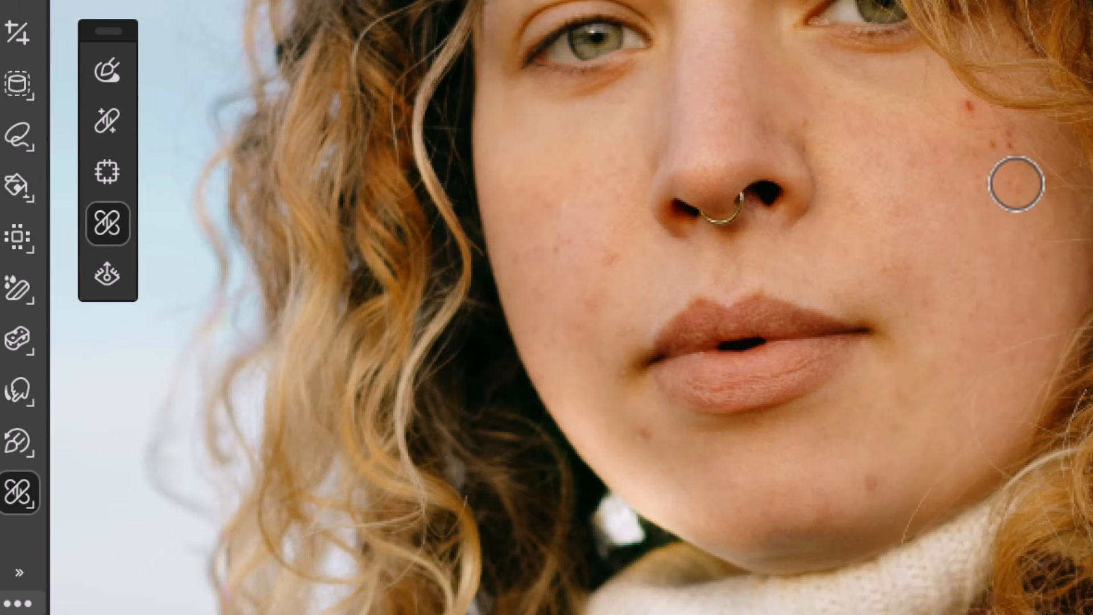
scroll(1002, 256, "up", 3)
scroll(986, 298, "up", 1)
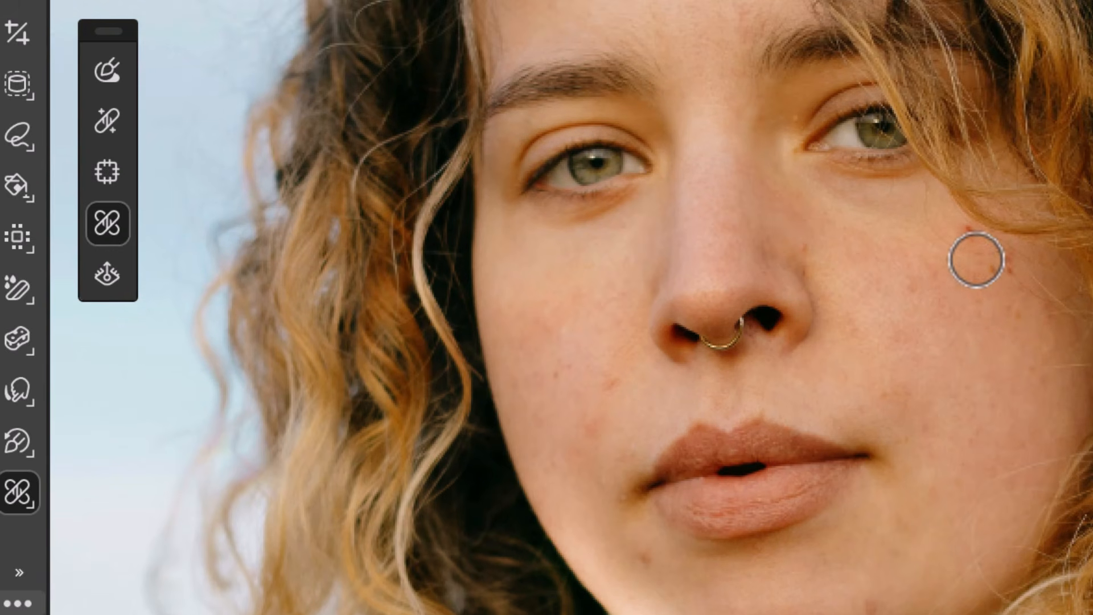
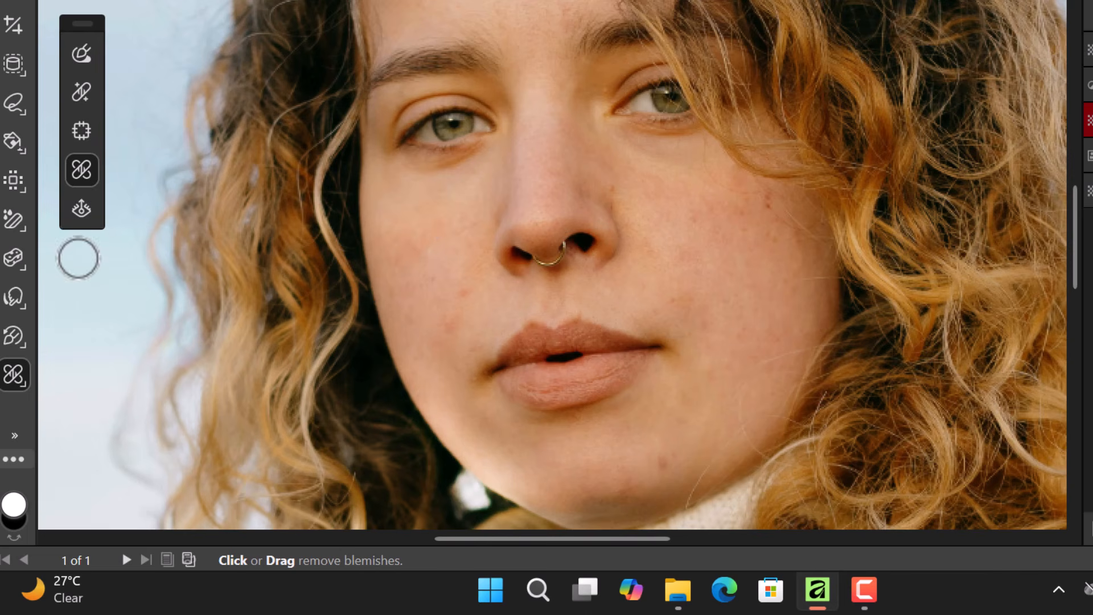
Step: Hide the woman's portrait and make the black dress Pixel layer active and visible on the canvas
left_click(78, 210)
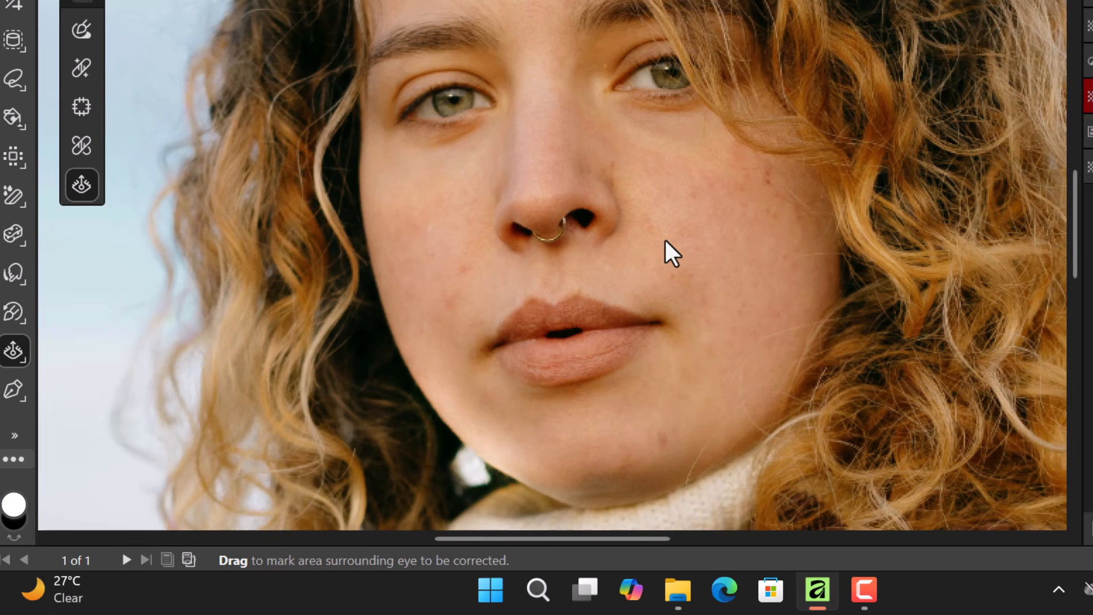
left_click(12, 392)
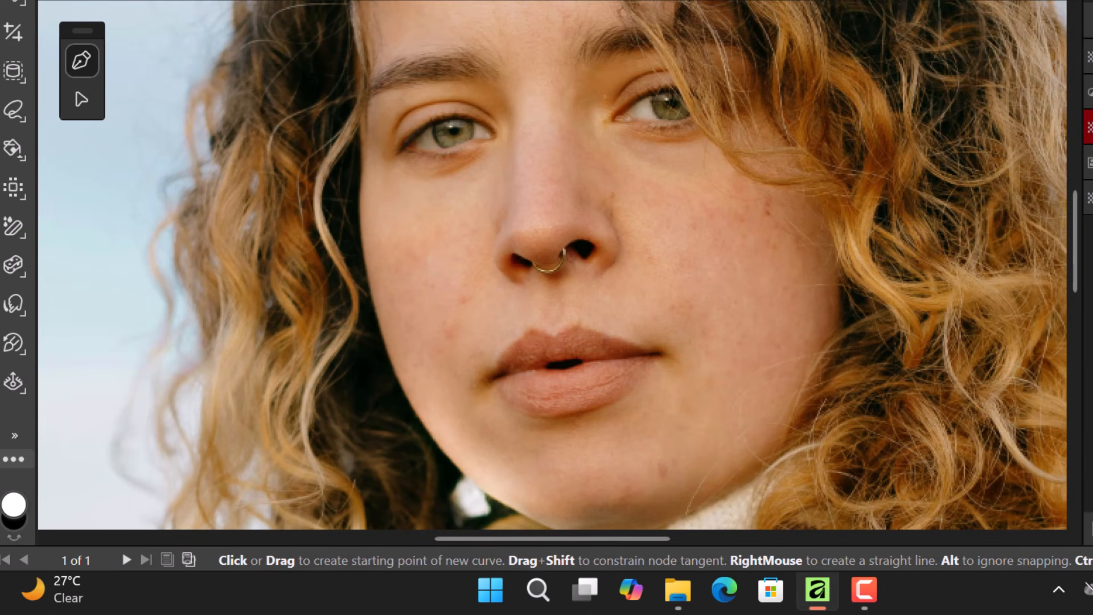
left_click(1087, 221)
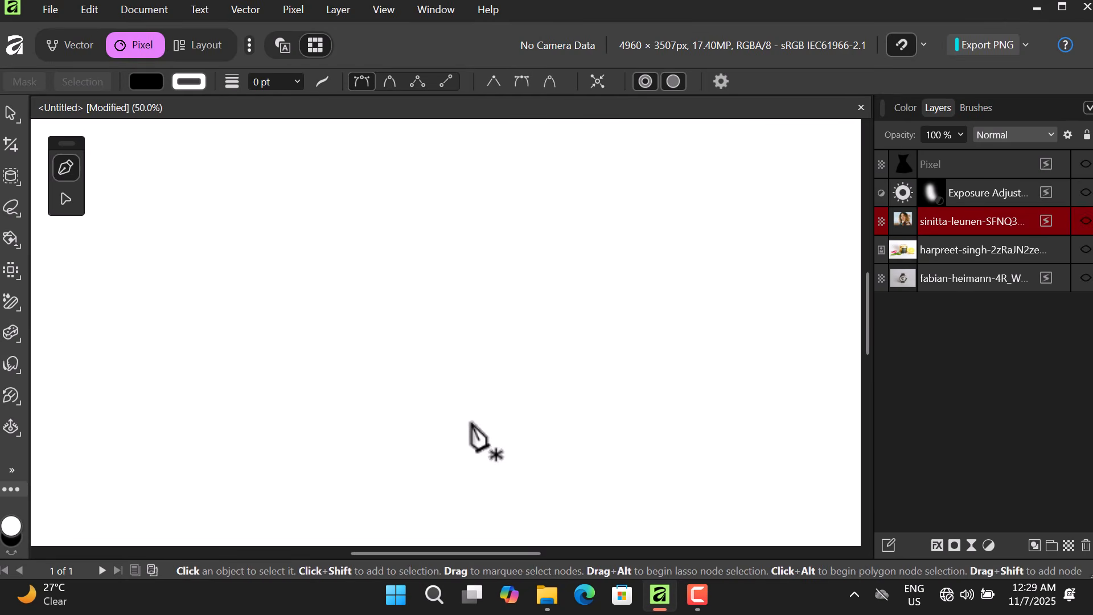
scroll(471, 427, "down", 5)
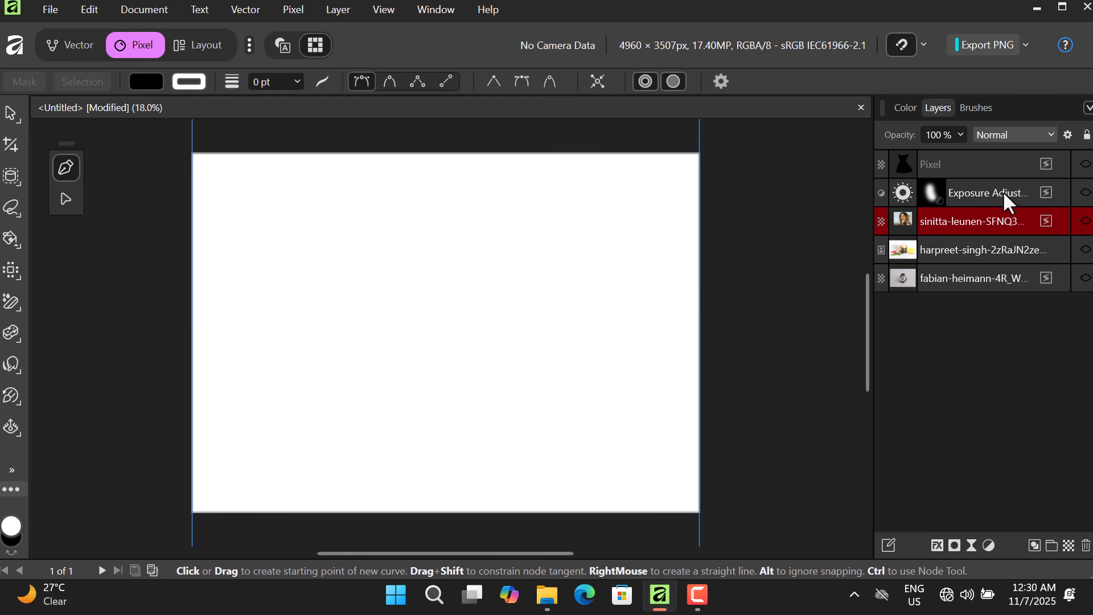
left_click(980, 164)
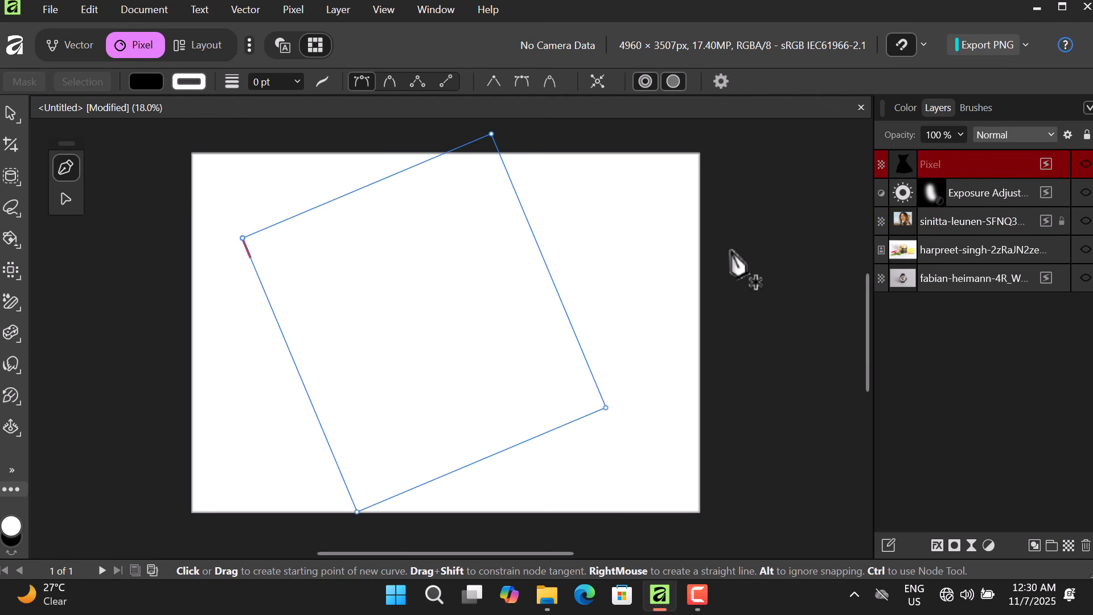
left_click(1084, 165)
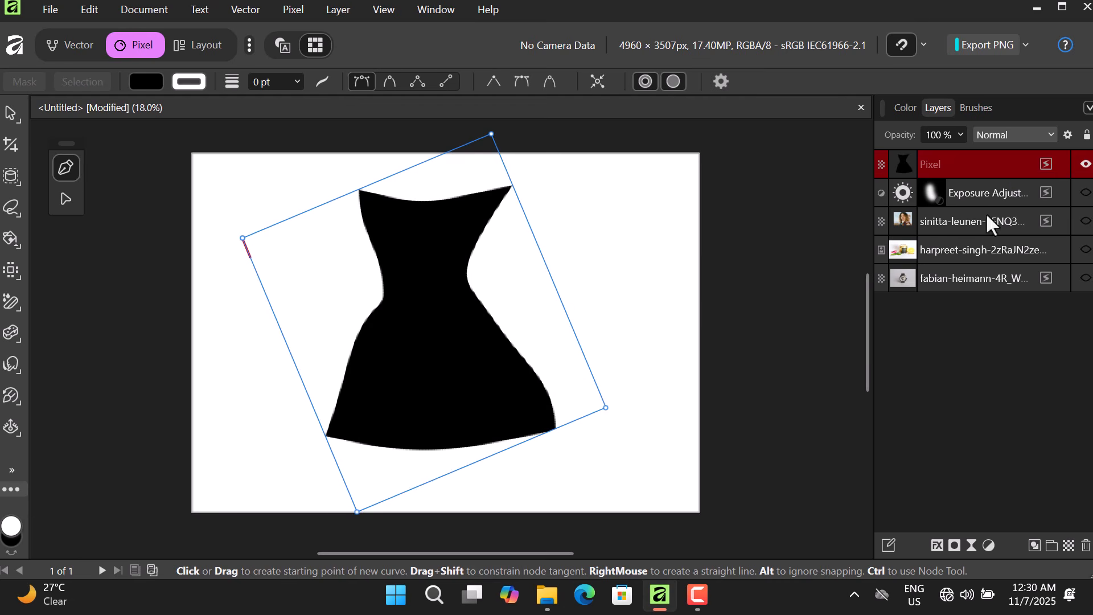
Step: Draw a closed four-sided shape with straight edges beside the dress's right side using the Pen Tool
left_click(586, 214)
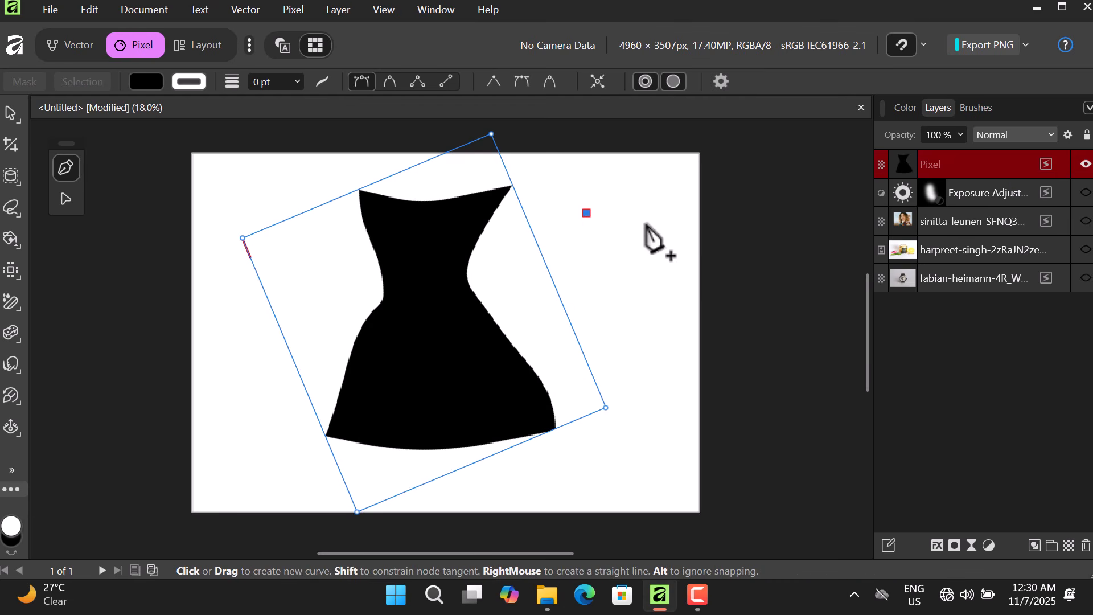
left_click(662, 220)
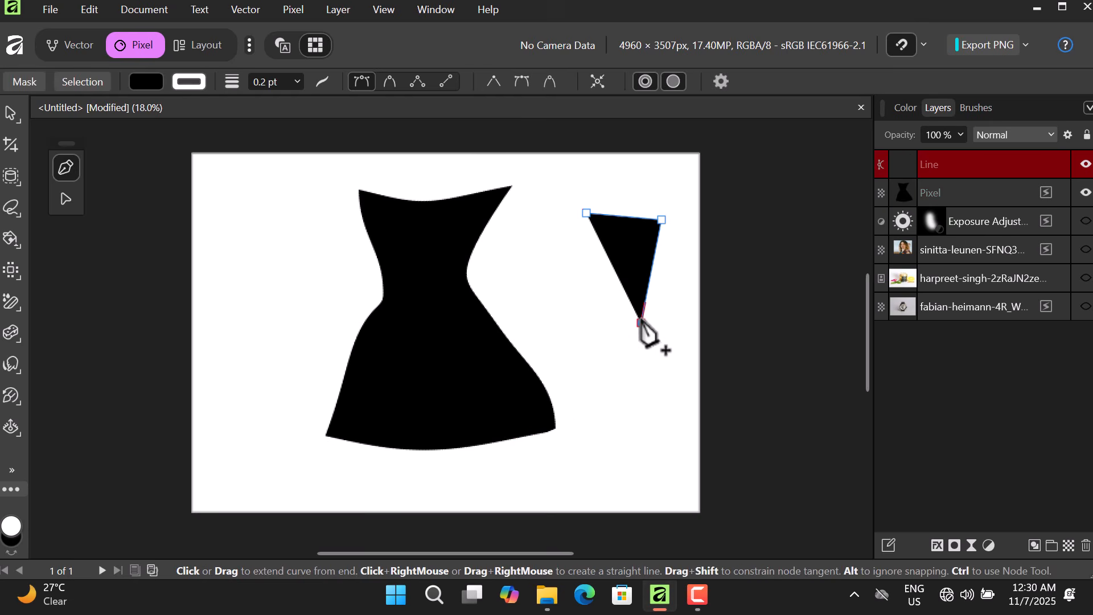
left_click(641, 322)
left_click(569, 287)
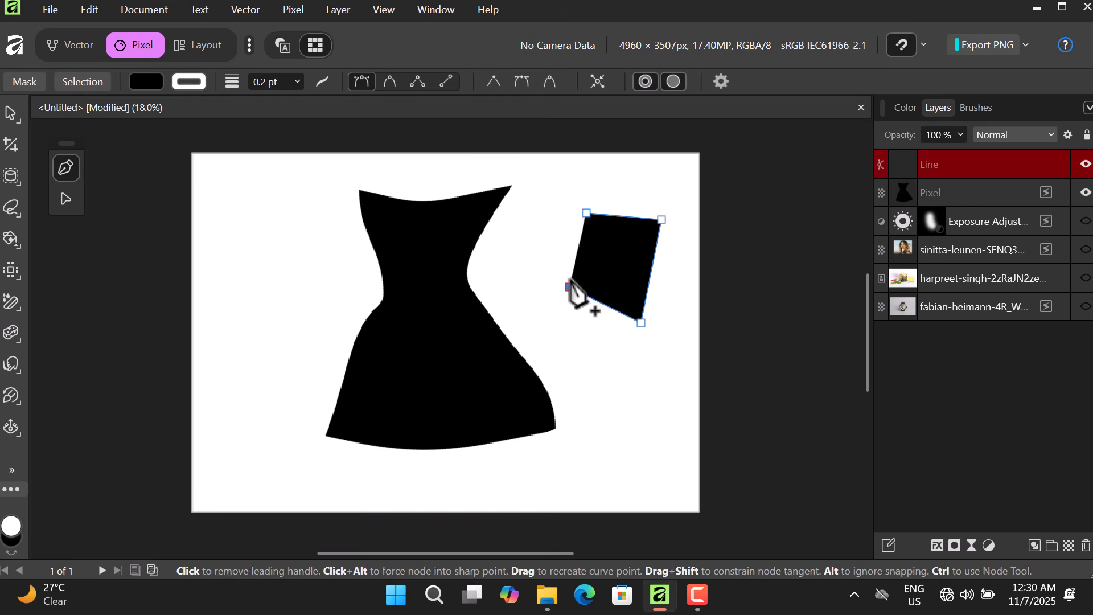
left_click(587, 213)
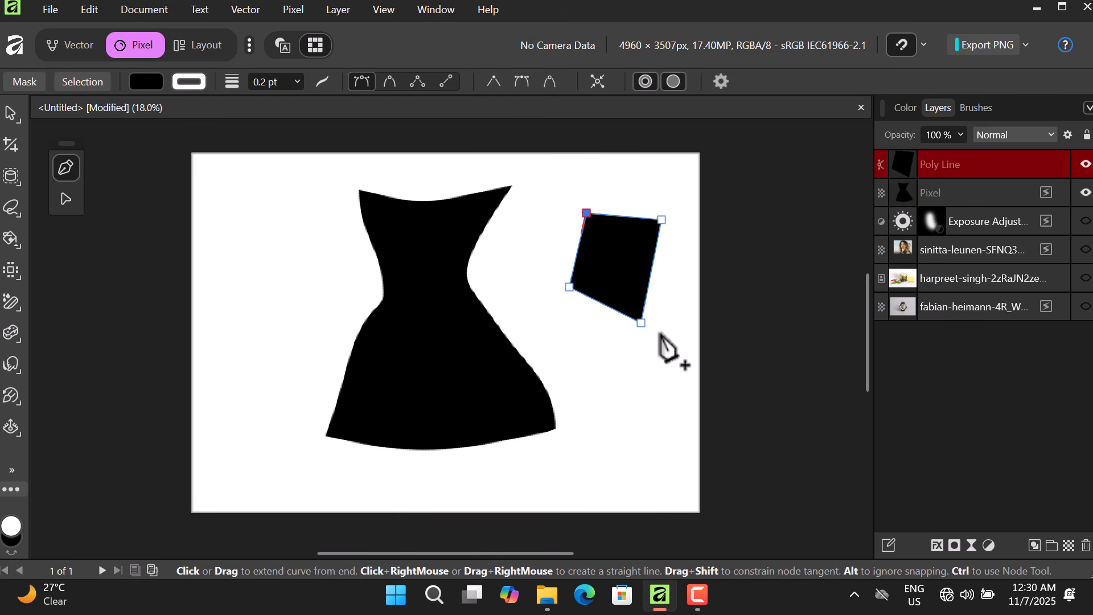
Step: Draw a closed curved shape on the dress's left side with the Pen Tool and convert it to a selection
left_click_drag(234, 202, 212, 281)
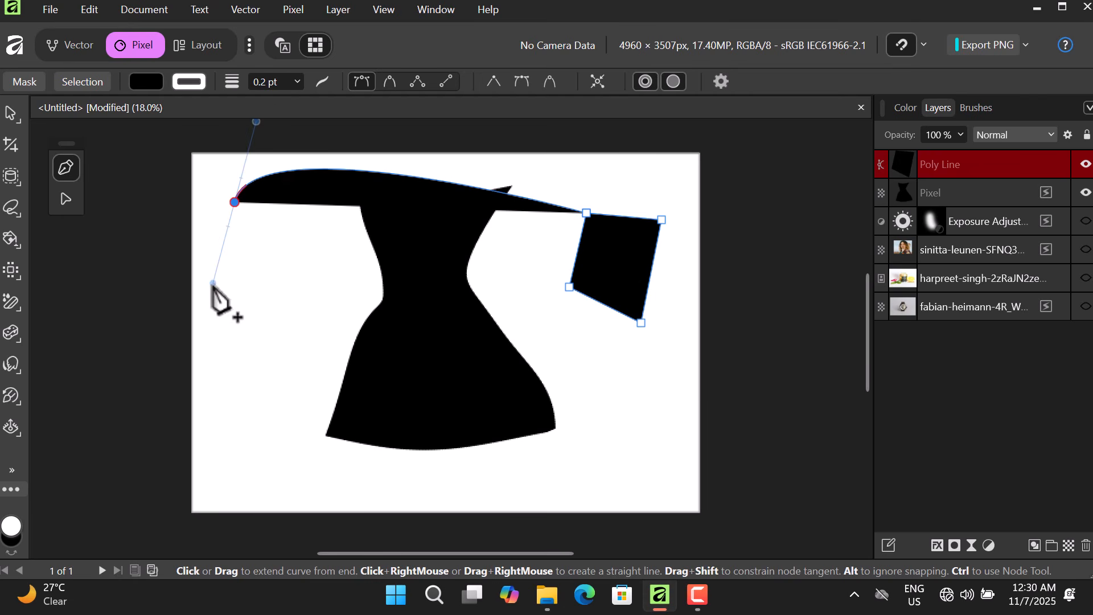
key("ctrl+z")
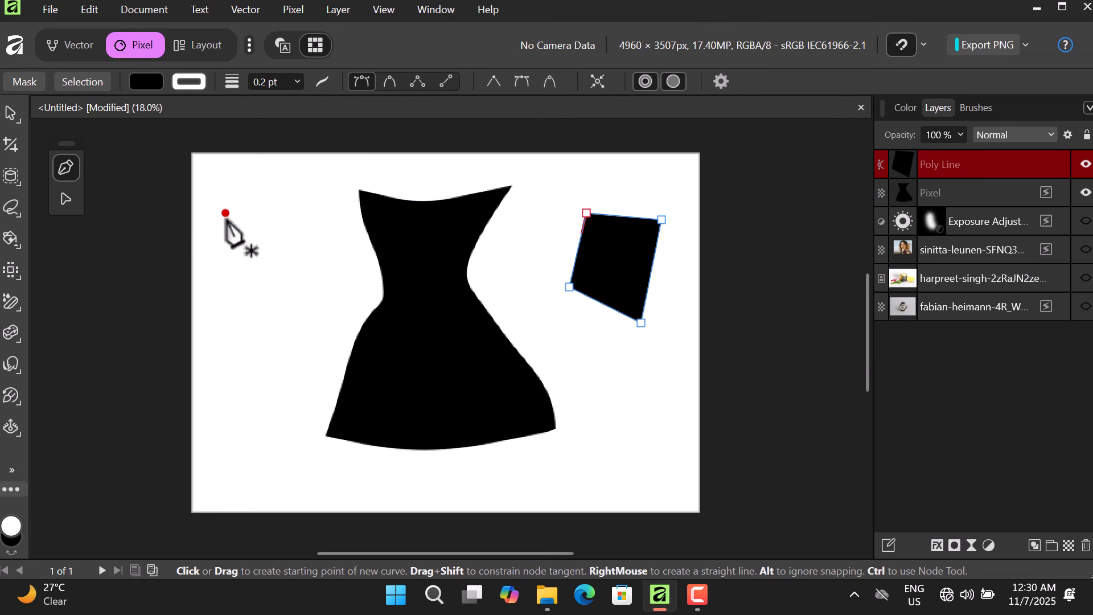
left_click_drag(234, 220, 308, 227)
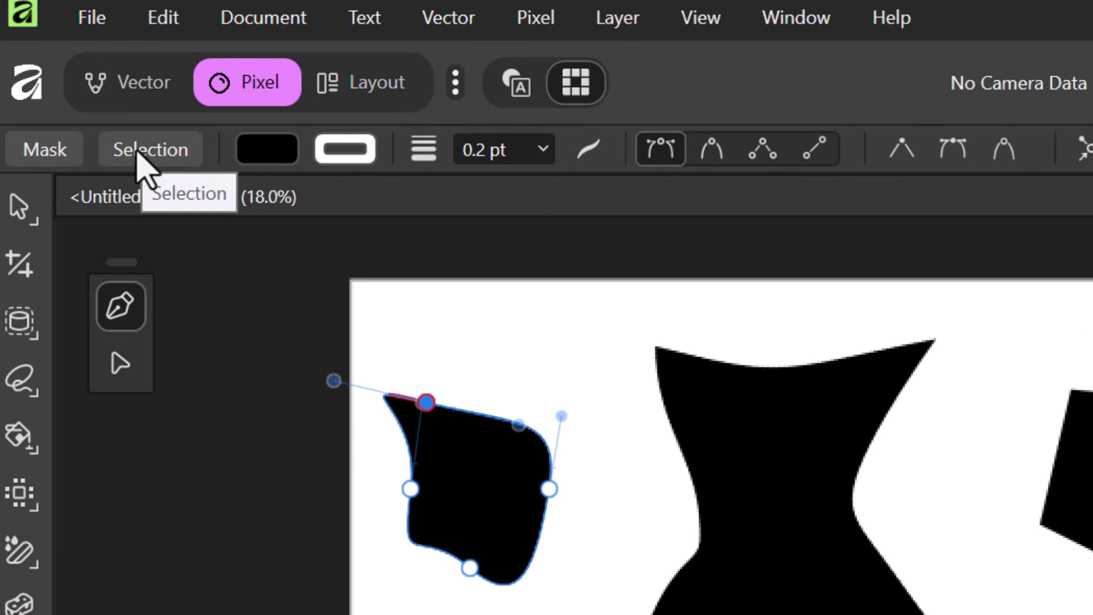
left_click(149, 150)
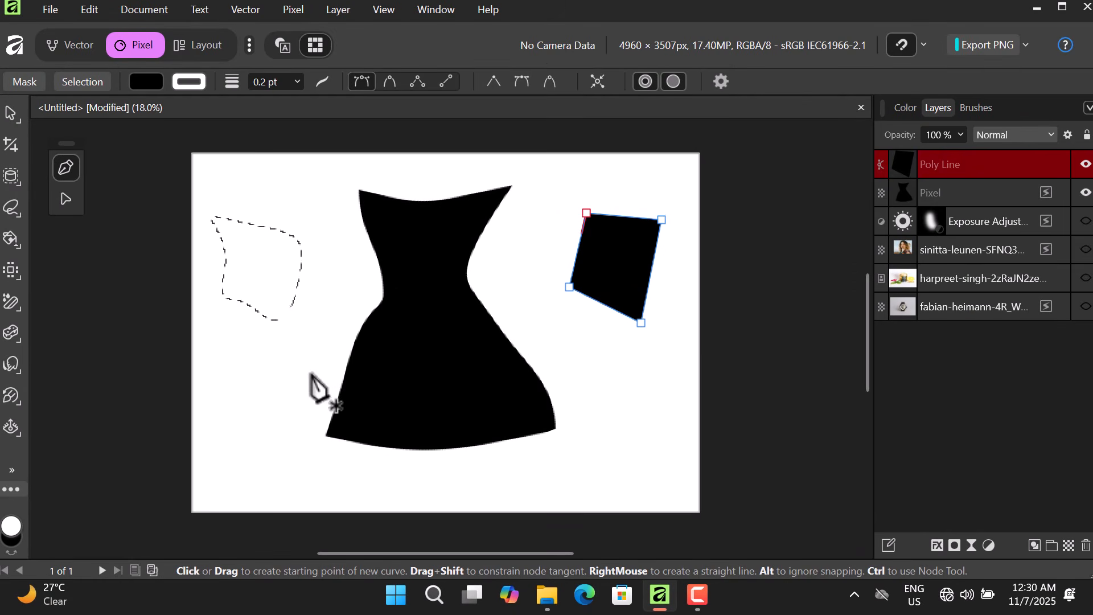
Step: Undo the selection, the curved shape and the four-sided shape so only the dress remains on the canvas
key("ctrl")
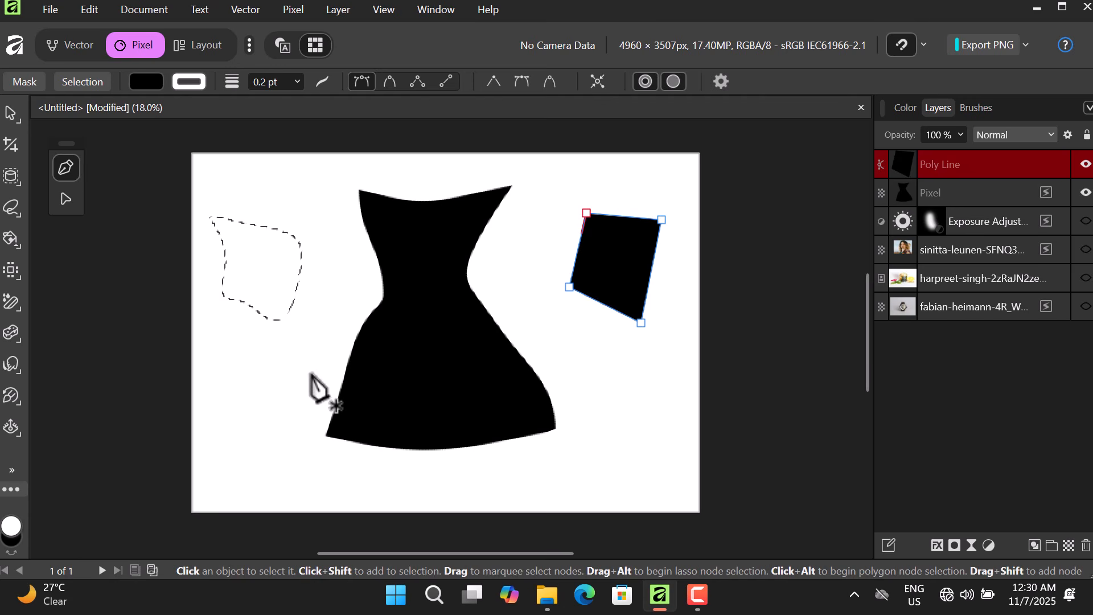
key("ctrl+z")
key("ctrl+z")
key("ctrl+z")
key("ctrl+z")
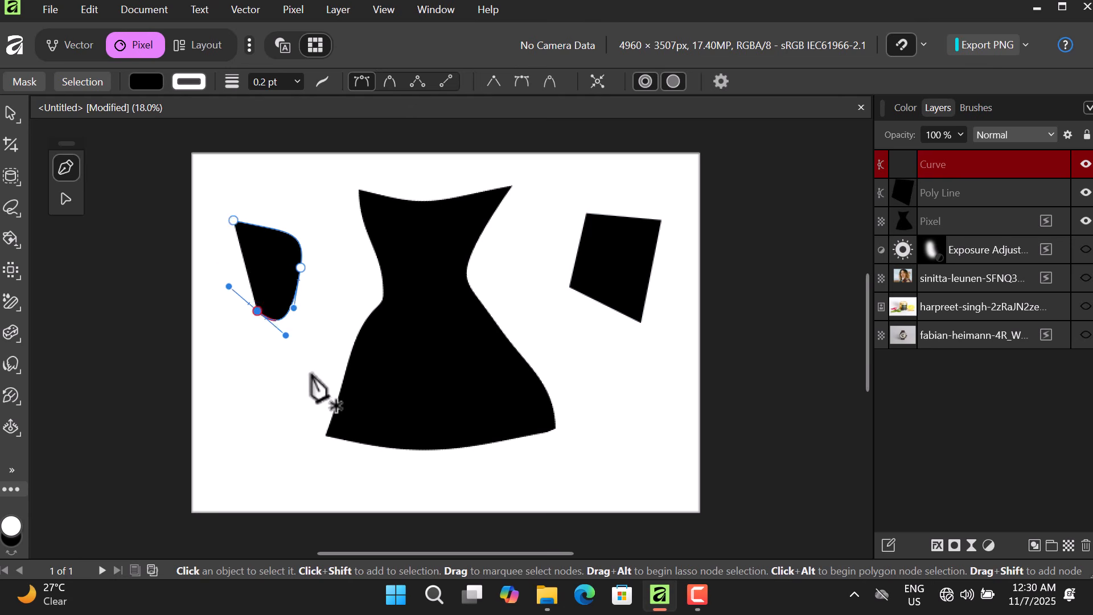
key("ctrl+z")
key("ctrl+z")
key("ctrl+z")
key("ctrl+z")
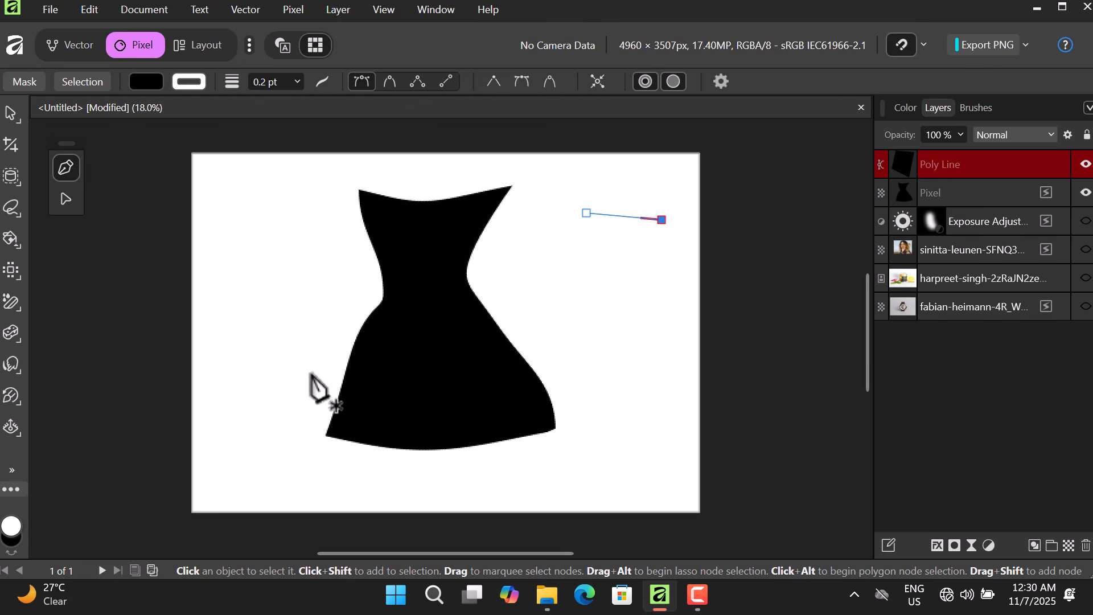
Step: Deselect the dress layer and draw a closed straight-edged triangle on the dress's left side with the Pen Tool
left_click(69, 194)
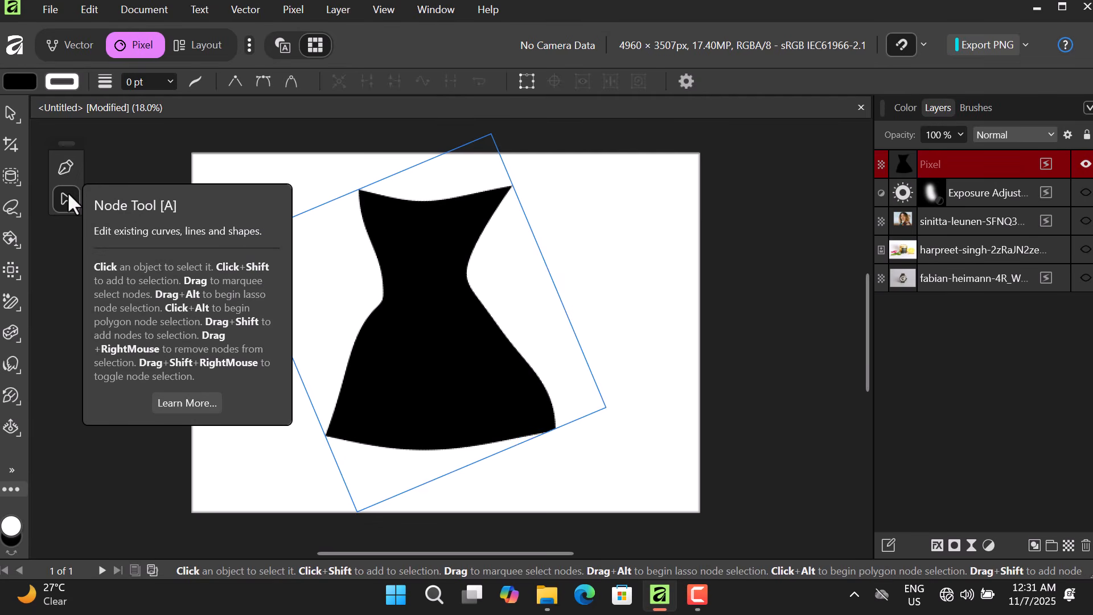
left_click(637, 230)
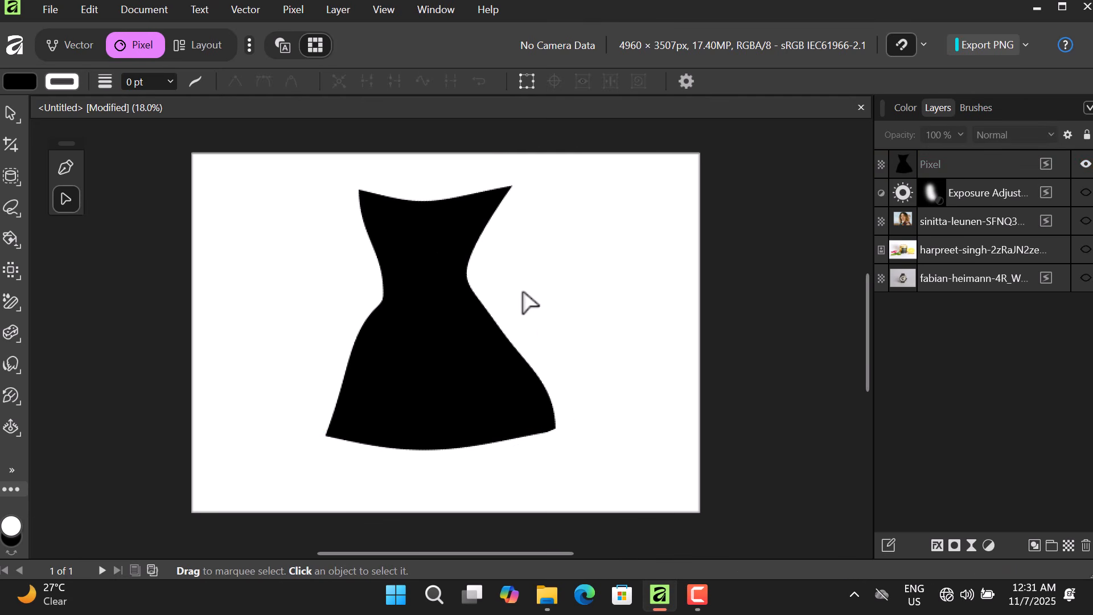
left_click(67, 167)
left_click(233, 229)
left_click(214, 333)
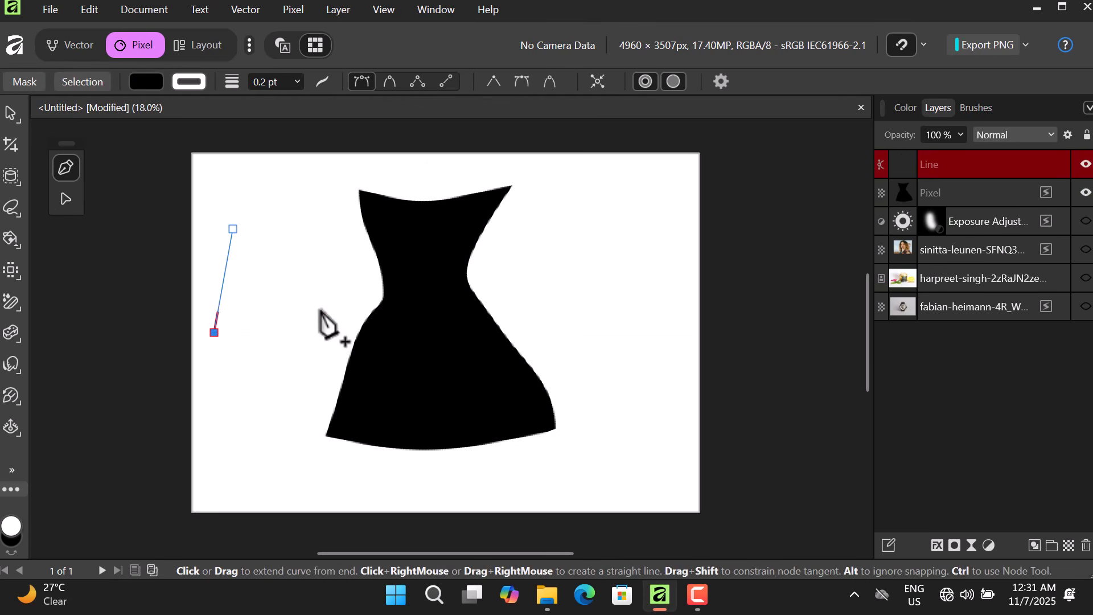
left_click(320, 308)
left_click(233, 229)
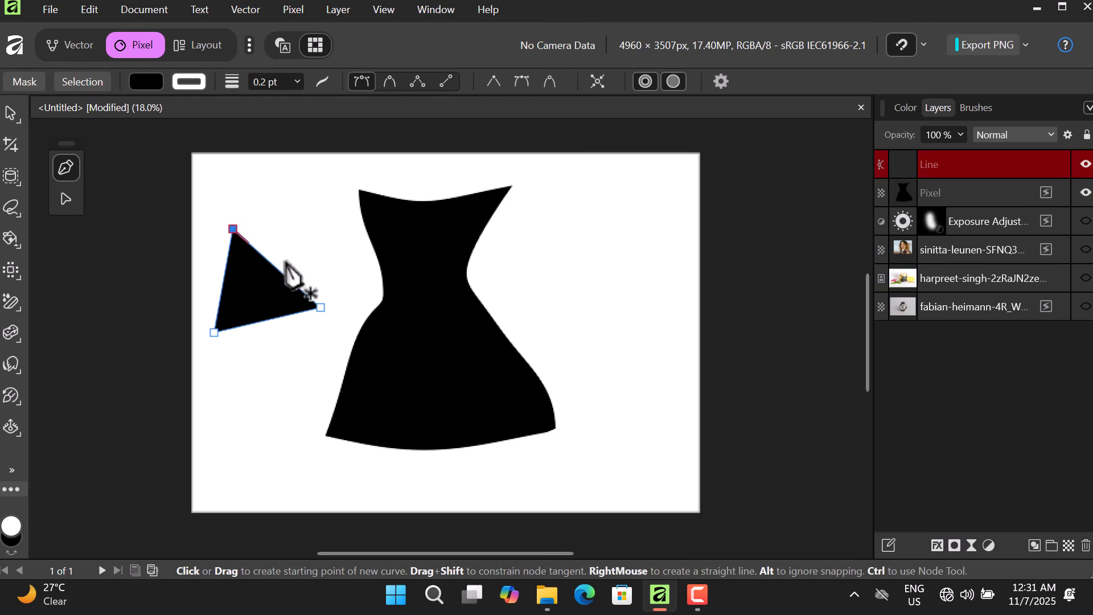
Step: Reshape the triangle into a four-sided figure with the Node Tool by pulling its bottom edge outward and repositioning the top node
left_click(65, 200)
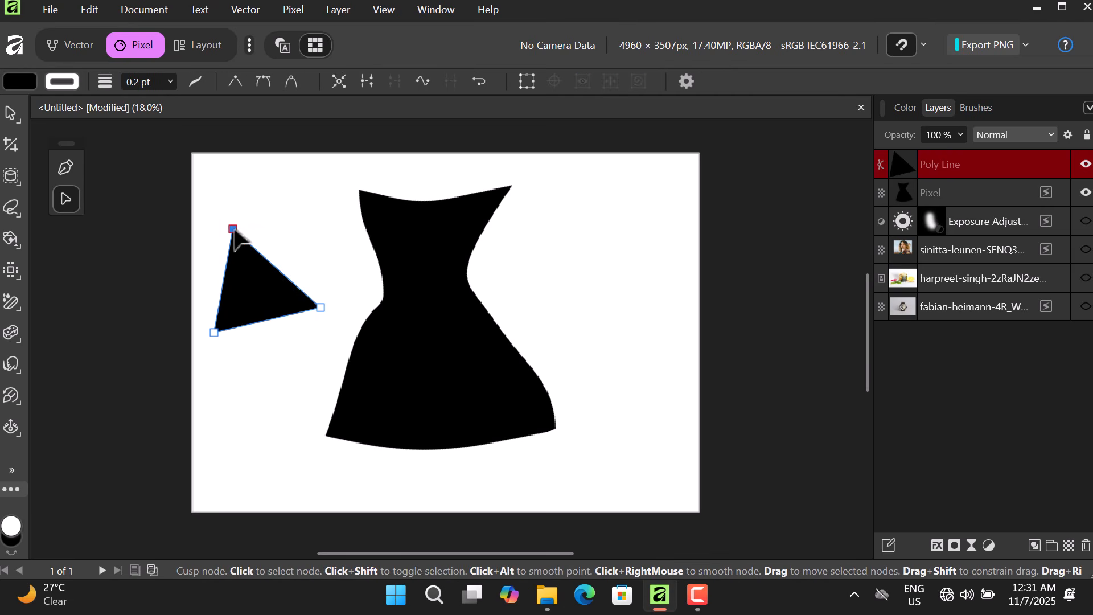
mouse_move(234, 231)
left_mouse_down()
mouse_move(258, 219)
mouse_move(240, 241)
left_mouse_up()
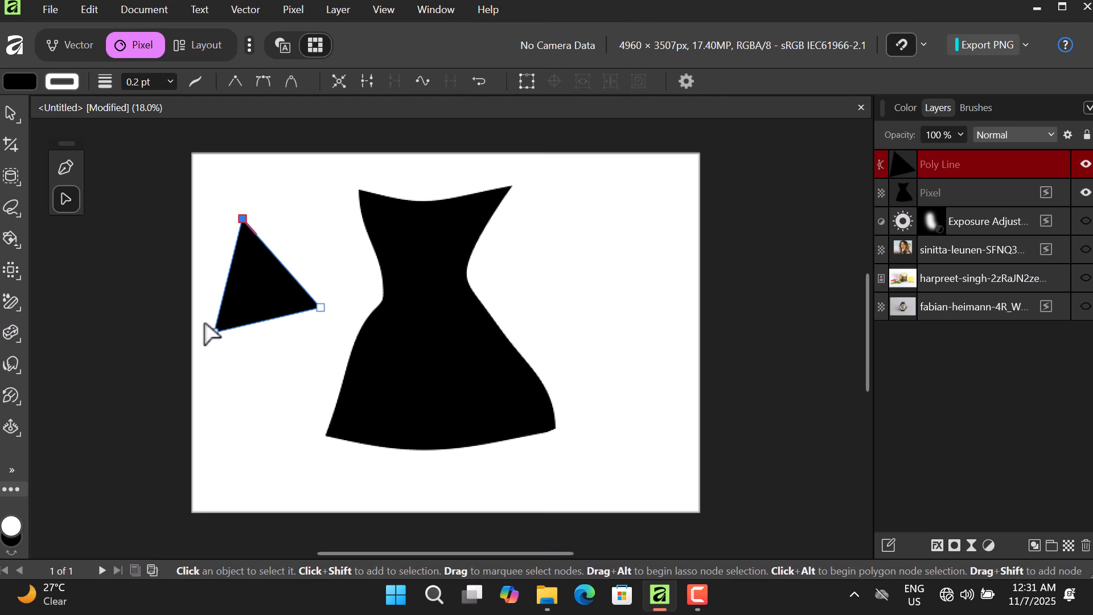
left_click(216, 340)
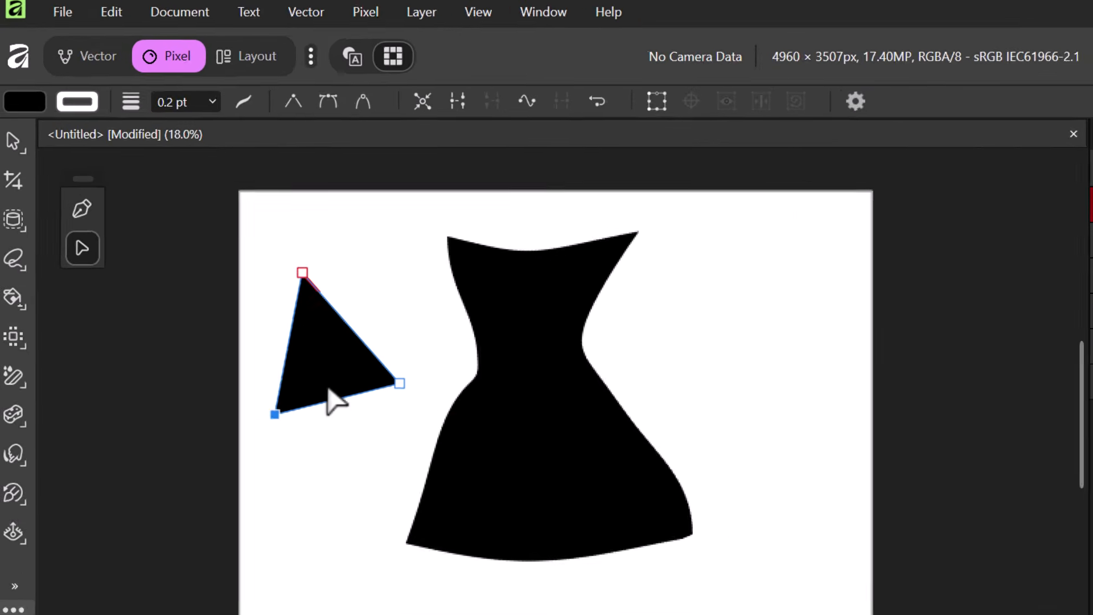
left_click_drag(351, 423, 386, 496)
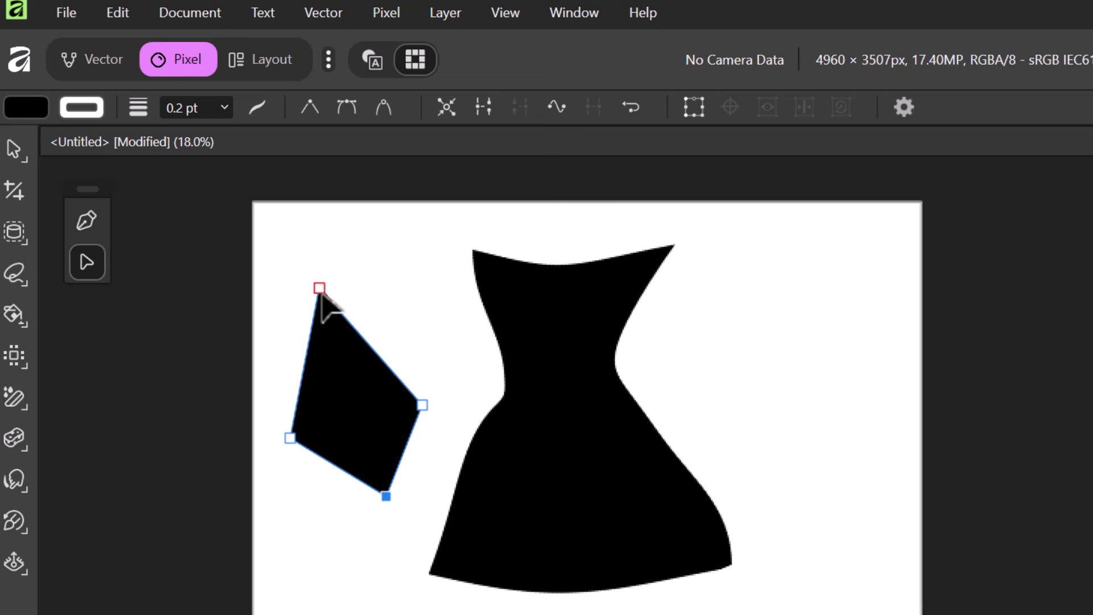
left_click_drag(320, 288, 333, 326)
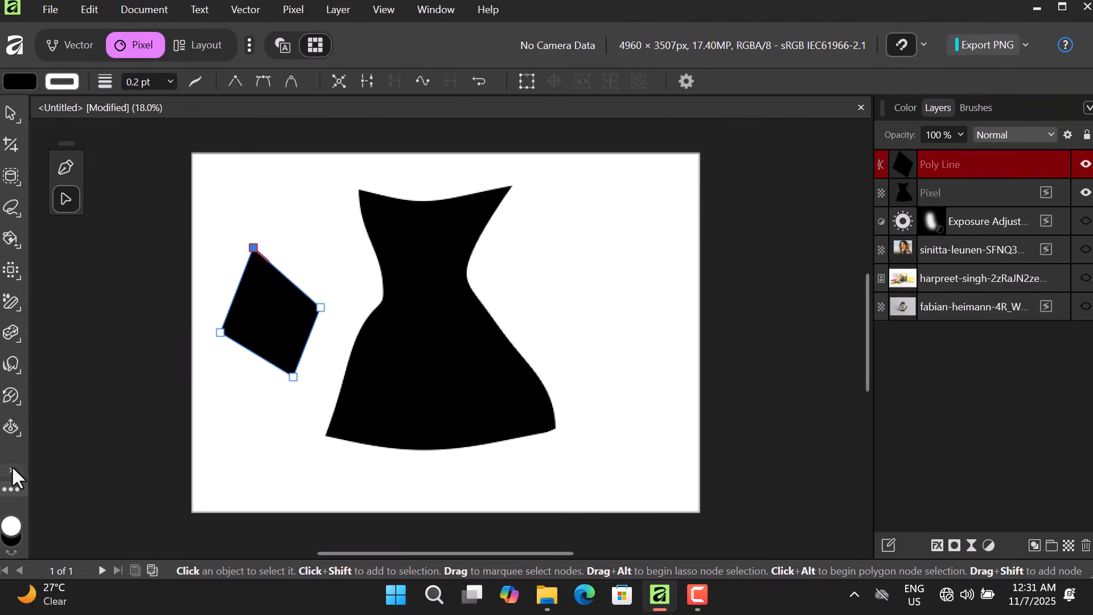
Step: Draw a five-pointed star beside the dress's right side with the Star Tool
left_click(11, 468)
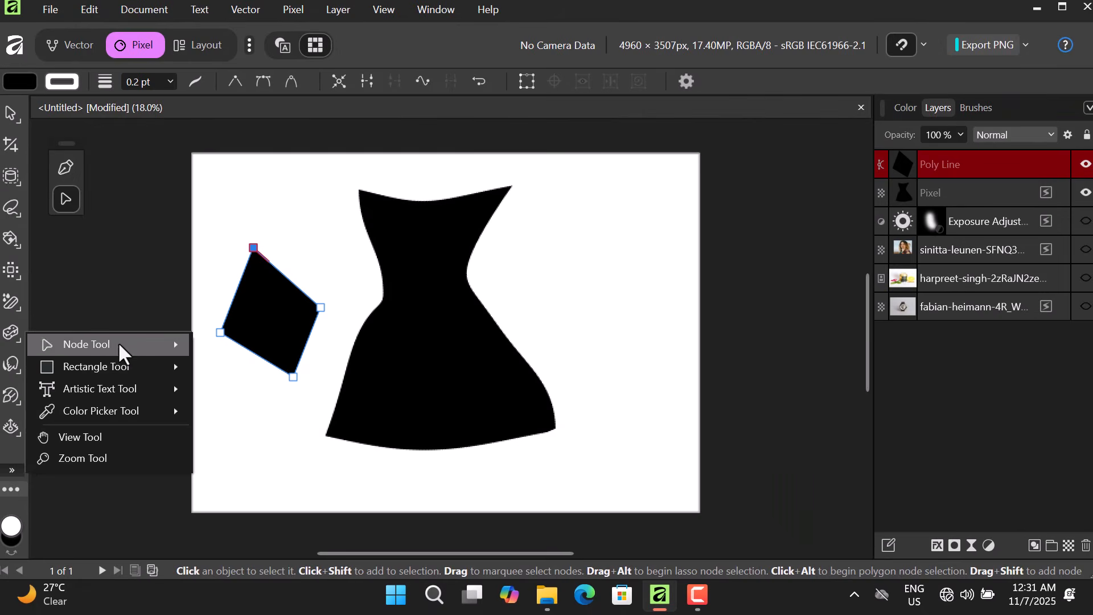
mouse_move(104, 368)
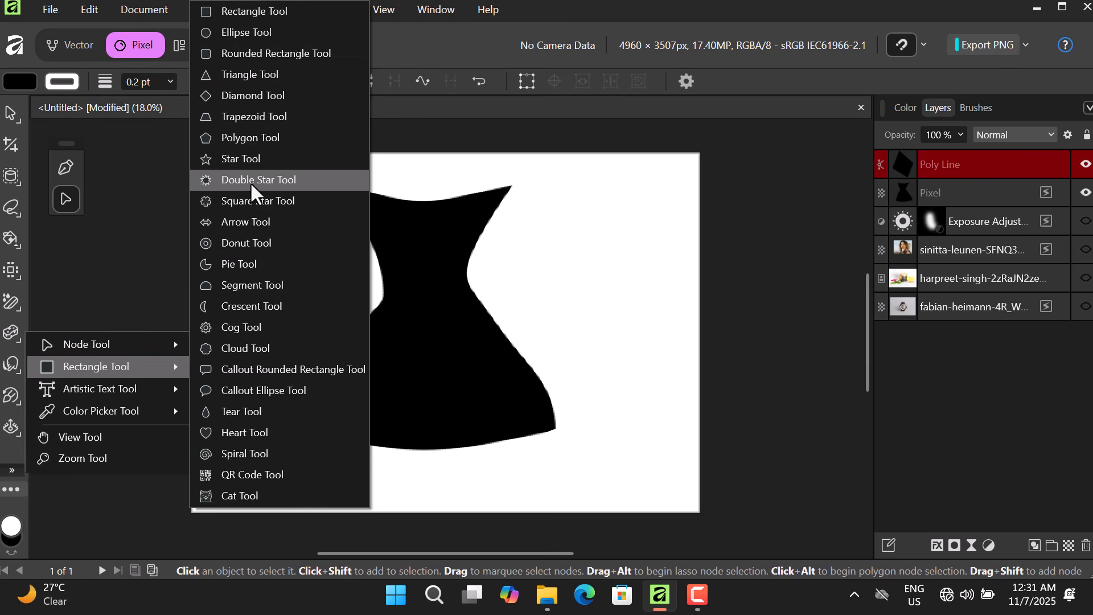
left_click(237, 154)
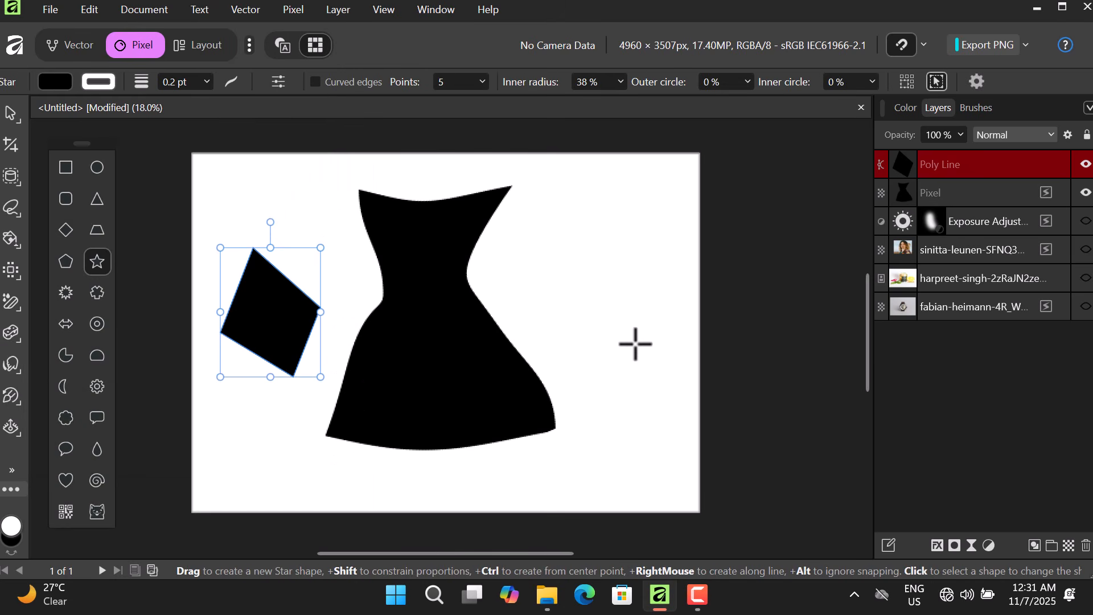
left_click_drag(570, 254, 633, 331)
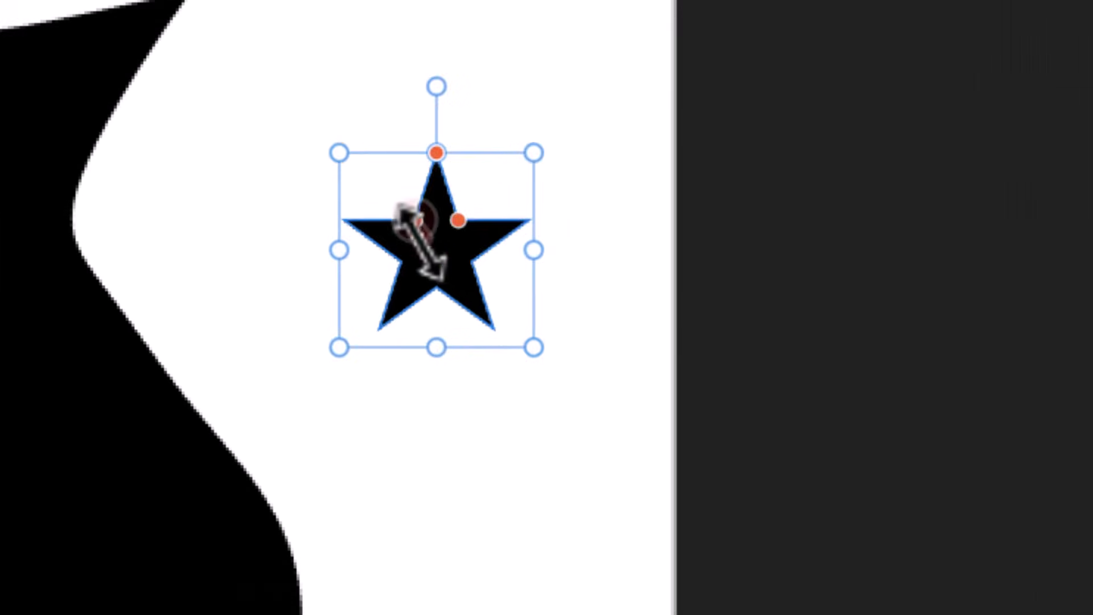
Step: Adjust the star's on-shape handles and round its tips to an outer circle of 45 %
left_click_drag(598, 274, 603, 283)
left_click_drag(424, 244, 453, 232)
left_click_drag(431, 152, 435, 108)
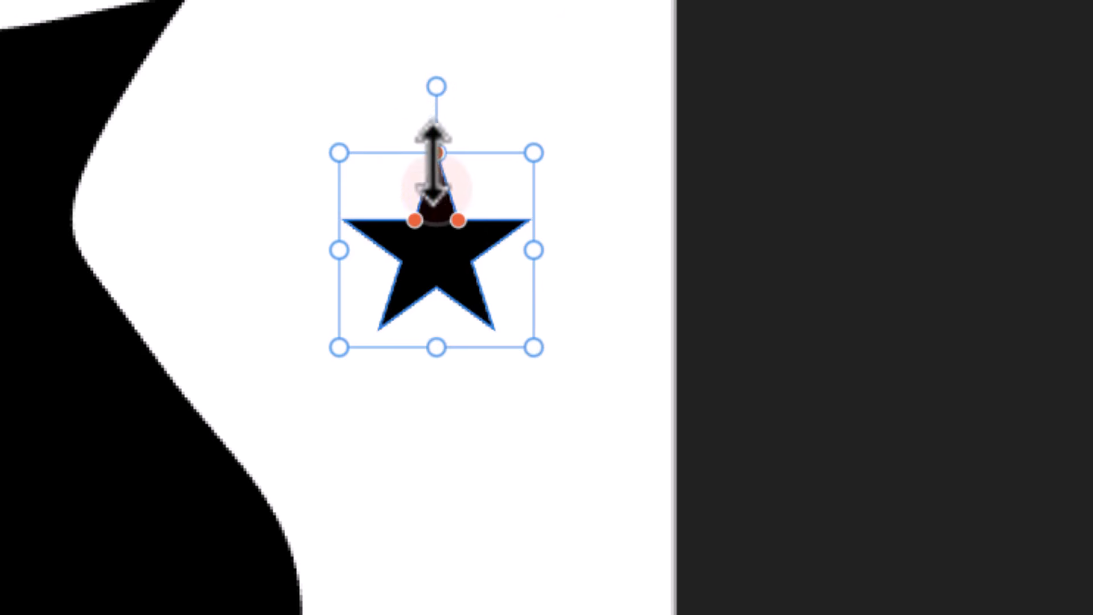
mouse_move(434, 162)
left_mouse_down()
mouse_move(433, 188)
mouse_move(434, 171)
left_mouse_up()
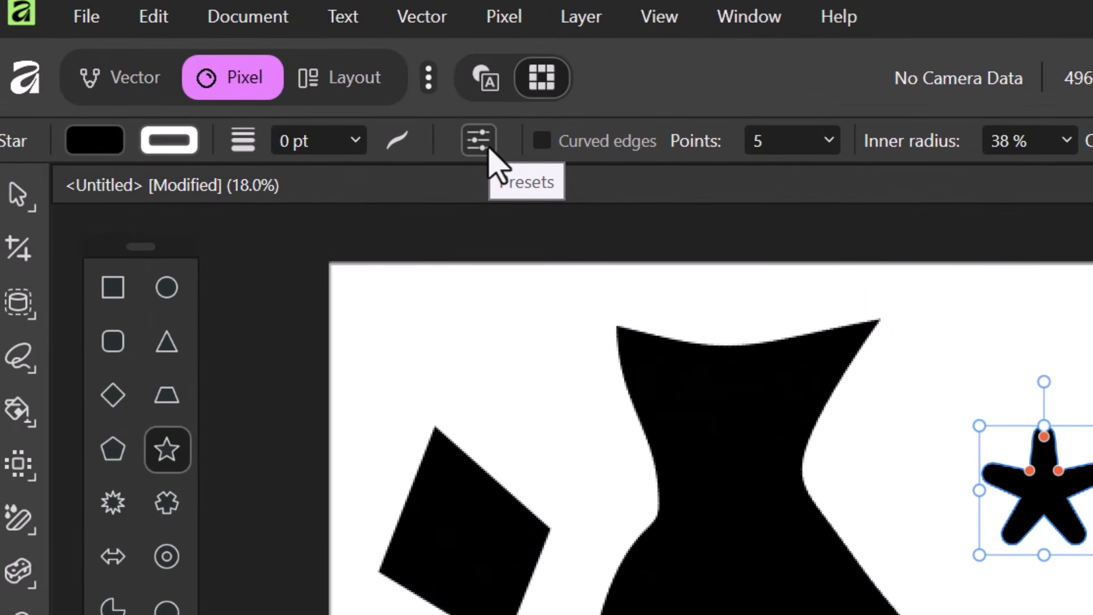
Step: Apply the nine-petal flower preset to the star shape
left_click(488, 151)
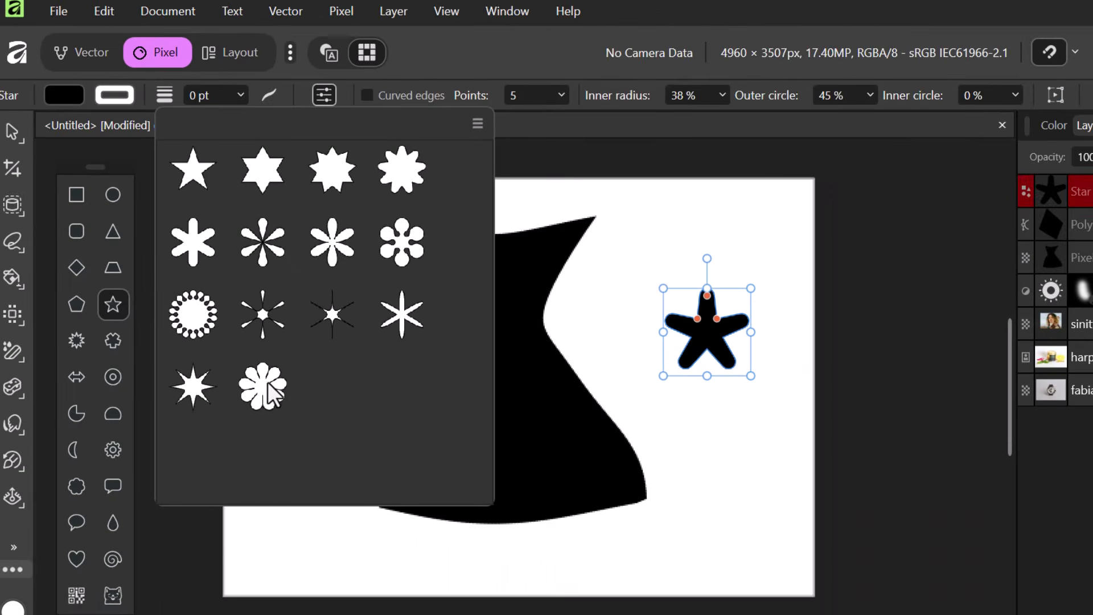
left_click(310, 456)
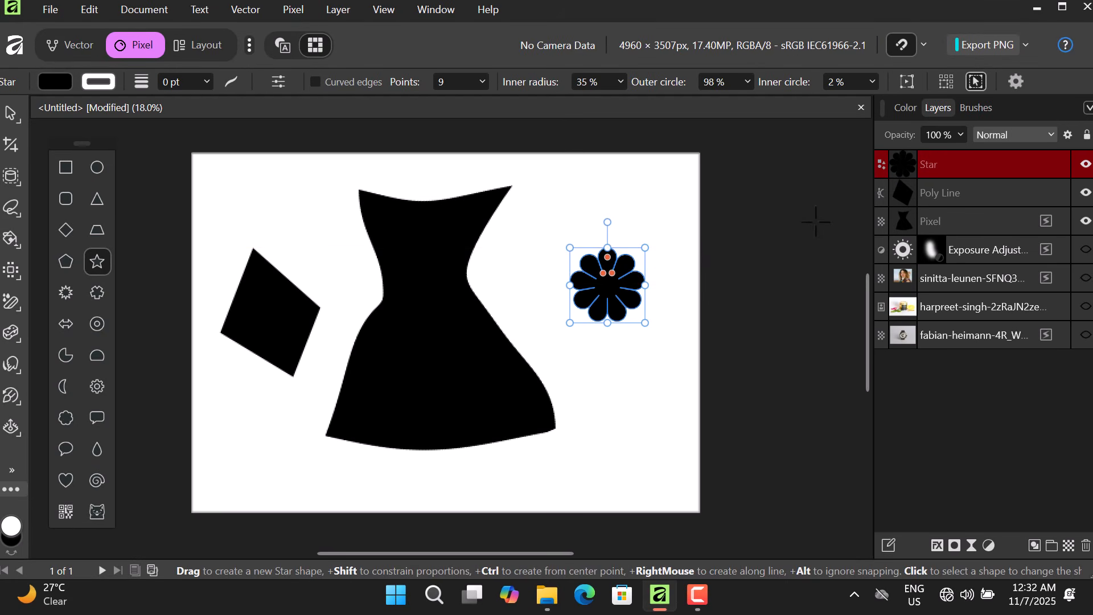
Step: Fill the nine-petal flower with bright yellow (FFF400)
left_click(906, 109)
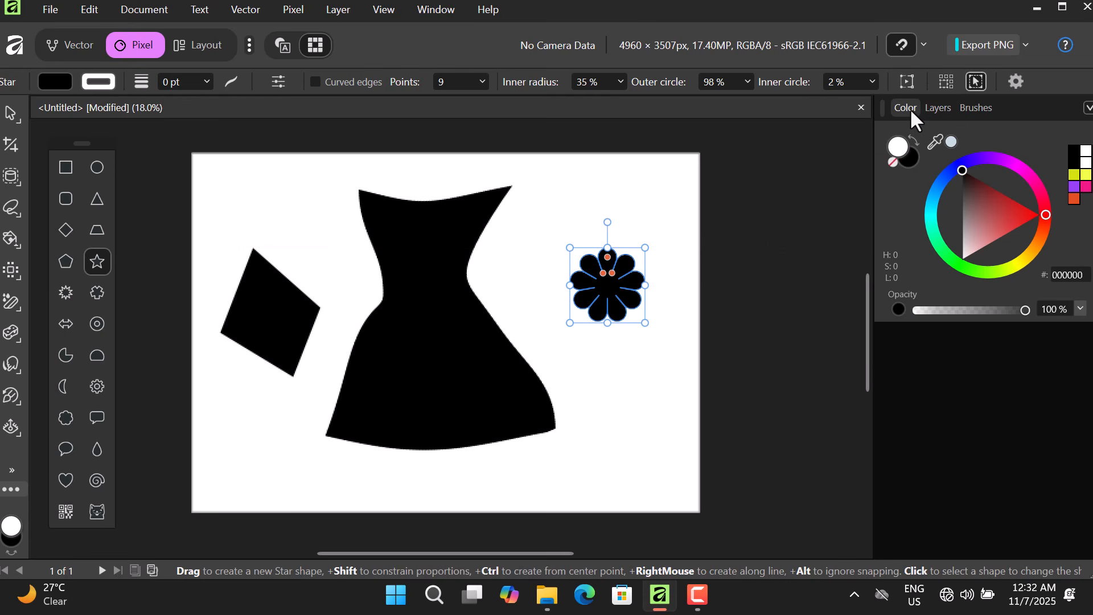
left_click(1020, 264)
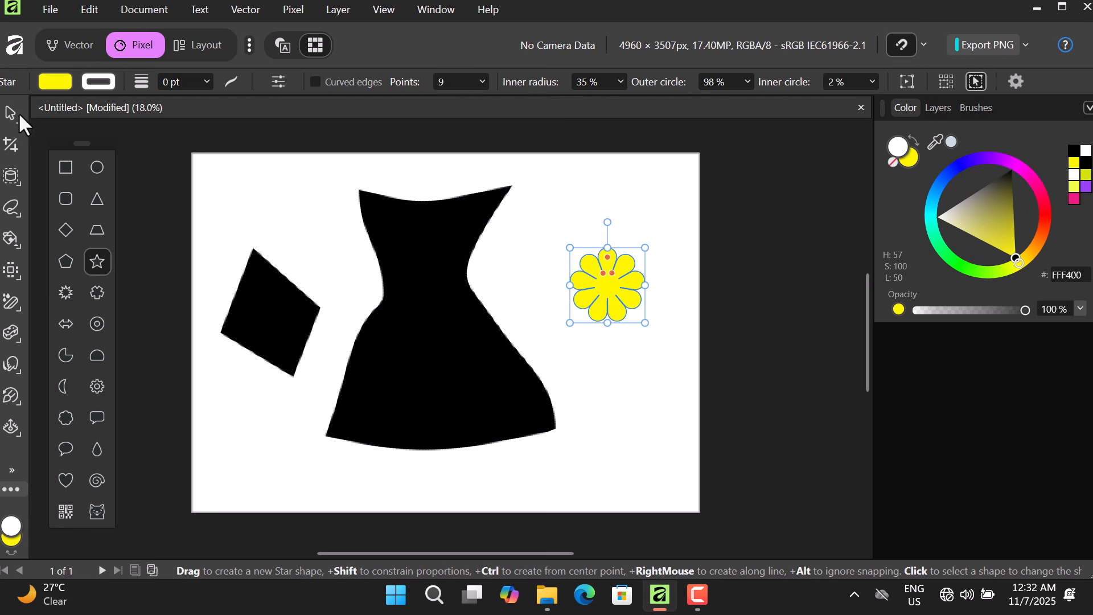
Step: Move the yellow flower onto the dress's bodice and scale it down to a small ornament near the upper left edge
key("v")
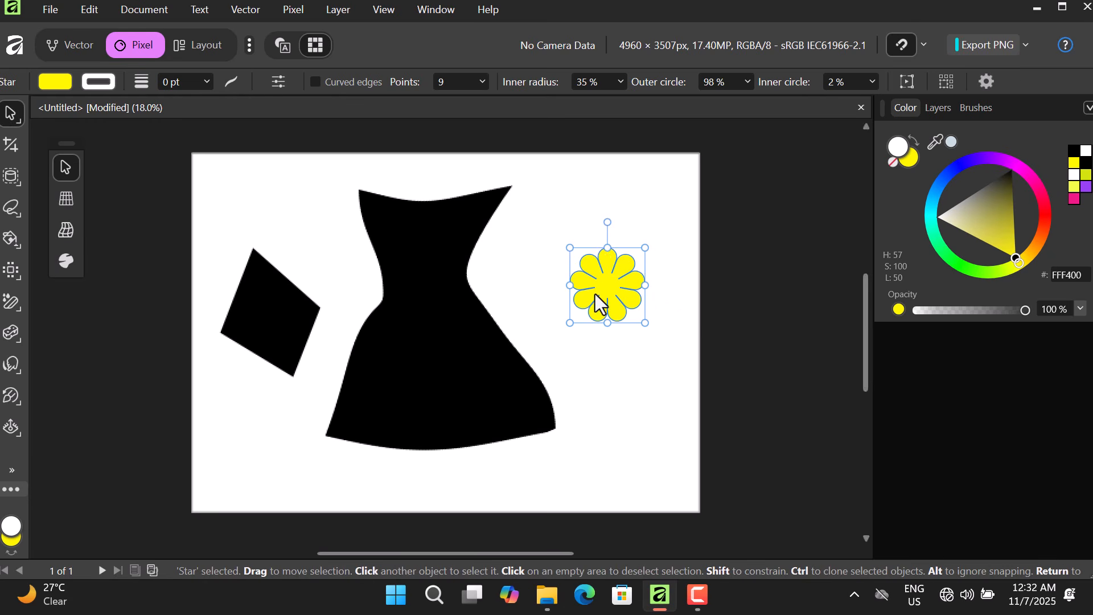
left_click_drag(605, 284, 415, 251)
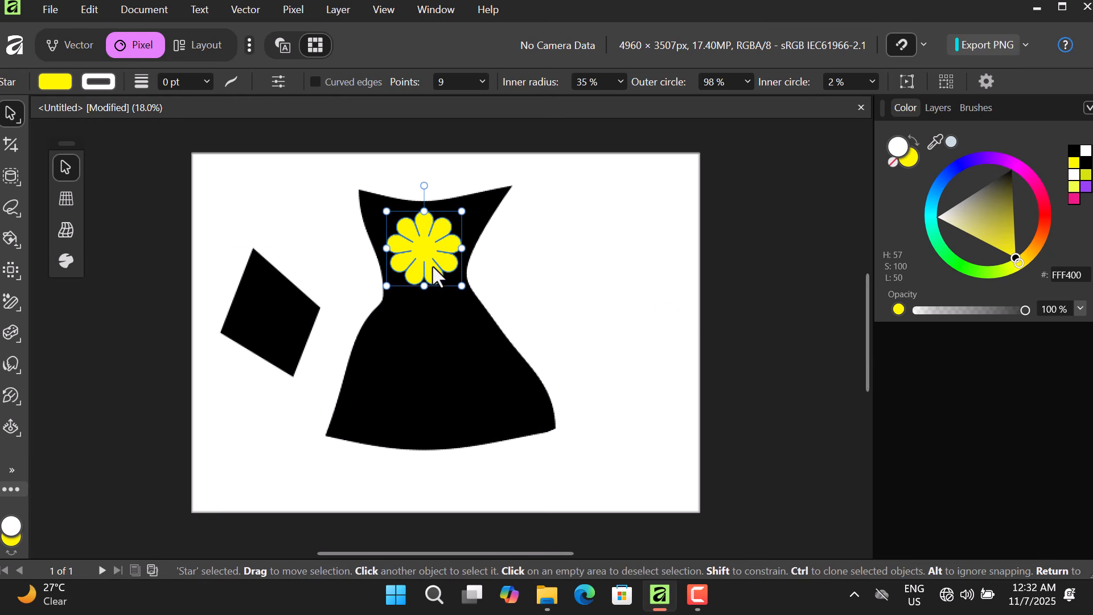
left_click_drag(461, 211, 399, 238)
left_click(614, 283)
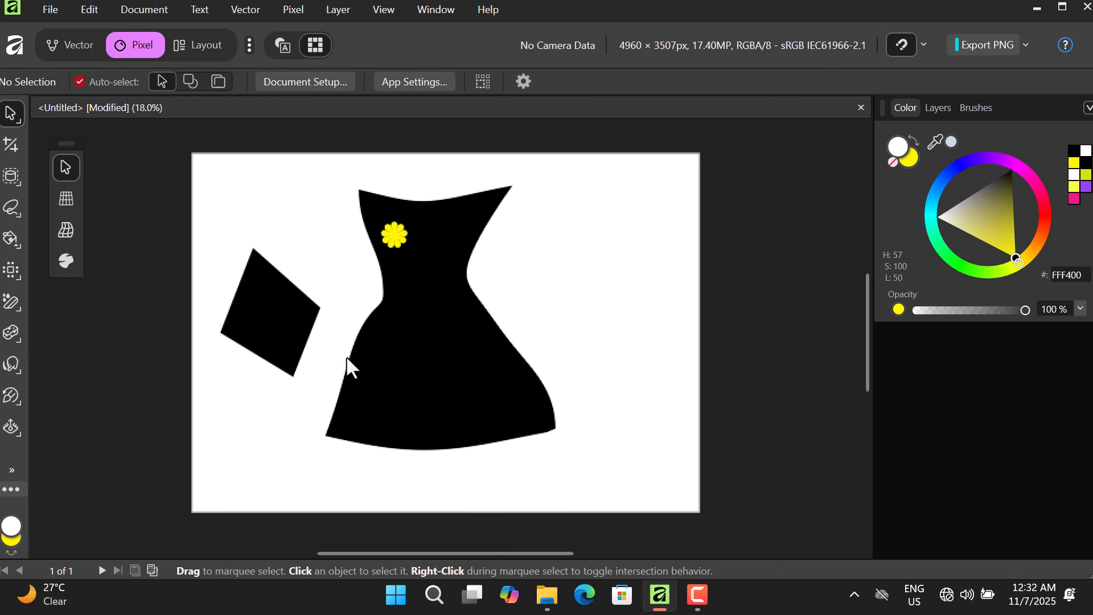
Step: Delete the black four-sided figure beside the dress
left_click(267, 328)
key("Delete")
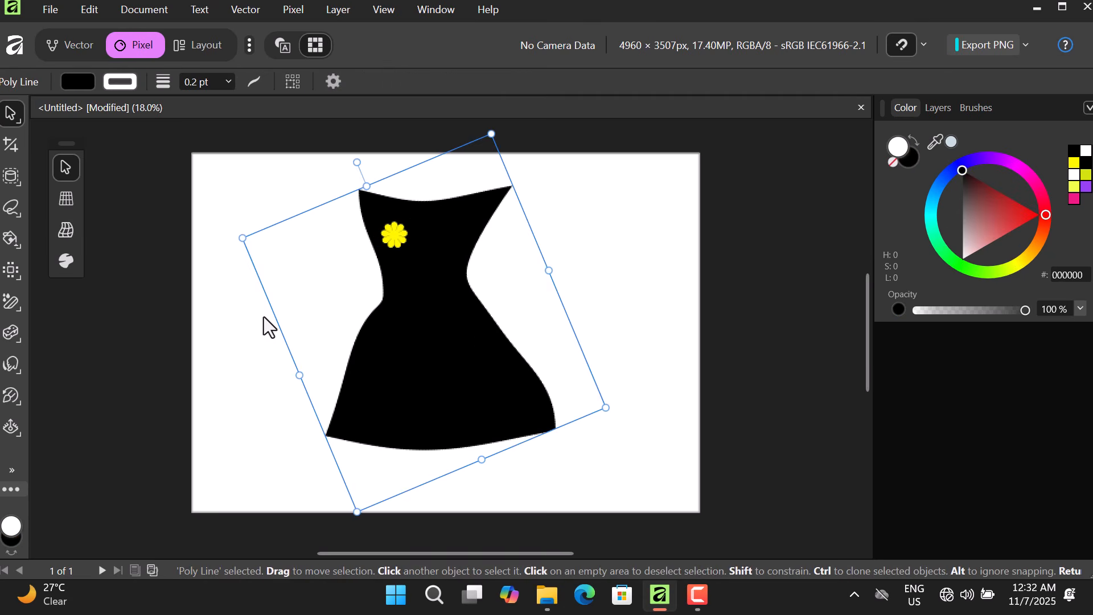
left_click(693, 302)
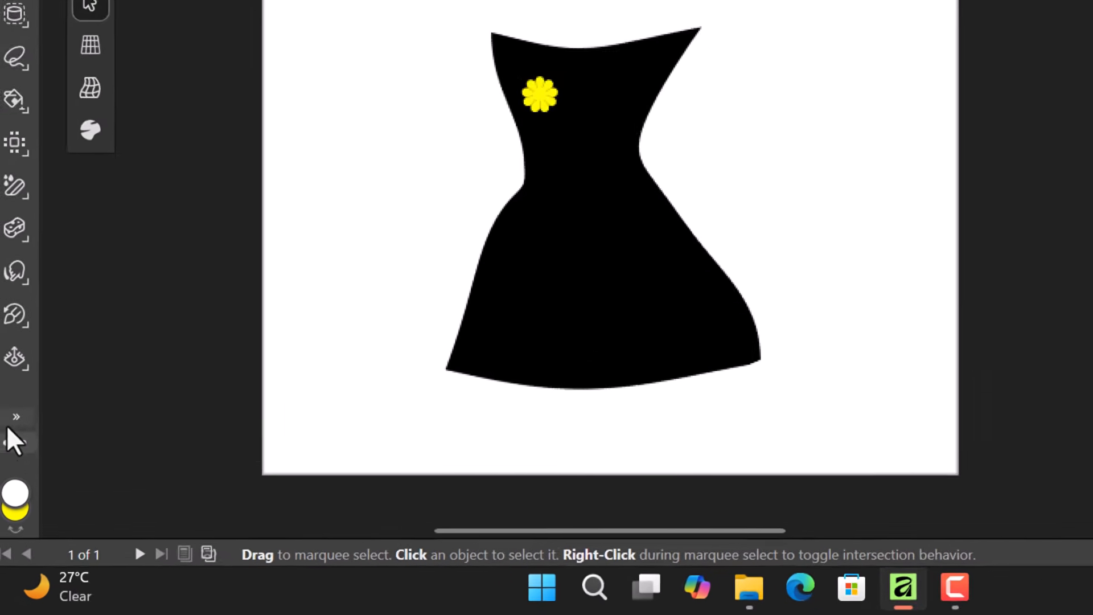
Step: Add the artistic text "DRESS" in the white area to the right of the dress's waist
left_click(11, 490)
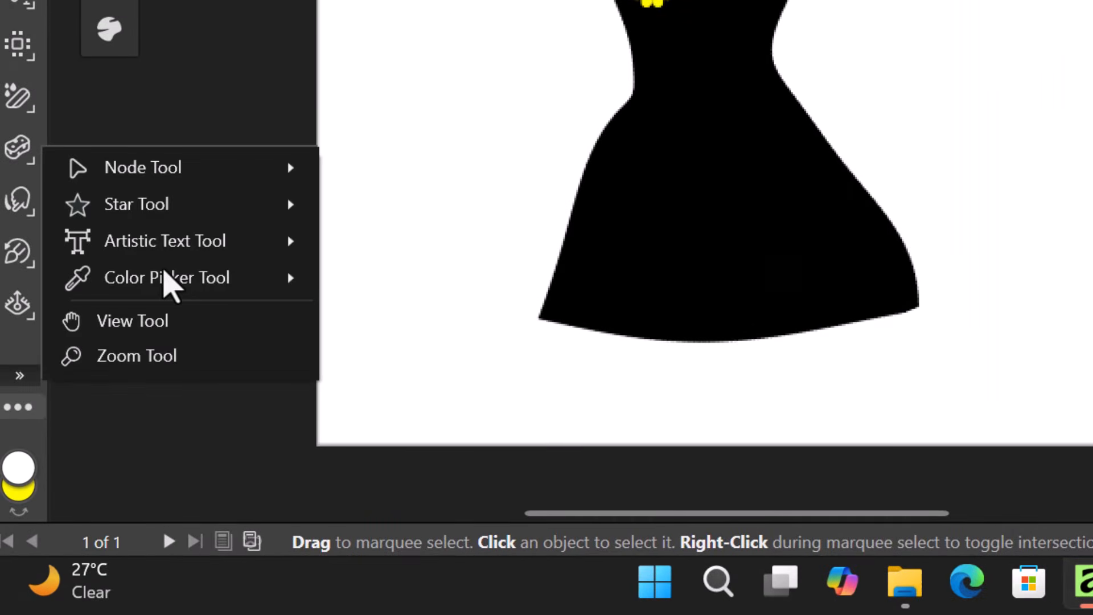
mouse_move(188, 245)
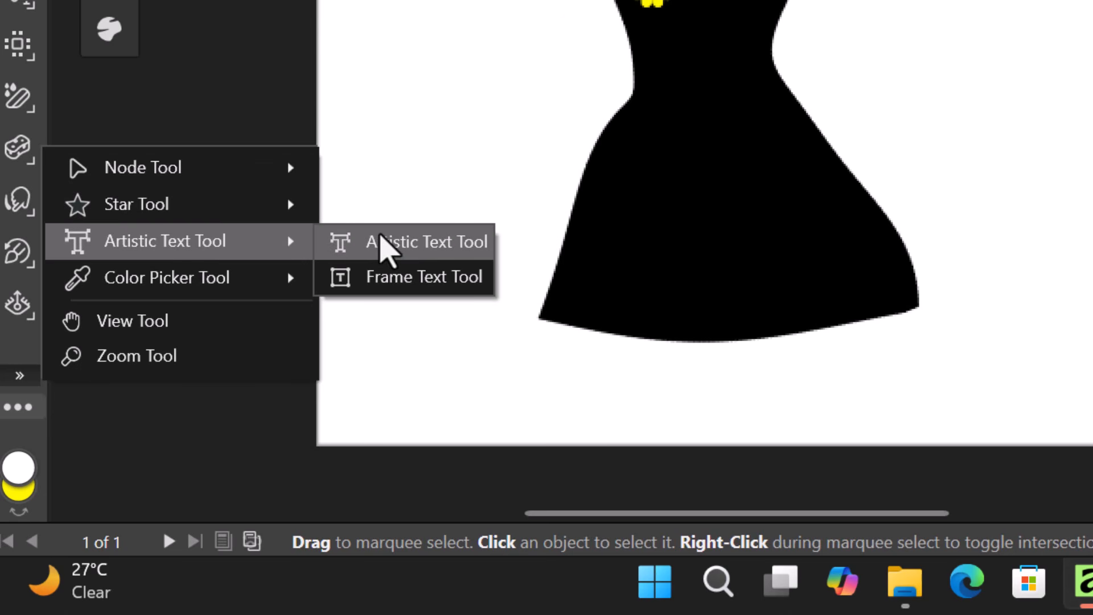
left_click(383, 245)
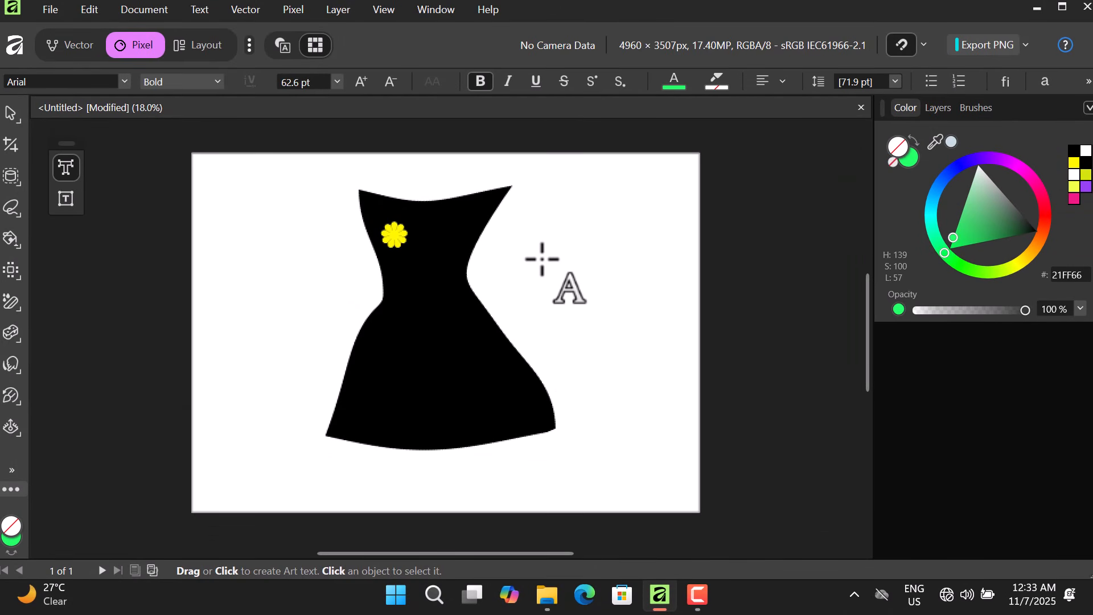
left_click(540, 262)
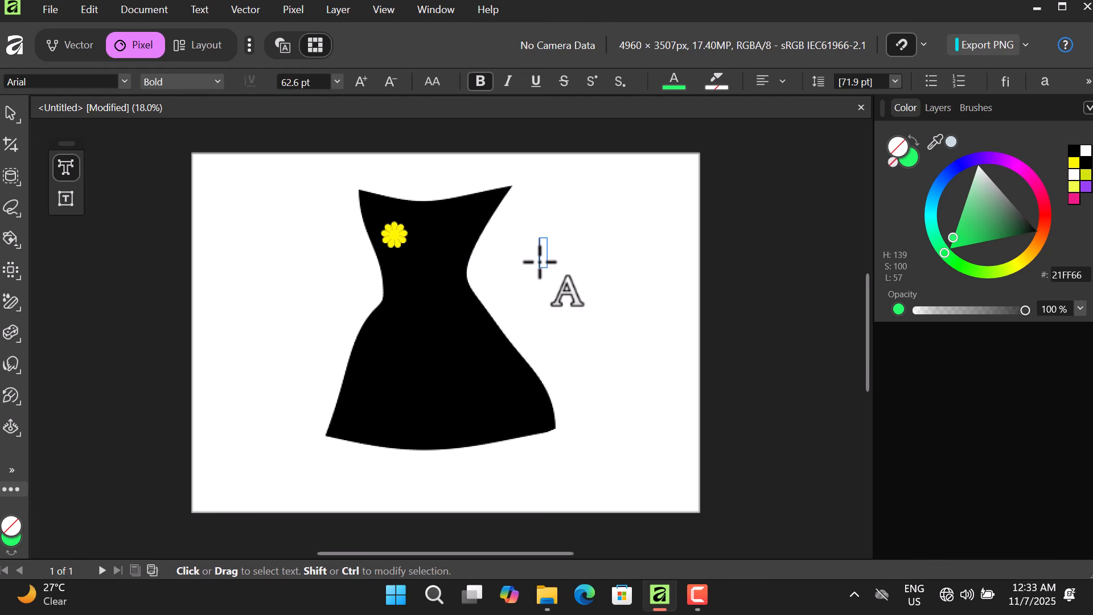
type("DRESS")
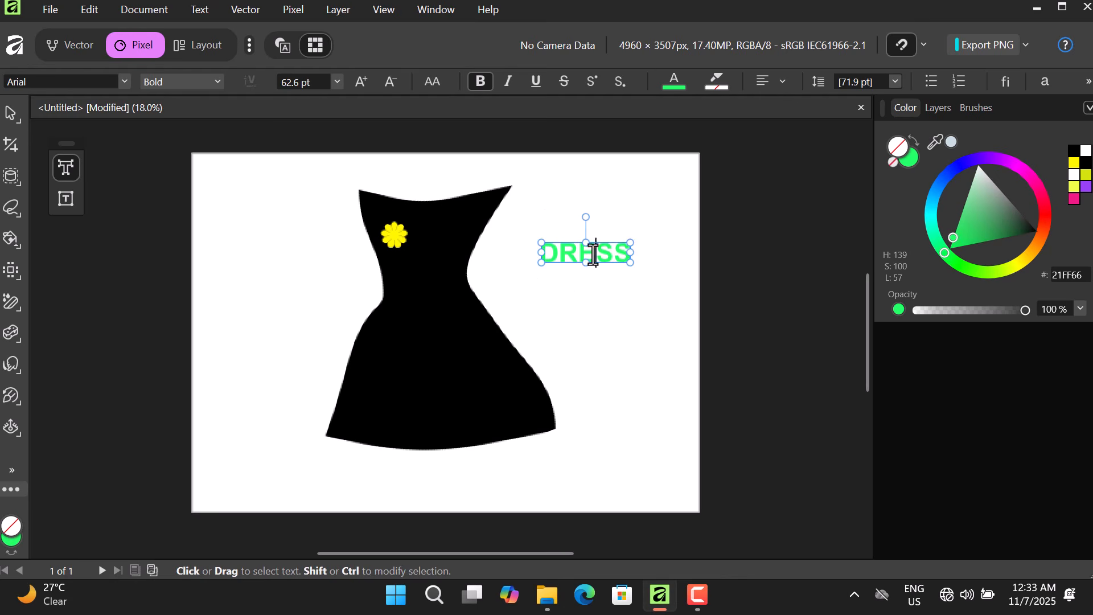
Step: Try to recolour the DRESS title with a colour sampled from the dress
double_click(594, 255)
left_click(675, 83)
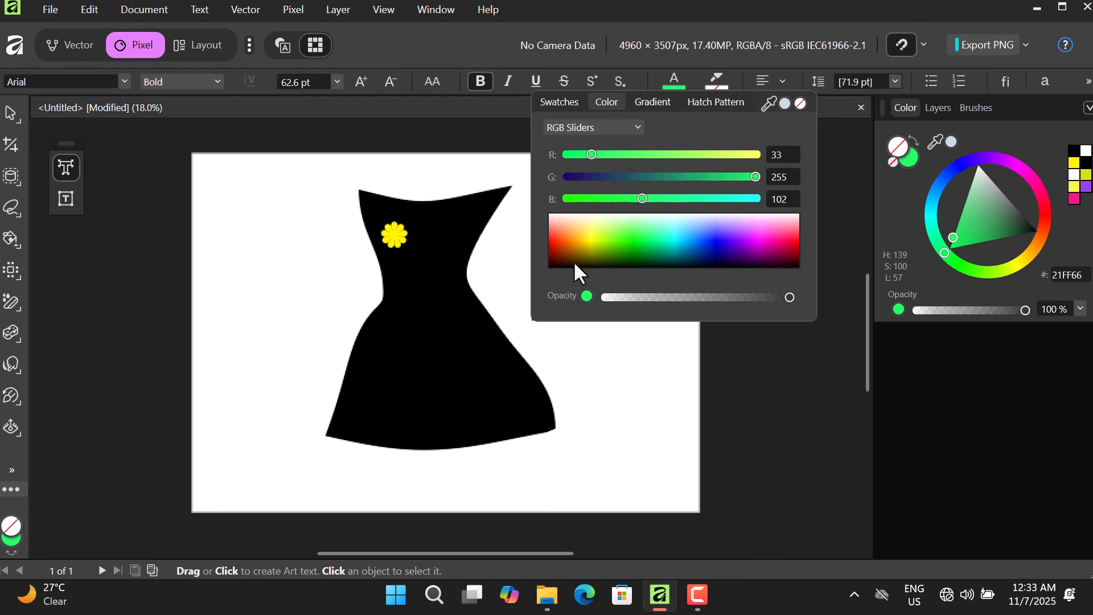
left_click(766, 96)
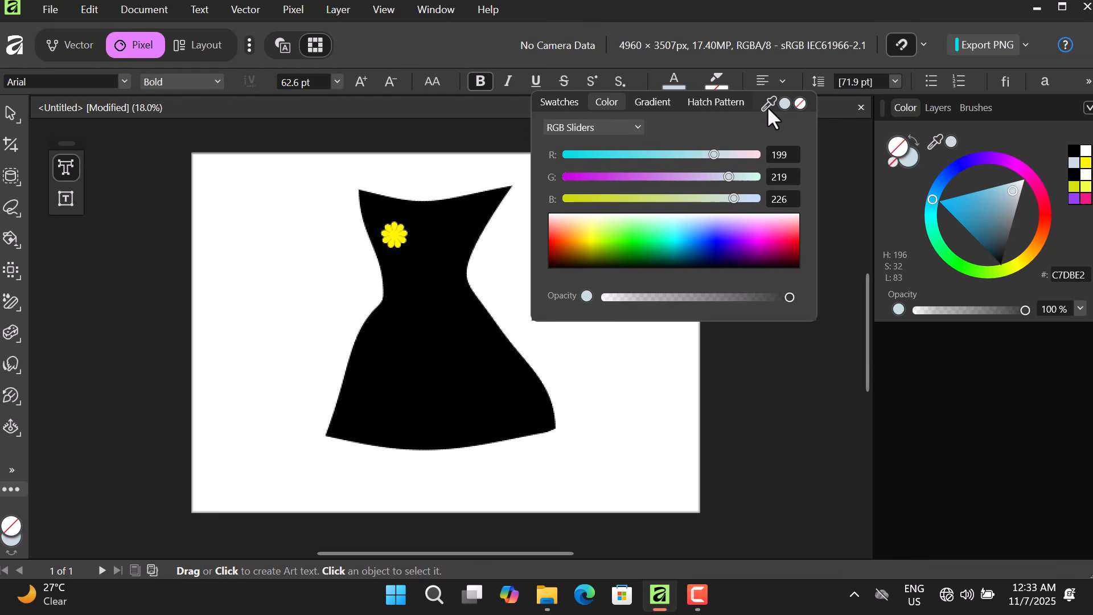
left_click(426, 385)
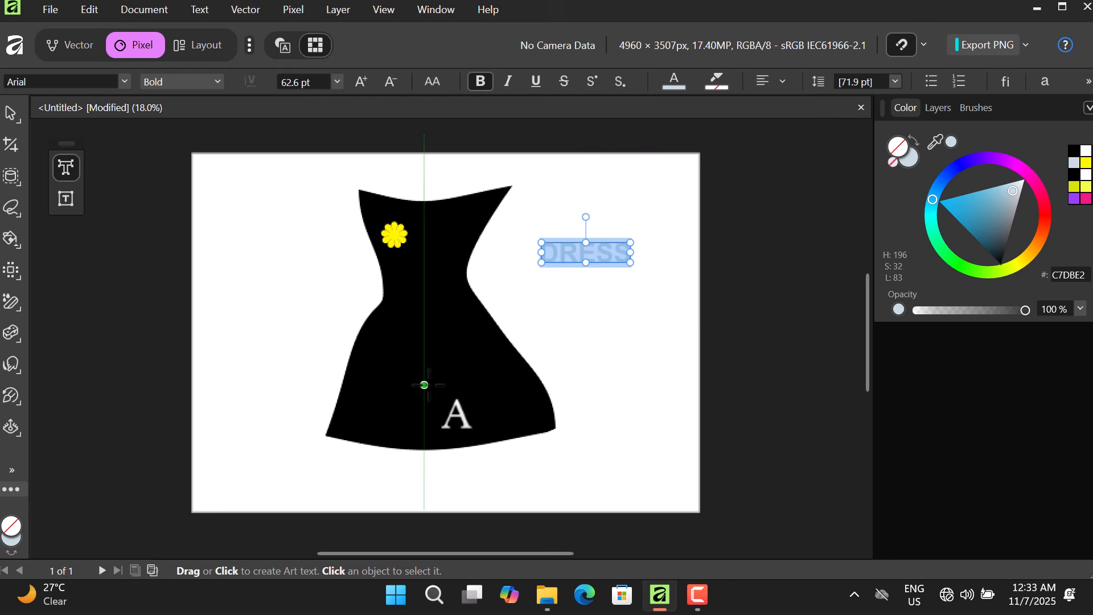
left_click(428, 383)
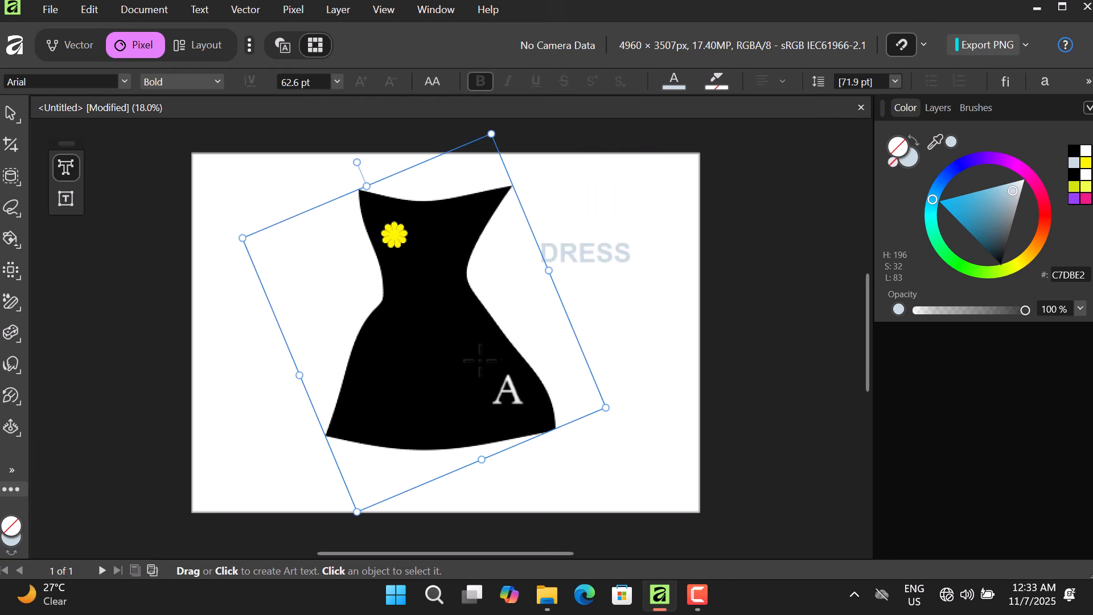
Step: Colour the whole DRESS title dark golden yellow (RGB 216, 190, 0)
double_click(609, 253)
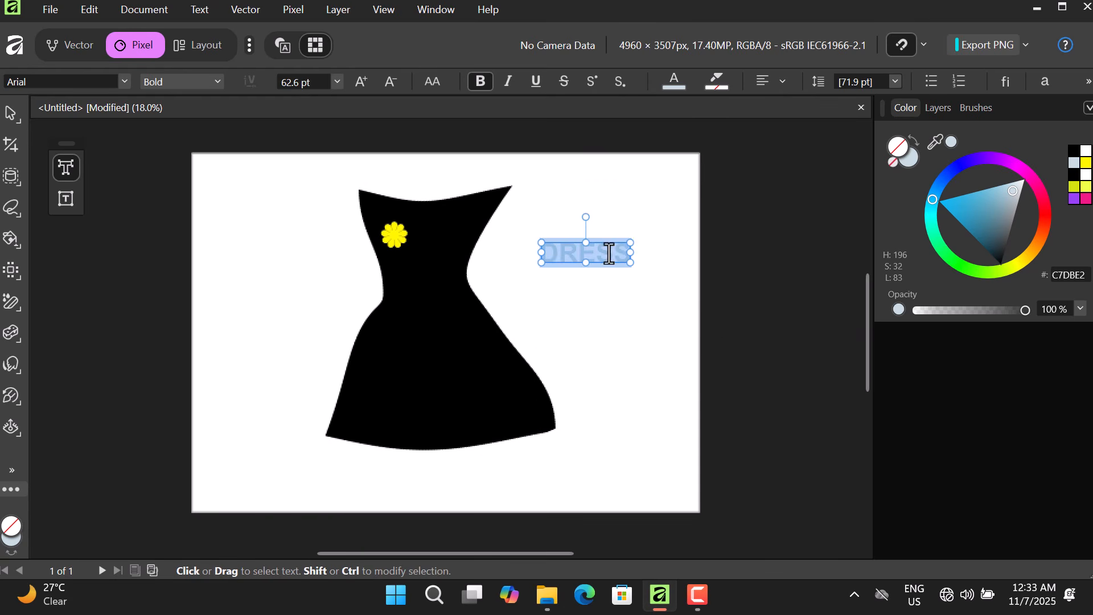
left_click(679, 82)
left_click(583, 242)
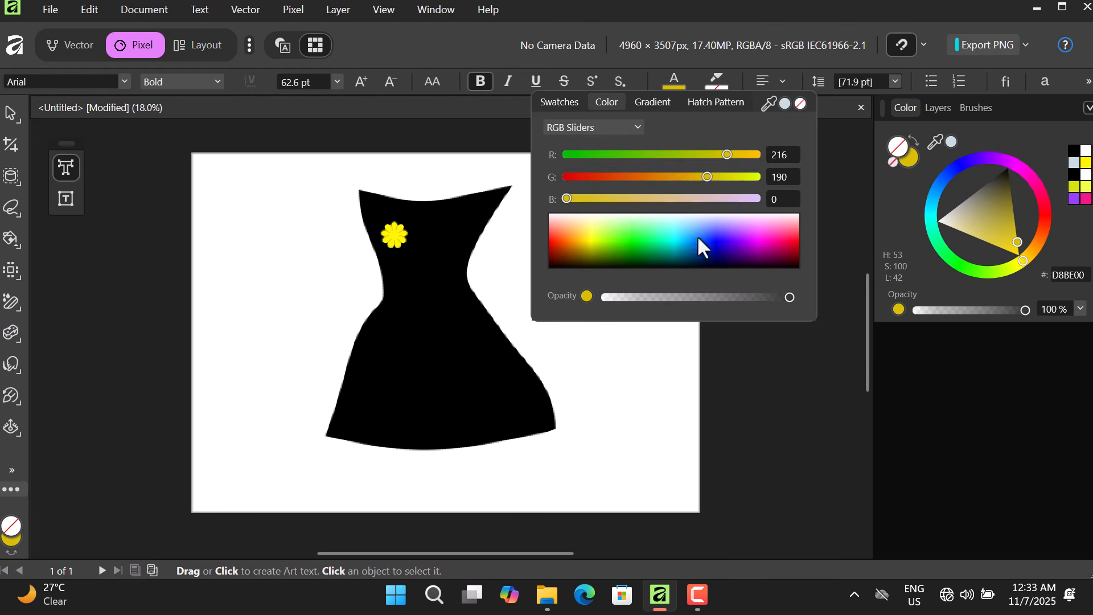
left_click(829, 146)
left_click(634, 280)
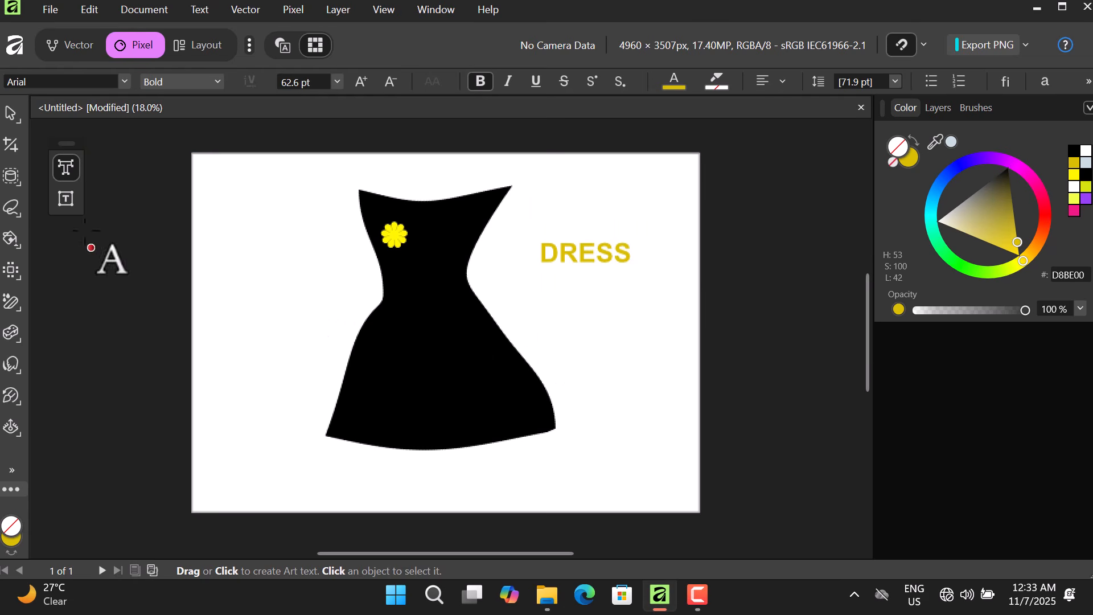
Step: Draw a text frame below the DRESS title with the Frame Text Tool and insert filler text into it
left_click(66, 200)
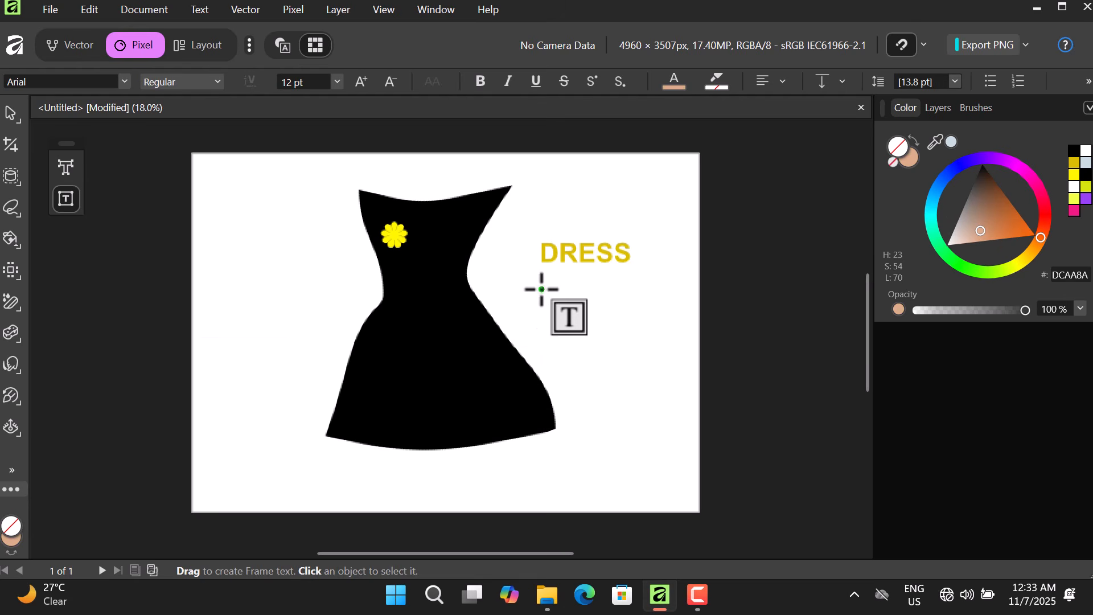
left_click_drag(542, 290, 649, 372)
right_click(578, 308)
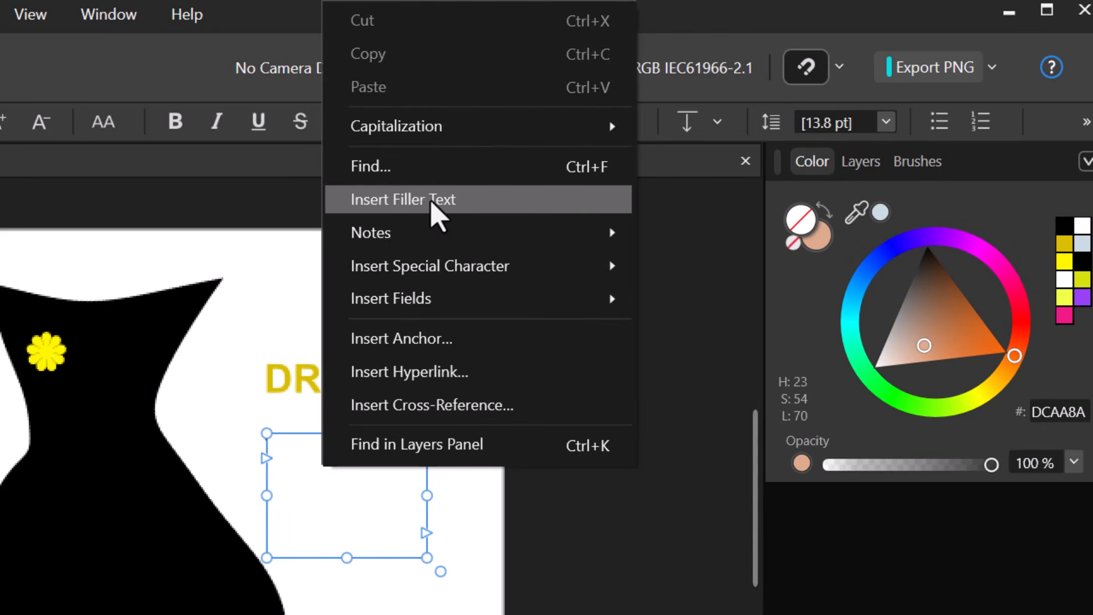
left_click(431, 202)
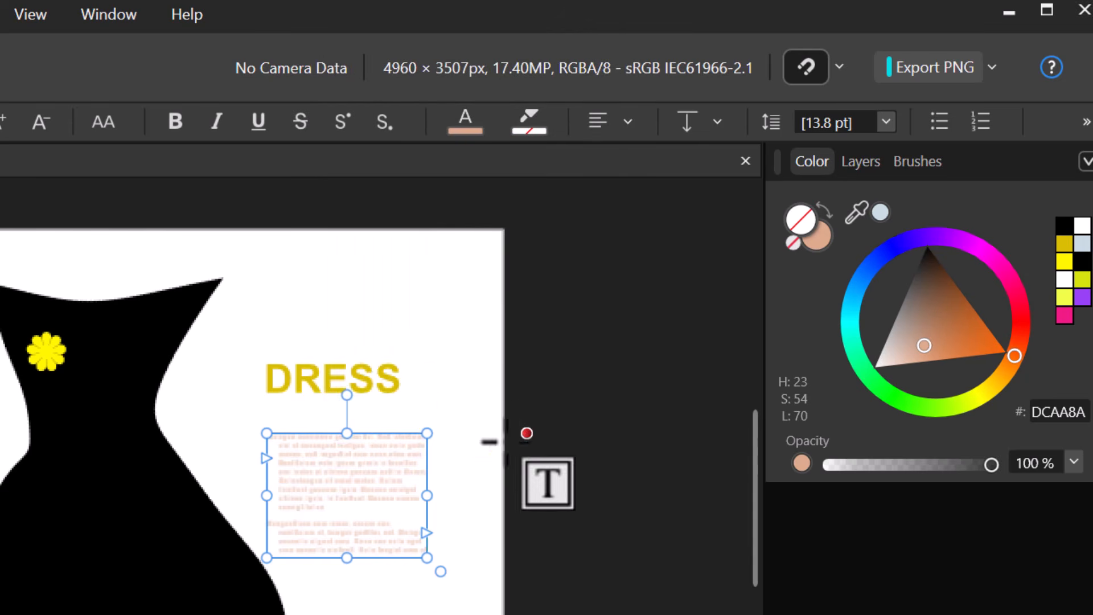
Step: Try to set the filler text's colour to black without selecting the text first
left_click(465, 121)
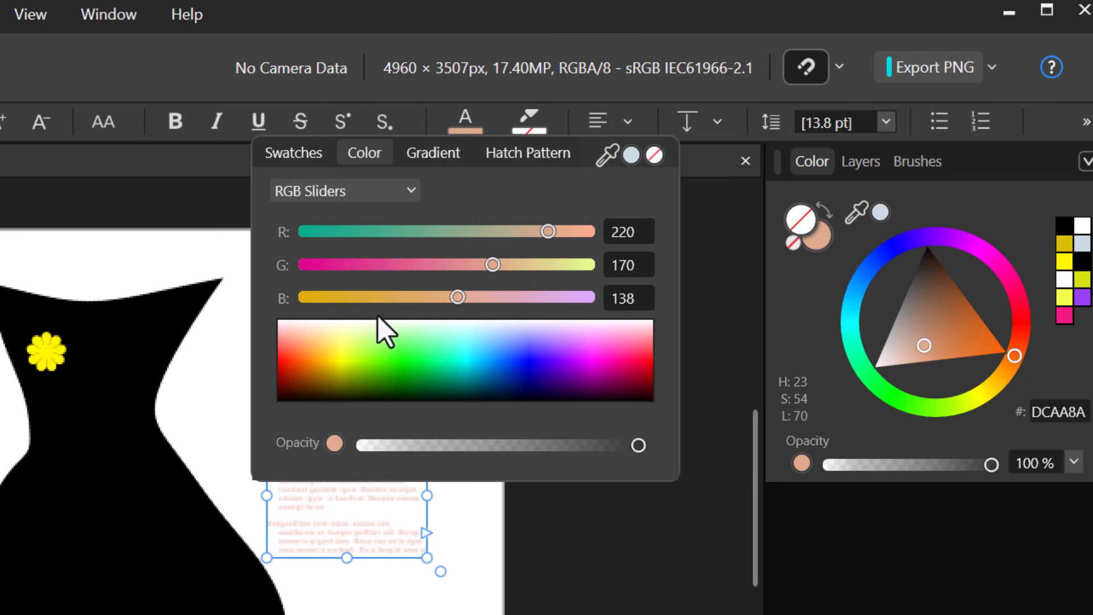
left_click(328, 386)
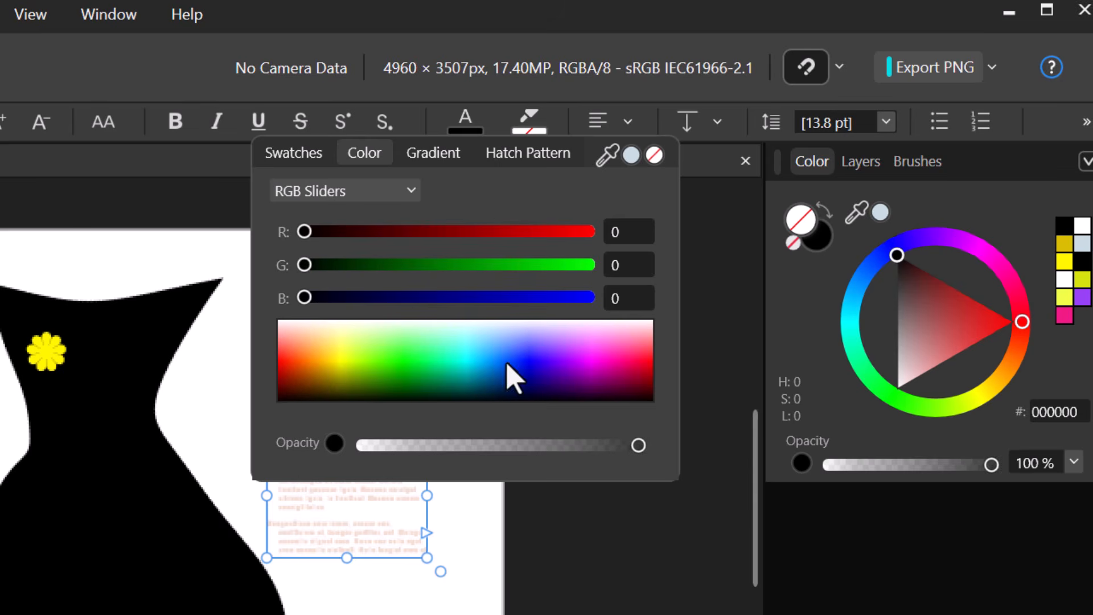
left_click(341, 534)
Step: Select all the filler text in the frame and colour it black (RGB 0, 0, 0)
left_click(329, 484)
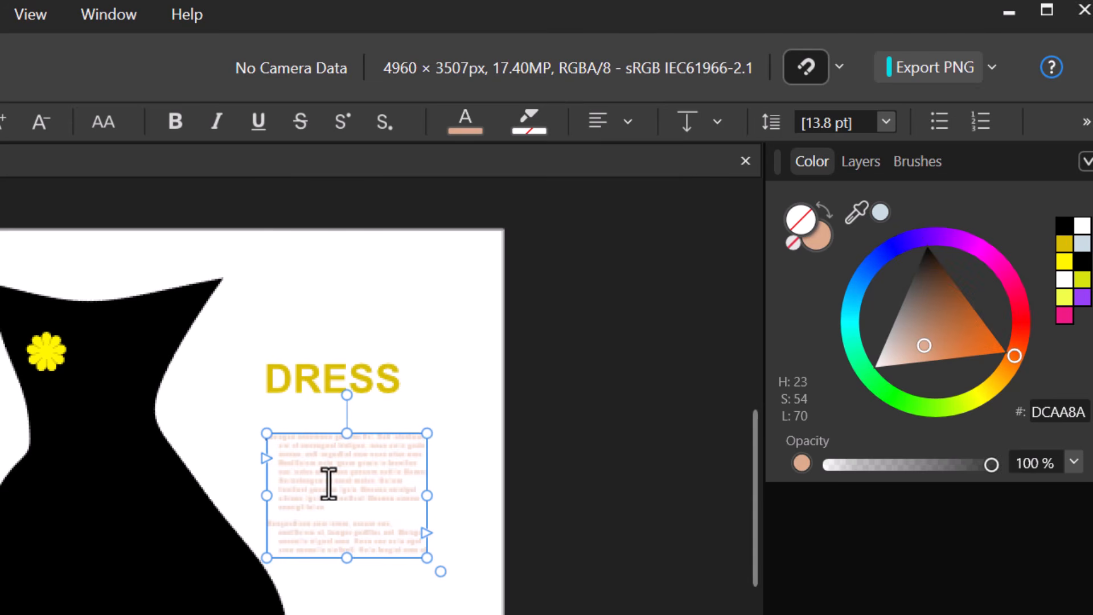
key("ctrl+a")
left_click(464, 127)
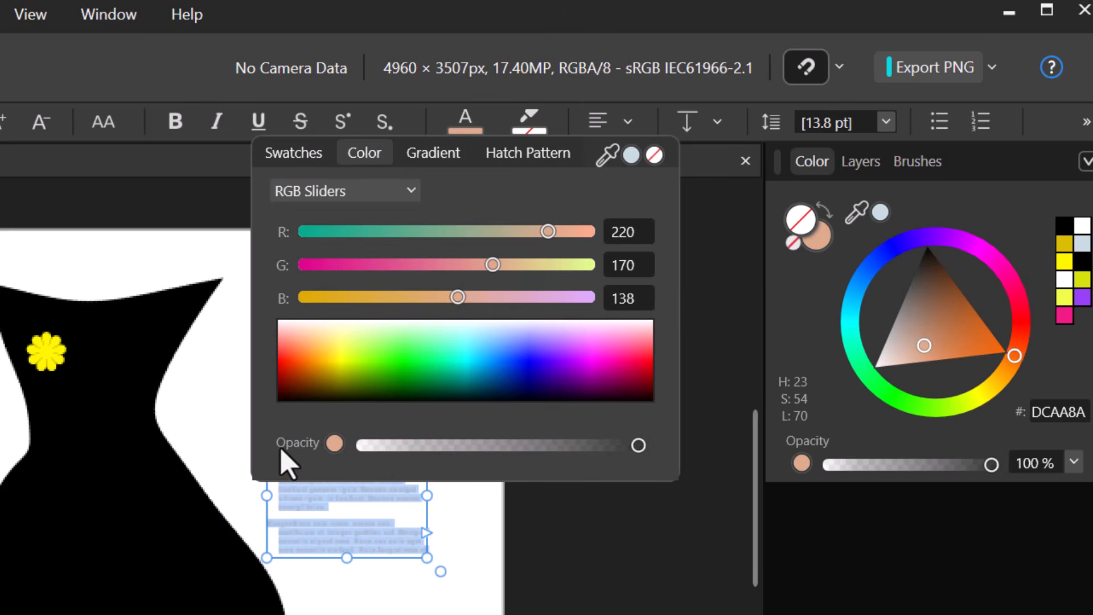
left_click_drag(336, 388, 261, 435)
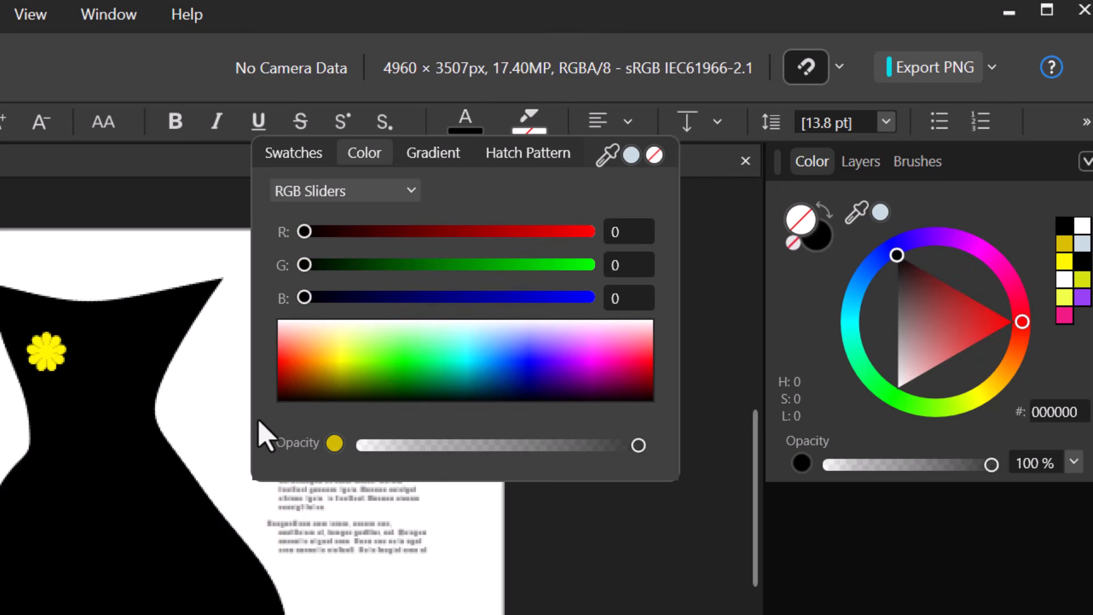
left_click(602, 546)
left_click(523, 513)
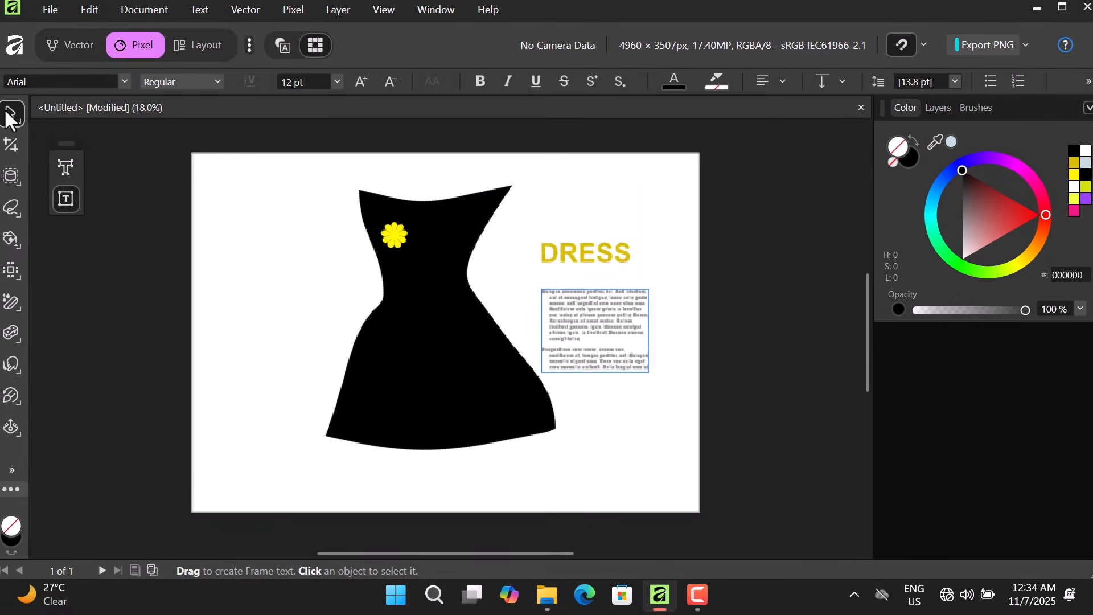
left_click(8, 116)
left_click(620, 260)
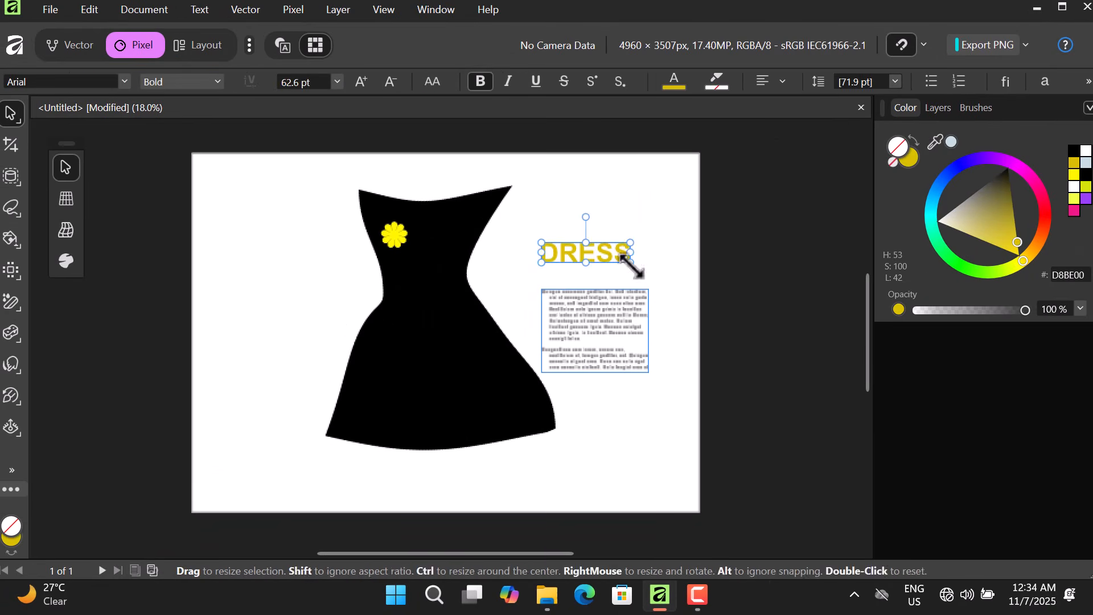
left_click(671, 295)
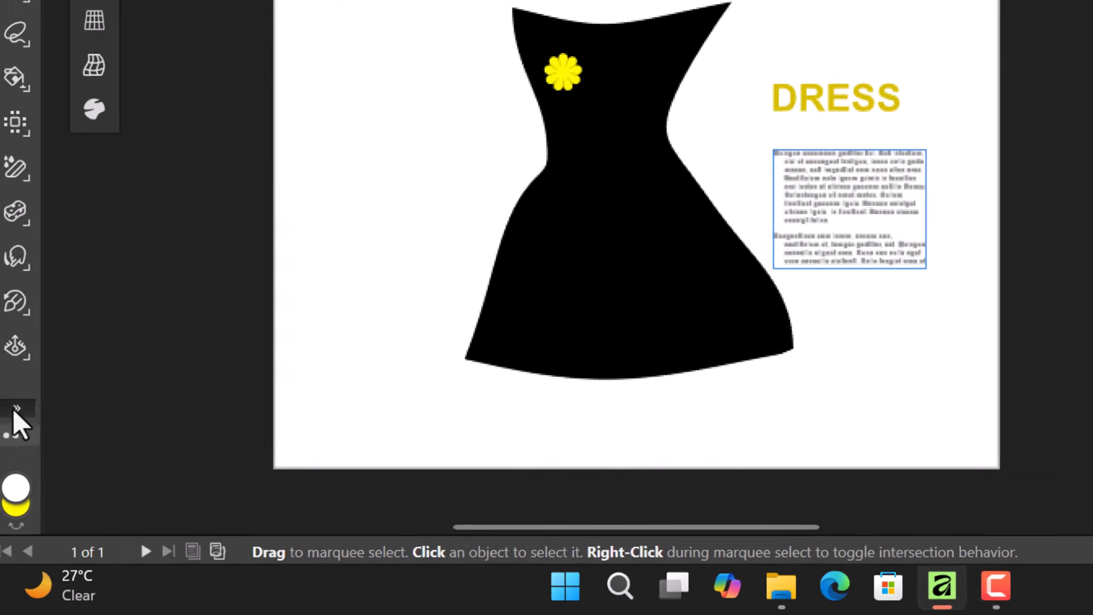
Step: Sample the golden yellow (D8BE00) of the DRESS title with the Color Picker Tool
left_click(12, 489)
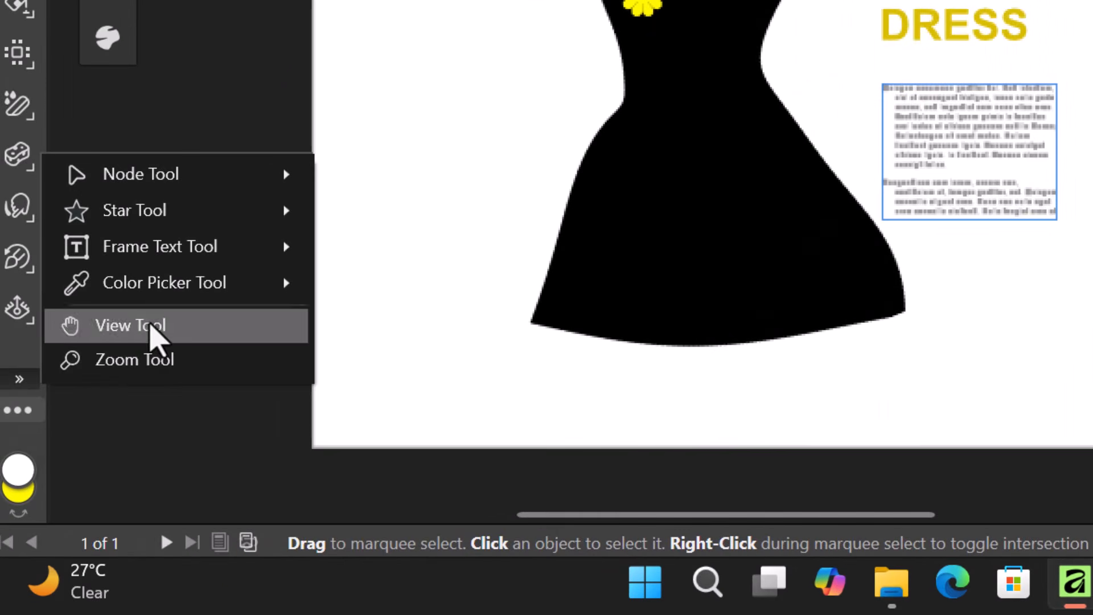
mouse_move(213, 271)
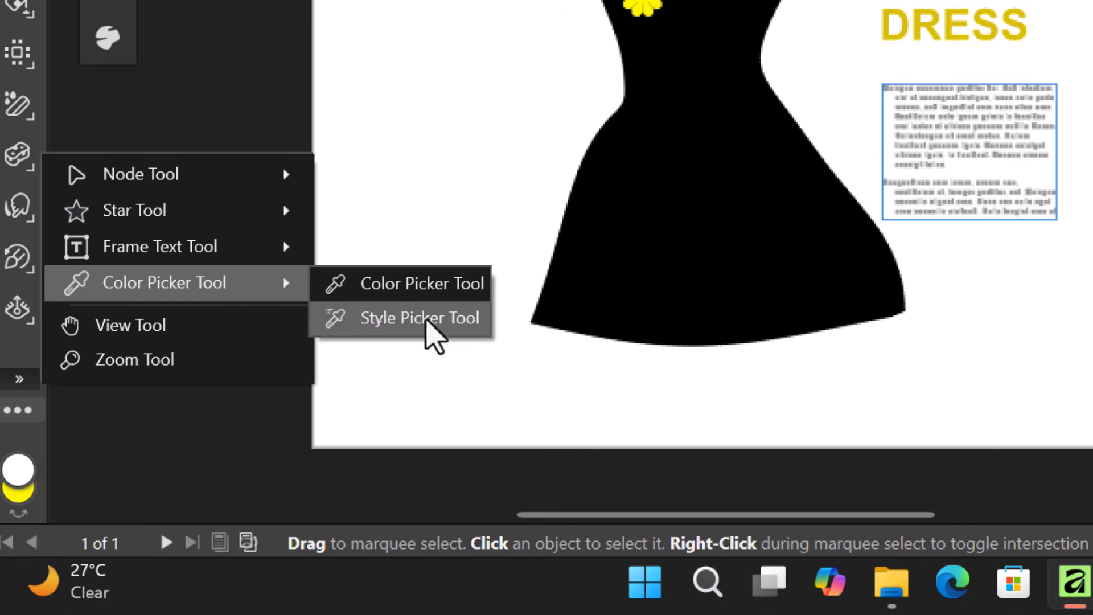
left_click(466, 288)
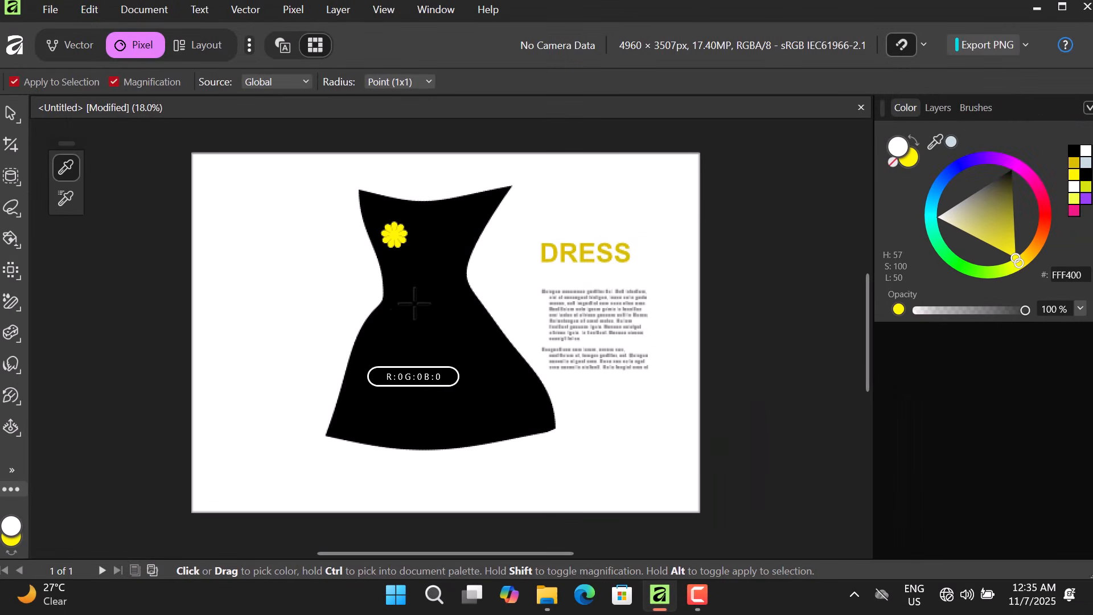
left_click(460, 314)
left_click_drag(460, 314, 582, 251)
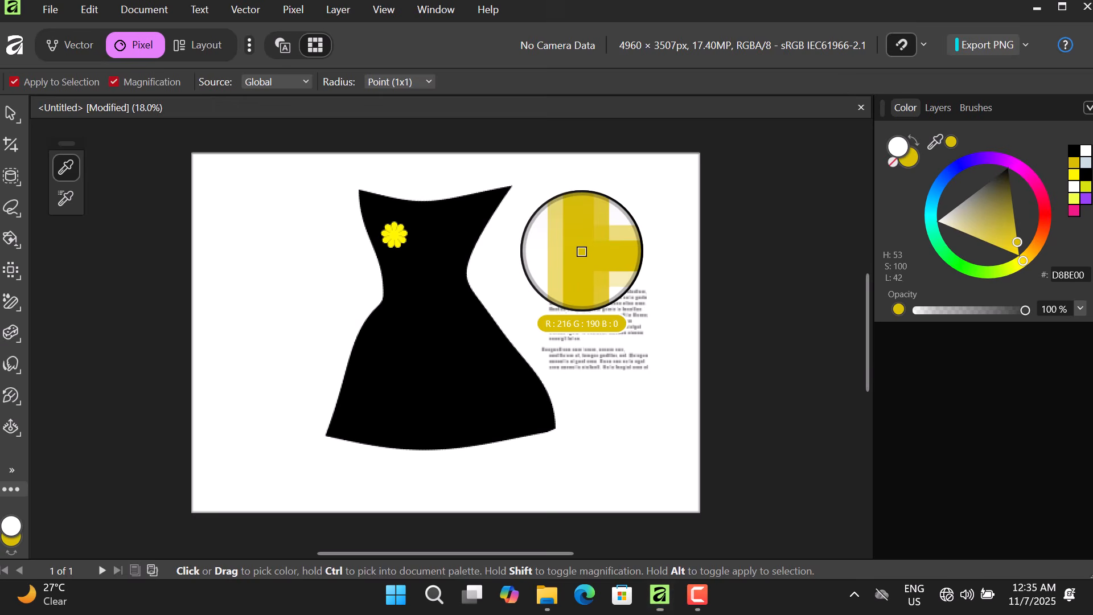
left_click(581, 251)
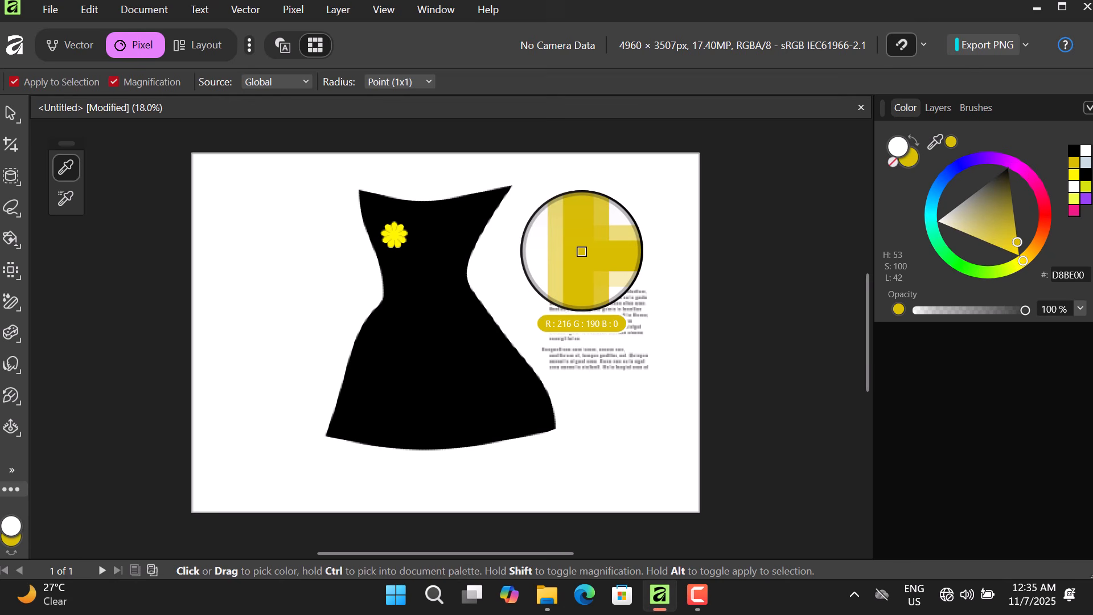
Step: Sample the yellow (FFF400) of the flower on the dress, and the black (000000) of the dress itself, with the Color Picker Tool
left_click(11, 526)
left_click_drag(376, 331, 390, 243)
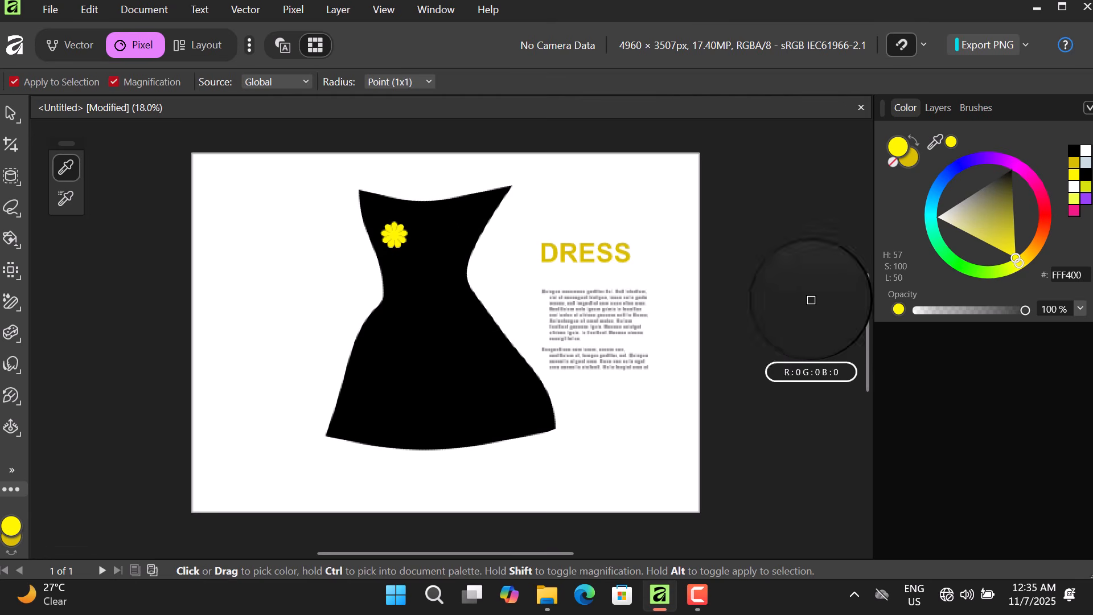
left_click(448, 341)
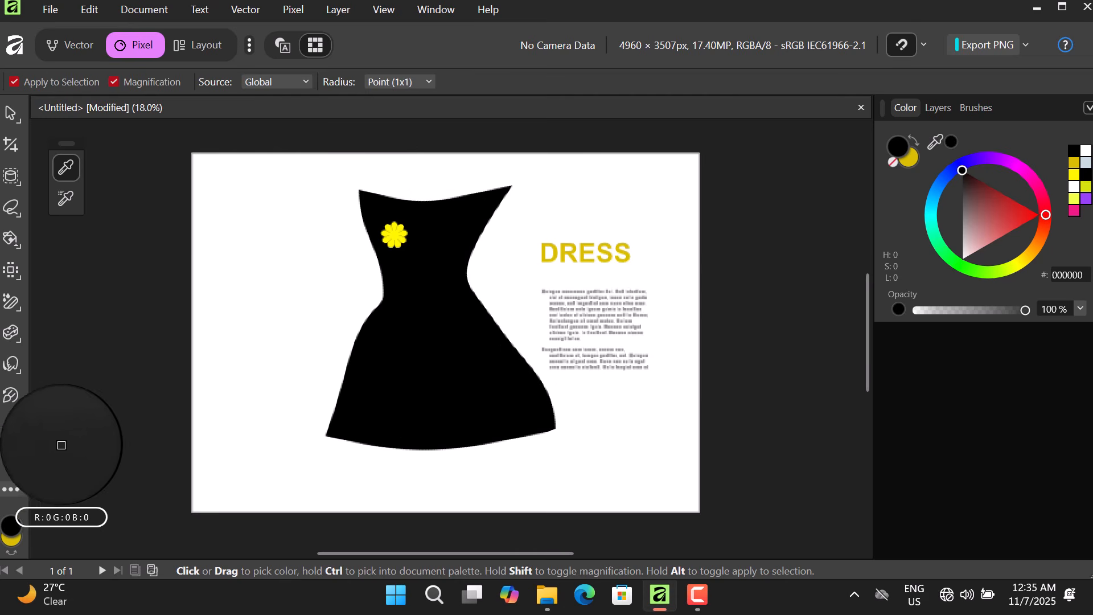
Step: Apply the filler text's formatting to the DRESS title with the Style Picker Tool, and undo the change
left_click(12, 470)
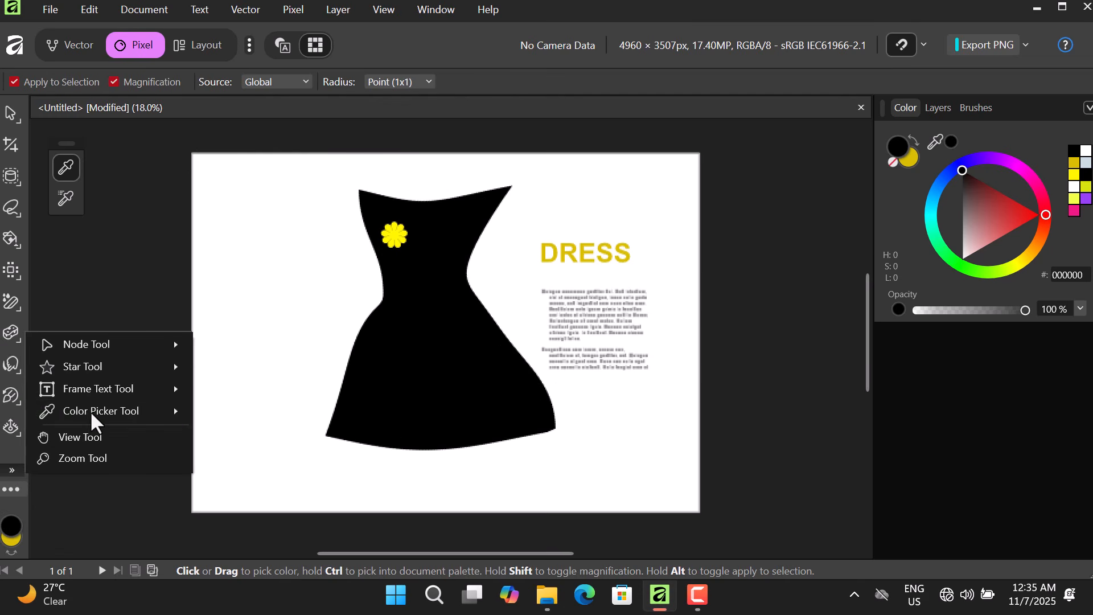
mouse_move(92, 411)
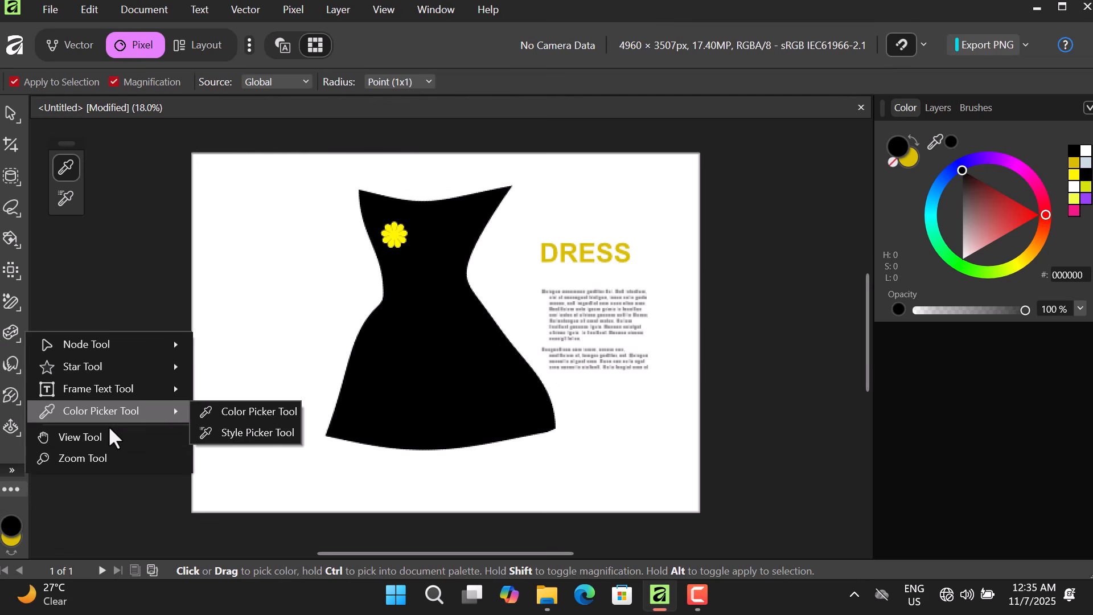
left_click(236, 433)
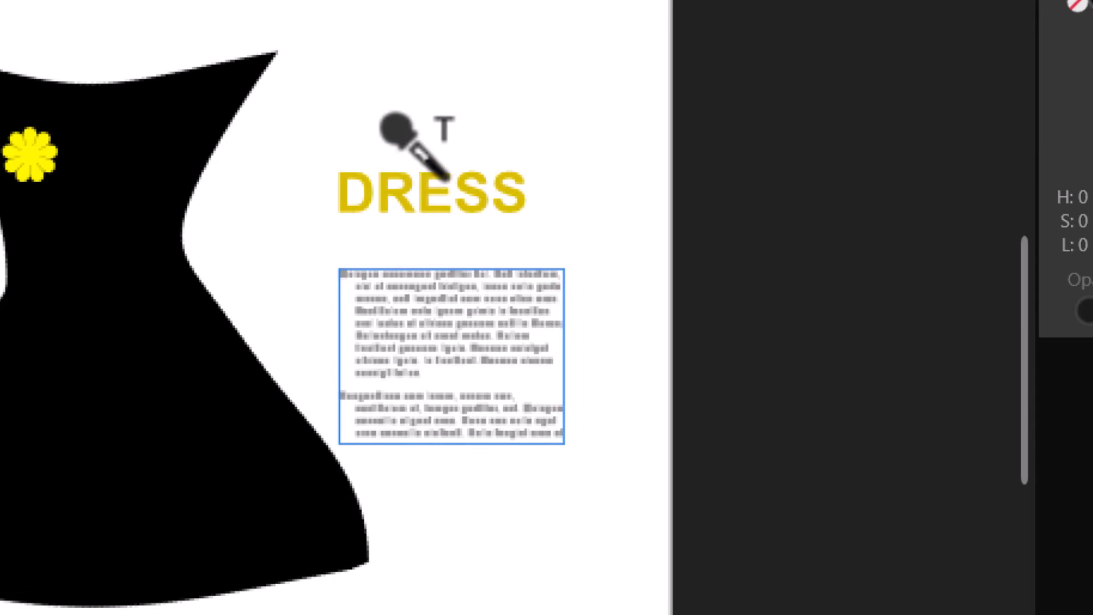
left_click(423, 185)
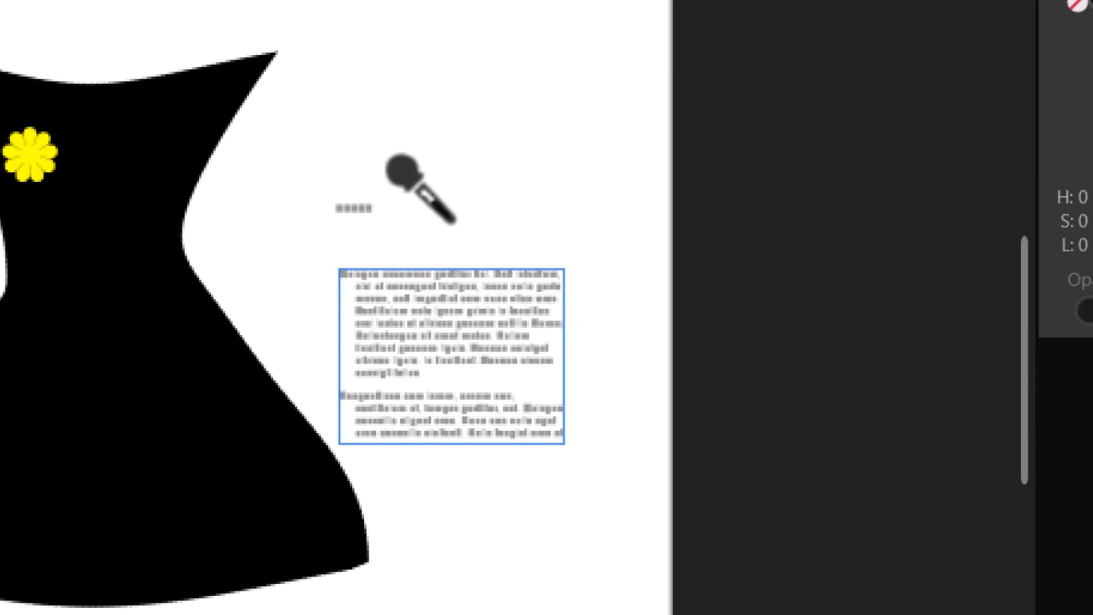
key("ctrl+z")
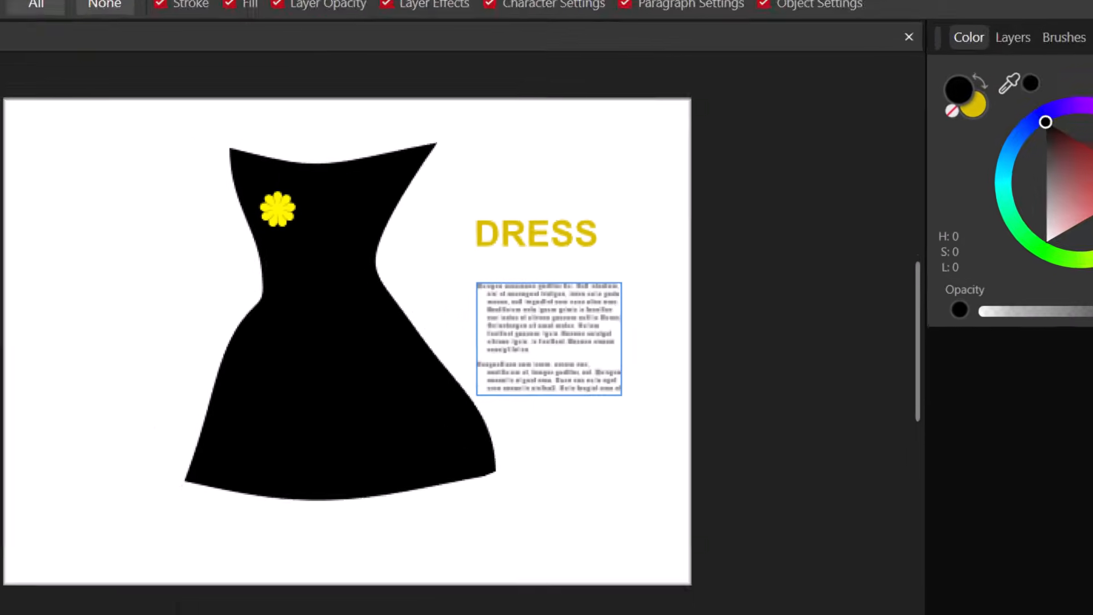
Step: Pan the page around the workspace with the View Tool
left_click(11, 489)
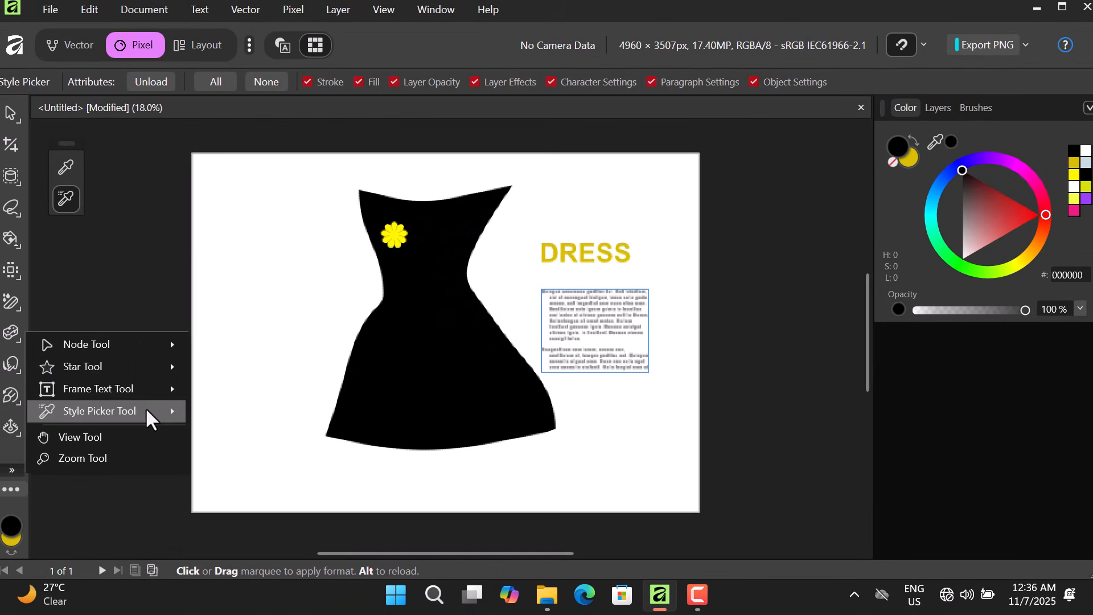
left_click(108, 438)
left_click_drag(480, 317, 454, 295)
mouse_move(408, 334)
left_mouse_down()
mouse_move(432, 349)
mouse_move(422, 329)
left_mouse_up()
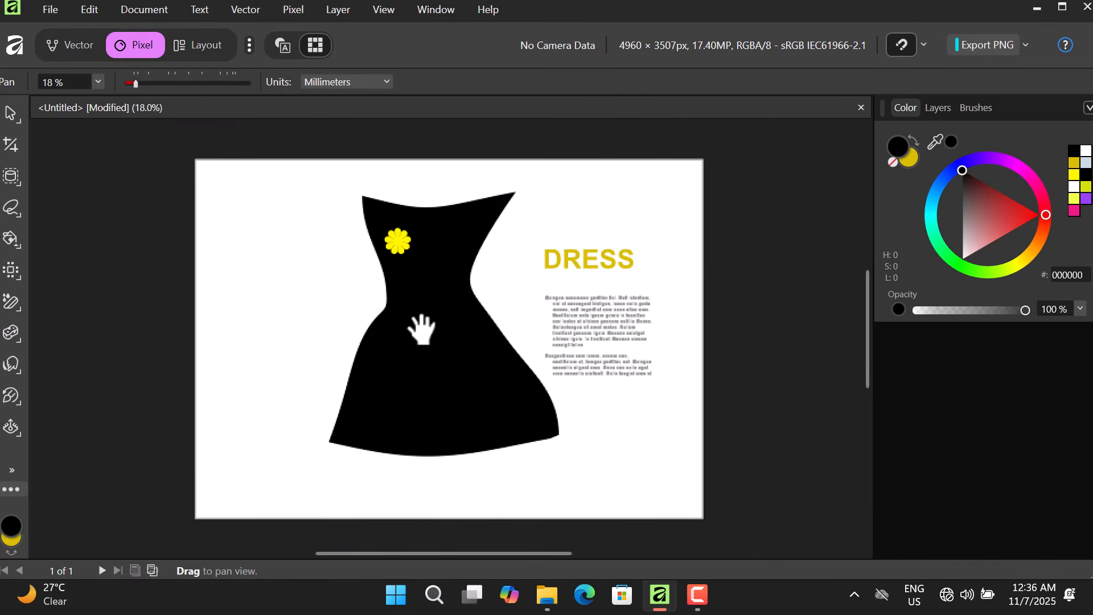
Step: Switch to the Move Tool and pan the page using temporary view panning without leaving that tool
key("v")
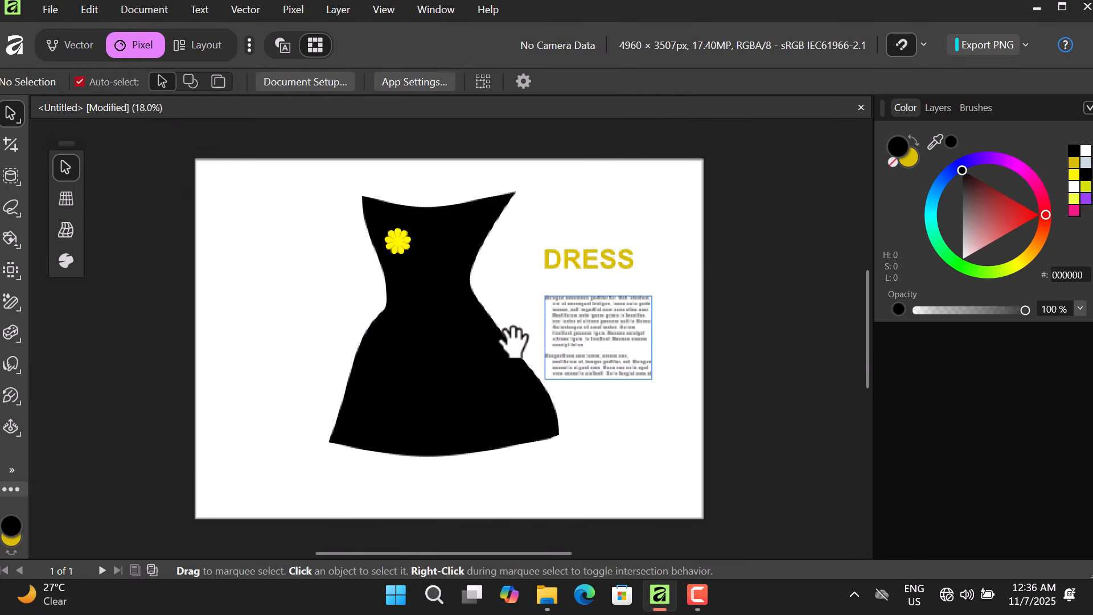
key("space")
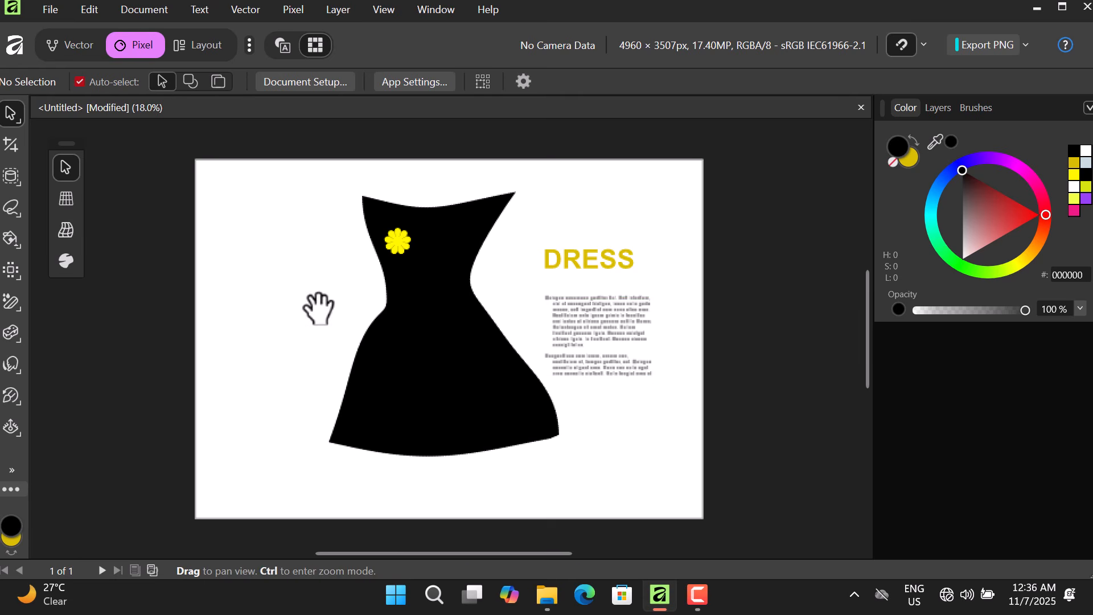
mouse_move(317, 305)
left_mouse_down()
mouse_move(403, 249)
mouse_move(303, 308)
left_mouse_up()
left_click_drag(403, 338, 423, 323)
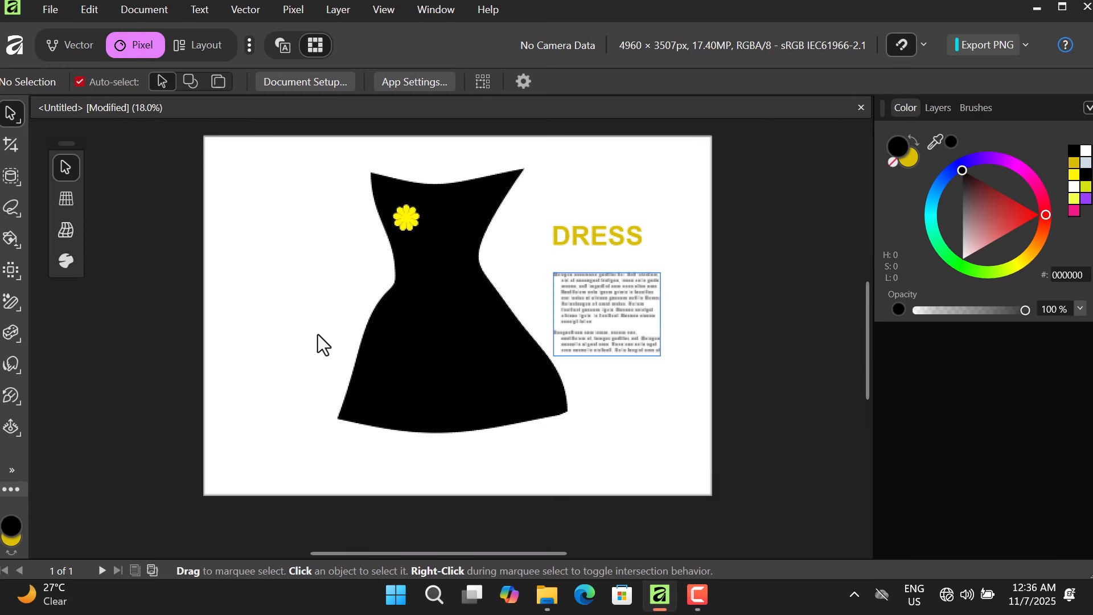
Step: Zoom the page out to about 17.3% with the Zoom Tool, and return to the Move Tool
left_click(9, 475)
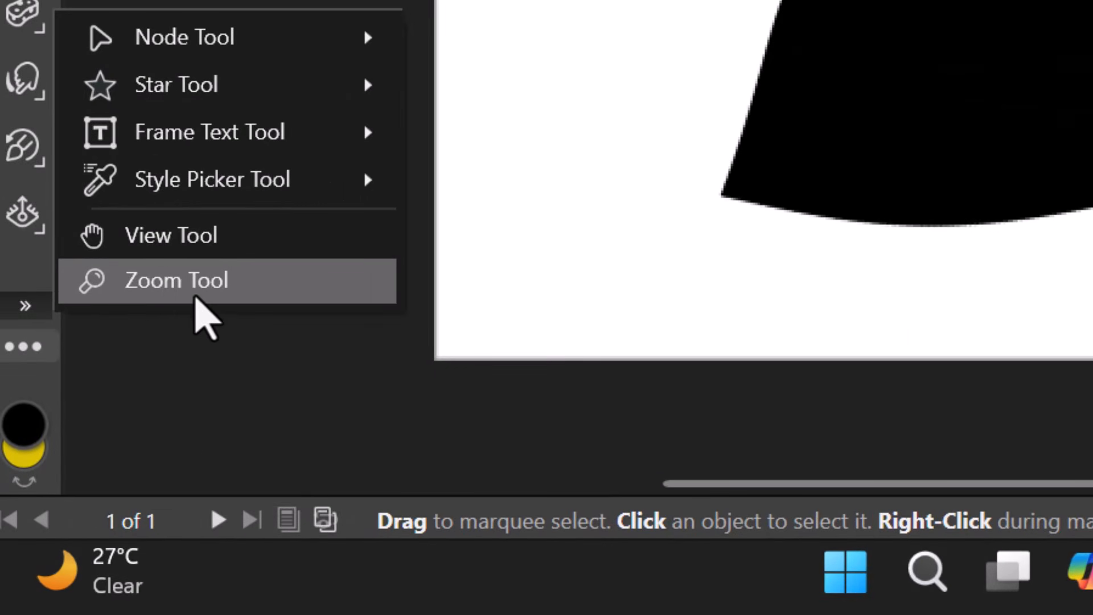
left_click(197, 296)
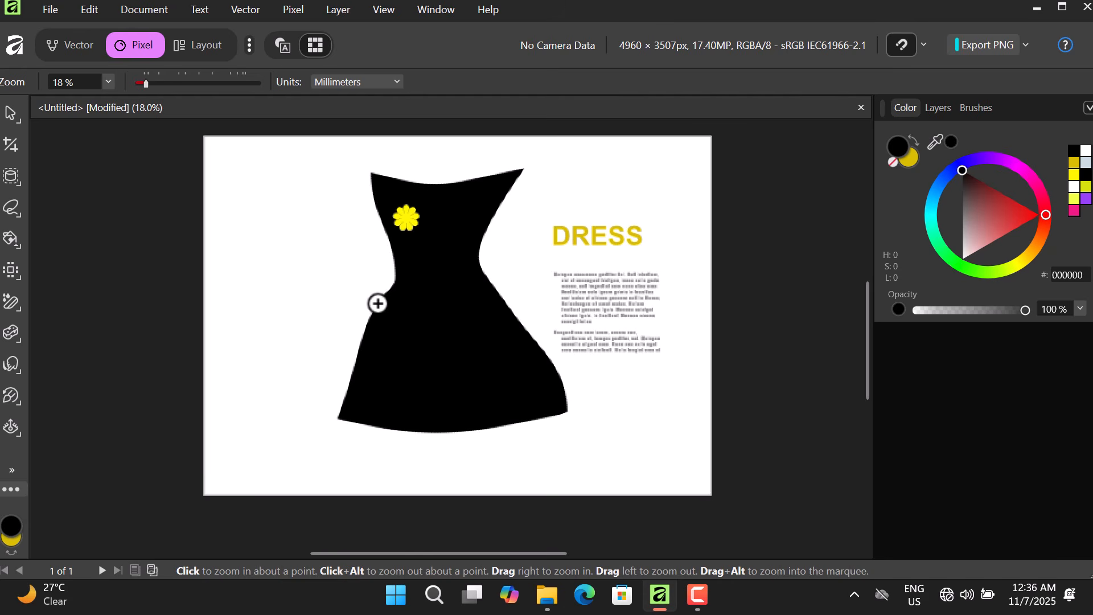
left_click_drag(379, 298, 361, 360)
key("v")
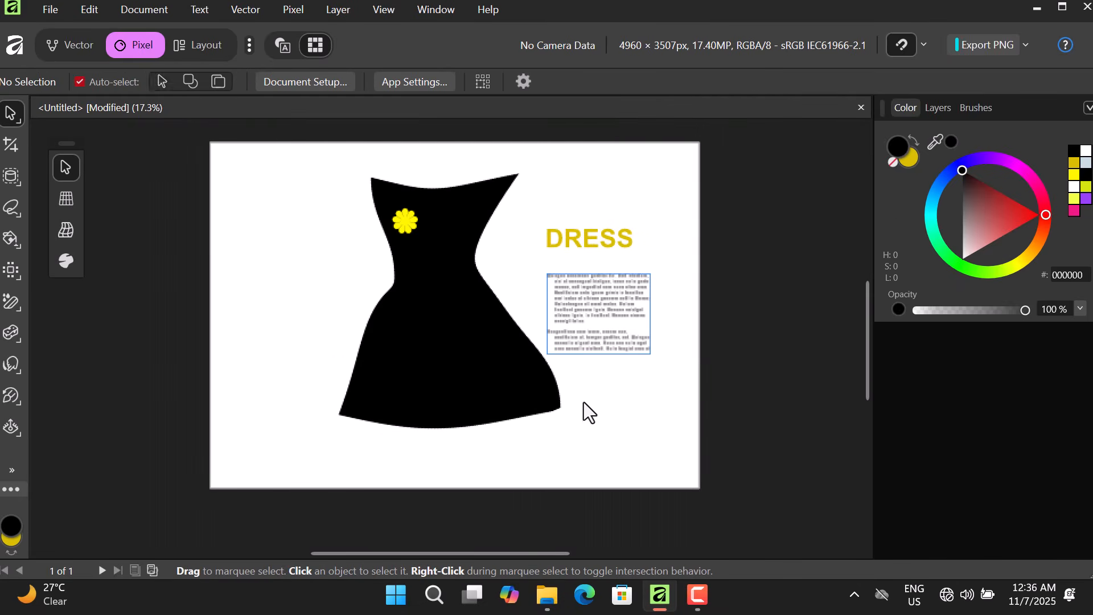